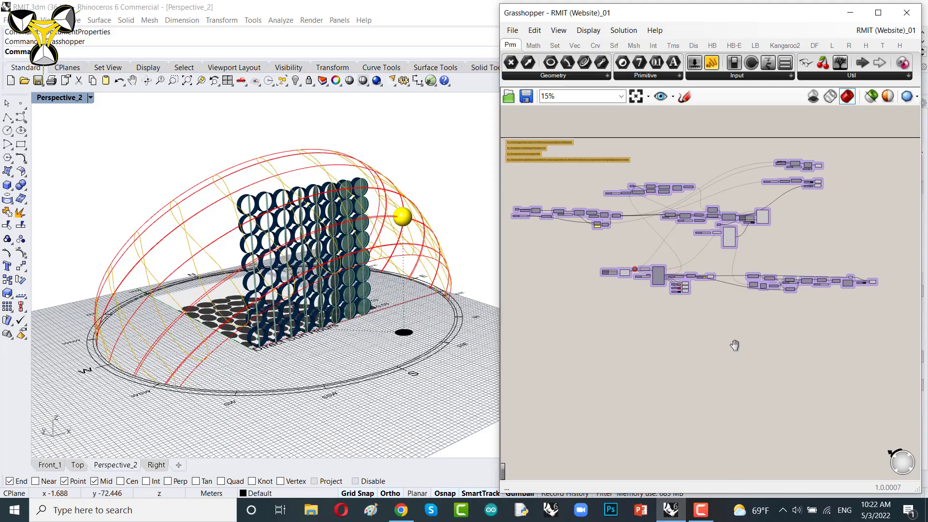
Step: Orbit and zoom the viewport to examine the existing sun-shading model
{"action": "right_click_drag", "start_coordinate": [735, 345], "coordinate": [741, 337]}
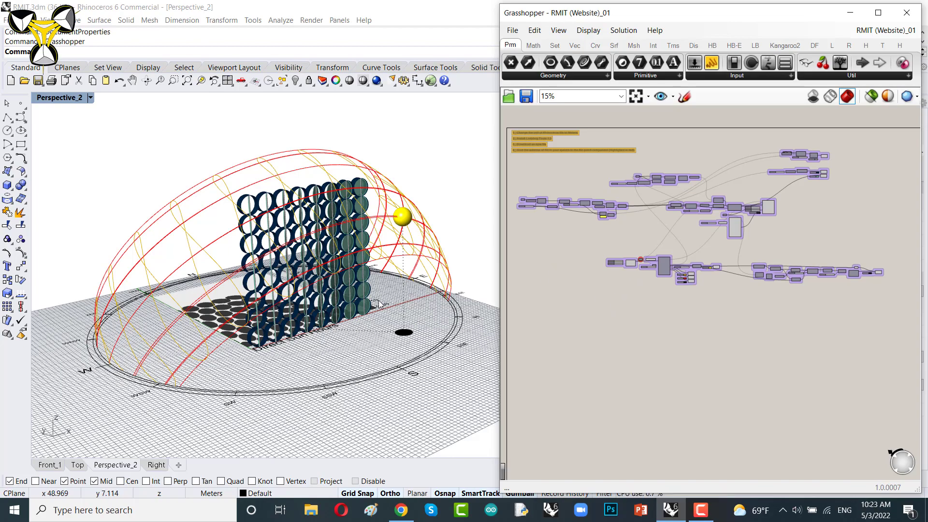
{"action": "right_click_drag", "start_coordinate": [359, 306], "coordinate": [294, 261]}
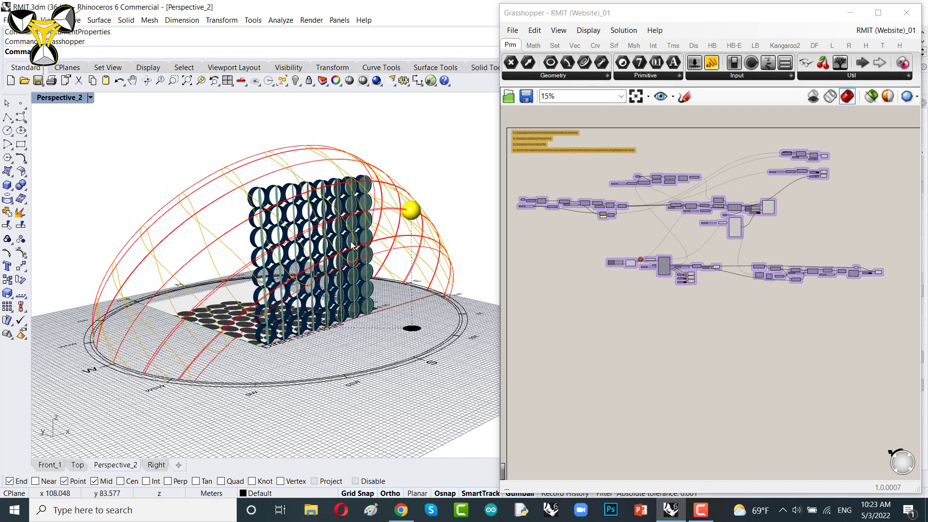
{"action": "scroll", "coordinate": [351, 264], "scroll_direction": "up", "scroll_amount": 2}
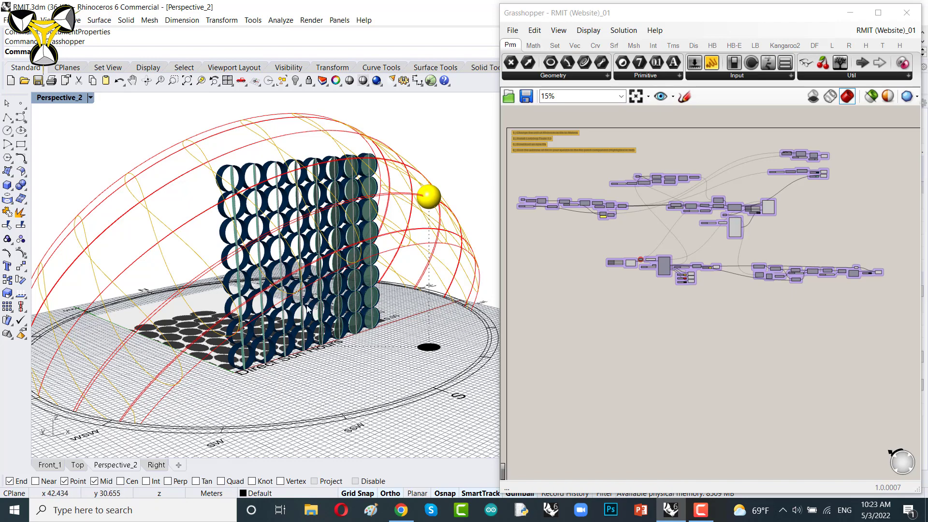
{"action": "scroll", "coordinate": [309, 266], "scroll_direction": "down", "scroll_amount": 4}
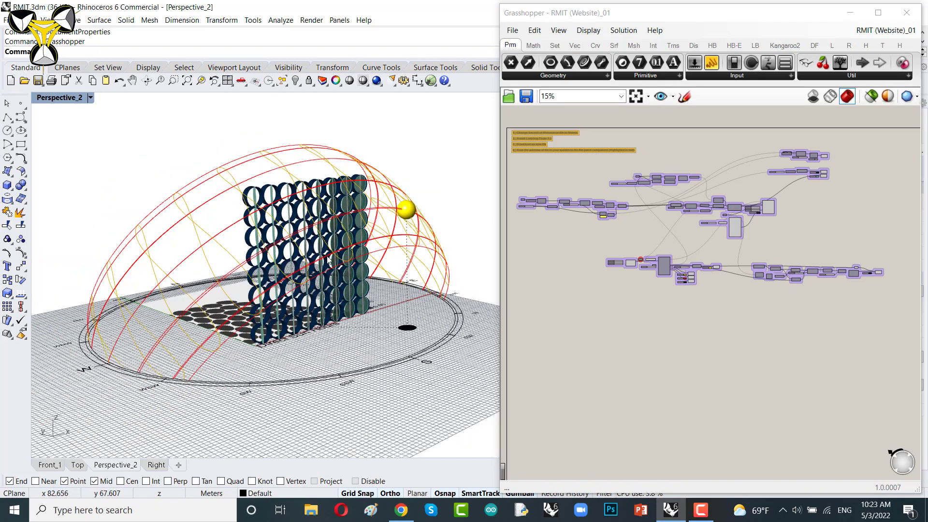
{"action": "scroll", "coordinate": [308, 267], "scroll_direction": "up", "scroll_amount": 2}
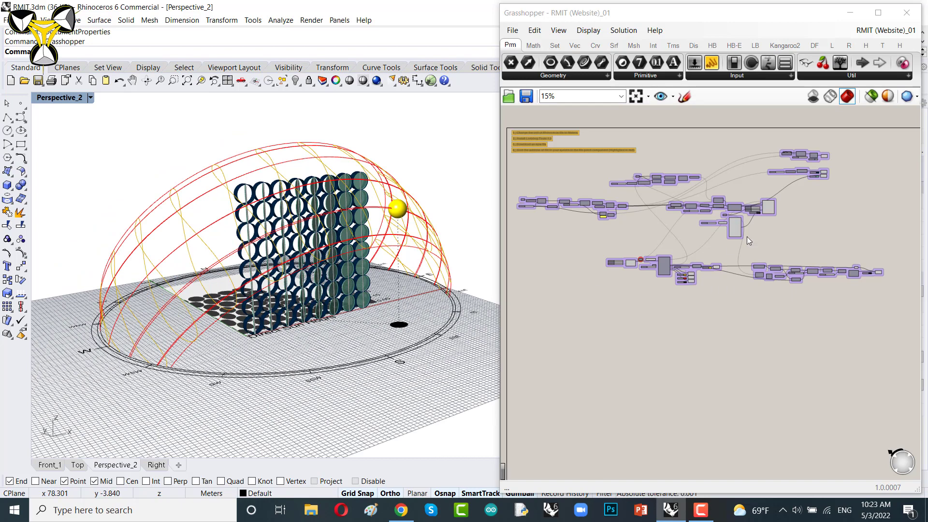
{"action": "scroll", "coordinate": [774, 233], "scroll_direction": "down", "scroll_amount": 2}
Step: Select all components on the canvas and turn their preview off
{"action": "left_click_drag", "start_coordinate": [890, 152], "coordinate": [521, 355]}
{"action": "right_click", "coordinate": [582, 269]}
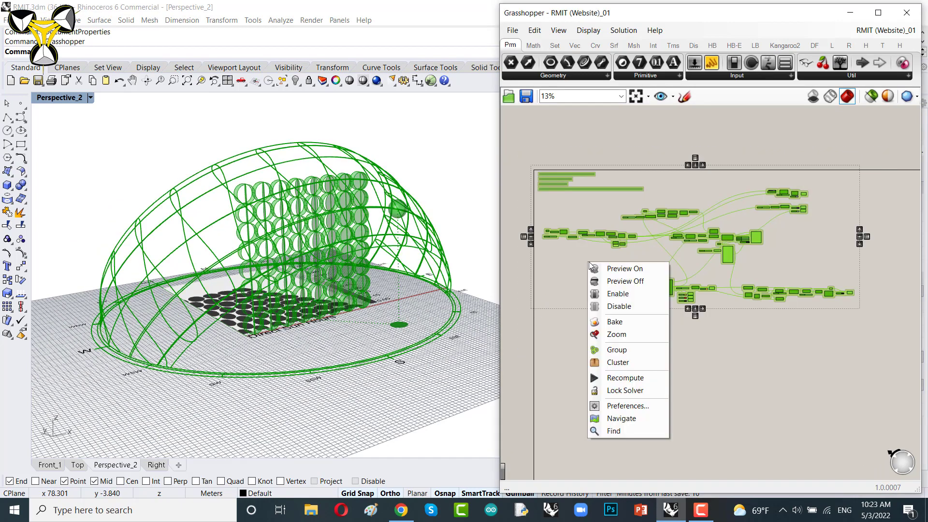
{"action": "left_click", "coordinate": [626, 282]}
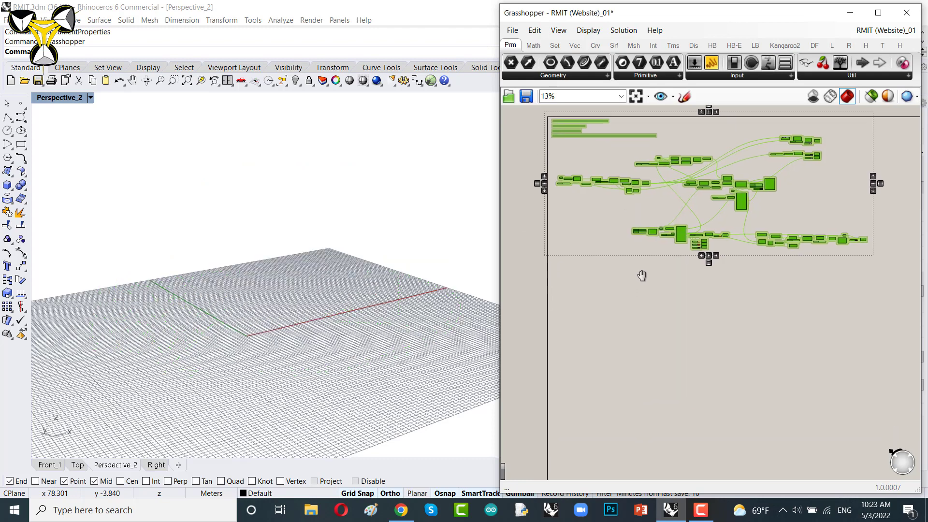
Step: Place a Point parameter on an empty area of the canvas
{"action": "left_click", "coordinate": [645, 278]}
{"action": "scroll", "coordinate": [647, 288], "scroll_direction": "up", "scroll_amount": 4}
{"action": "right_click_drag", "start_coordinate": [673, 237], "coordinate": [675, 226]}
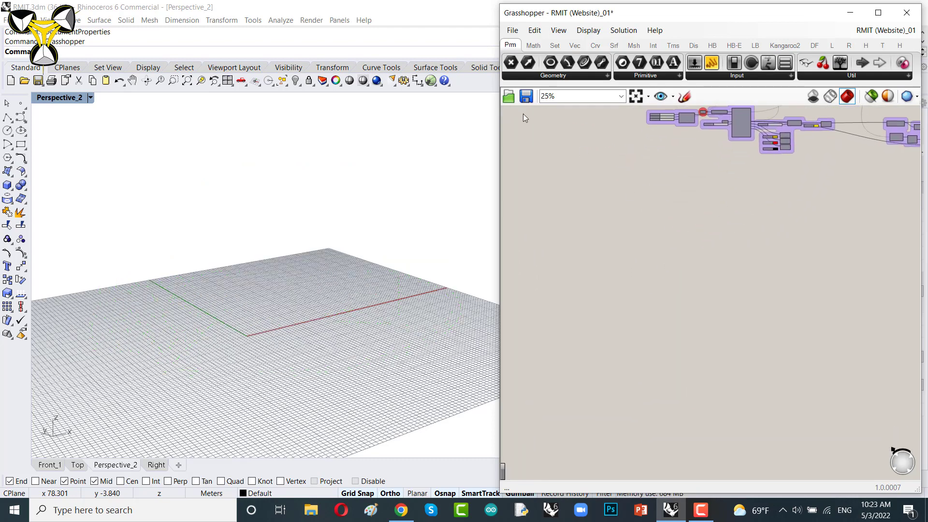
{"action": "scroll", "coordinate": [626, 197], "scroll_direction": "down", "scroll_amount": 3}
{"action": "right_click_drag", "start_coordinate": [640, 193], "coordinate": [611, 146]}
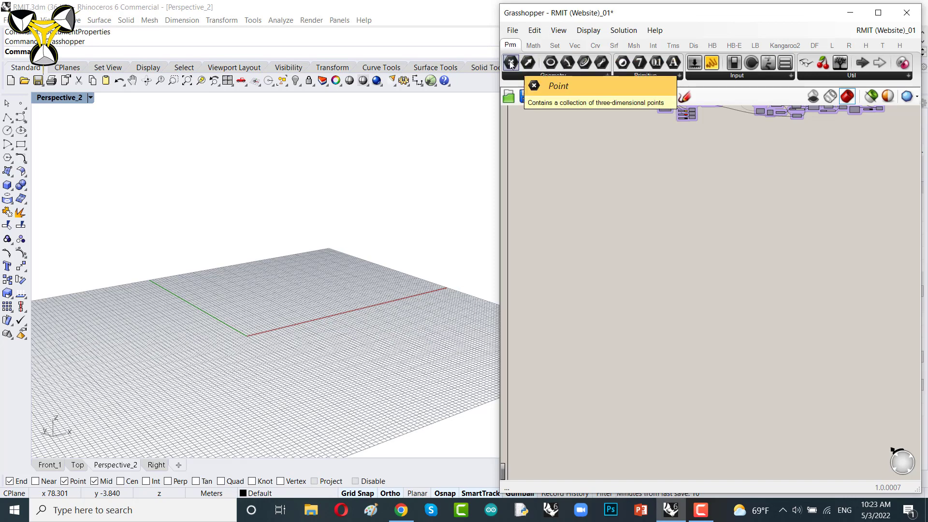
{"action": "left_click_drag", "start_coordinate": [511, 64], "coordinate": [579, 212]}
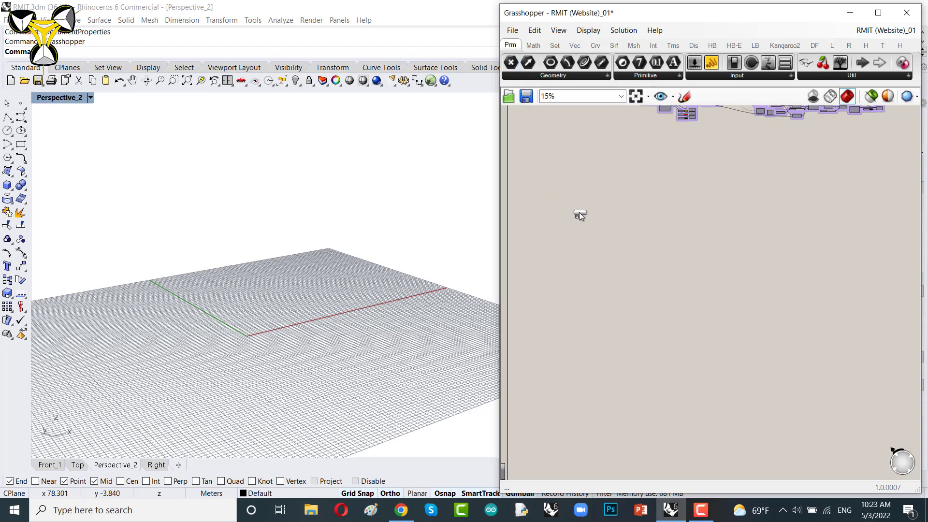
{"action": "left_click", "coordinate": [584, 204]}
Step: Set the Point parameter to a single point picked at the world origin
{"action": "scroll", "coordinate": [576, 208], "scroll_direction": "up", "scroll_amount": 6}
{"action": "scroll", "coordinate": [713, 267], "scroll_direction": "down", "scroll_amount": 5}
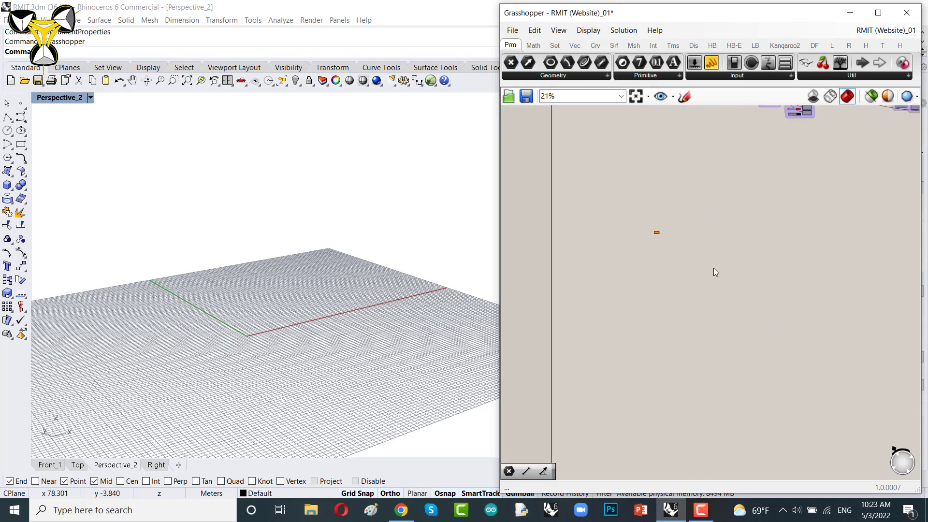
{"action": "right_click_drag", "start_coordinate": [798, 263], "coordinate": [710, 260]}
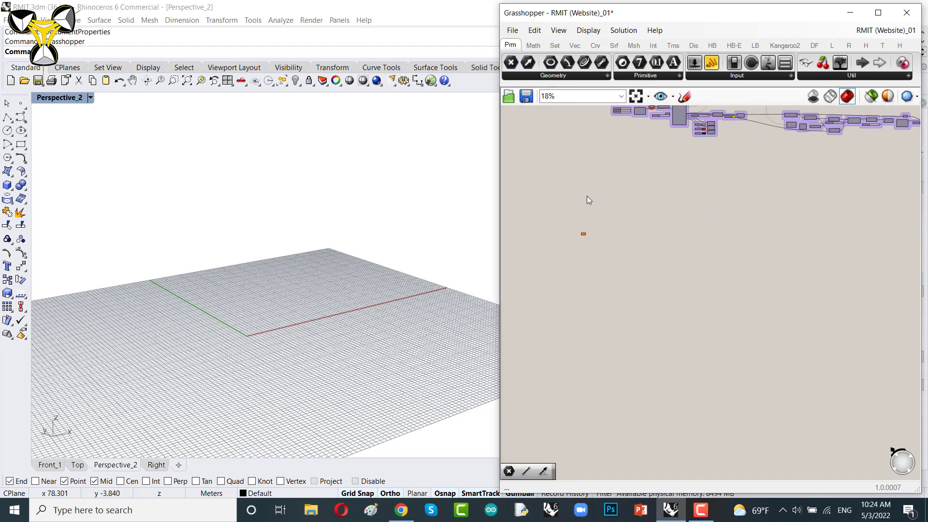
{"action": "right_click_drag", "start_coordinate": [613, 231], "coordinate": [663, 271]}
{"action": "scroll", "coordinate": [641, 269], "scroll_direction": "up", "scroll_amount": 10}
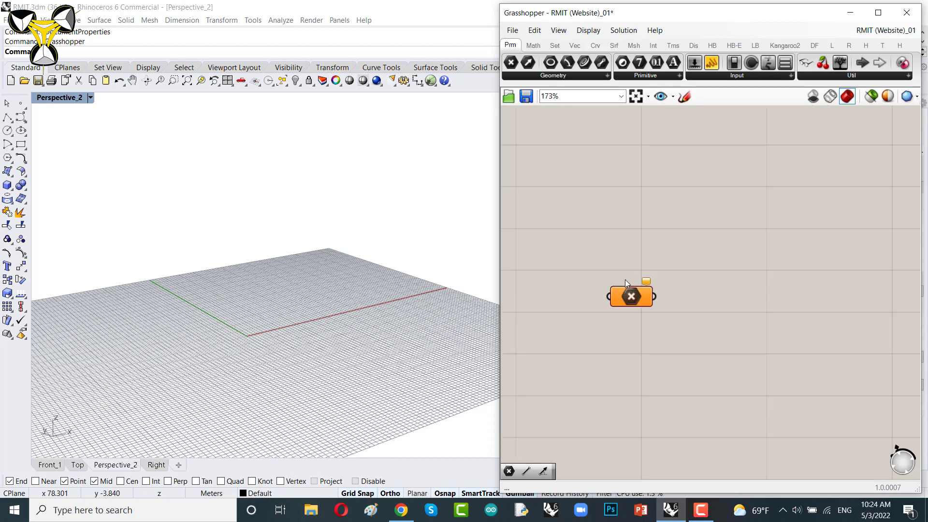
{"action": "right_click_drag", "start_coordinate": [581, 190], "coordinate": [677, 239]}
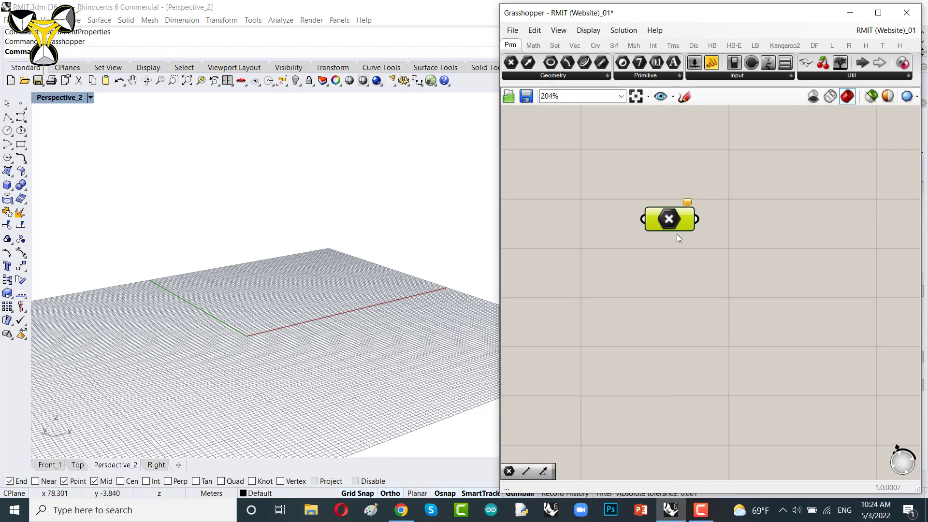
{"action": "scroll", "coordinate": [668, 244], "scroll_direction": "up", "scroll_amount": 3}
{"action": "left_click_drag", "start_coordinate": [664, 219], "coordinate": [620, 221]}
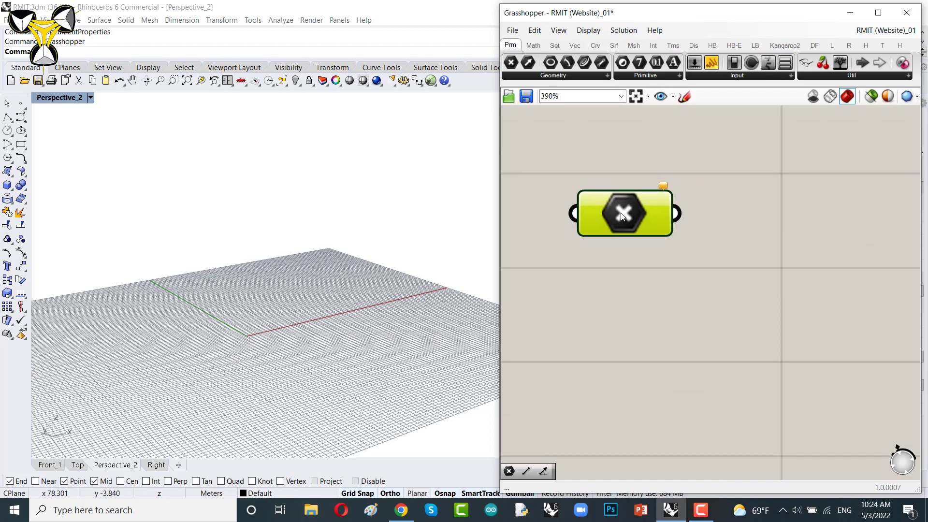
{"action": "right_click", "coordinate": [622, 215]}
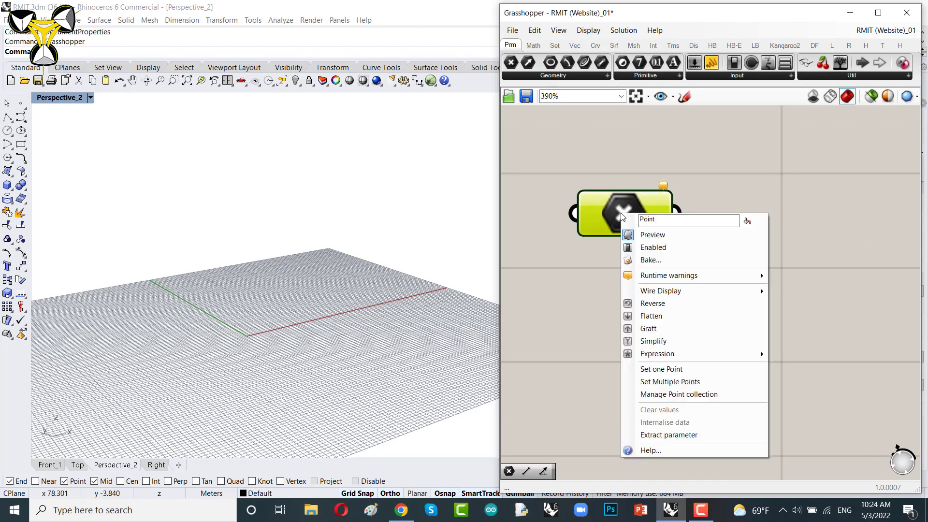
{"action": "left_click", "coordinate": [651, 376]}
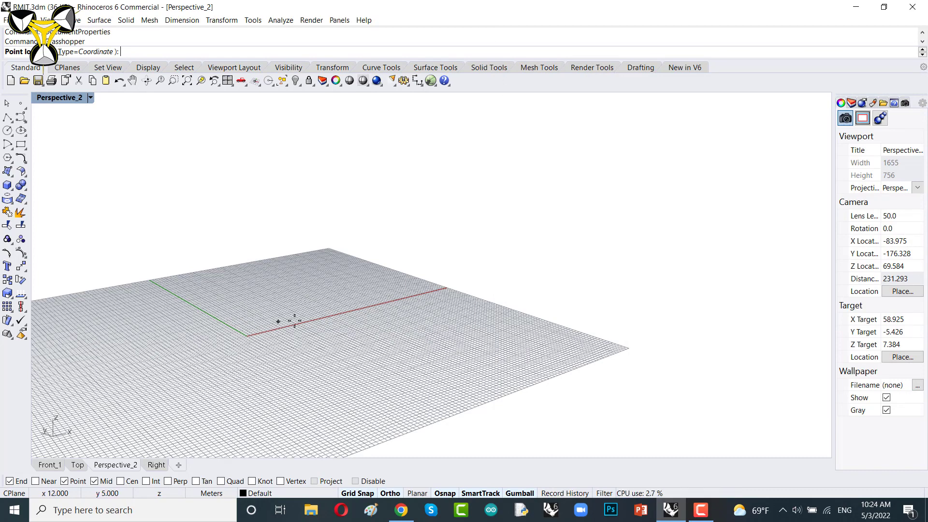
{"action": "left_click", "coordinate": [247, 336]}
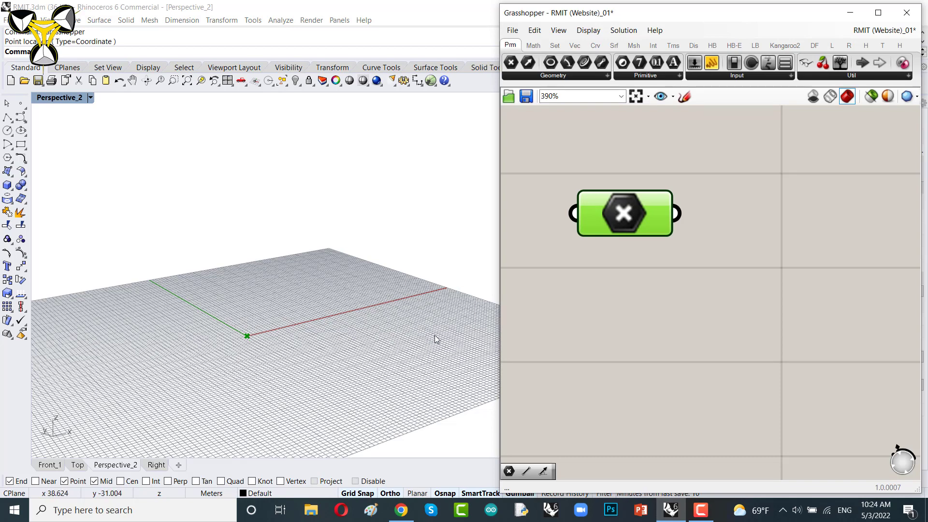
{"action": "right_click_drag", "start_coordinate": [686, 238], "coordinate": [689, 255]}
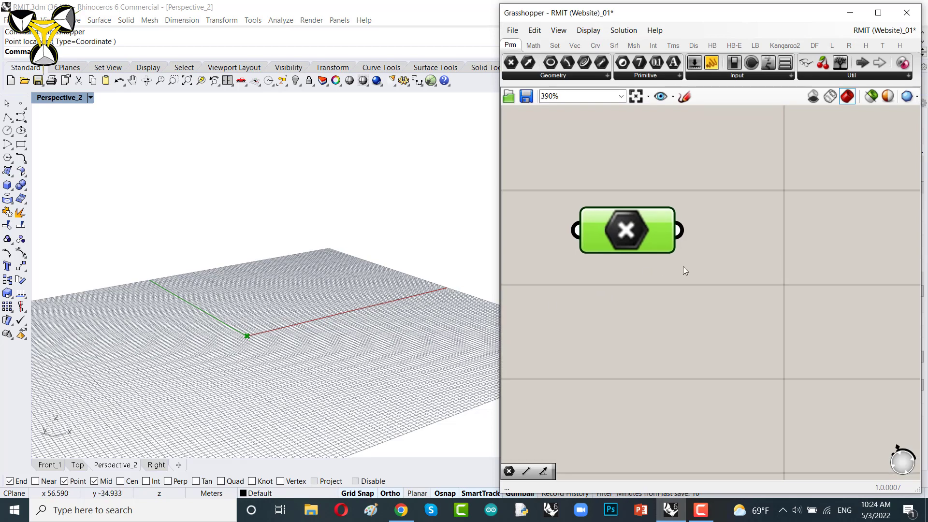
{"action": "left_click_drag", "start_coordinate": [629, 244], "coordinate": [634, 252]}
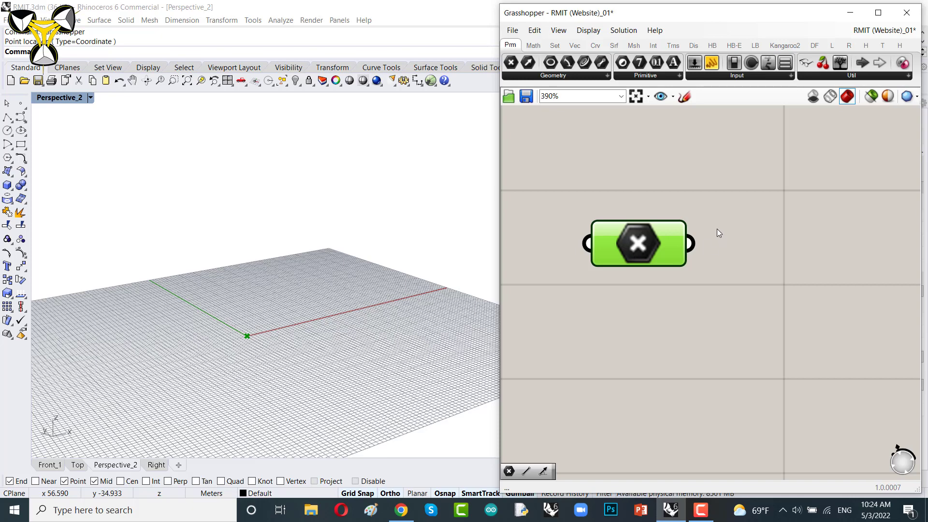
{"action": "scroll", "coordinate": [768, 213], "scroll_direction": "down", "scroll_amount": 5}
{"action": "right_click_drag", "start_coordinate": [742, 240], "coordinate": [623, 246]}
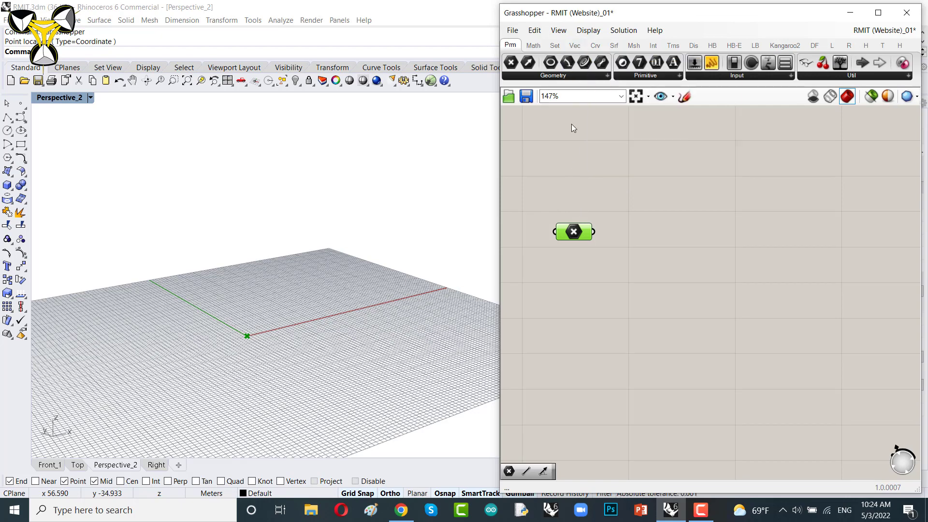
{"action": "left_click", "coordinate": [595, 45]}
{"action": "left_click", "coordinate": [709, 76]}
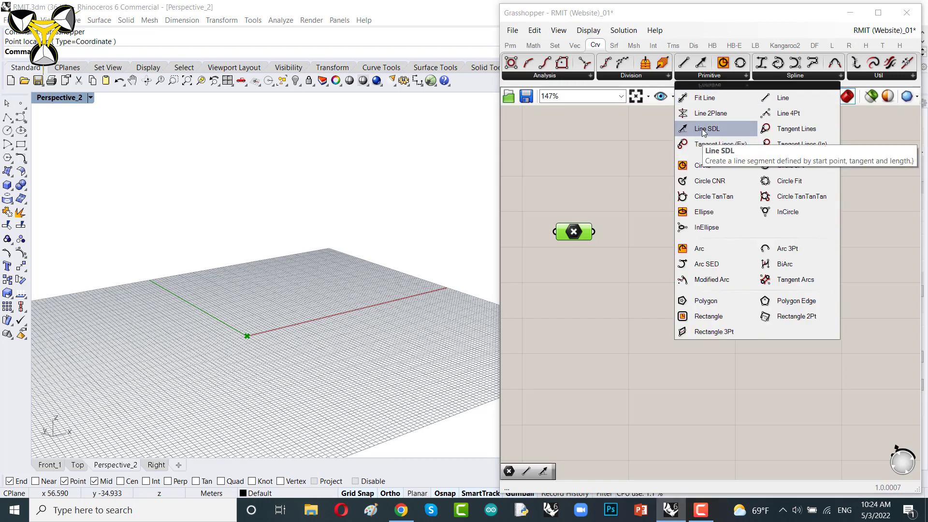
{"action": "left_click", "coordinate": [687, 247]}
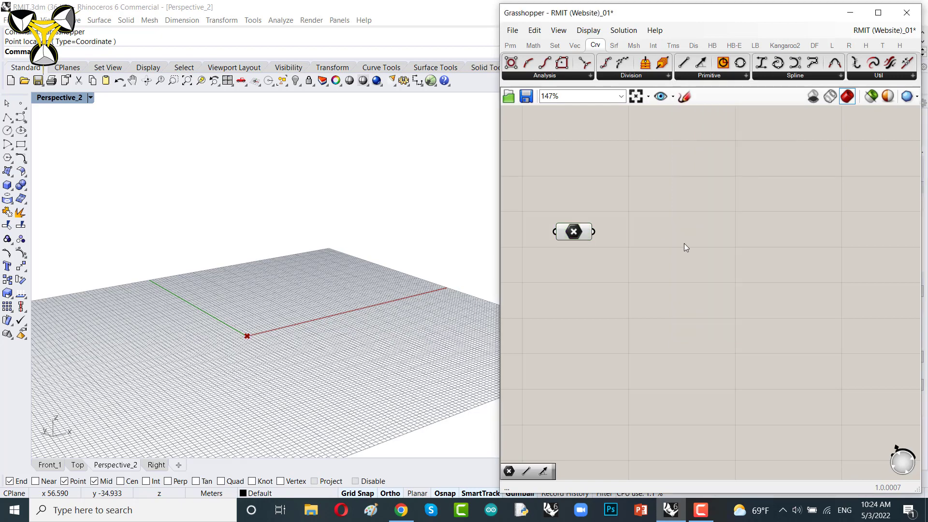
Step: Add a Line SDL component by searching for sdl and connect the point to its Start input
{"action": "double_click", "coordinate": [684, 247]}
{"action": "type", "text": "s"}
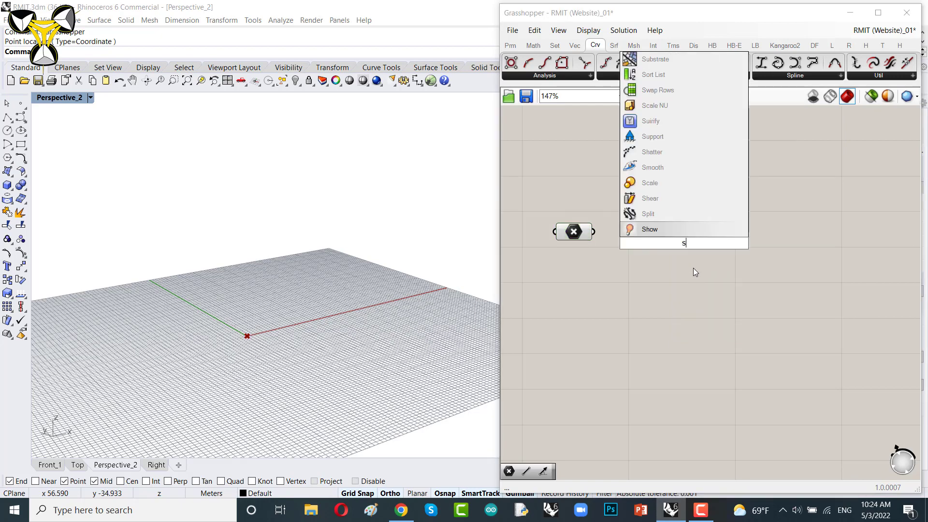
{"action": "type", "text": "dl"}
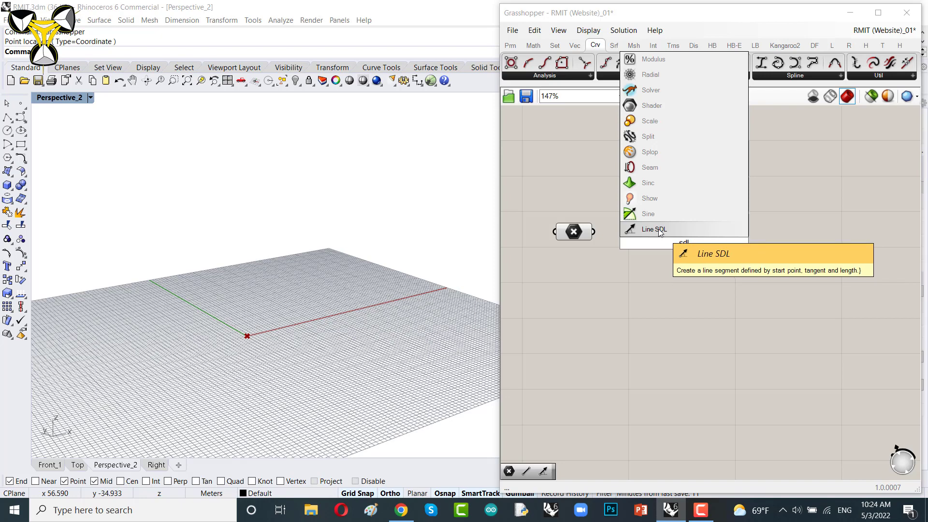
{"action": "left_click", "coordinate": [660, 231]}
{"action": "left_click_drag", "start_coordinate": [665, 243], "coordinate": [671, 244]}
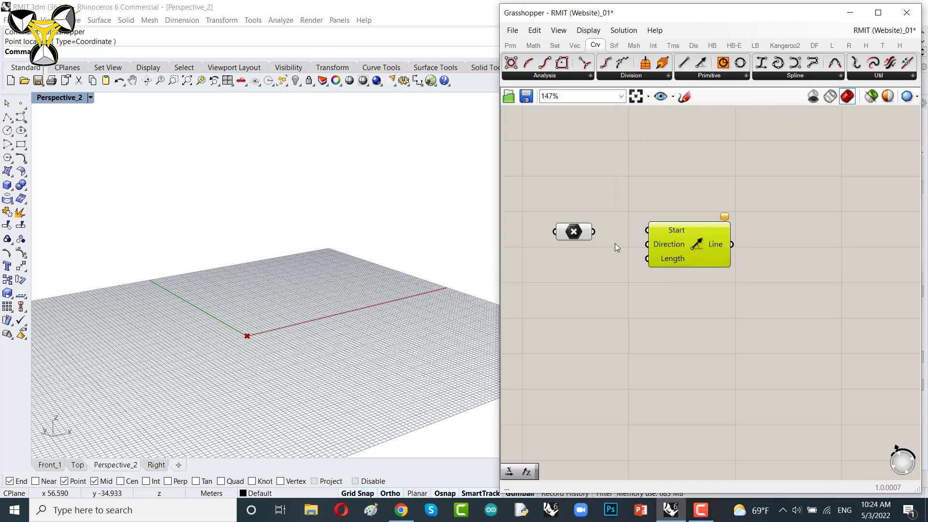
{"action": "left_click_drag", "start_coordinate": [594, 232], "coordinate": [750, 244]}
Step: Add a Unit X vector component and connect it to the line's Direction input
{"action": "scroll", "coordinate": [604, 264], "scroll_direction": "up", "scroll_amount": 3}
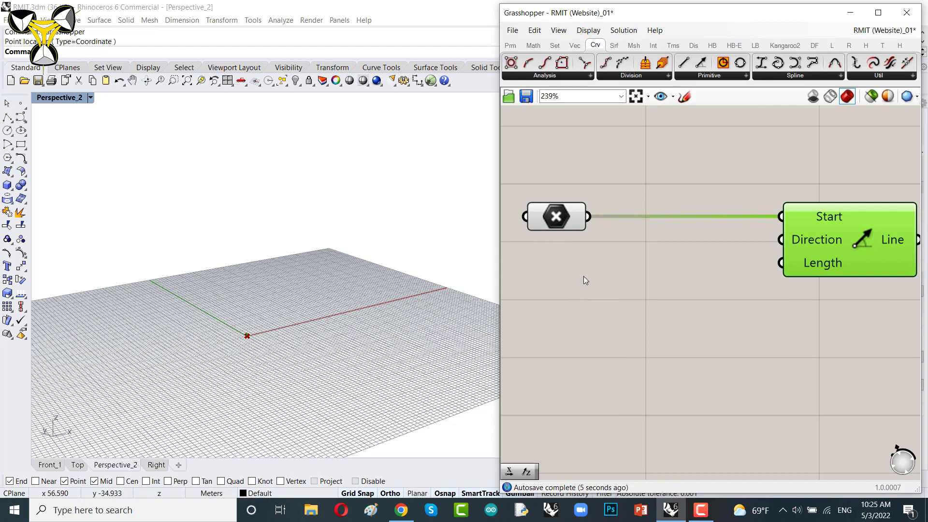
{"action": "double_click", "coordinate": [631, 271]}
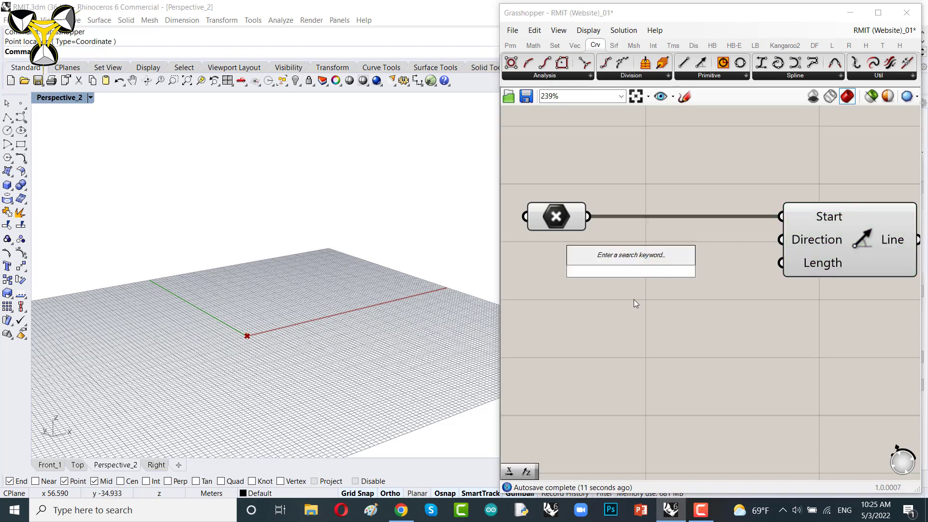
{"action": "type", "text": "x"}
{"action": "key", "text": "Return"}
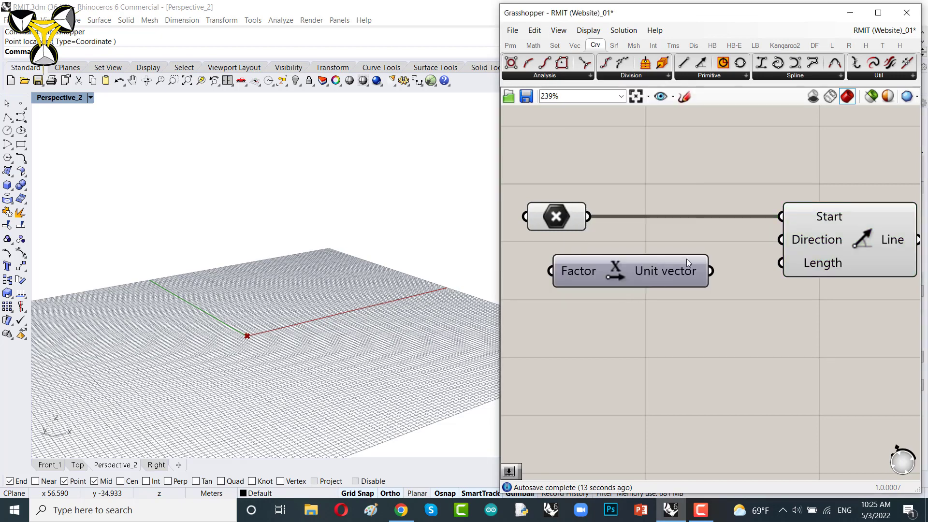
{"action": "left_click_drag", "start_coordinate": [711, 271], "coordinate": [770, 233]}
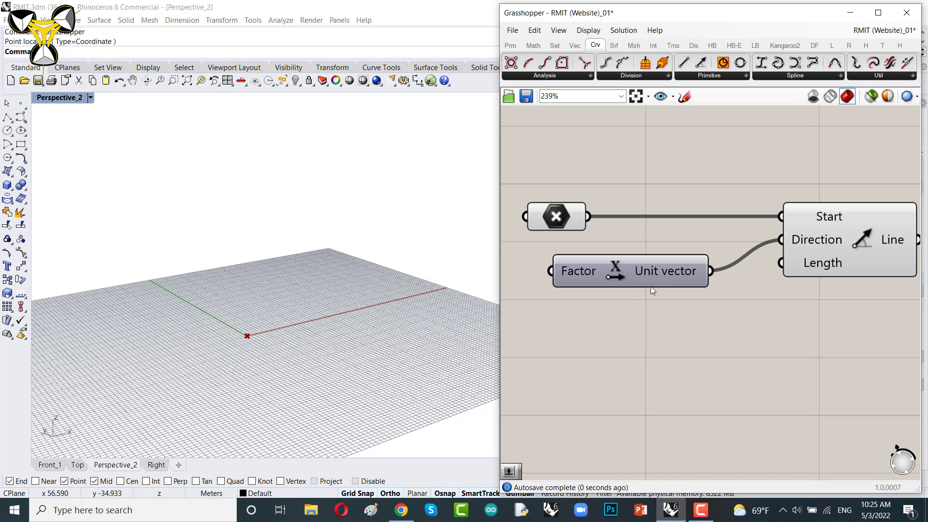
{"action": "left_click_drag", "start_coordinate": [648, 272], "coordinate": [726, 242]}
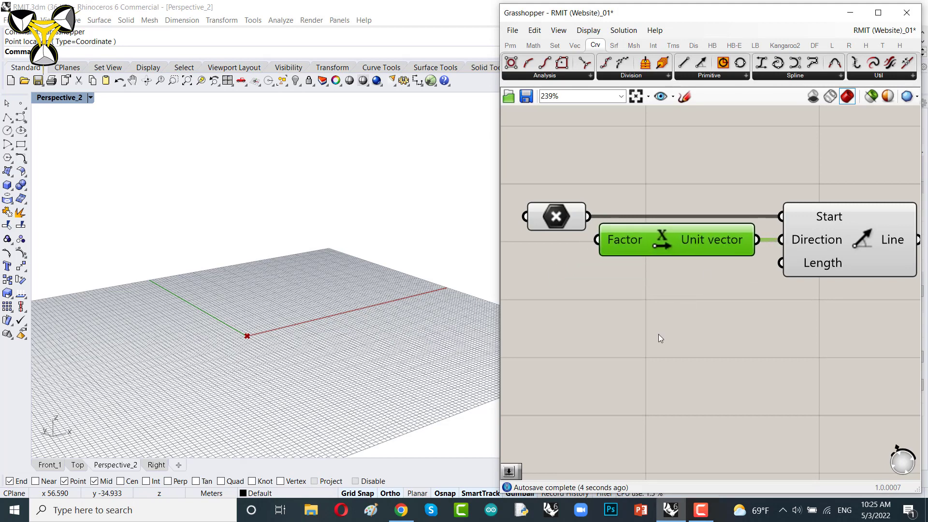
Step: Add a number slider set to 20 below the Unit X component
{"action": "right_click_drag", "start_coordinate": [630, 329], "coordinate": [681, 318]}
{"action": "right_click_drag", "start_coordinate": [767, 286], "coordinate": [711, 285]}
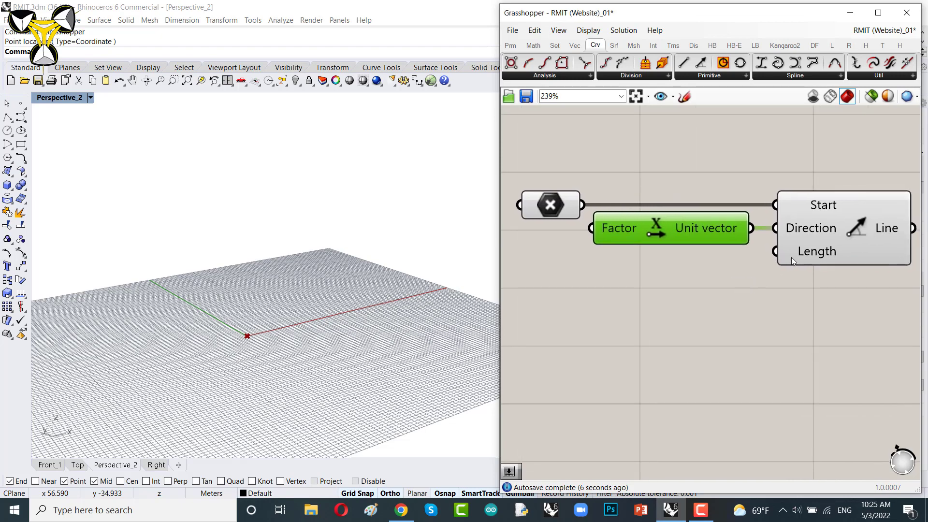
{"action": "double_click", "coordinate": [578, 300]}
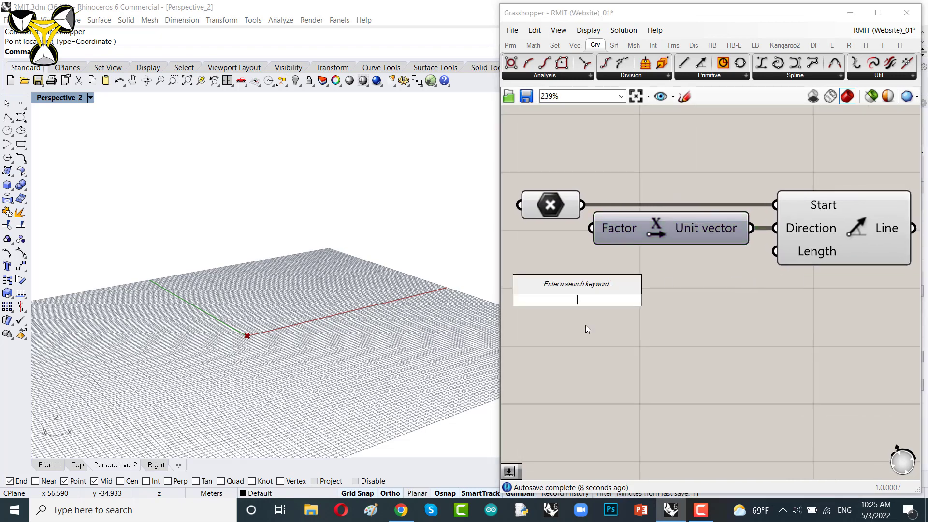
{"action": "type", "text": "20"}
{"action": "key", "text": "Return"}
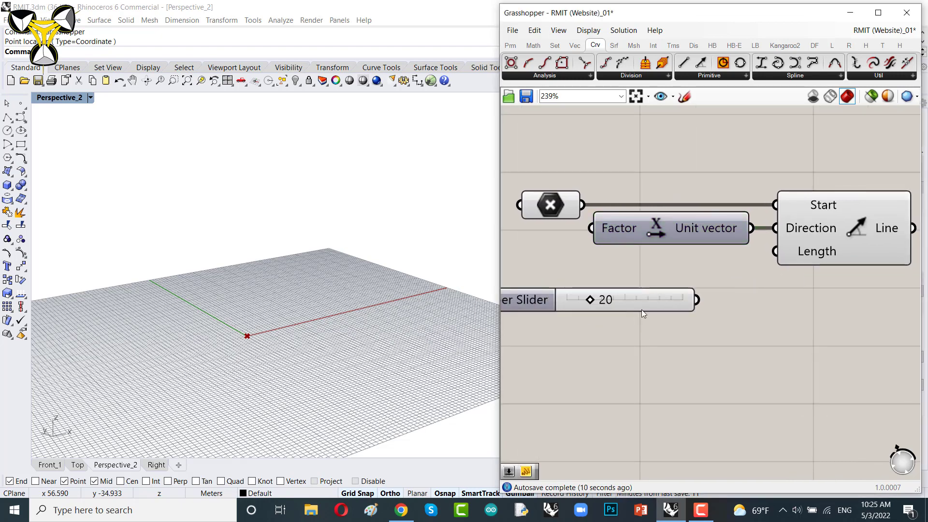
Step: Connect the number slider to the Line SDL's Length input
{"action": "left_click_drag", "start_coordinate": [642, 295], "coordinate": [645, 289]}
{"action": "left_click_drag", "start_coordinate": [699, 282], "coordinate": [776, 251]}
{"action": "left_click_drag", "start_coordinate": [652, 281], "coordinate": [706, 261]}
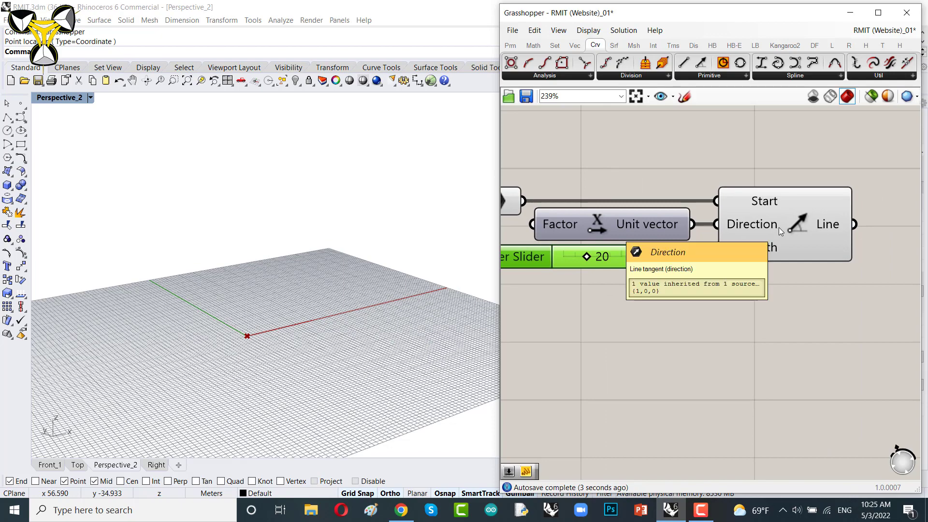
Step: Set the line's length slider to 30
{"action": "left_click", "coordinate": [790, 228]}
{"action": "right_click_drag", "start_coordinate": [406, 333], "coordinate": [341, 321]}
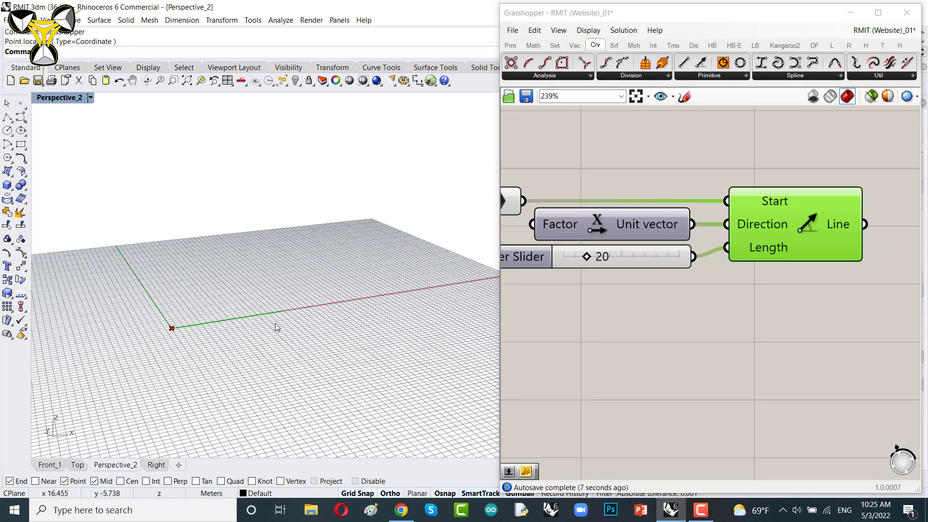
{"action": "left_click_drag", "start_coordinate": [605, 280], "coordinate": [622, 279]}
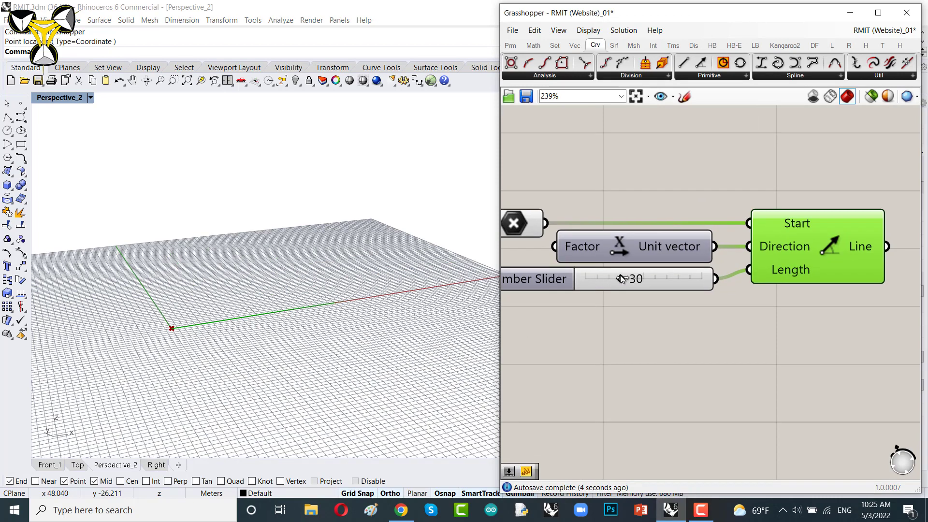
{"action": "right_click_drag", "start_coordinate": [307, 357], "coordinate": [305, 377]}
Step: Add an Extrude component by searching for extru and connect the line's output to its Base input
{"action": "right_click_drag", "start_coordinate": [762, 329], "coordinate": [657, 326]}
{"action": "scroll", "coordinate": [814, 266], "scroll_direction": "down", "scroll_amount": 1}
{"action": "scroll", "coordinate": [813, 264], "scroll_direction": "down", "scroll_amount": 1}
{"action": "right_click_drag", "start_coordinate": [825, 284], "coordinate": [615, 311]}
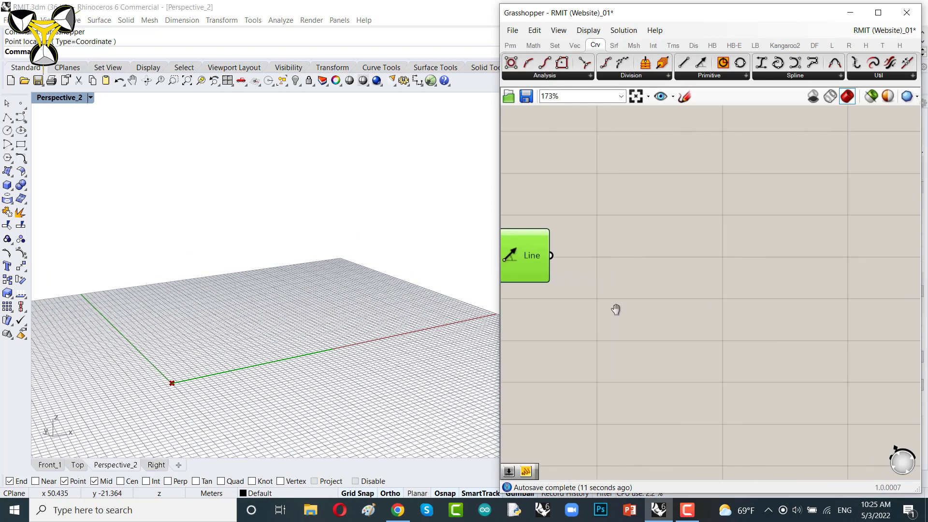
{"action": "double_click", "coordinate": [668, 284]}
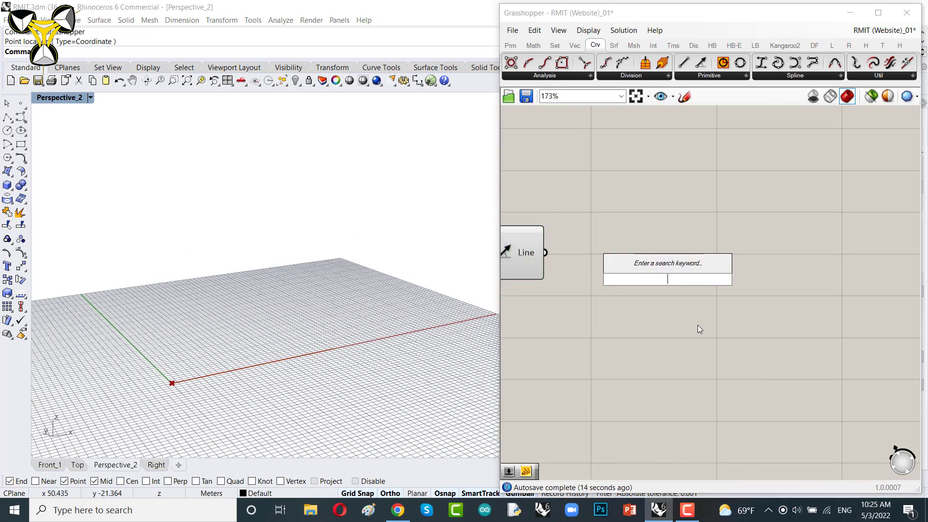
{"action": "type", "text": "extru"}
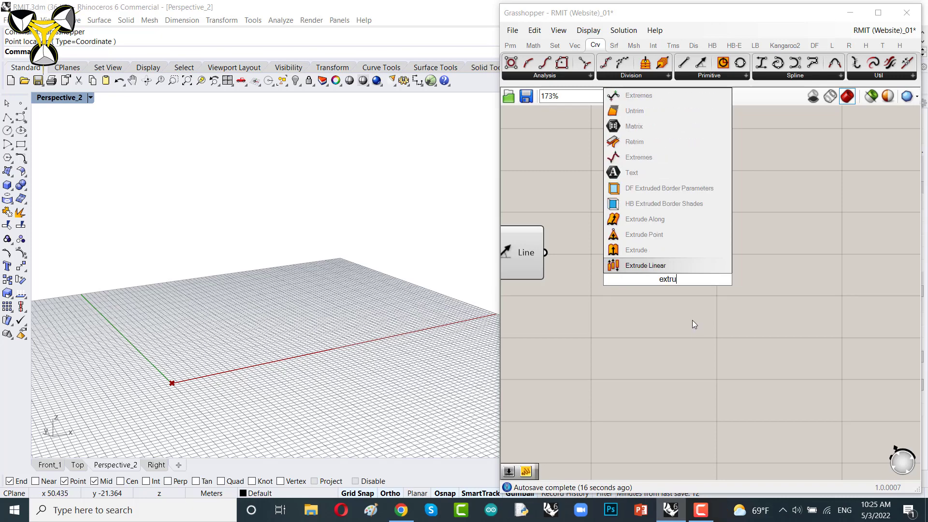
{"action": "left_click_drag", "start_coordinate": [635, 287], "coordinate": [687, 267]}
{"action": "right_click_drag", "start_coordinate": [575, 292], "coordinate": [611, 302]}
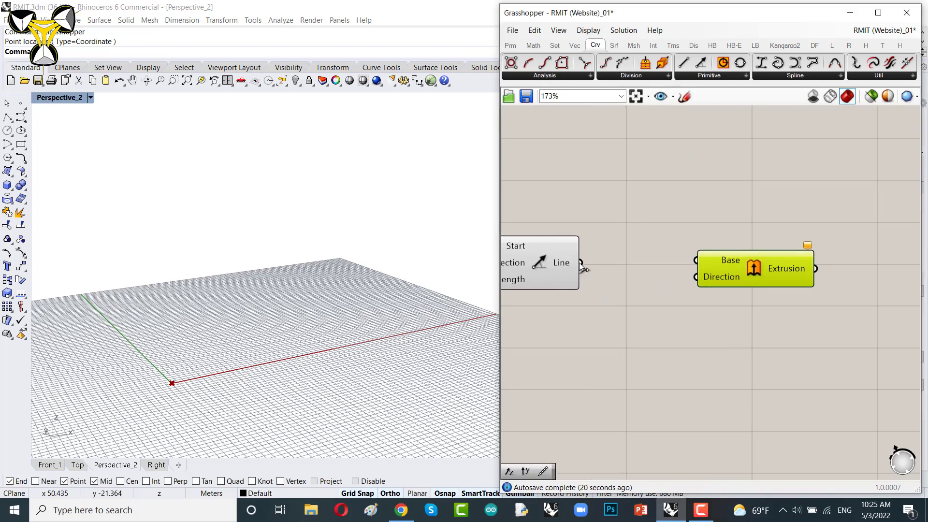
{"action": "left_click_drag", "start_coordinate": [581, 262], "coordinate": [696, 261]}
Step: Add a Unit Z vector component and connect it to the Extrude's Direction input
{"action": "left_click_drag", "start_coordinate": [756, 271], "coordinate": [850, 271]}
{"action": "right_click_drag", "start_coordinate": [736, 311], "coordinate": [676, 297]}
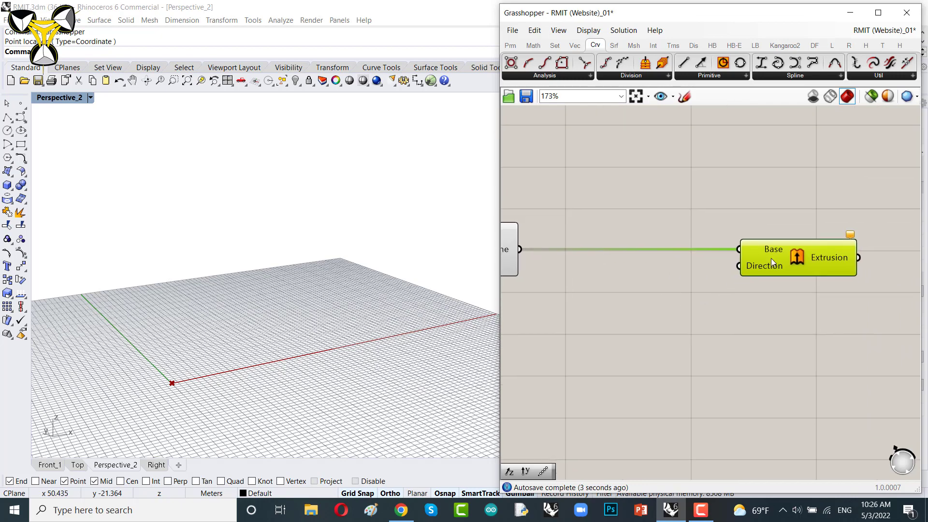
{"action": "double_click", "coordinate": [639, 335]}
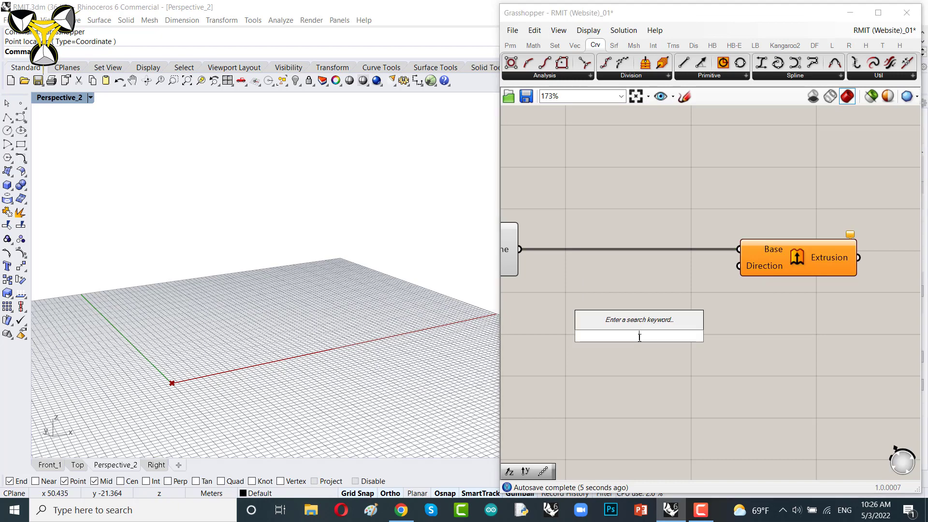
{"action": "type", "text": "z"}
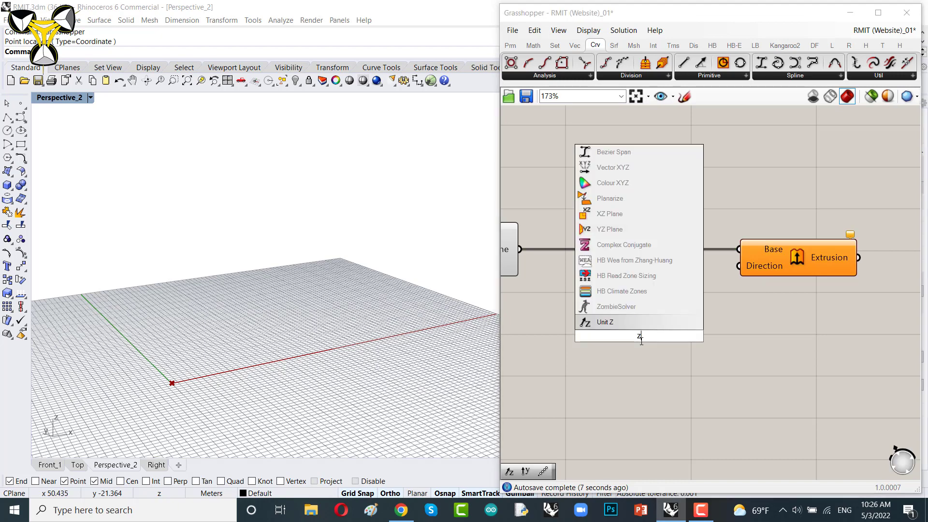
{"action": "key", "text": "Return"}
{"action": "left_click_drag", "start_coordinate": [696, 336], "coordinate": [739, 266]}
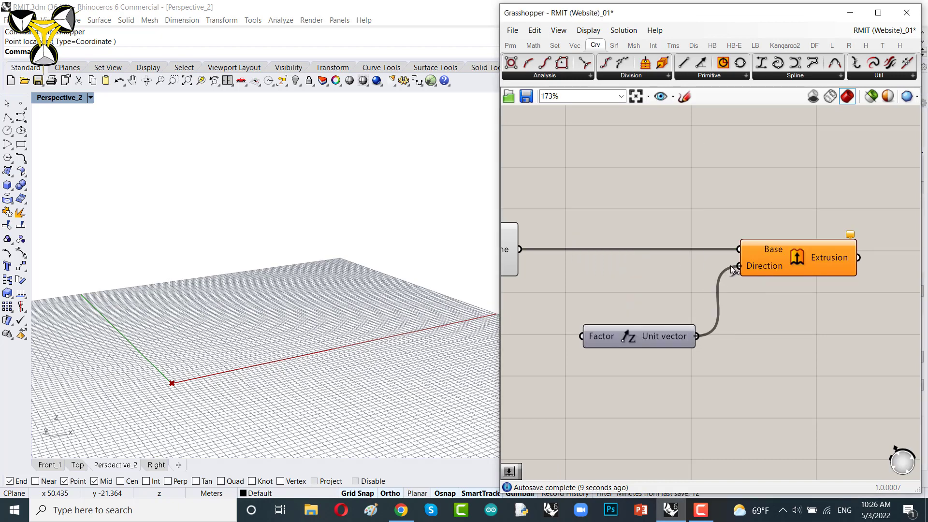
{"action": "left_click_drag", "start_coordinate": [673, 339], "coordinate": [693, 283]}
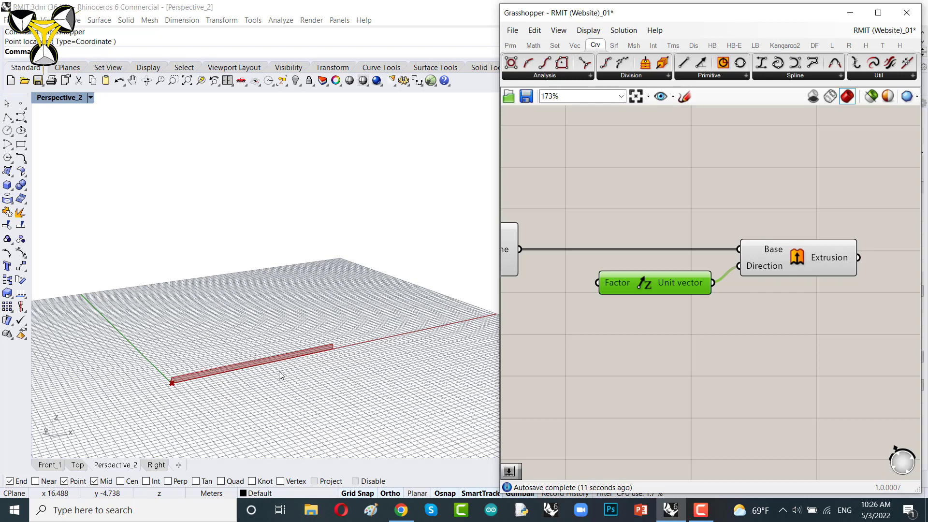
Step: Add a number slider set to 30 and connect it to the Unit Z Factor input
{"action": "right_click_drag", "start_coordinate": [562, 359], "coordinate": [646, 356]}
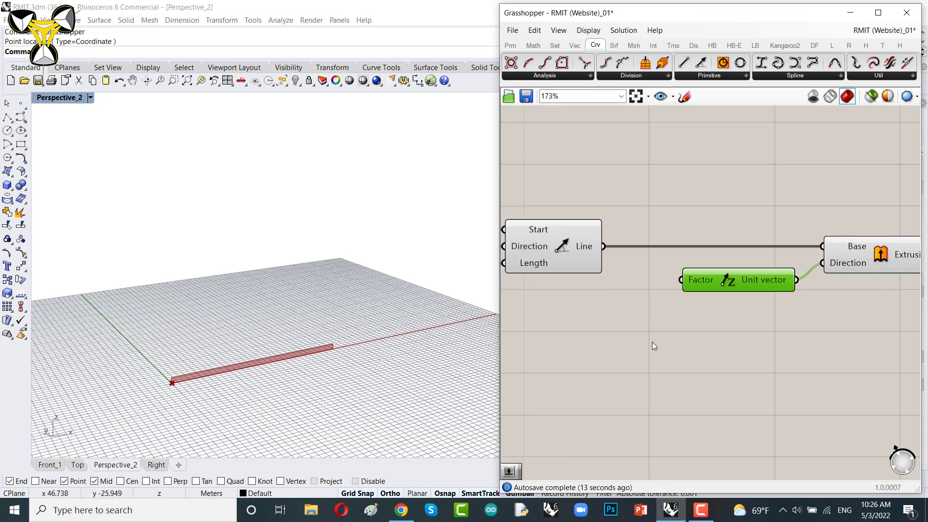
{"action": "double_click", "coordinate": [631, 359]}
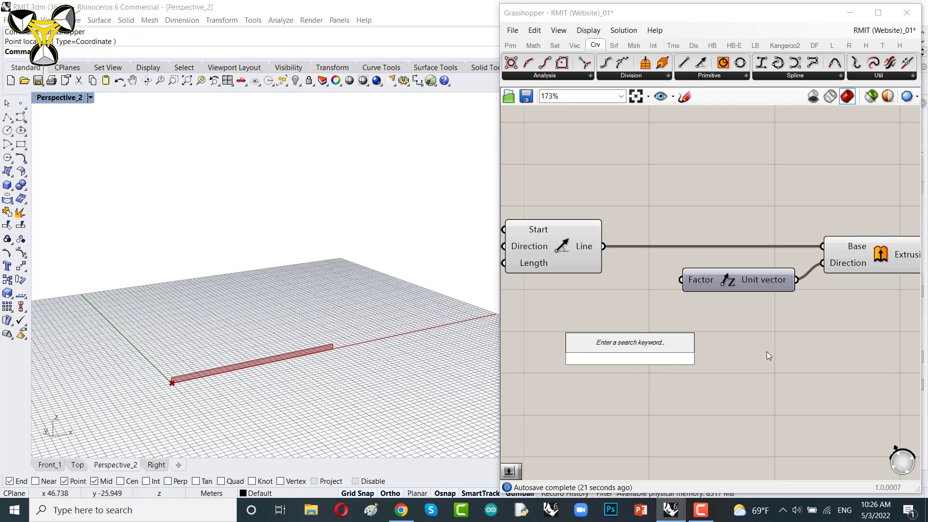
{"action": "type", "text": "30"}
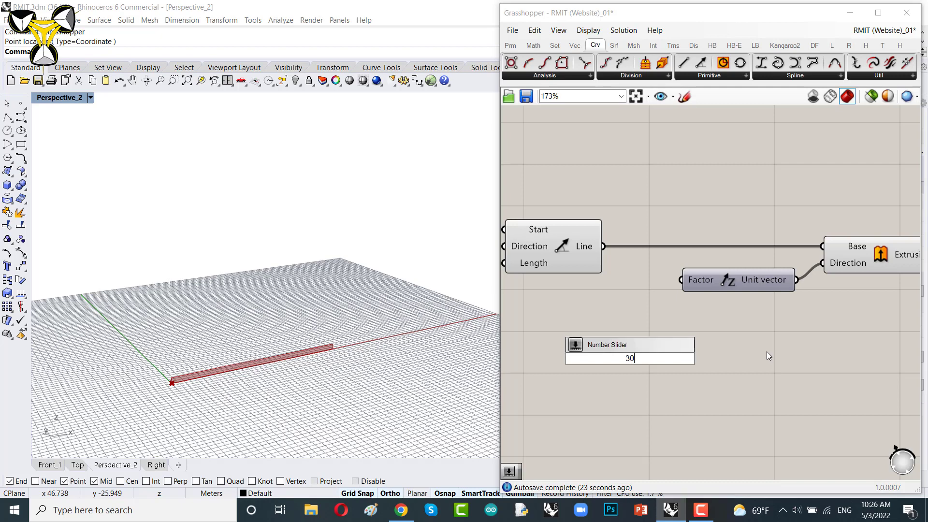
{"action": "key", "text": "Return"}
{"action": "left_click_drag", "start_coordinate": [697, 363], "coordinate": [610, 303]}
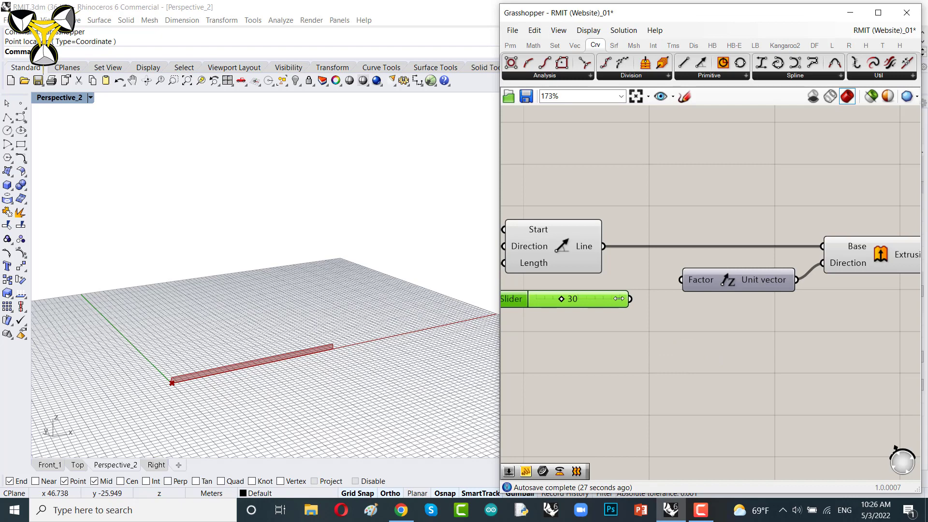
{"action": "left_click_drag", "start_coordinate": [631, 299], "coordinate": [692, 286]}
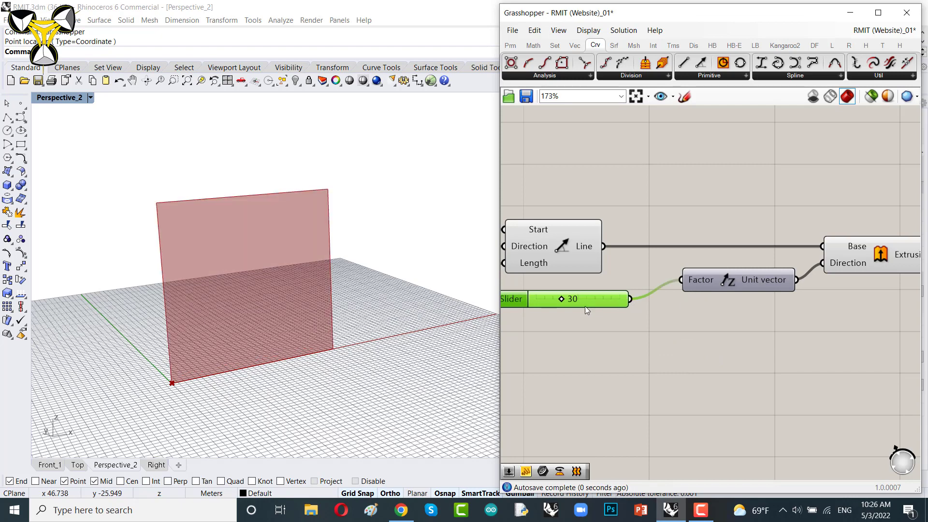
{"action": "left_click_drag", "start_coordinate": [590, 300], "coordinate": [626, 281]}
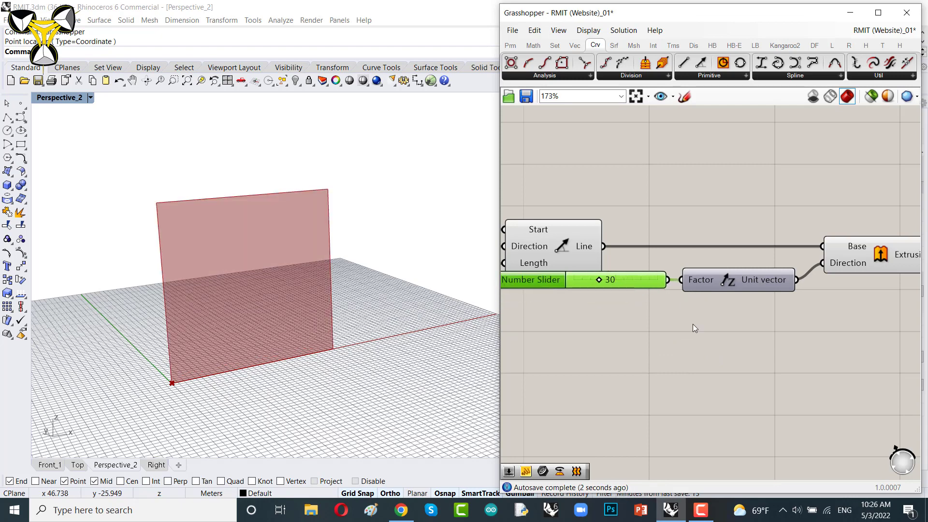
Step: Rewire the line's length slider to the Unit Z Factor input and delete the separate 30 slider
{"action": "left_click_drag", "start_coordinate": [692, 323], "coordinate": [644, 267]}
{"action": "left_click_drag", "start_coordinate": [707, 278], "coordinate": [708, 295]}
{"action": "right_click_drag", "start_coordinate": [672, 273], "coordinate": [817, 274]}
{"action": "scroll", "coordinate": [817, 274], "scroll_direction": "down", "scroll_amount": 3}
{"action": "scroll", "coordinate": [727, 280], "scroll_direction": "up", "scroll_amount": 1}
{"action": "right_click_drag", "start_coordinate": [704, 305], "coordinate": [550, 334]}
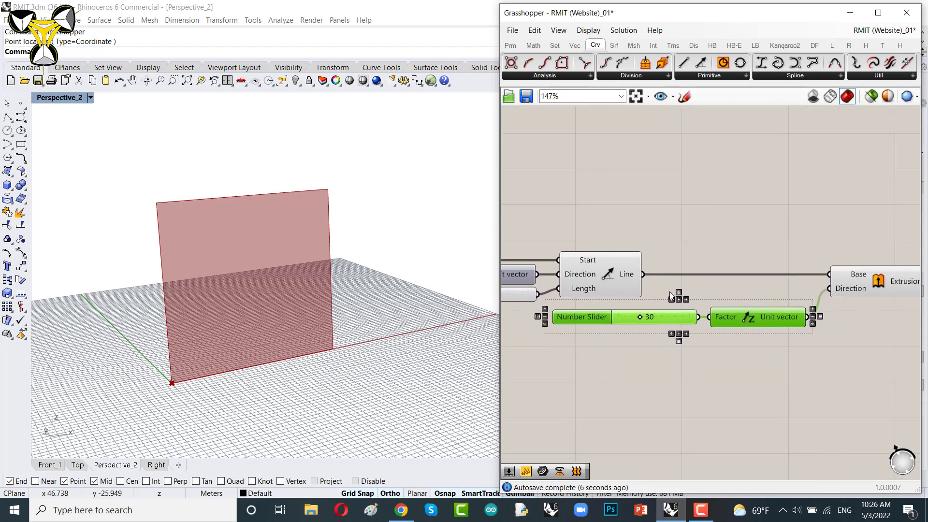
{"action": "right_click_drag", "start_coordinate": [693, 237], "coordinate": [753, 211]}
{"action": "left_click", "coordinate": [753, 211]}
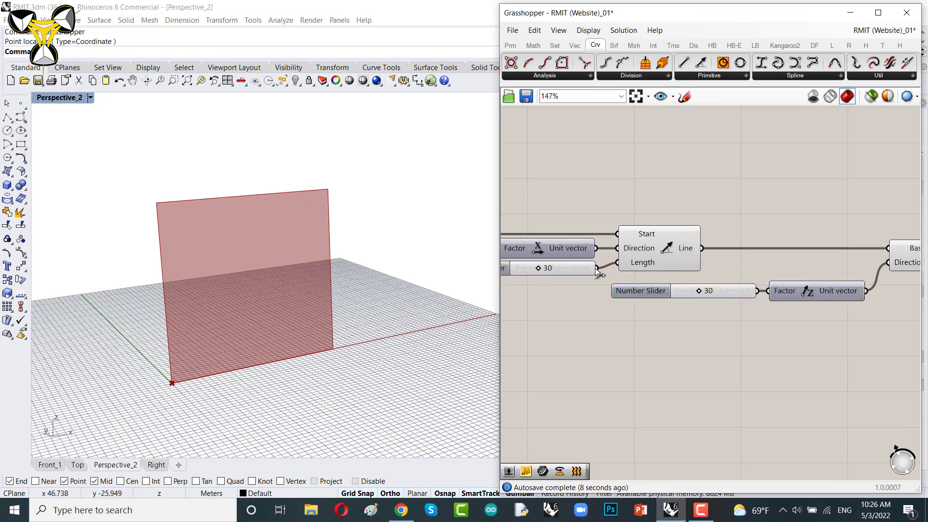
{"action": "left_click_drag", "start_coordinate": [599, 270], "coordinate": [721, 317]}
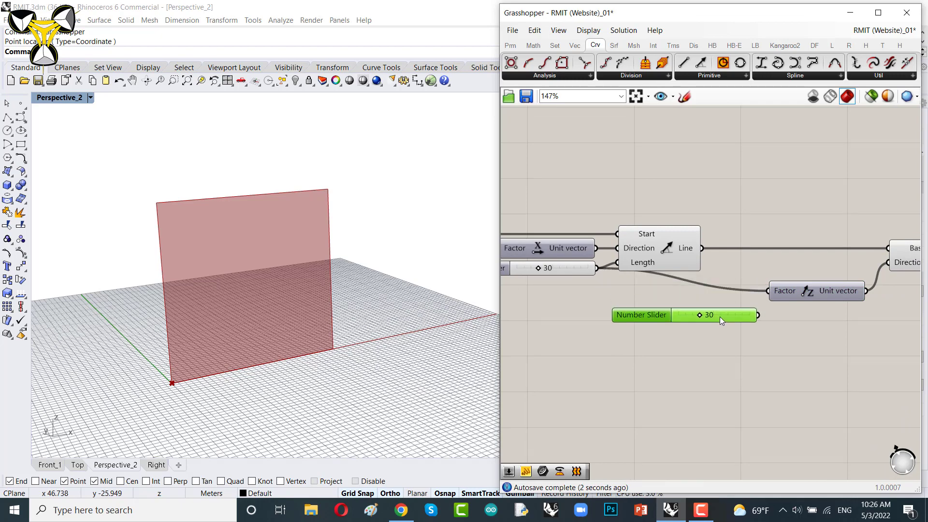
{"action": "key", "text": "Delete"}
Step: Select the Extrude component to inspect its surface in the viewport
{"action": "right_click_drag", "start_coordinate": [806, 293], "coordinate": [656, 311]}
{"action": "left_click_drag", "start_coordinate": [686, 311], "coordinate": [694, 287]}
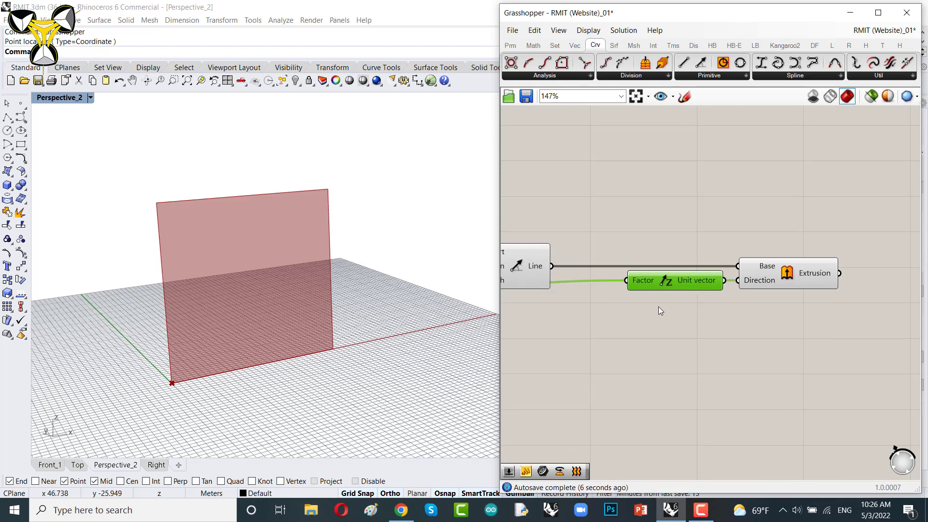
{"action": "right_click_drag", "start_coordinate": [760, 356], "coordinate": [656, 354]}
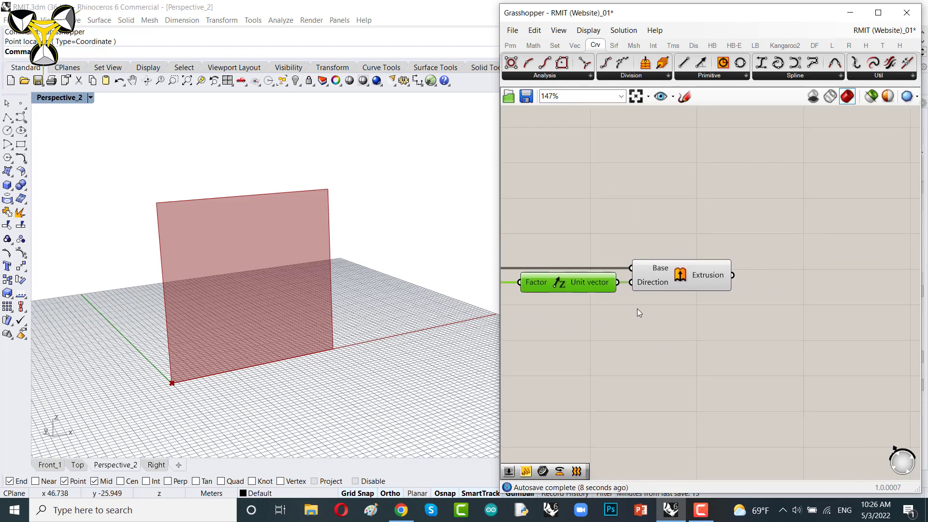
{"action": "right_click_drag", "start_coordinate": [632, 309], "coordinate": [685, 313]}
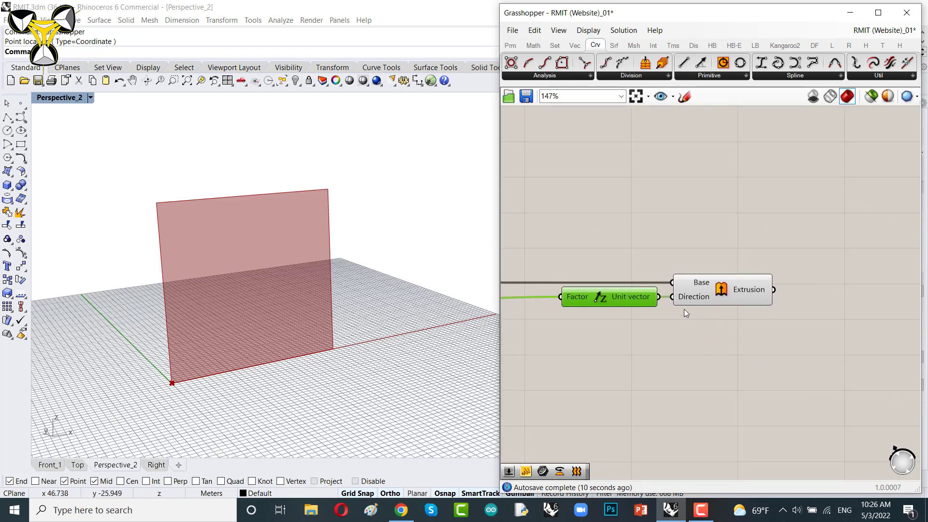
{"action": "right_click_drag", "start_coordinate": [742, 301], "coordinate": [627, 299]}
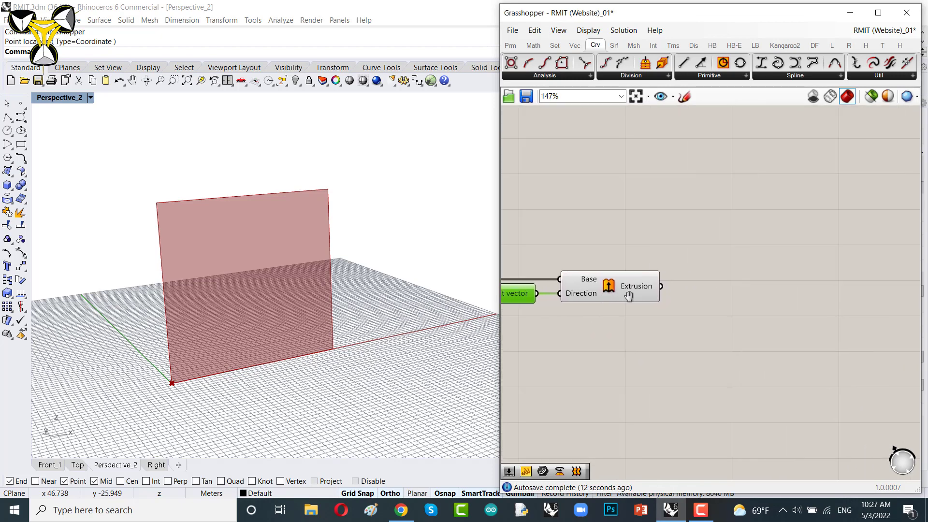
{"action": "mouse_move", "coordinate": [627, 289]}
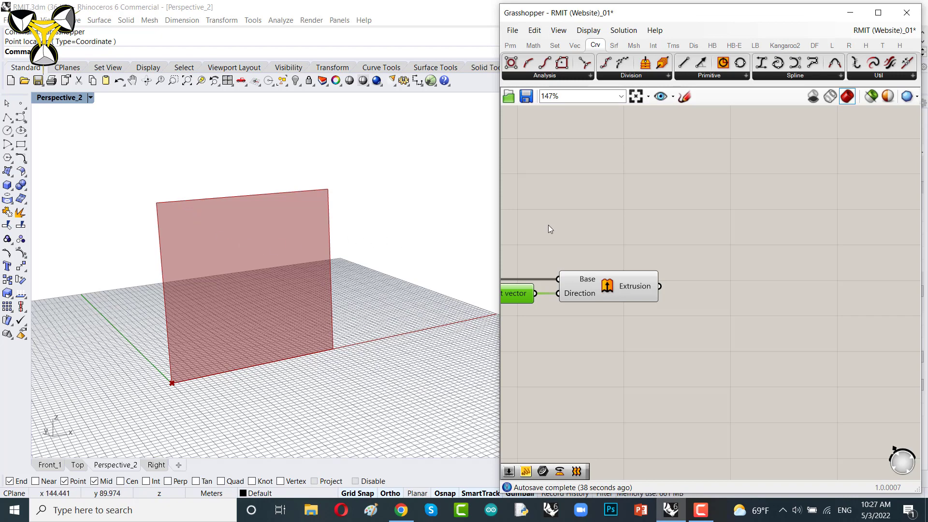
{"action": "left_click", "coordinate": [628, 294]}
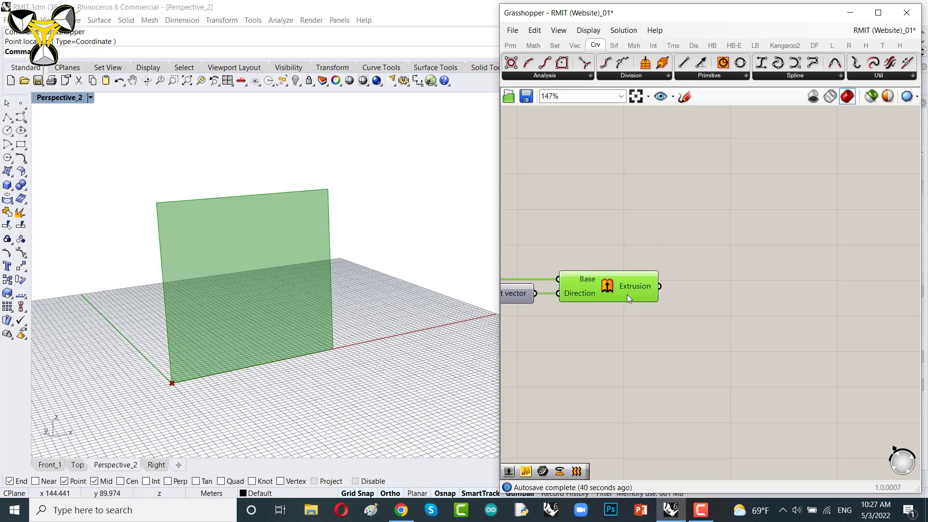
{"action": "right_click_drag", "start_coordinate": [758, 278], "coordinate": [719, 271]}
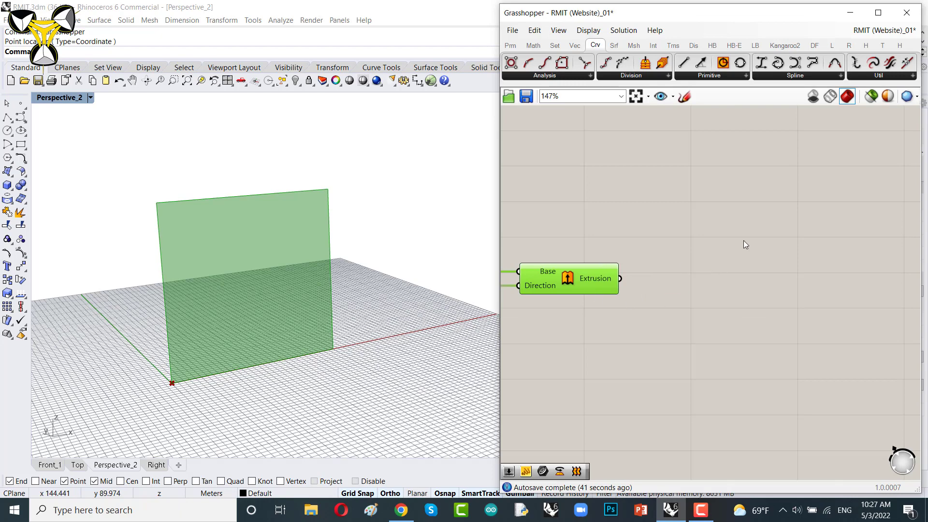
{"action": "left_click", "coordinate": [726, 216]}
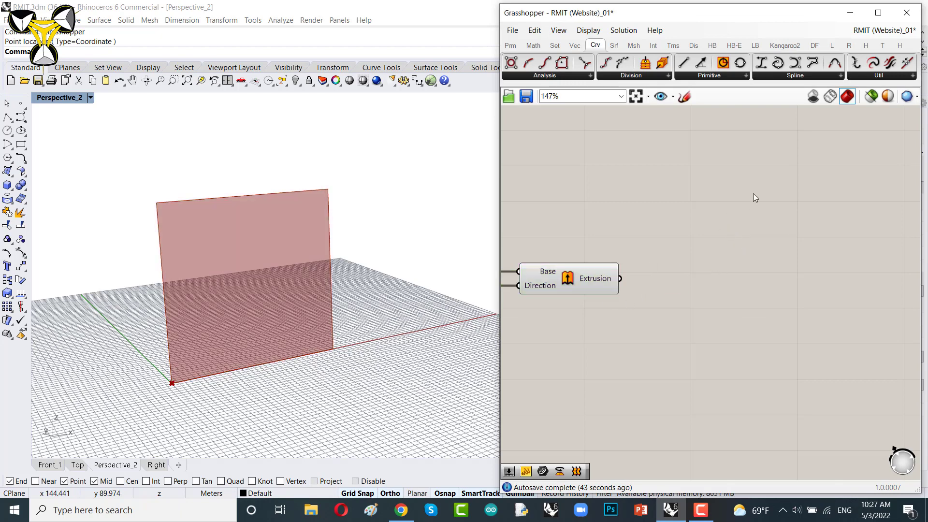
Step: Add a LunchBox Quad Panels component and connect the extrusion to its Surface input
{"action": "left_click", "coordinate": [832, 45]}
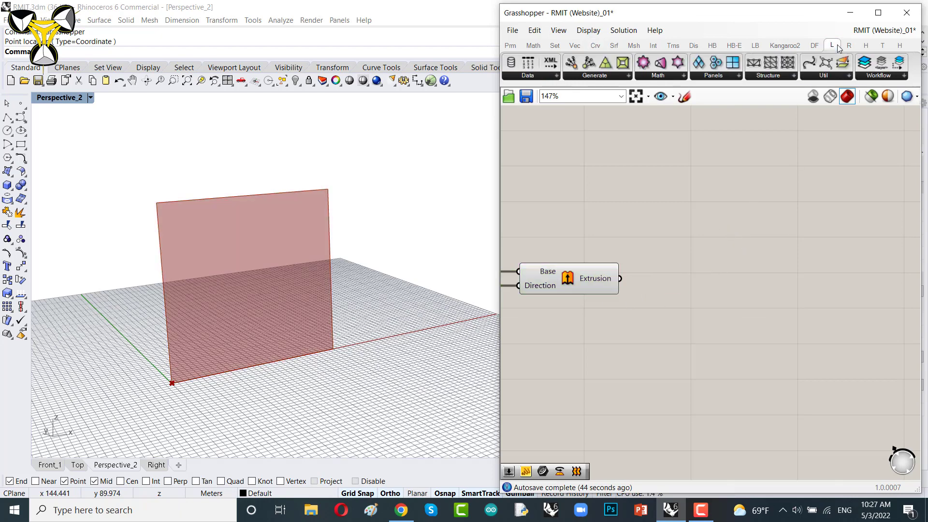
{"action": "left_click", "coordinate": [727, 76]}
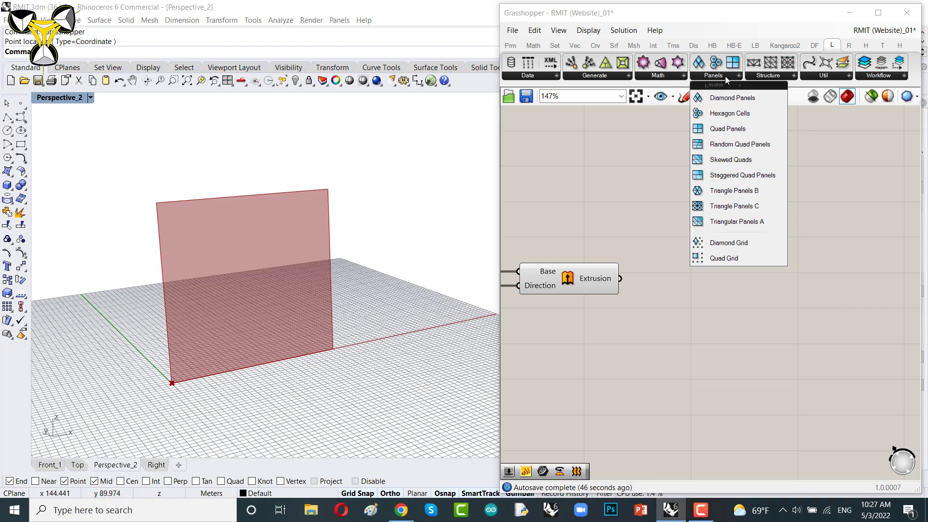
{"action": "left_click", "coordinate": [729, 130]}
{"action": "left_click", "coordinate": [737, 290]}
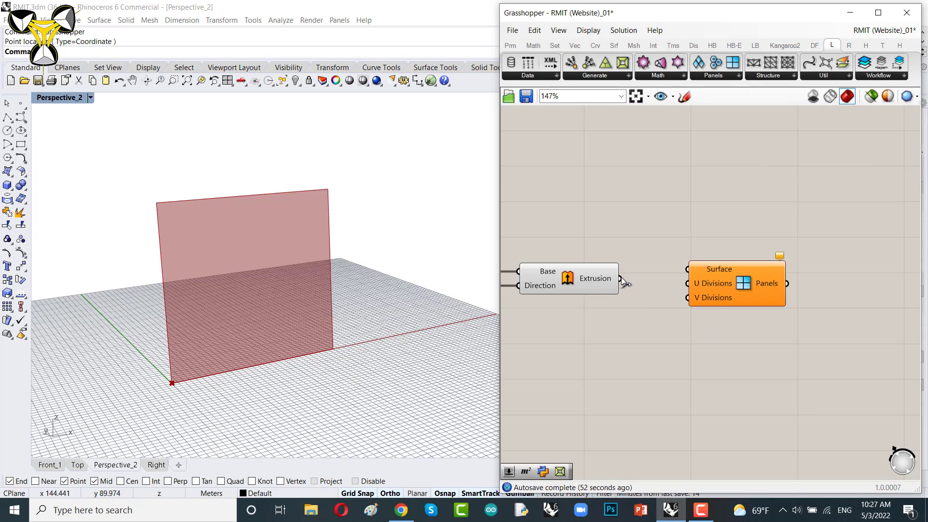
{"action": "left_click_drag", "start_coordinate": [621, 279], "coordinate": [689, 270]}
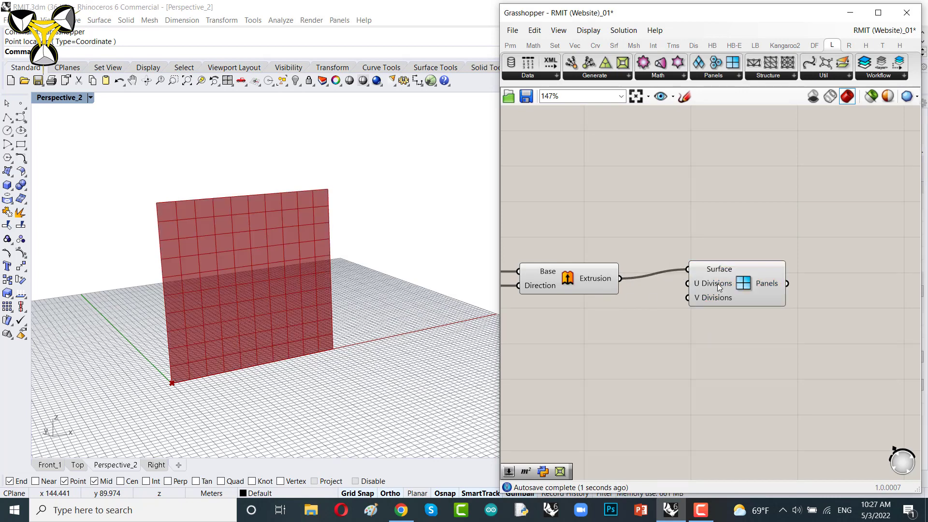
Step: Add a number slider set to 11 below the Quad Panels component
{"action": "left_click_drag", "start_coordinate": [717, 283], "coordinate": [770, 292]}
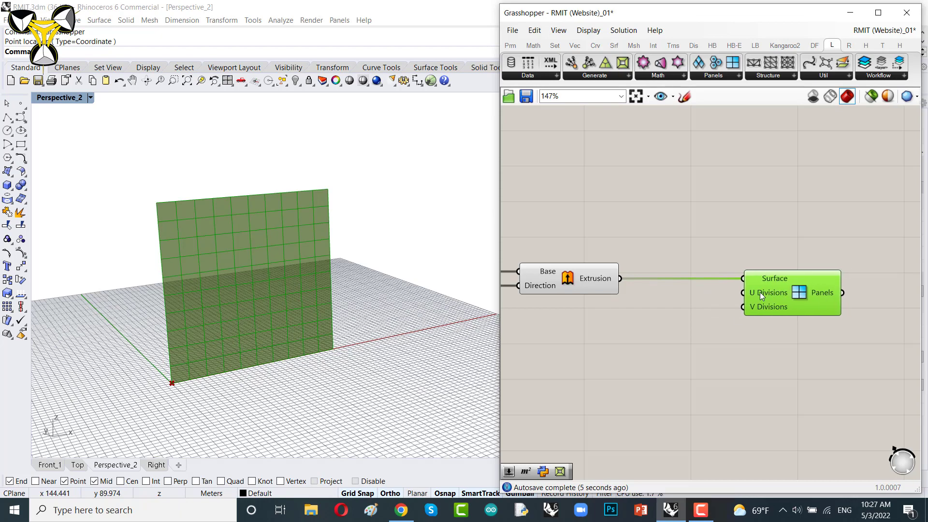
{"action": "double_click", "coordinate": [639, 335]}
{"action": "type", "text": "11"}
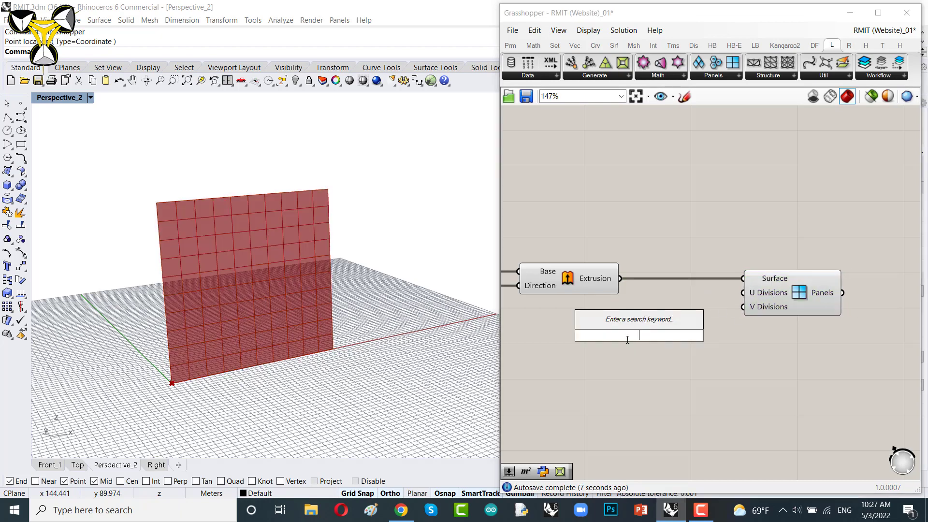
{"action": "key", "text": "Return"}
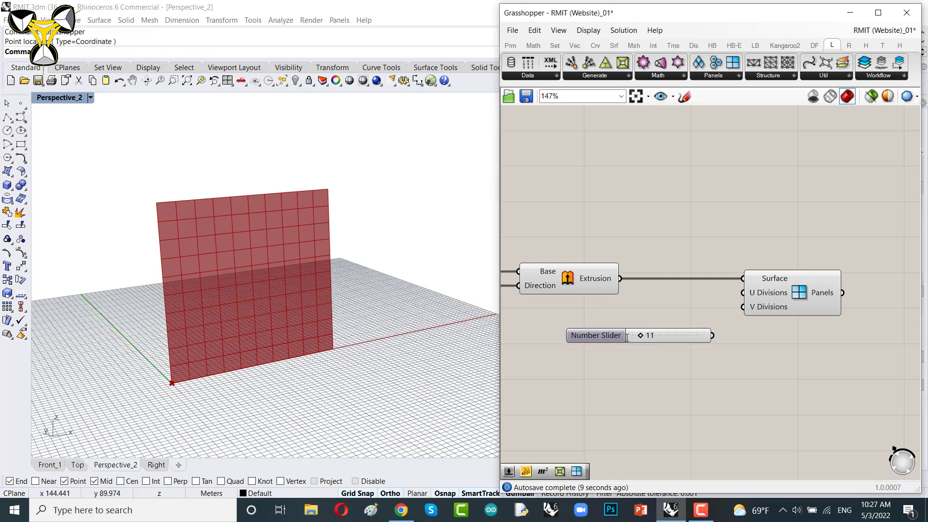
Step: Connect the 11 number slider to both the U Divisions and V Divisions inputs of Quad Panels
{"action": "left_click_drag", "start_coordinate": [675, 330], "coordinate": [669, 310]}
{"action": "right_click_drag", "start_coordinate": [419, 321], "coordinate": [359, 313]}
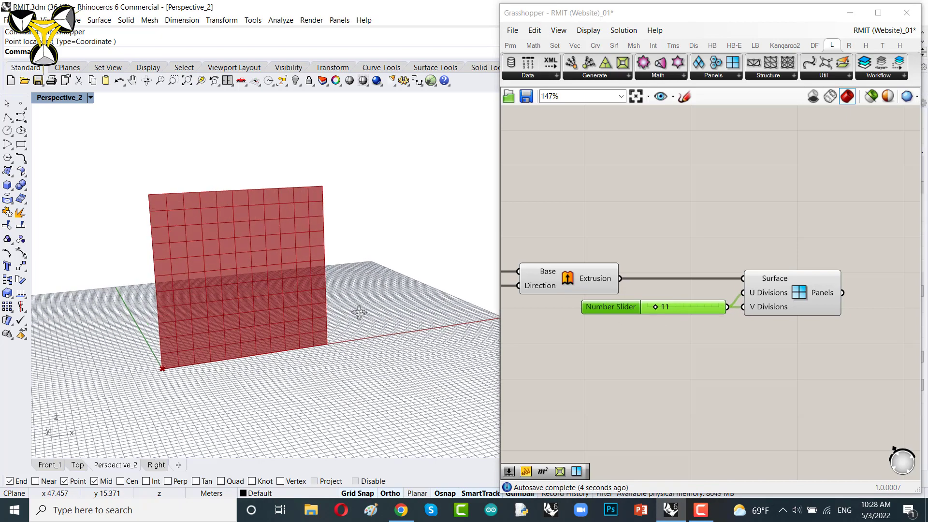
{"action": "scroll", "coordinate": [212, 247], "scroll_direction": "up", "scroll_amount": 4}
{"action": "right_click_drag", "start_coordinate": [827, 326], "coordinate": [779, 340]}
{"action": "left_click_drag", "start_coordinate": [663, 318], "coordinate": [651, 318]}
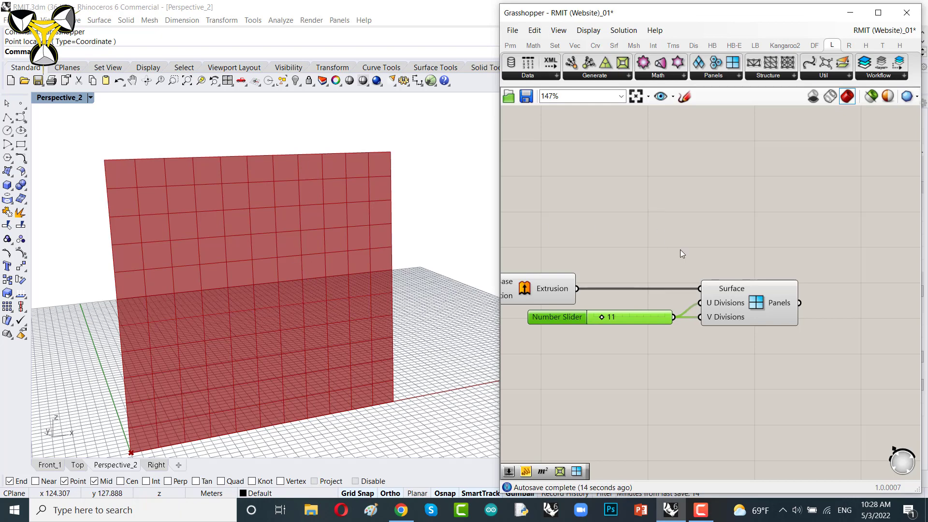
Step: Add an Area component and connect the Quad Panels' Panels output to its Geometry input
{"action": "right_click_drag", "start_coordinate": [824, 280], "coordinate": [653, 262]}
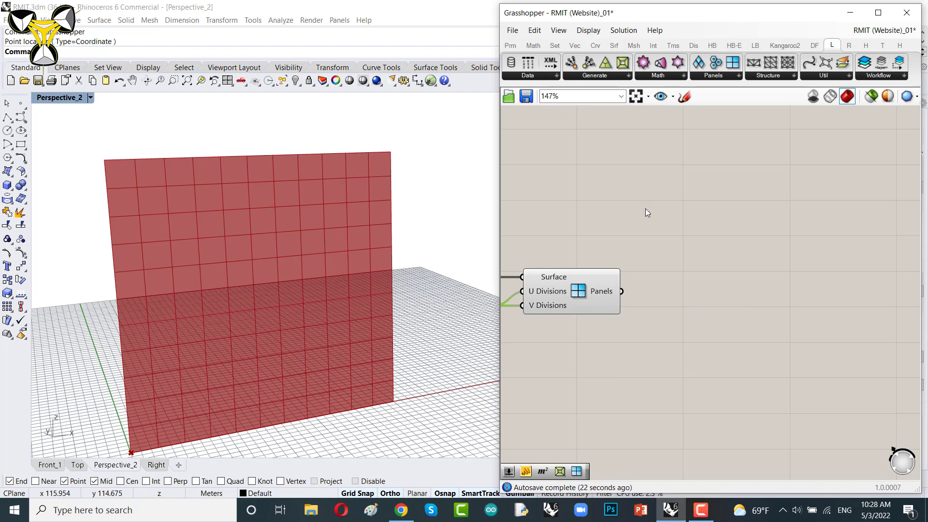
{"action": "left_click", "coordinate": [613, 47]}
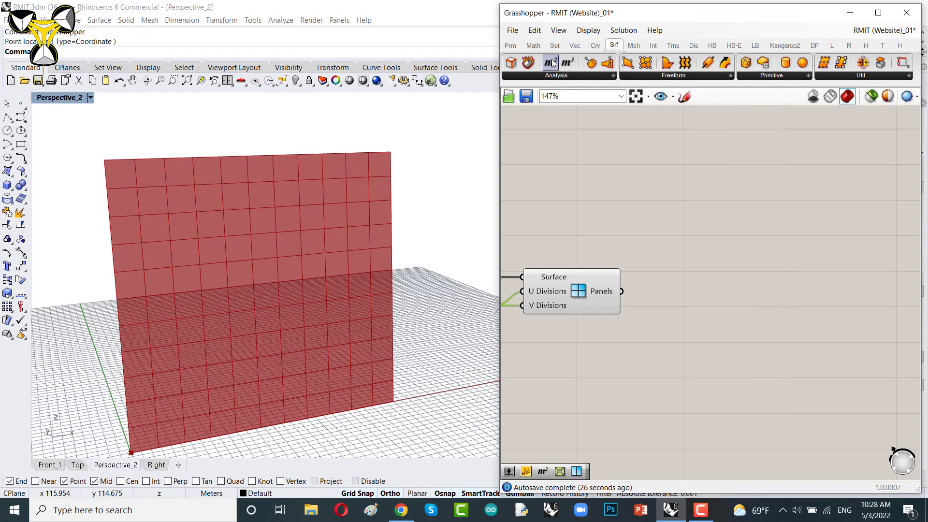
{"action": "left_click_drag", "start_coordinate": [552, 63], "coordinate": [755, 286]}
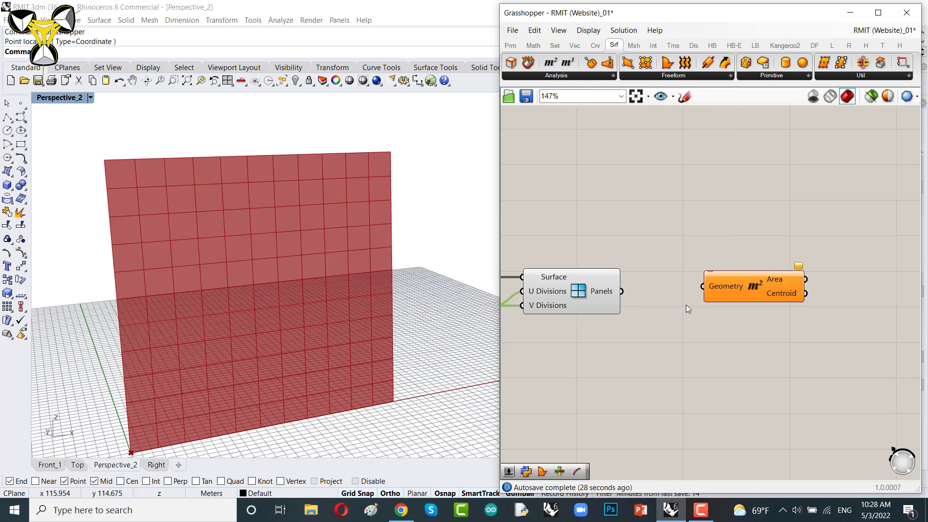
{"action": "scroll", "coordinate": [640, 303], "scroll_direction": "up", "scroll_amount": 3}
{"action": "left_click_drag", "start_coordinate": [615, 286], "coordinate": [726, 278]}
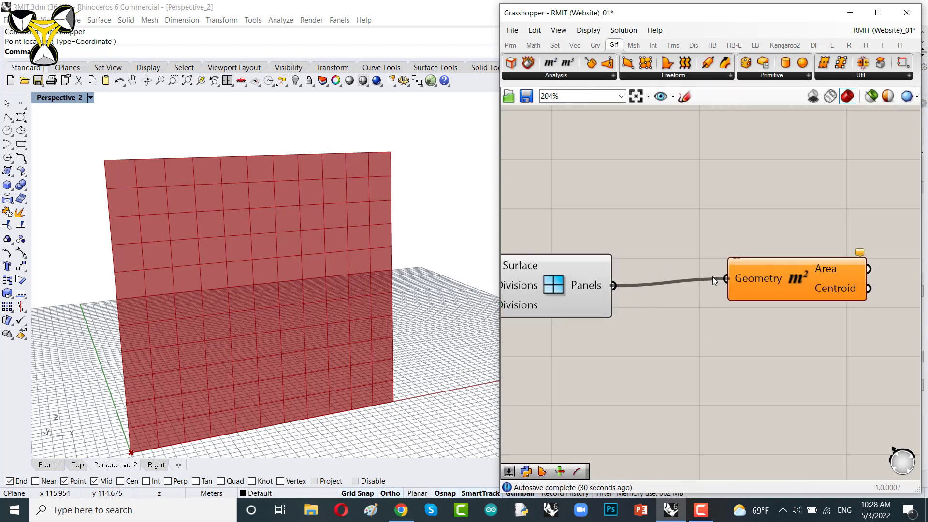
{"action": "left_click_drag", "start_coordinate": [790, 281], "coordinate": [718, 439]}
{"action": "right_click_drag", "start_coordinate": [750, 340], "coordinate": [643, 225]}
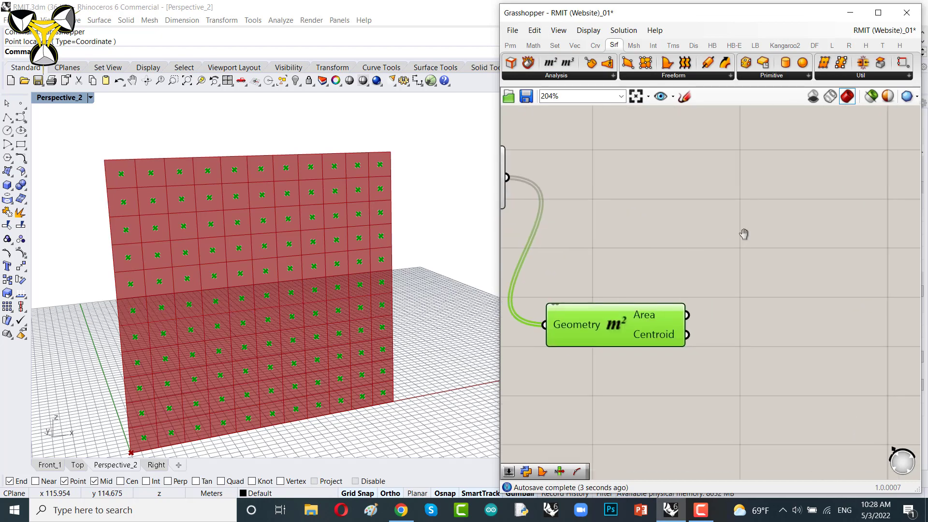
Step: Add a Circle component and connect the Area's Centroid output to its Plane input
{"action": "right_click_drag", "start_coordinate": [742, 234], "coordinate": [683, 214]}
{"action": "left_click", "coordinate": [697, 268]}
{"action": "double_click", "coordinate": [696, 267]}
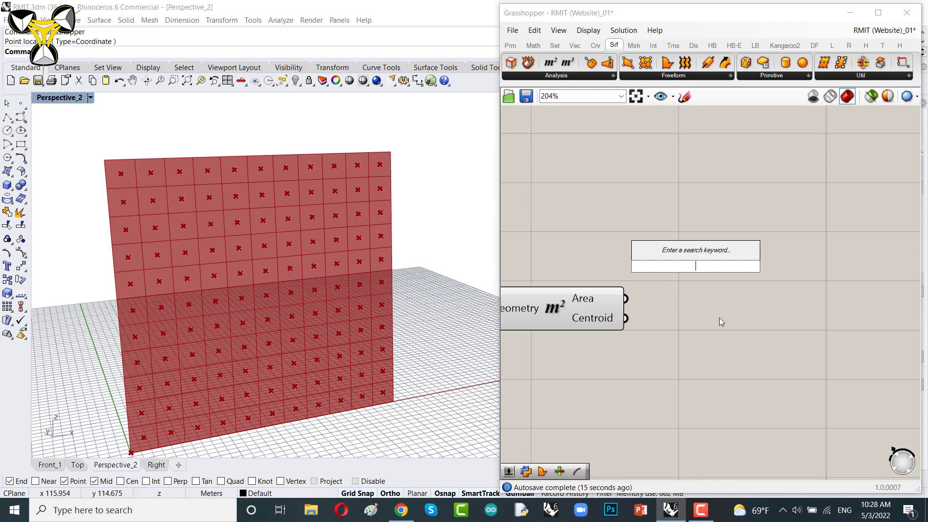
{"action": "type", "text": "circle"}
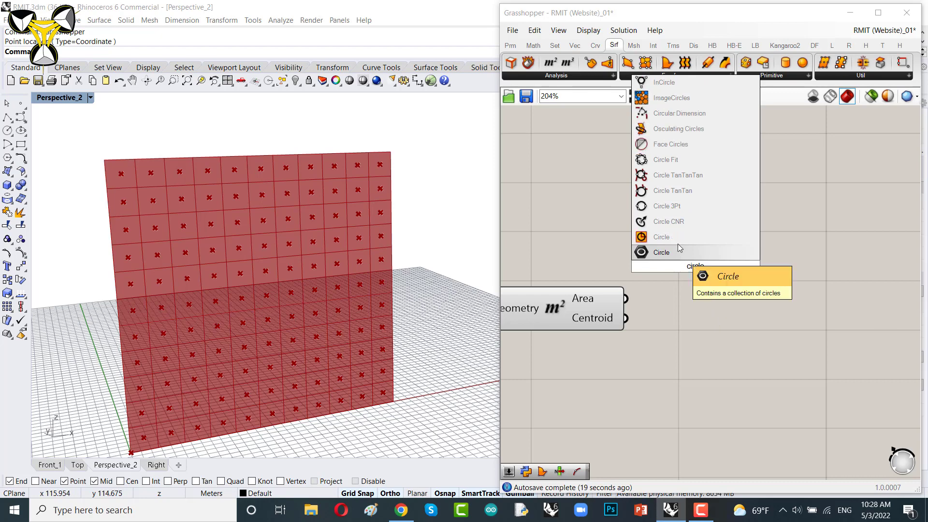
{"action": "key", "text": "Return"}
{"action": "left_click_drag", "start_coordinate": [673, 277], "coordinate": [713, 309]}
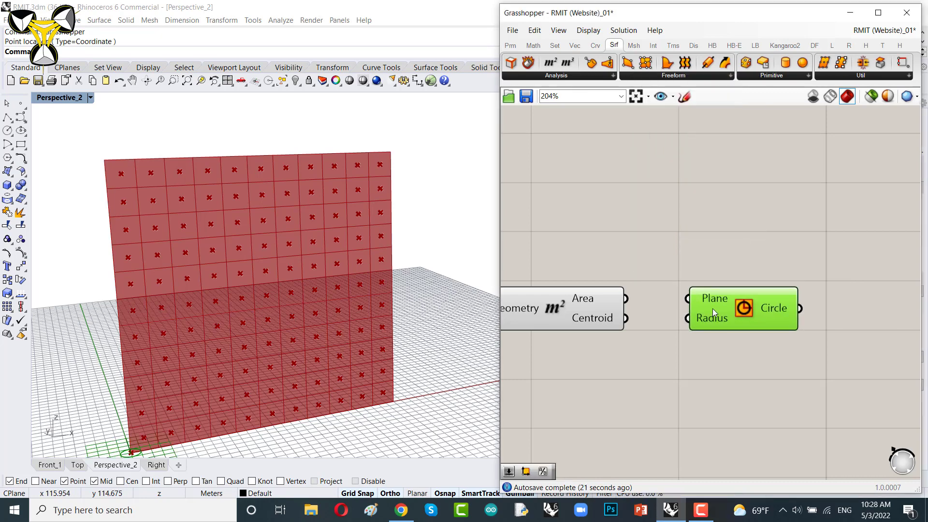
{"action": "left_click", "coordinate": [576, 327]}
{"action": "left_click_drag", "start_coordinate": [626, 318], "coordinate": [688, 298]}
{"action": "left_click_drag", "start_coordinate": [745, 313], "coordinate": [848, 333]}
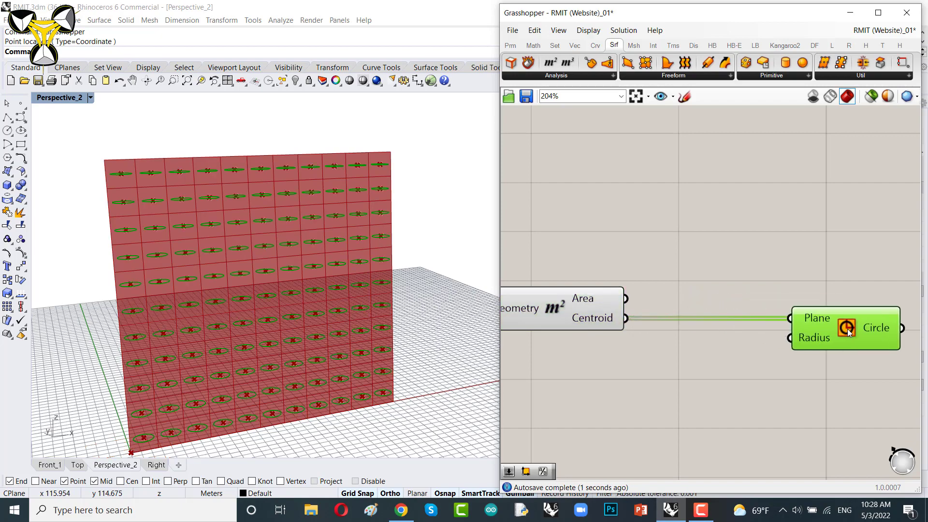
Step: Zoom and orbit the viewport to examine the circles drawn on the panels
{"action": "right_click_drag", "start_coordinate": [342, 234], "coordinate": [373, 224]}
{"action": "scroll", "coordinate": [391, 251], "scroll_direction": "up", "scroll_amount": 4}
{"action": "scroll", "coordinate": [390, 251], "scroll_direction": "up", "scroll_amount": 2}
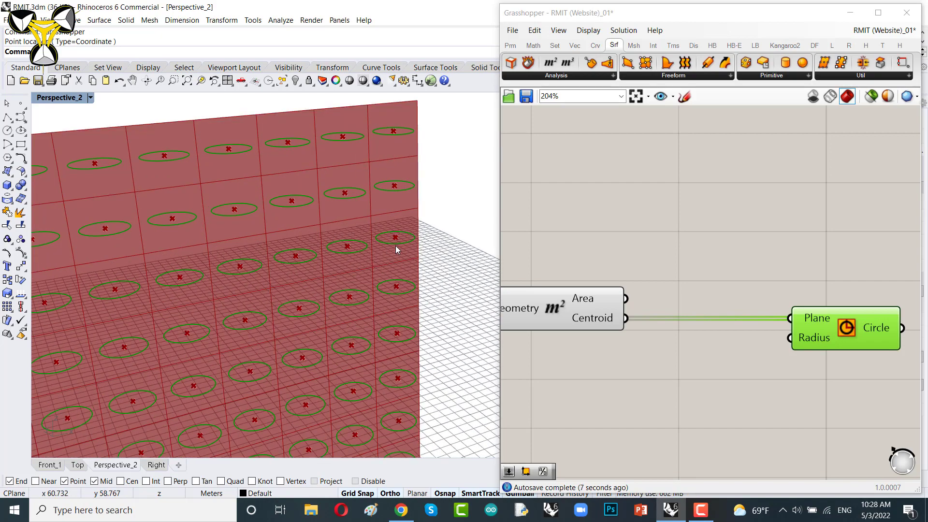
{"action": "scroll", "coordinate": [393, 239], "scroll_direction": "up", "scroll_amount": 2}
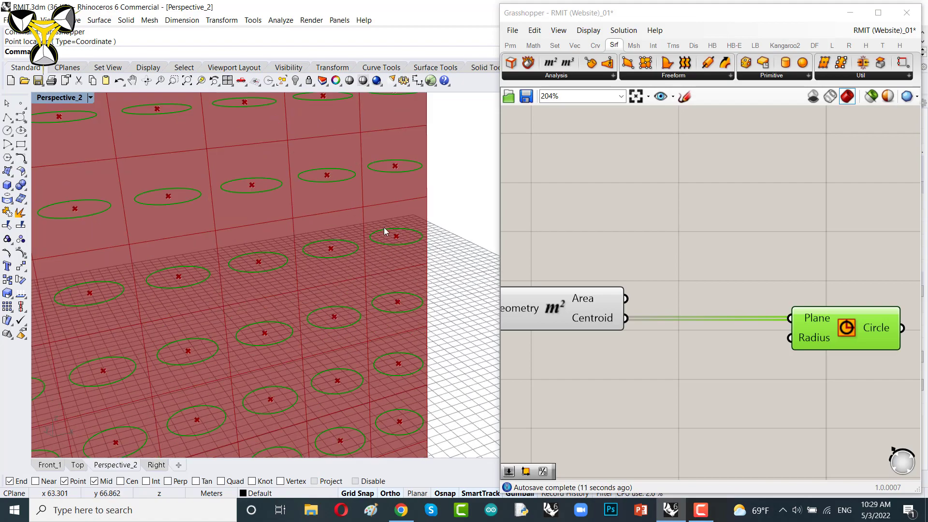
{"action": "scroll", "coordinate": [384, 228], "scroll_direction": "down", "scroll_amount": 3}
{"action": "right_click_drag", "start_coordinate": [317, 288], "coordinate": [327, 280]}
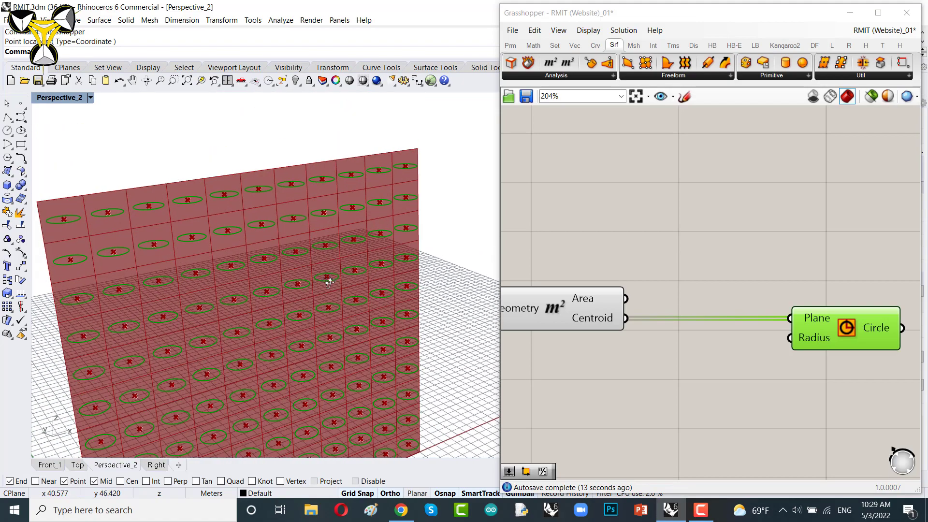
{"action": "scroll", "coordinate": [387, 244], "scroll_direction": "down", "scroll_amount": 6}
{"action": "scroll", "coordinate": [387, 254], "scroll_direction": "up", "scroll_amount": 3}
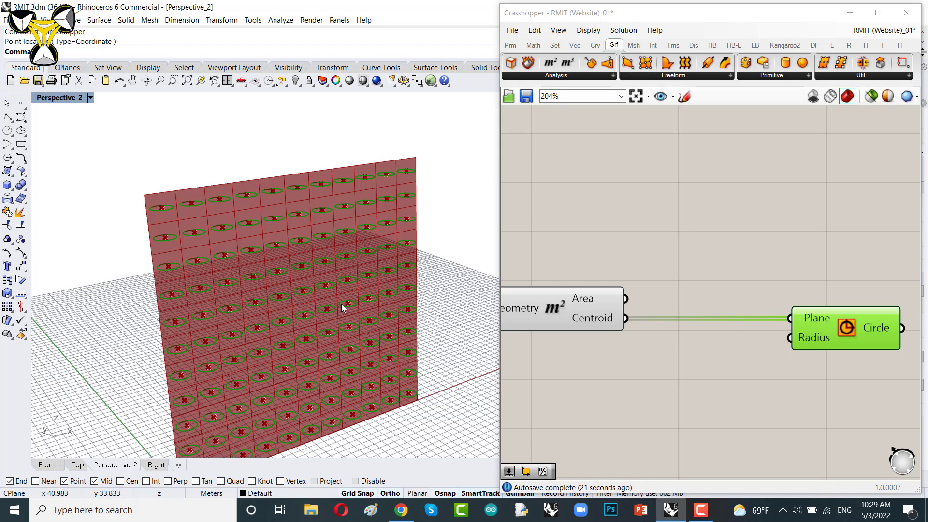
Step: Add a Construct Plane component and connect the Area's Centroid output to its Origin input
{"action": "right_click_drag", "start_coordinate": [704, 308], "coordinate": [677, 273]}
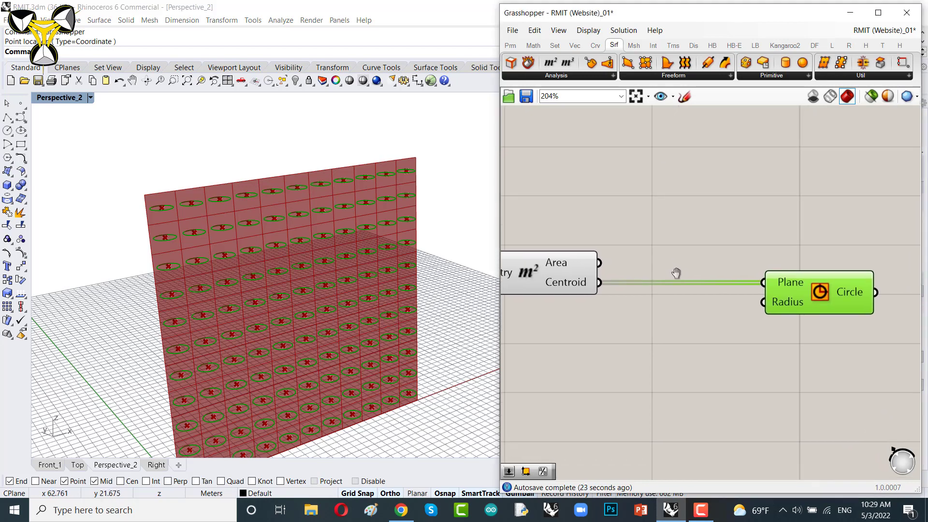
{"action": "left_click_drag", "start_coordinate": [793, 294], "coordinate": [840, 293]}
{"action": "left_click_drag", "start_coordinate": [858, 296], "coordinate": [862, 296]}
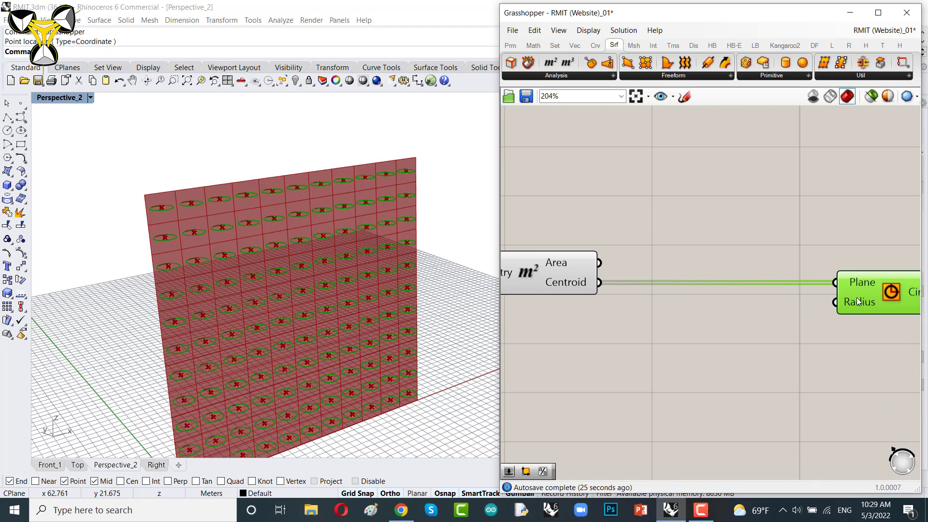
{"action": "right_click_drag", "start_coordinate": [771, 309], "coordinate": [748, 308]}
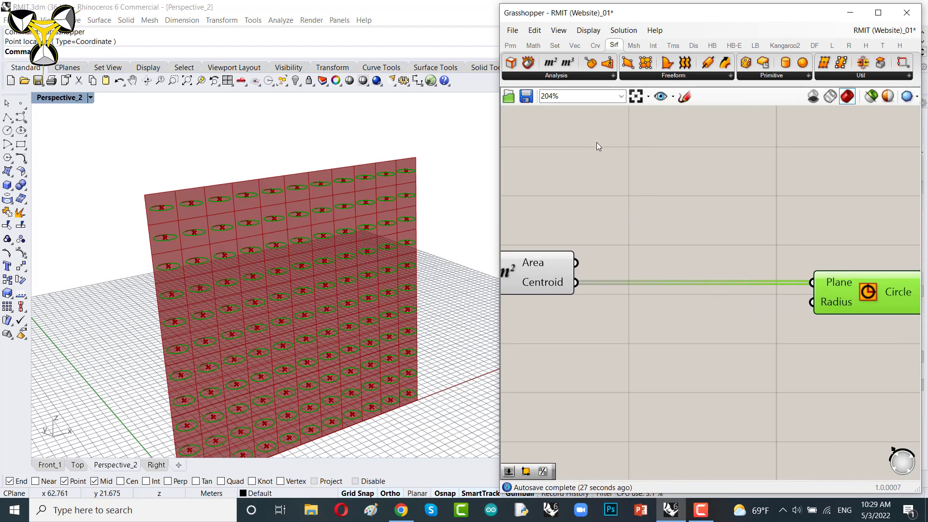
{"action": "left_click", "coordinate": [574, 46]}
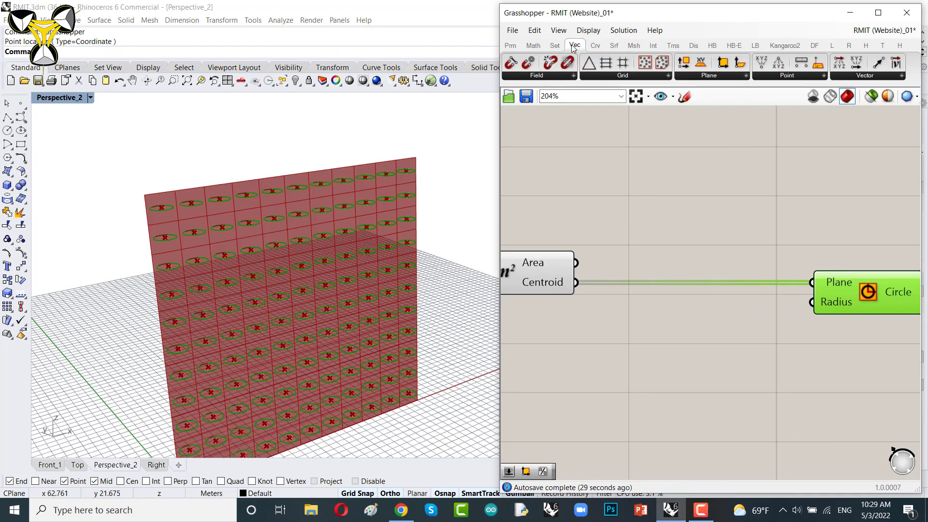
{"action": "left_click", "coordinate": [717, 75]}
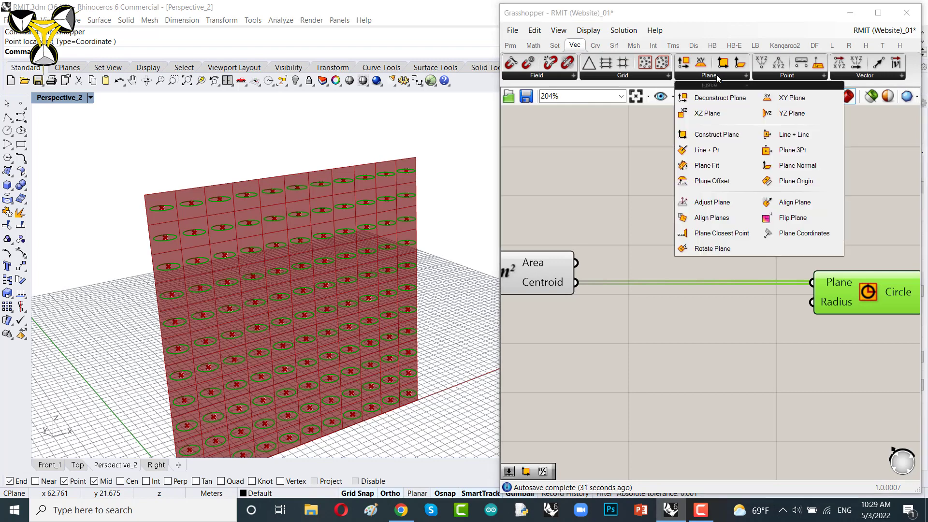
{"action": "left_click", "coordinate": [719, 135]}
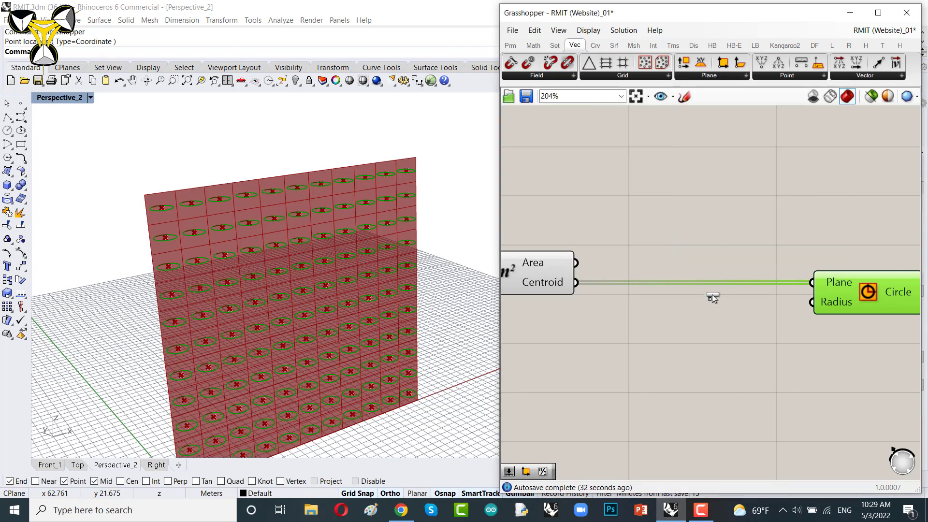
{"action": "left_click", "coordinate": [705, 321]}
{"action": "left_click_drag", "start_coordinate": [715, 326], "coordinate": [709, 345]}
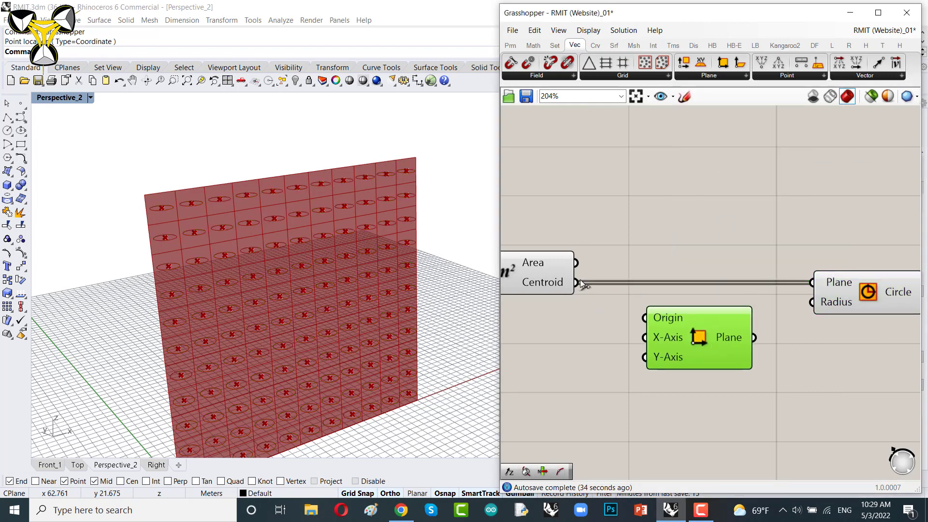
{"action": "left_click_drag", "start_coordinate": [578, 284], "coordinate": [740, 323]}
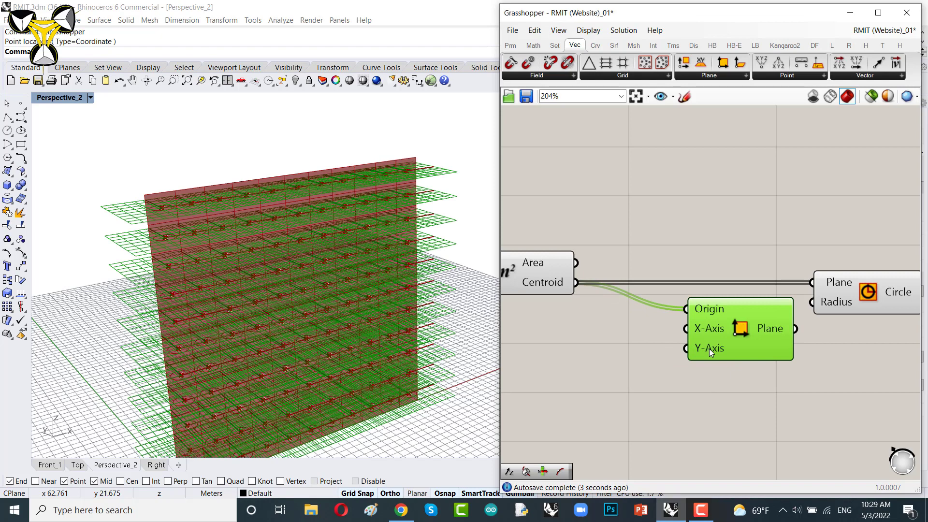
Step: Add a Unit Z vector component and connect it to the Construct Plane's Y-Axis input
{"action": "double_click", "coordinate": [549, 377]}
{"action": "type", "text": "unit z"}
{"action": "key", "text": "Return"}
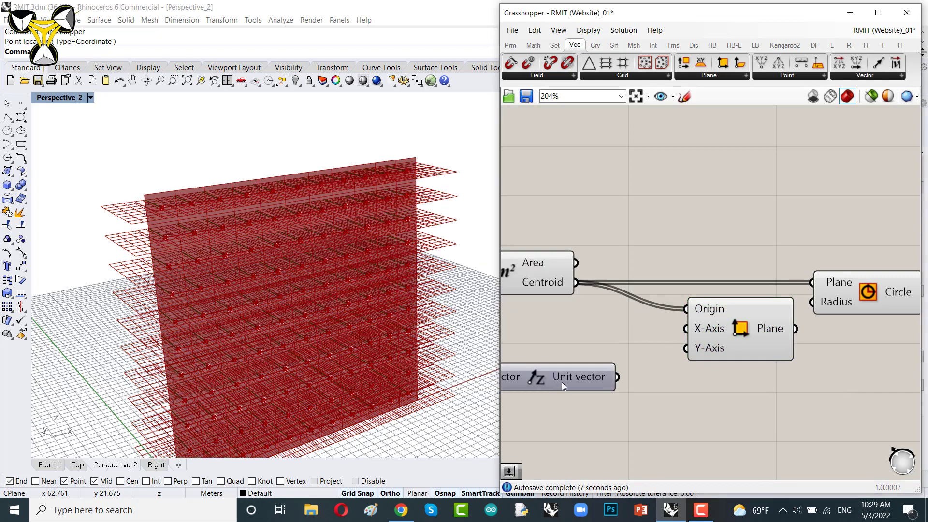
{"action": "left_click_drag", "start_coordinate": [619, 378], "coordinate": [686, 348]}
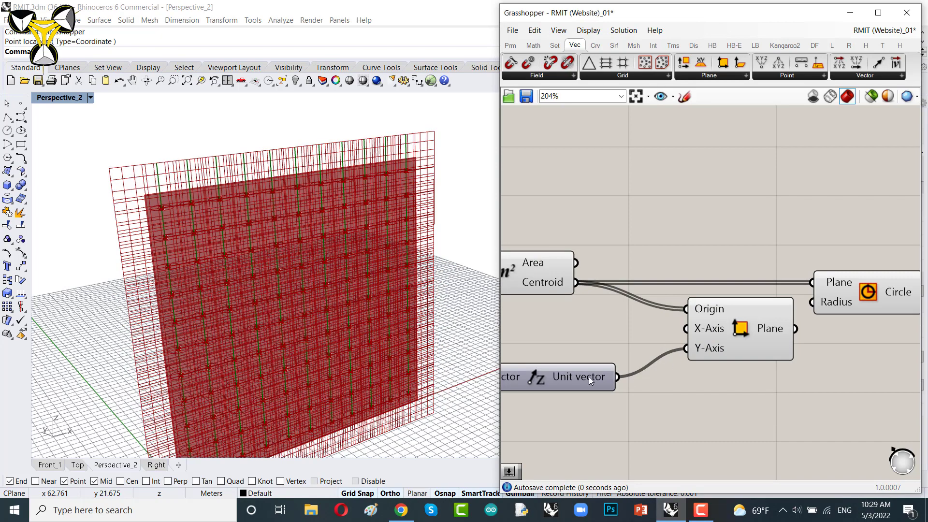
{"action": "left_click_drag", "start_coordinate": [589, 376], "coordinate": [631, 350]}
{"action": "right_click_drag", "start_coordinate": [709, 370], "coordinate": [606, 353]}
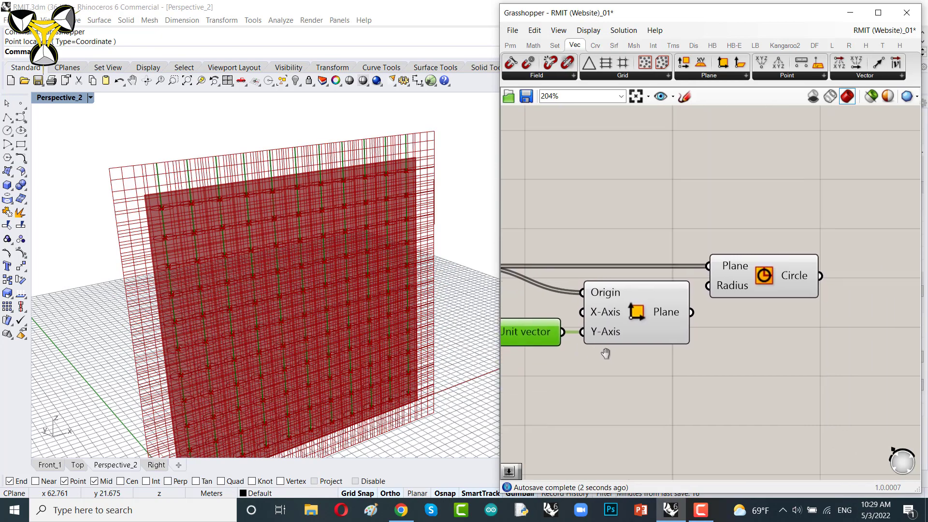
Step: Connect the Construct Plane's Plane output to the Circle's Plane input, replacing the centroid wire
{"action": "left_click_drag", "start_coordinate": [692, 313], "coordinate": [710, 266]}
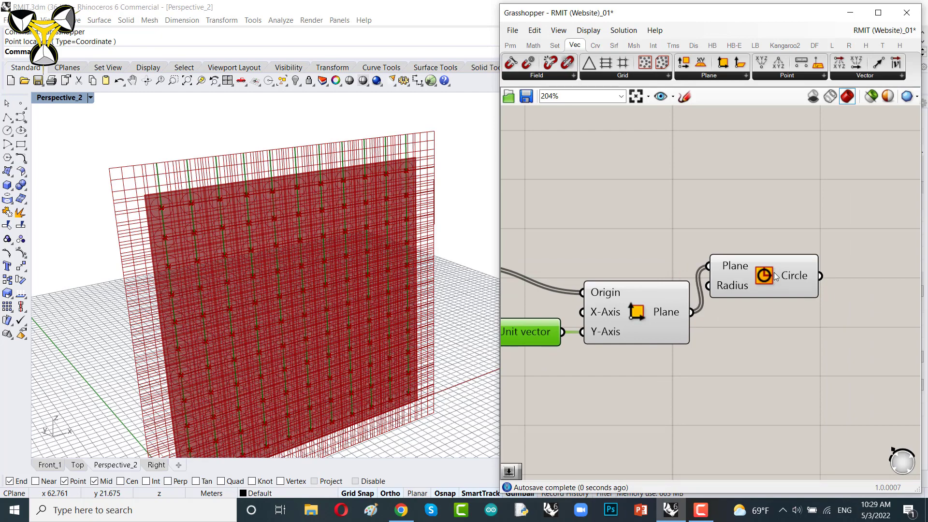
{"action": "left_click_drag", "start_coordinate": [776, 276], "coordinate": [877, 276]}
{"action": "left_click_drag", "start_coordinate": [677, 311], "coordinate": [735, 265]}
{"action": "right_click_drag", "start_coordinate": [578, 293], "coordinate": [696, 306]}
{"action": "scroll", "coordinate": [695, 306], "scroll_direction": "down", "scroll_amount": 2}
{"action": "left_click_drag", "start_coordinate": [658, 329], "coordinate": [711, 301]}
{"action": "scroll", "coordinate": [714, 227], "scroll_direction": "down", "scroll_amount": 4}
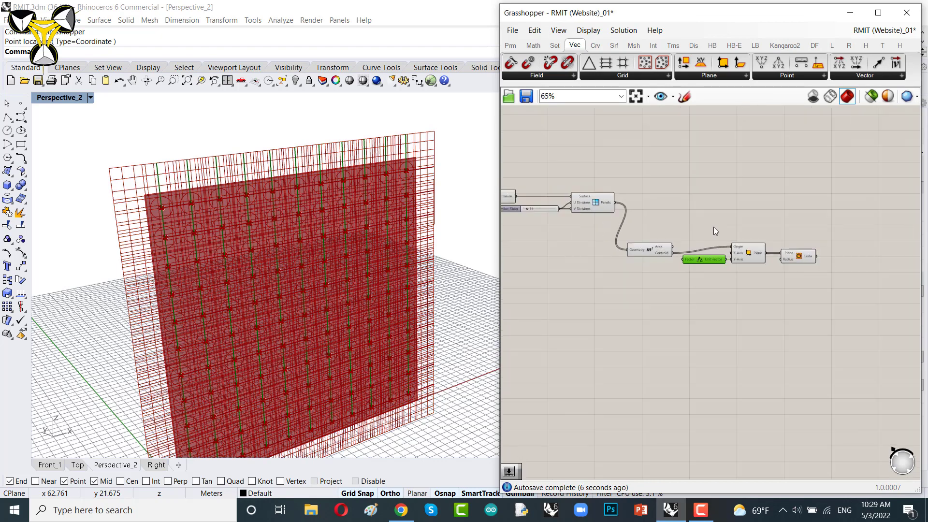
Step: Rearrange the Unit Z, Construct Plane and Circle components into a tidy row beside the Area component
{"action": "scroll", "coordinate": [754, 233], "scroll_direction": "up", "scroll_amount": 4}
{"action": "right_click_drag", "start_coordinate": [627, 267], "coordinate": [734, 317]}
{"action": "left_click_drag", "start_coordinate": [688, 315], "coordinate": [688, 221]}
{"action": "scroll", "coordinate": [706, 261], "scroll_direction": "down", "scroll_amount": 4}
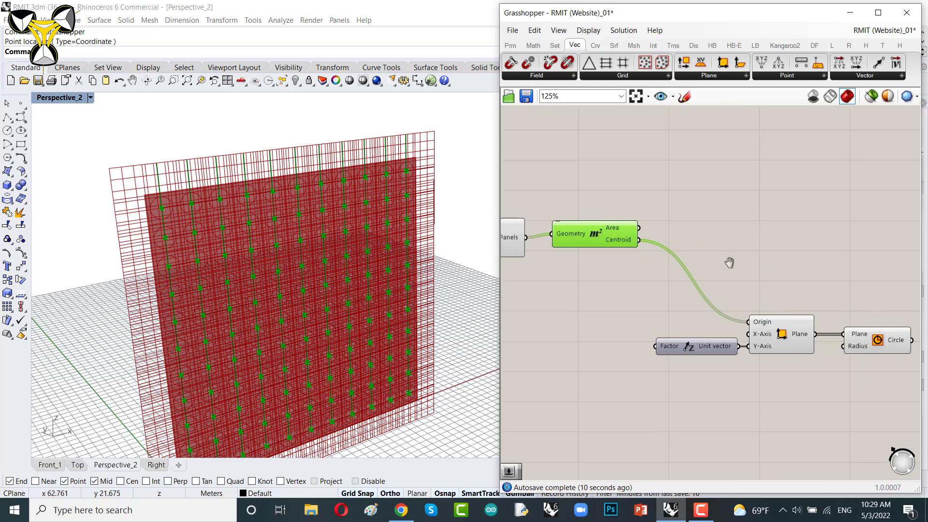
{"action": "scroll", "coordinate": [706, 261], "scroll_direction": "up", "scroll_amount": 2}
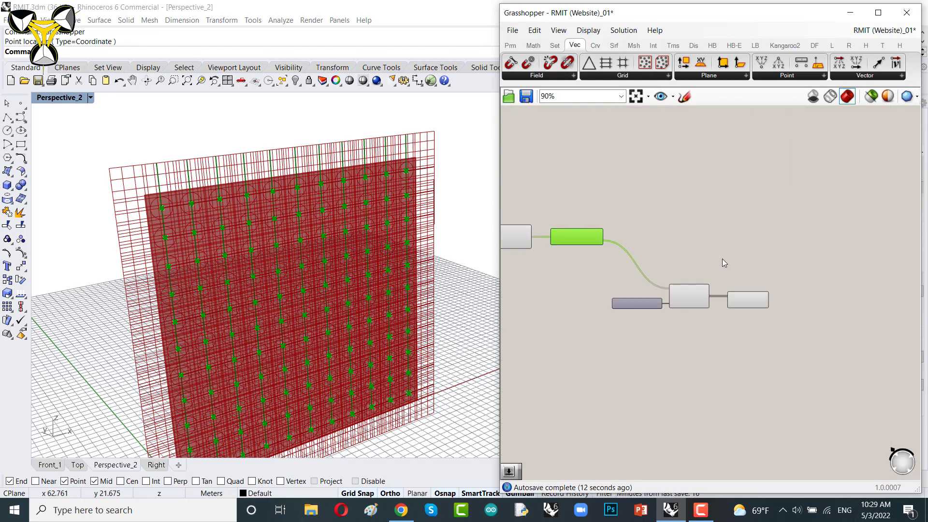
{"action": "left_click_drag", "start_coordinate": [572, 272], "coordinate": [793, 364]}
{"action": "left_click_drag", "start_coordinate": [678, 306], "coordinate": [683, 252]}
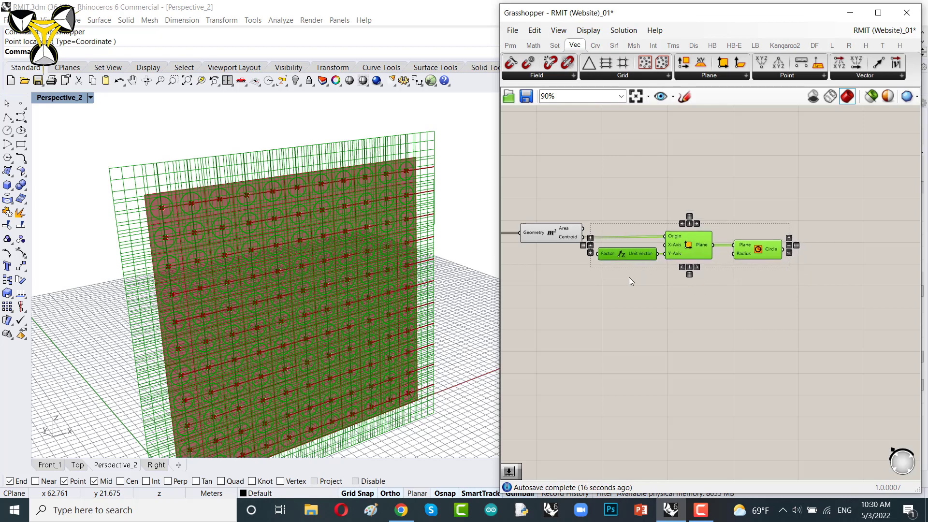
{"action": "scroll", "coordinate": [704, 236], "scroll_direction": "up", "scroll_amount": 3}
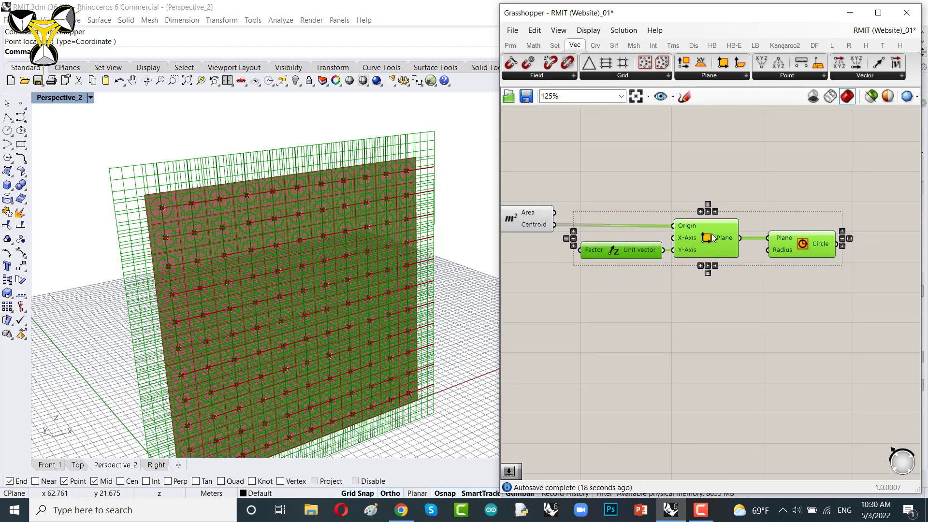
{"action": "left_click_drag", "start_coordinate": [713, 233], "coordinate": [713, 232]}
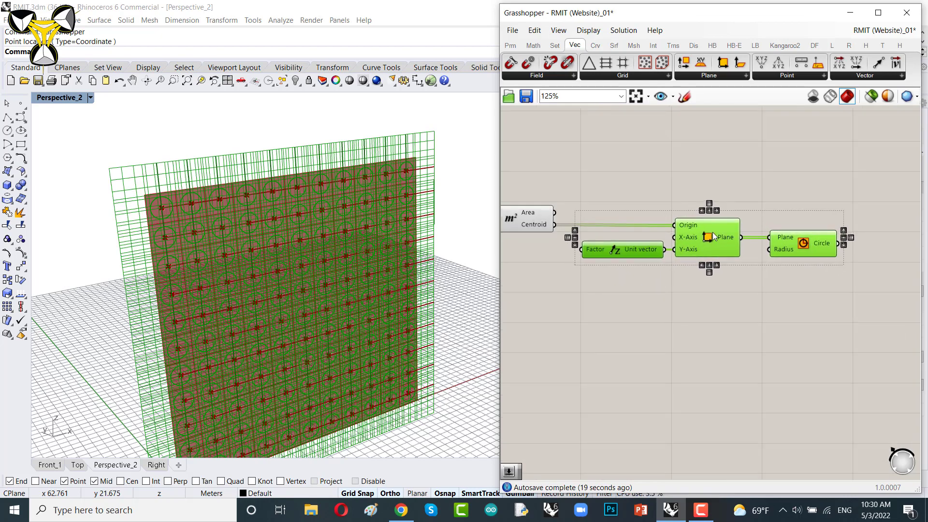
{"action": "left_click", "coordinate": [614, 190]}
{"action": "left_click_drag", "start_coordinate": [628, 253], "coordinate": [622, 252]}
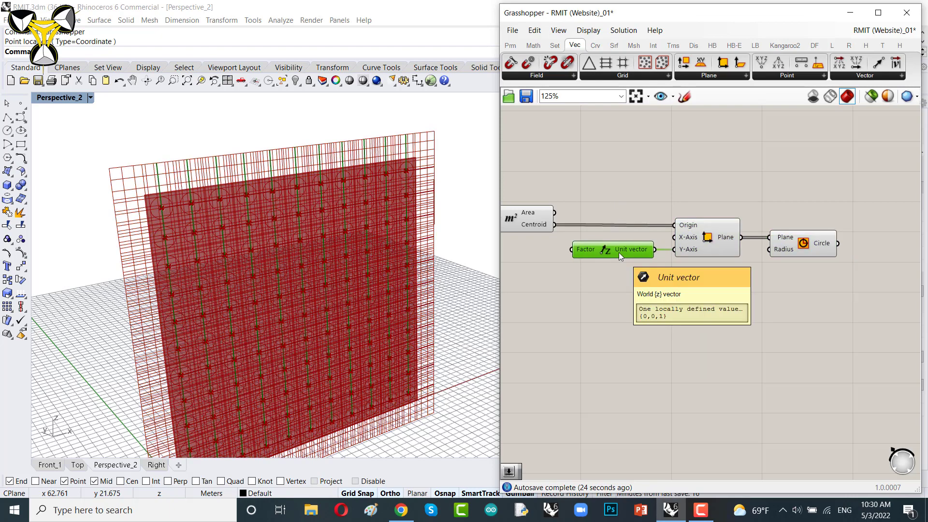
{"action": "left_click_drag", "start_coordinate": [619, 252], "coordinate": [629, 252]}
{"action": "scroll", "coordinate": [785, 191], "scroll_direction": "down", "scroll_amount": 5}
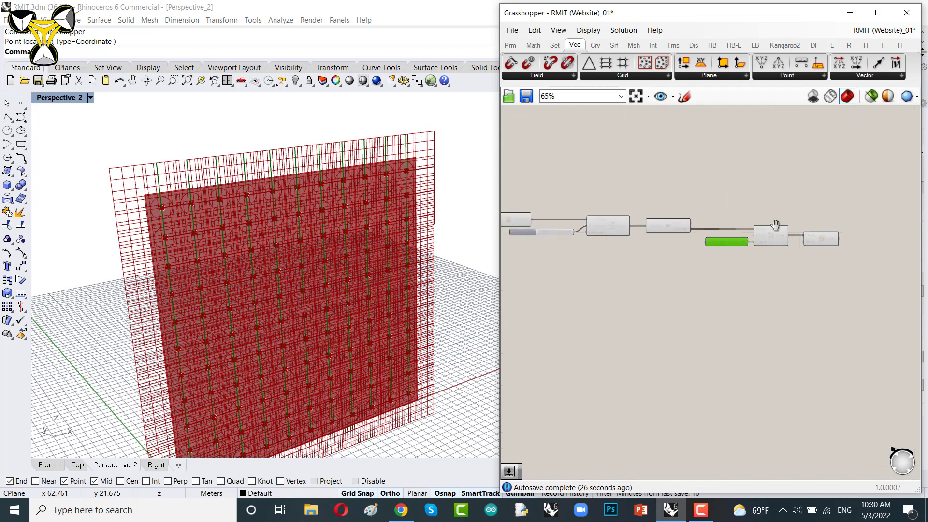
Step: Turn off the preview of the selected line, extrusion and panel components
{"action": "scroll", "coordinate": [795, 213], "scroll_direction": "up", "scroll_amount": 1}
{"action": "left_click_drag", "start_coordinate": [798, 205], "coordinate": [594, 266]}
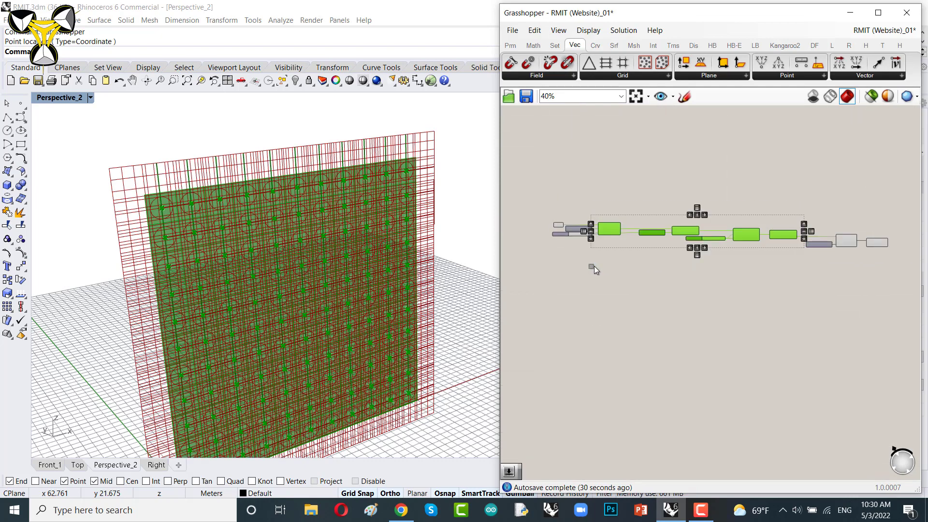
{"action": "right_click", "coordinate": [614, 181]}
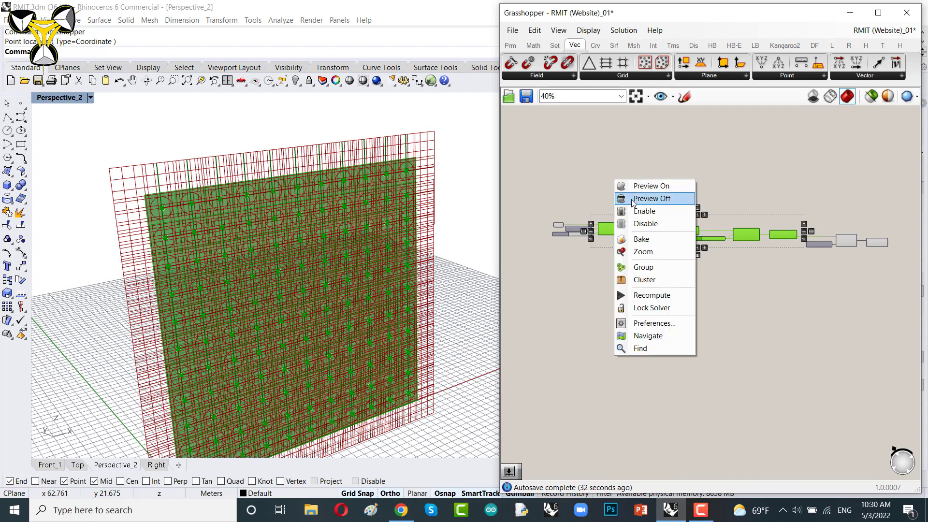
{"action": "left_click", "coordinate": [634, 199]}
Step: Turn off the preview of the Construct Plane component
{"action": "scroll", "coordinate": [678, 229], "scroll_direction": "up", "scroll_amount": 6}
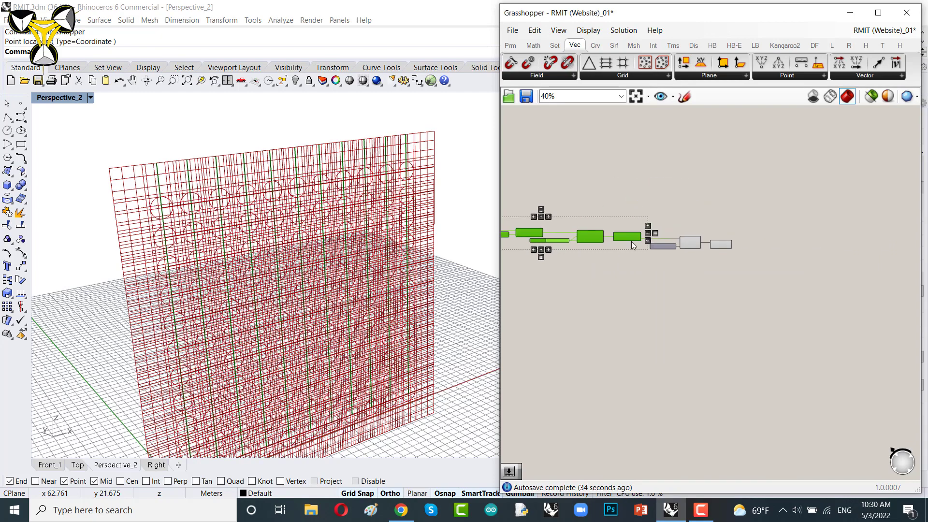
{"action": "right_click", "coordinate": [681, 197]}
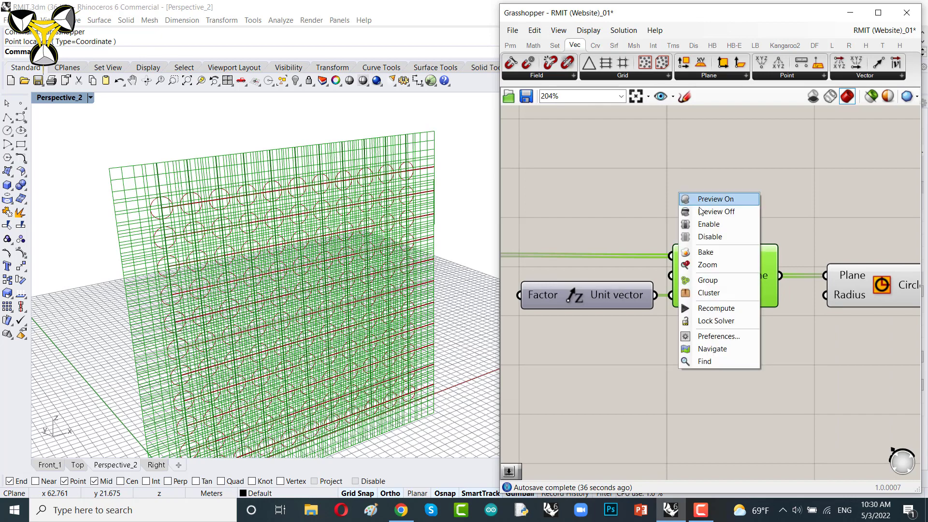
{"action": "left_click", "coordinate": [700, 207]}
{"action": "right_click_drag", "start_coordinate": [630, 206], "coordinate": [799, 213]}
{"action": "scroll", "coordinate": [799, 214], "scroll_direction": "down", "scroll_amount": 4}
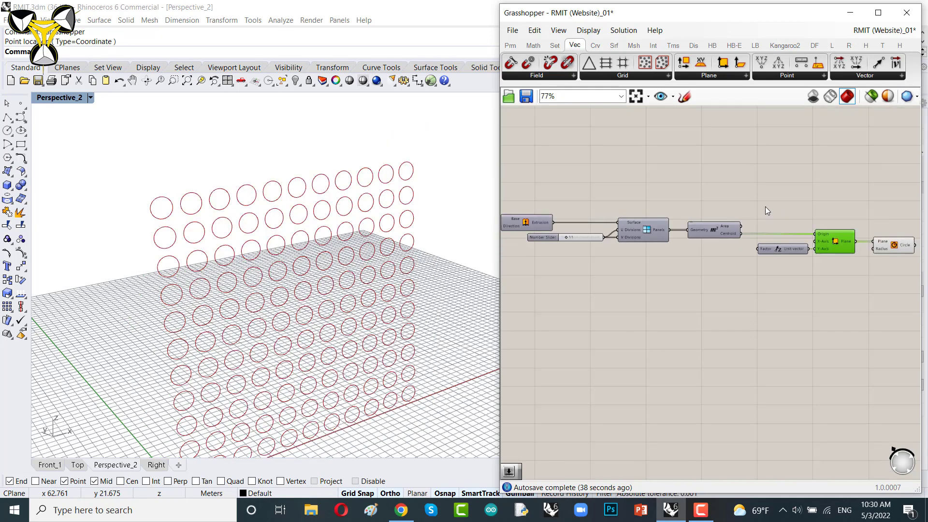
Step: Turn the preview back on for the Quad Panels component
{"action": "right_click_drag", "start_coordinate": [636, 225], "coordinate": [659, 259]}
{"action": "scroll", "coordinate": [655, 257], "scroll_direction": "up", "scroll_amount": 4}
{"action": "left_click", "coordinate": [657, 259]}
{"action": "right_click", "coordinate": [665, 178]}
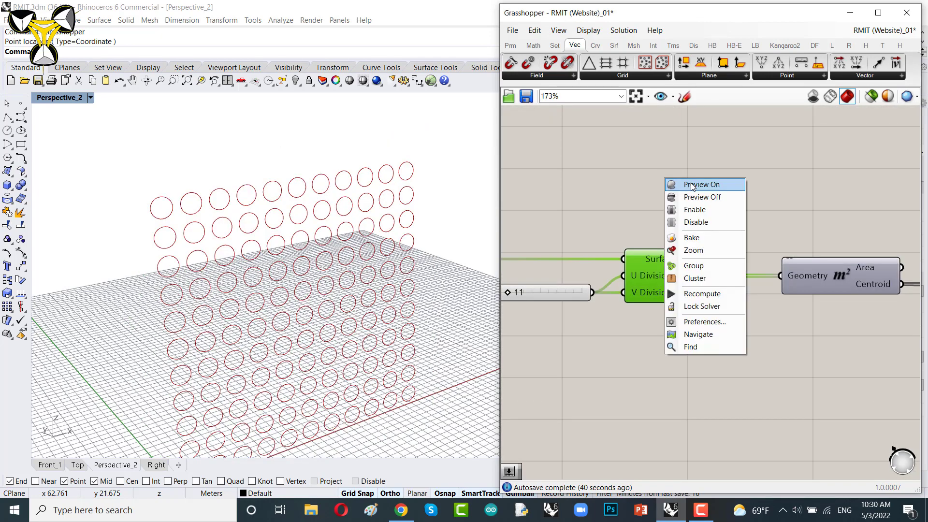
{"action": "left_click", "coordinate": [691, 184]}
{"action": "left_click", "coordinate": [759, 214]}
{"action": "right_click_drag", "start_coordinate": [418, 311], "coordinate": [325, 299]}
{"action": "right_click_drag", "start_coordinate": [794, 249], "coordinate": [561, 248]}
{"action": "scroll", "coordinate": [561, 249], "scroll_direction": "down", "scroll_amount": 3}
{"action": "right_click_drag", "start_coordinate": [746, 289], "coordinate": [685, 287]}
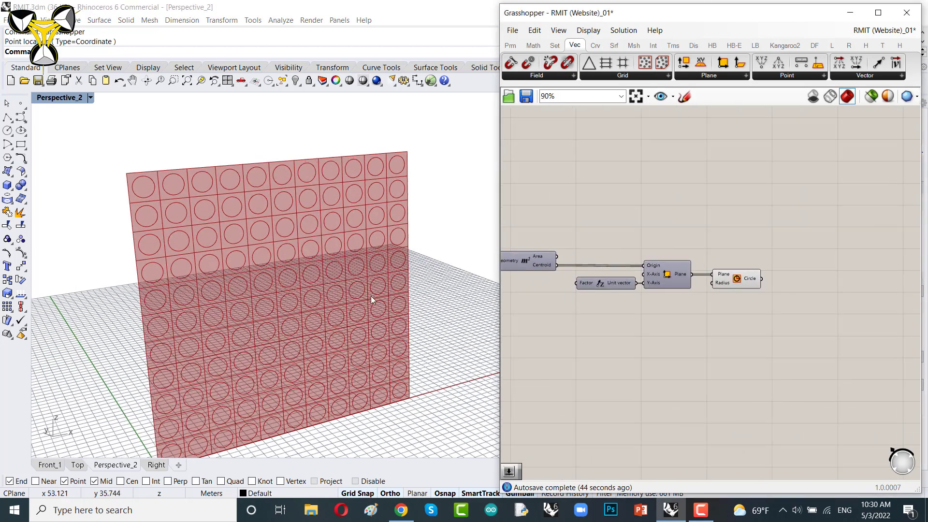
Step: Add a number slider set to 12 and connect it to the Circle's Radius input
{"action": "scroll", "coordinate": [292, 269], "scroll_direction": "up", "scroll_amount": 5}
{"action": "scroll", "coordinate": [342, 290], "scroll_direction": "down", "scroll_amount": 3}
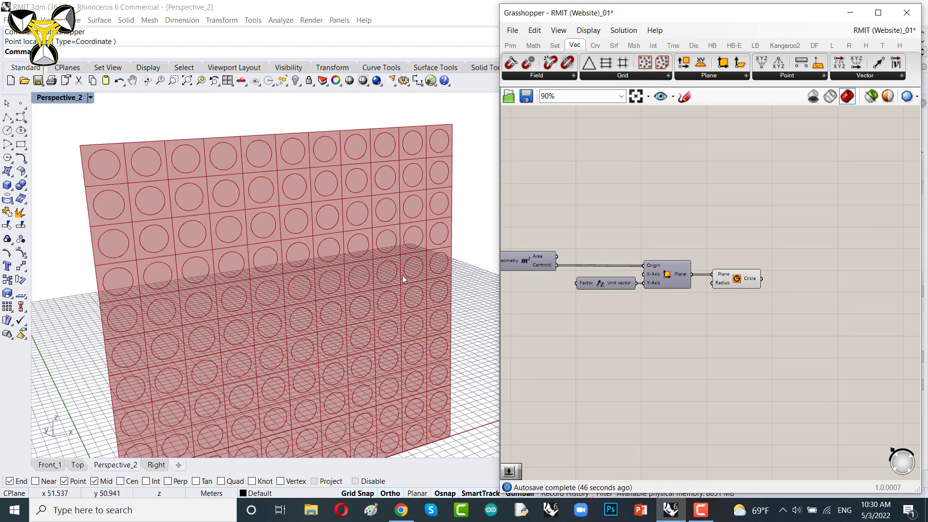
{"action": "scroll", "coordinate": [701, 286], "scroll_direction": "up", "scroll_amount": 3}
{"action": "left_click_drag", "start_coordinate": [717, 285], "coordinate": [907, 282]}
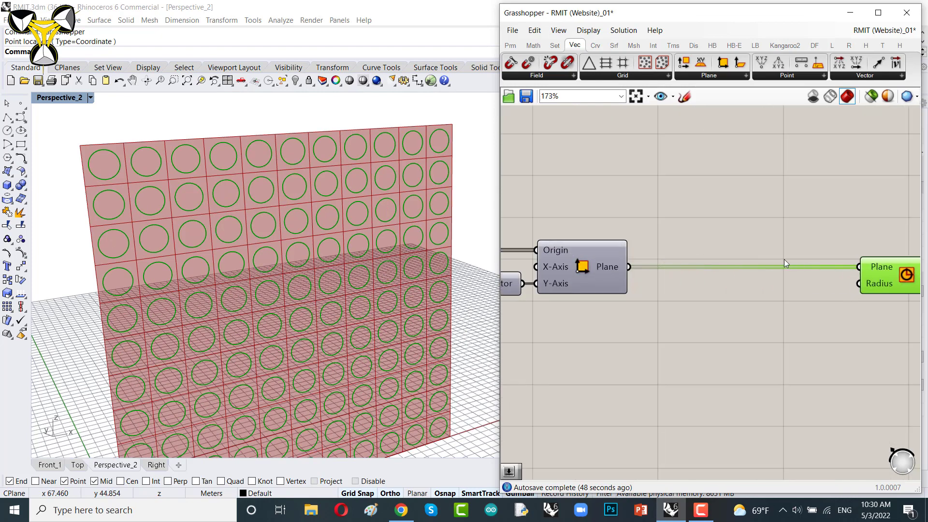
{"action": "scroll", "coordinate": [793, 265], "scroll_direction": "down", "scroll_amount": 2}
{"action": "right_click_drag", "start_coordinate": [812, 274], "coordinate": [704, 261]}
{"action": "scroll", "coordinate": [761, 260], "scroll_direction": "up", "scroll_amount": 2}
{"action": "left_click_drag", "start_coordinate": [762, 260], "coordinate": [814, 264]}
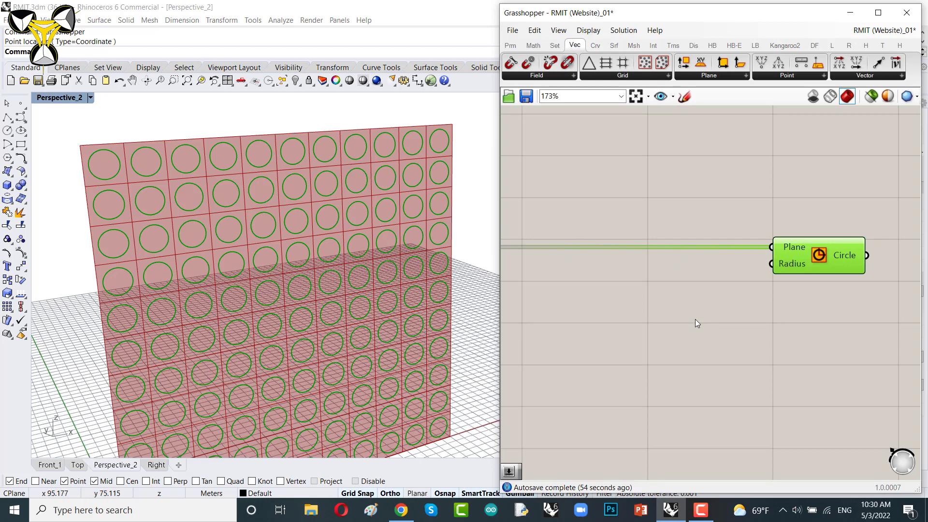
{"action": "double_click", "coordinate": [665, 324]}
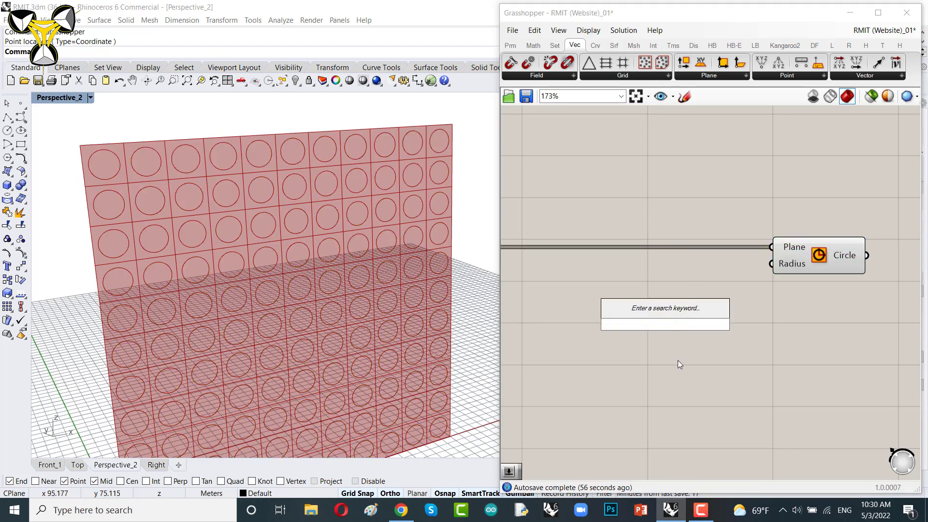
{"action": "type", "text": "12"}
{"action": "key", "text": "Return"}
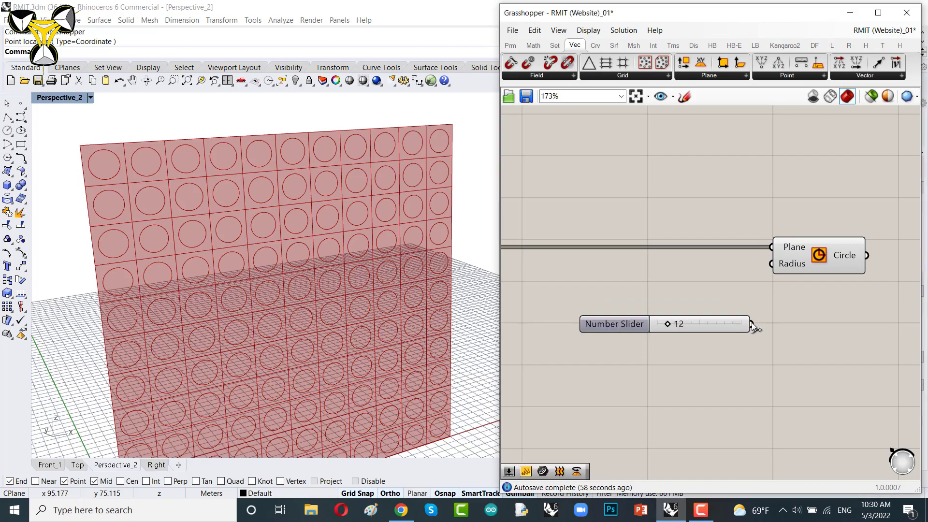
{"action": "left_click_drag", "start_coordinate": [752, 324], "coordinate": [770, 263]}
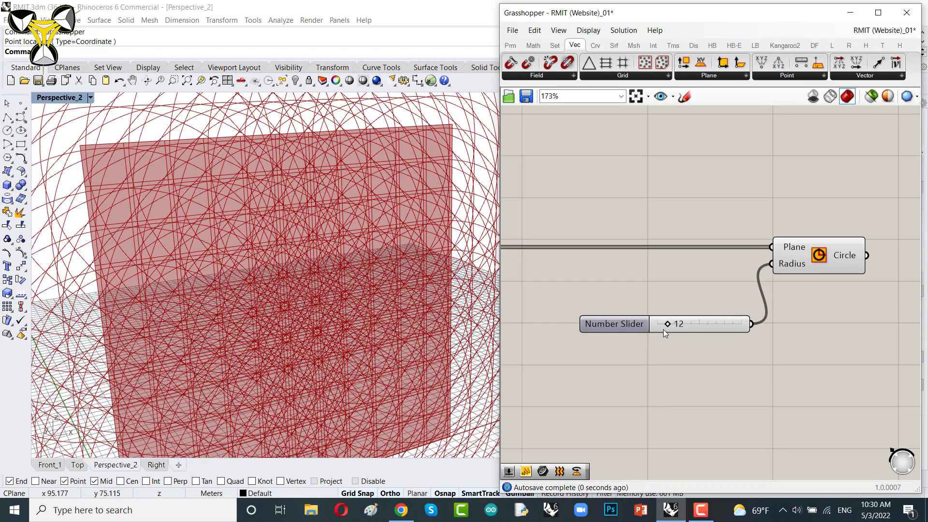
Step: Delete that slider and connect a new number slider set to 1.5 to the Circle's Radius input
{"action": "left_click_drag", "start_coordinate": [664, 329], "coordinate": [654, 349]}
{"action": "key", "text": "Delete"}
{"action": "double_click", "coordinate": [656, 295]}
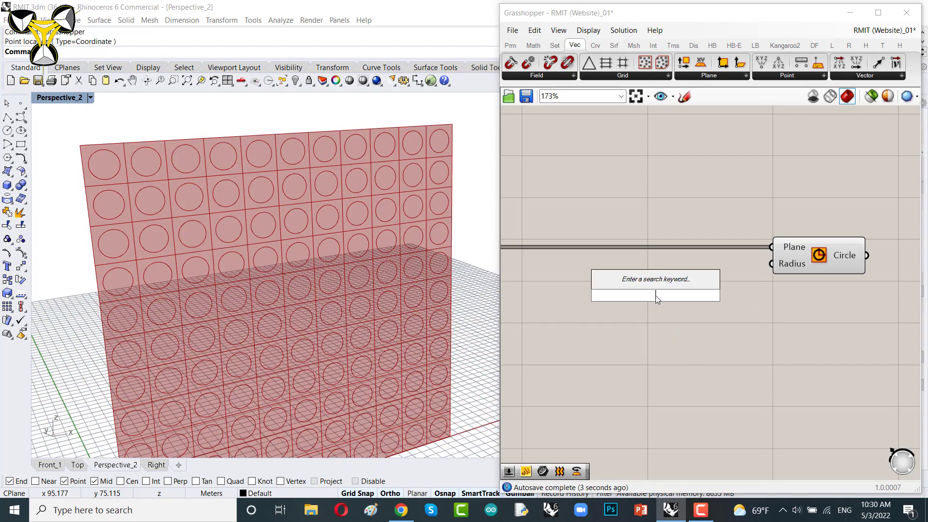
{"action": "type", "text": "1.5"}
{"action": "key", "text": "Return"}
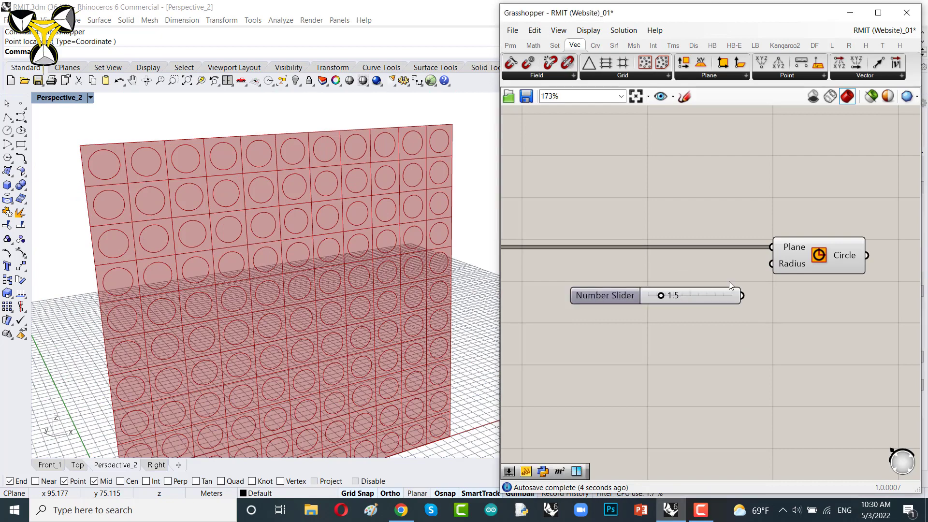
{"action": "left_click_drag", "start_coordinate": [752, 282], "coordinate": [772, 264]}
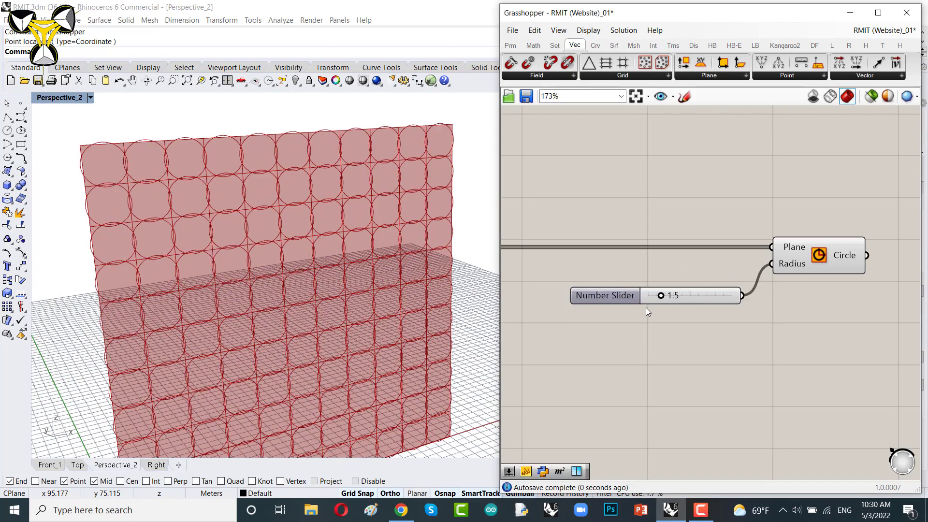
Step: Set the radius slider to 0.9
{"action": "left_click_drag", "start_coordinate": [661, 295], "coordinate": [654, 300]}
{"action": "scroll", "coordinate": [654, 299], "scroll_direction": "down", "scroll_amount": 10}
{"action": "scroll", "coordinate": [640, 274], "scroll_direction": "up", "scroll_amount": 8}
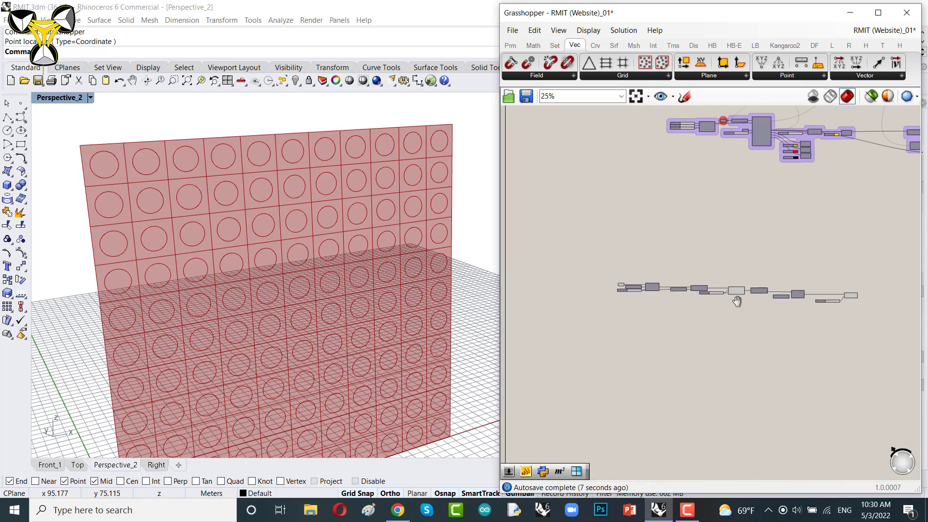
Step: Navigate through the definition to review the length slider, line and extrusion components
{"action": "left_click_drag", "start_coordinate": [613, 282], "coordinate": [614, 309]}
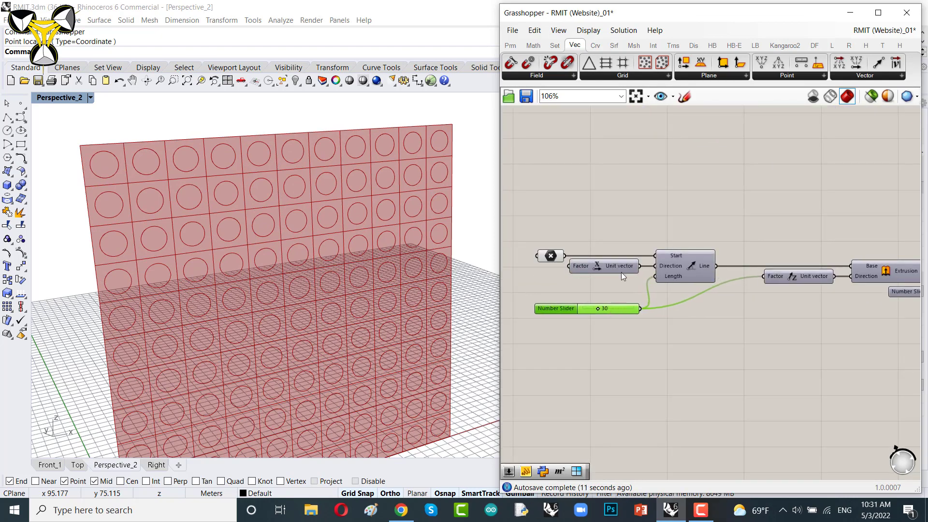
{"action": "scroll", "coordinate": [644, 276], "scroll_direction": "down", "scroll_amount": 6}
{"action": "scroll", "coordinate": [672, 277], "scroll_direction": "up", "scroll_amount": 4}
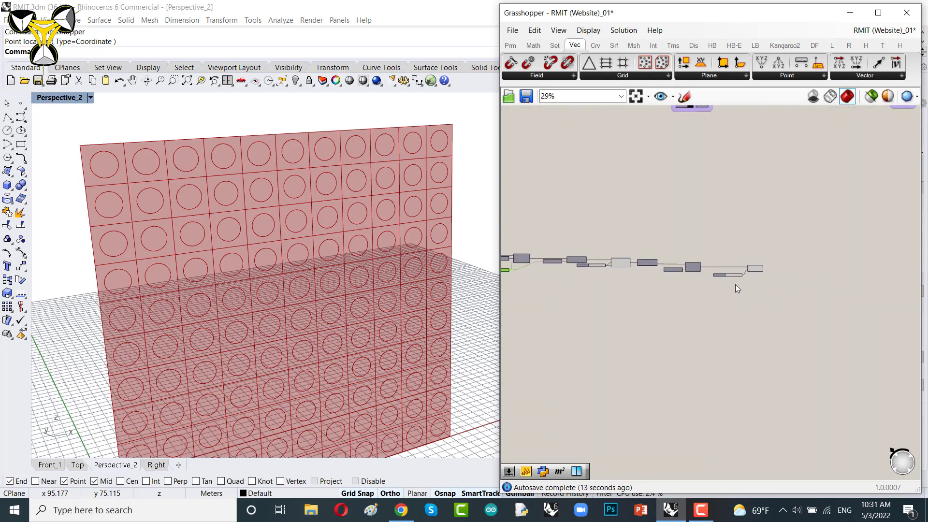
{"action": "right_click_drag", "start_coordinate": [582, 303], "coordinate": [747, 302]}
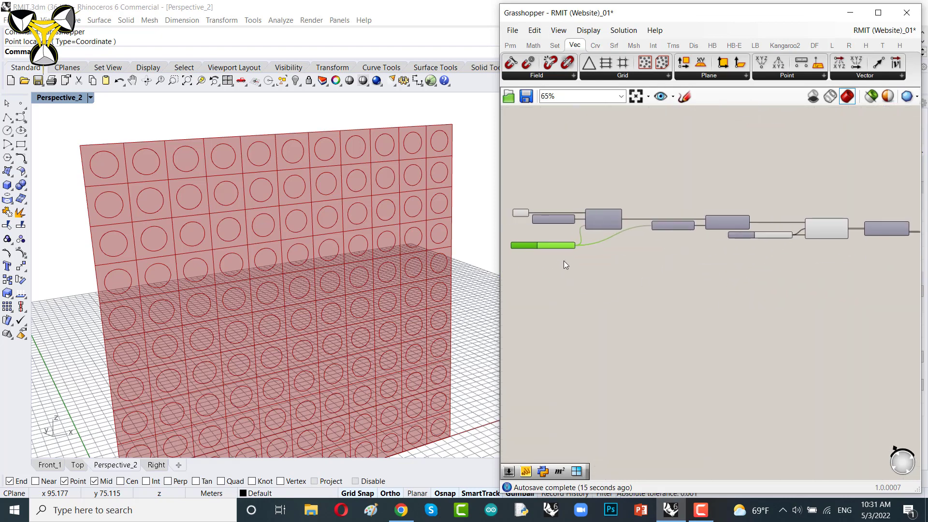
{"action": "scroll", "coordinate": [561, 259], "scroll_direction": "up", "scroll_amount": 4}
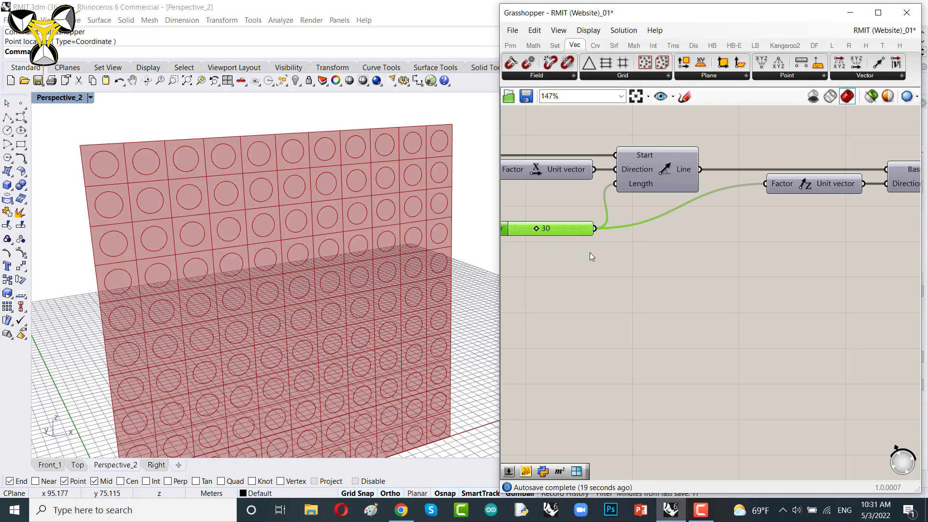
{"action": "scroll", "coordinate": [585, 251], "scroll_direction": "down", "scroll_amount": 4}
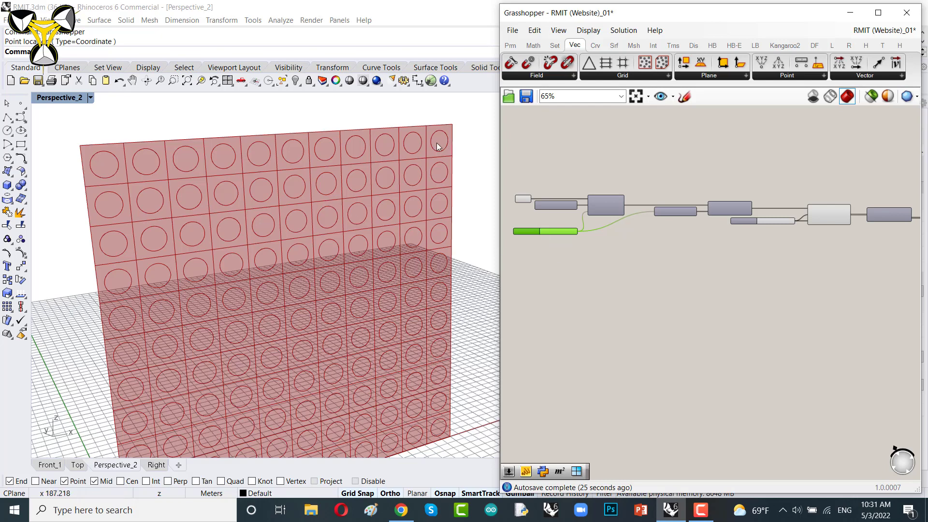
{"action": "scroll", "coordinate": [761, 220], "scroll_direction": "up", "scroll_amount": 3}
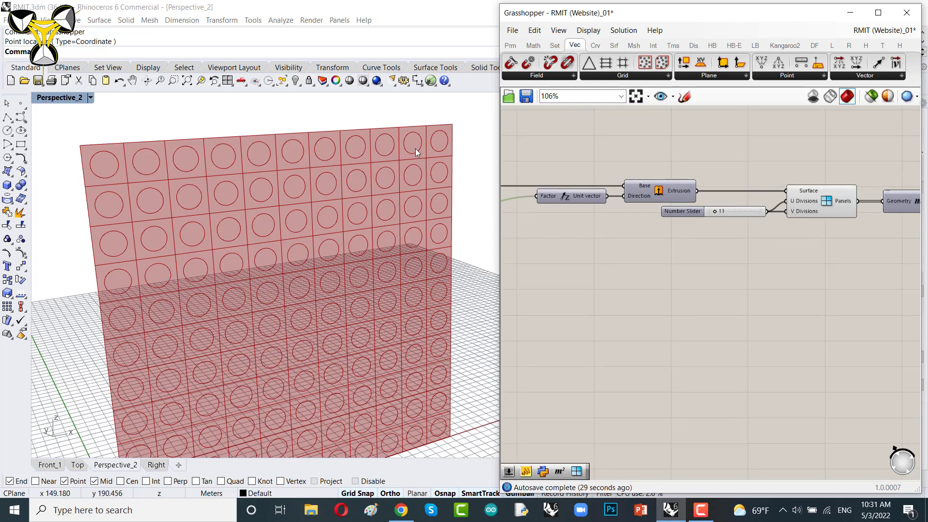
{"action": "right_click_drag", "start_coordinate": [734, 256], "coordinate": [864, 273]}
{"action": "right_click_drag", "start_coordinate": [634, 270], "coordinate": [700, 275]}
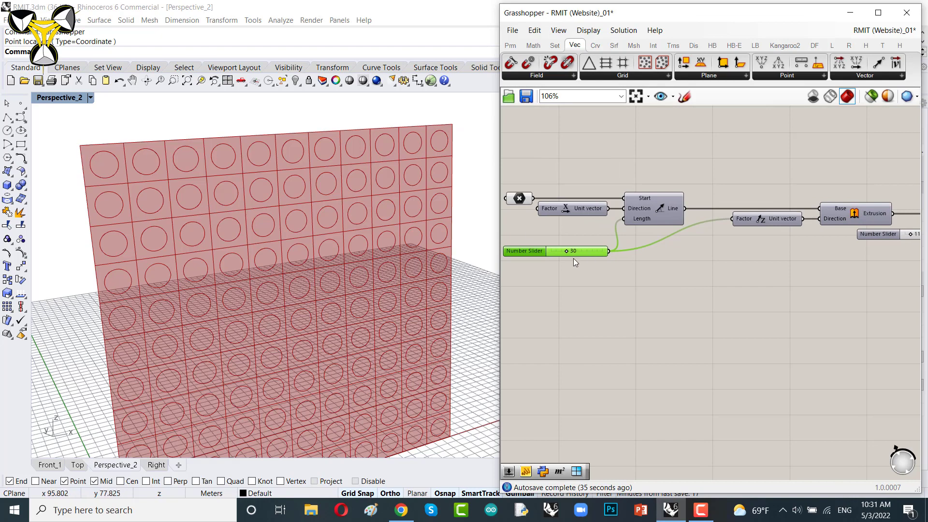
Step: Add a Division component and connect the 30 length slider to its A input
{"action": "left_click", "coordinate": [534, 45]}
{"action": "left_click_drag", "start_coordinate": [728, 266], "coordinate": [731, 266]}
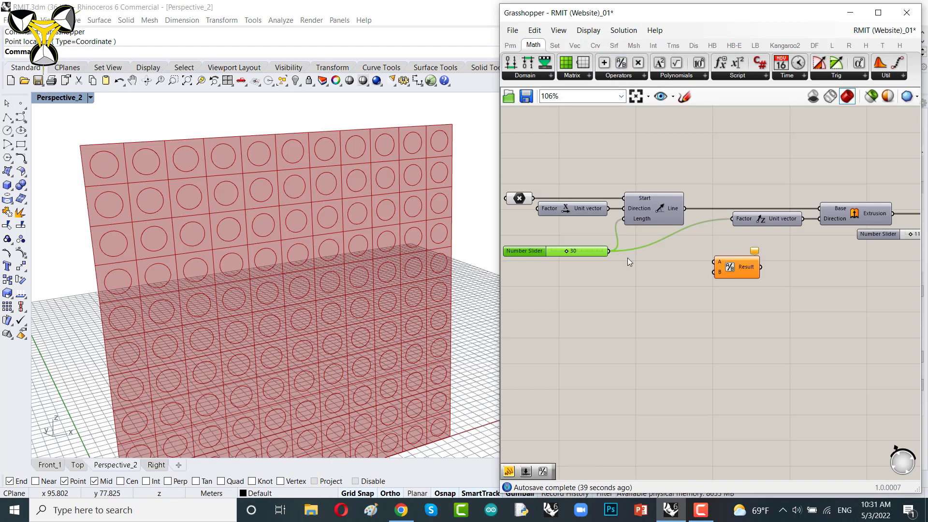
{"action": "left_click_drag", "start_coordinate": [610, 251], "coordinate": [715, 262]}
Step: Move the Division component beside Quad Panels and connect the 11 divisions slider to its B input
{"action": "right_click_drag", "start_coordinate": [735, 333], "coordinate": [594, 306]}
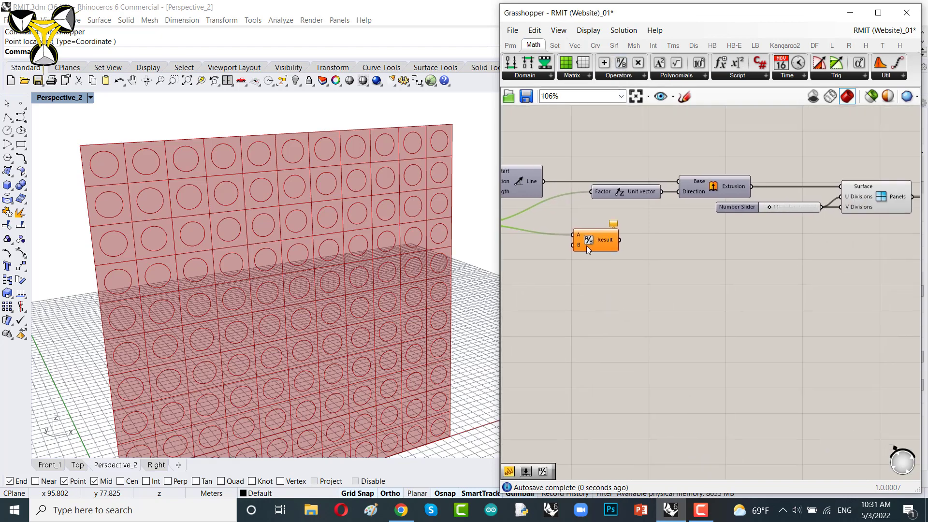
{"action": "left_click_drag", "start_coordinate": [587, 246], "coordinate": [790, 267]}
{"action": "scroll", "coordinate": [706, 246], "scroll_direction": "up", "scroll_amount": 5}
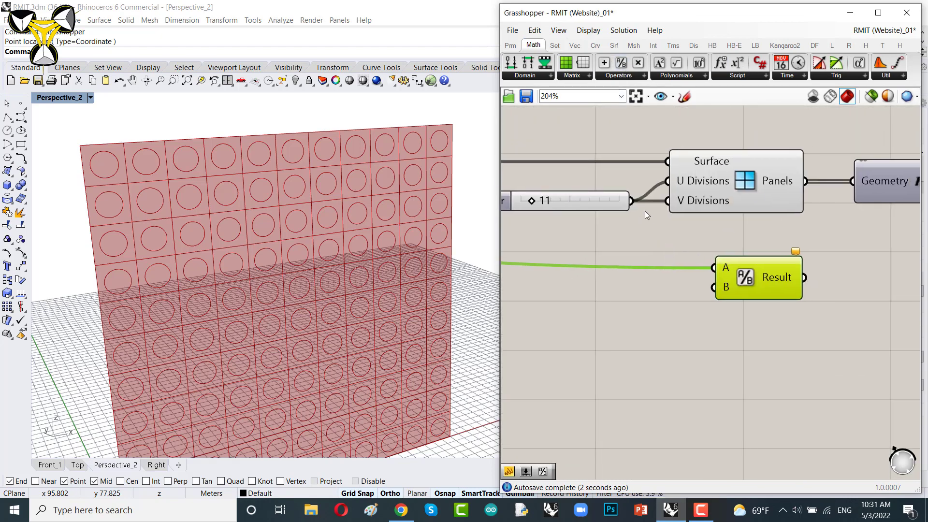
{"action": "left_click_drag", "start_coordinate": [633, 202], "coordinate": [714, 287]}
Step: Move the Division component below the radius slider near the Circle component
{"action": "scroll", "coordinate": [605, 290], "scroll_direction": "down", "scroll_amount": 5}
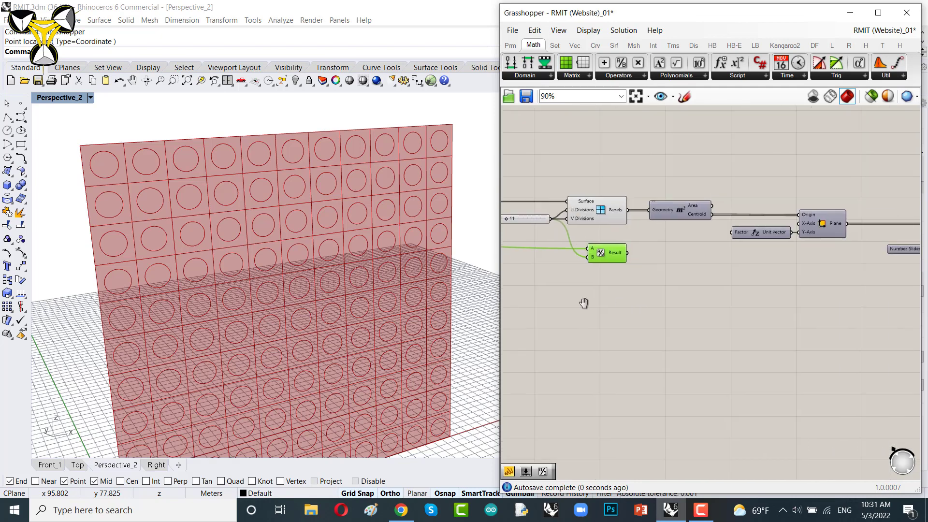
{"action": "left_click_drag", "start_coordinate": [522, 241], "coordinate": [841, 276]}
{"action": "scroll", "coordinate": [693, 265], "scroll_direction": "up", "scroll_amount": 4}
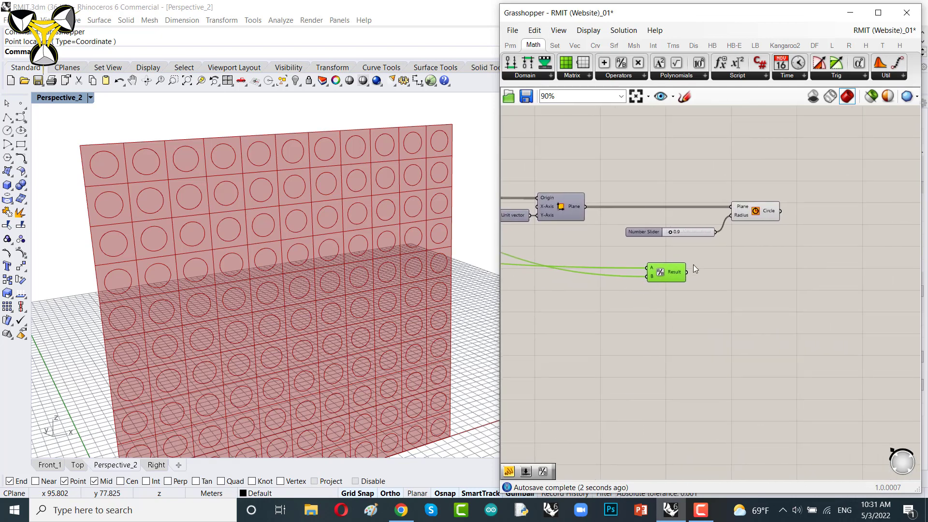
{"action": "left_click_drag", "start_coordinate": [658, 277], "coordinate": [693, 257]}
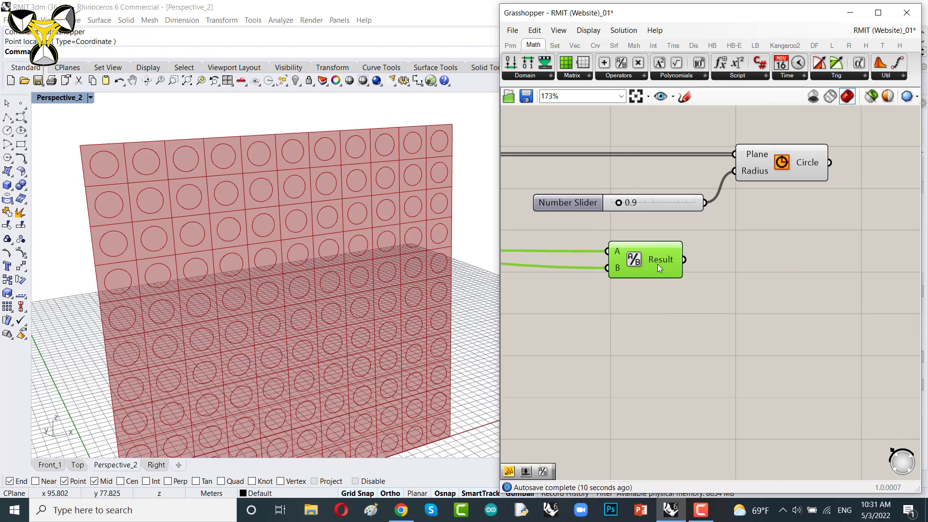
{"action": "scroll", "coordinate": [657, 264], "scroll_direction": "up", "scroll_amount": 4}
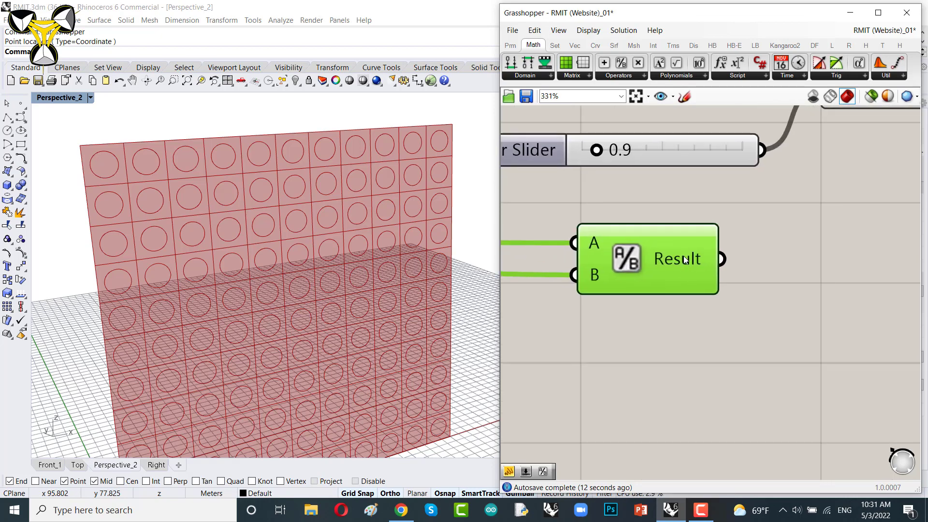
{"action": "mouse_move", "coordinate": [685, 259]}
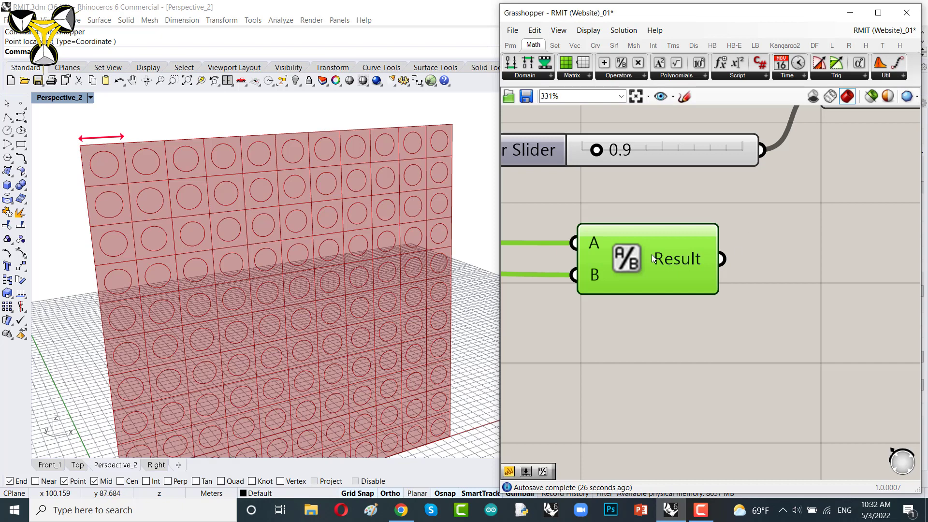
Step: Add a second Division component and connect the first Division's Result to its A input
{"action": "right_click_drag", "start_coordinate": [652, 254], "coordinate": [615, 230]}
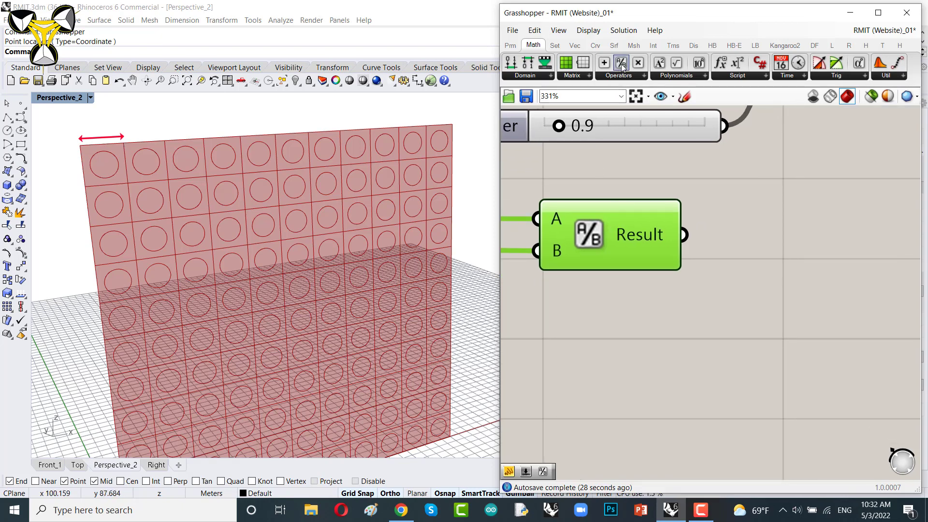
{"action": "left_click", "coordinate": [619, 76]}
{"action": "left_click_drag", "start_coordinate": [674, 89], "coordinate": [851, 278]}
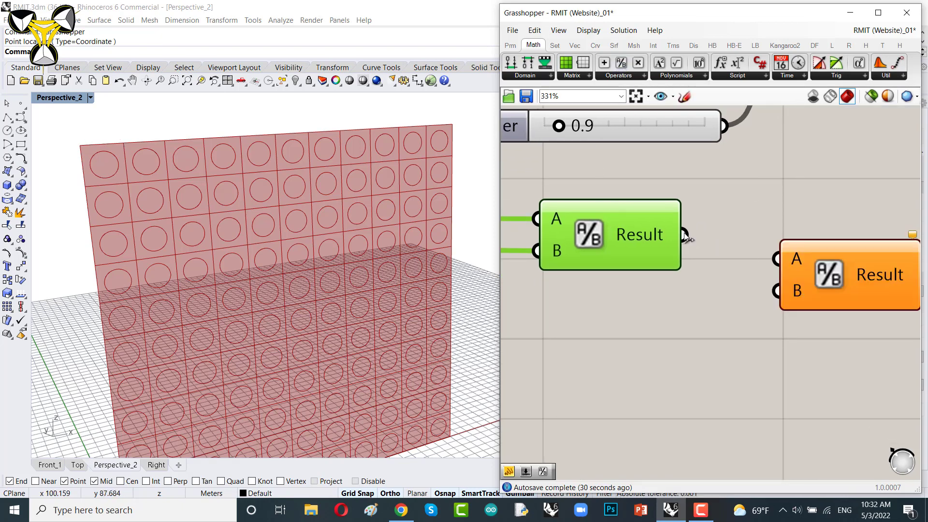
{"action": "left_click_drag", "start_coordinate": [683, 235], "coordinate": [777, 258]}
{"action": "left_click_drag", "start_coordinate": [822, 289], "coordinate": [825, 262]}
Step: Add a number slider set to 2 and connect it to the second Division's B input
{"action": "double_click", "coordinate": [689, 326]}
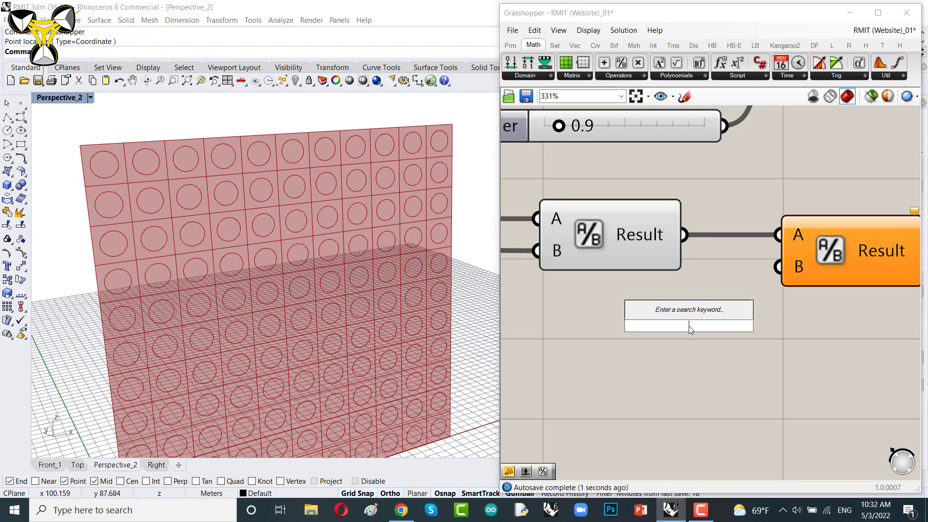
{"action": "type", "text": "2"}
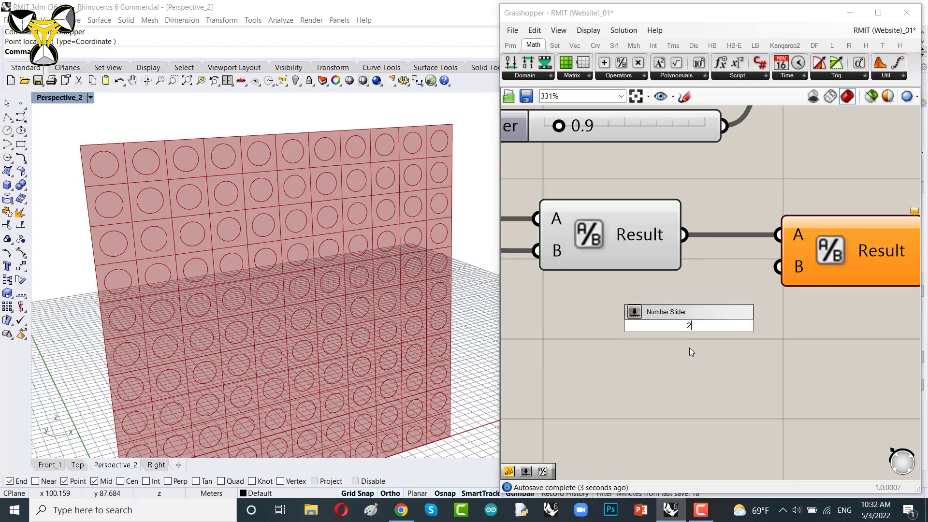
{"action": "key", "text": "Return"}
{"action": "left_click_drag", "start_coordinate": [787, 315], "coordinate": [666, 289]}
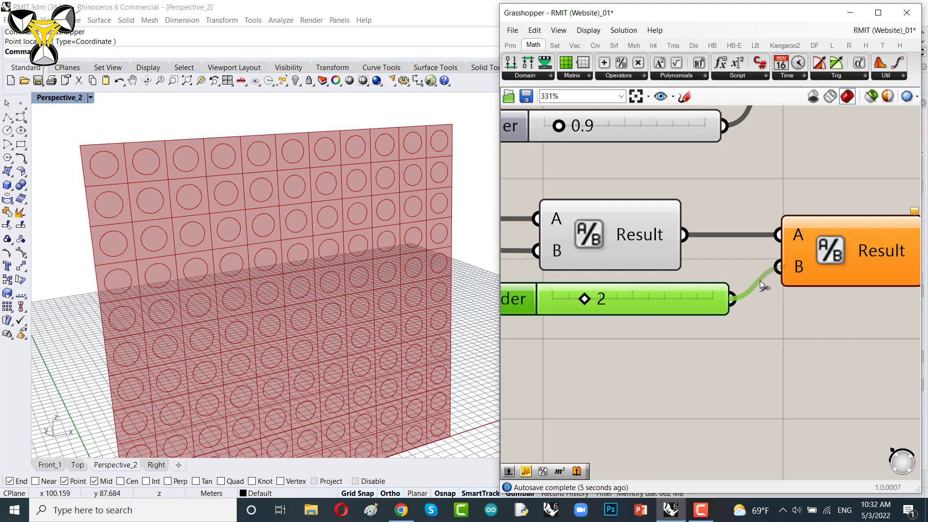
{"action": "left_click_drag", "start_coordinate": [760, 281], "coordinate": [776, 268]}
Step: Connect the second Division's Result to the Circle component's Radius input
{"action": "right_click_drag", "start_coordinate": [891, 244], "coordinate": [630, 280]}
{"action": "mouse_move", "coordinate": [632, 282]}
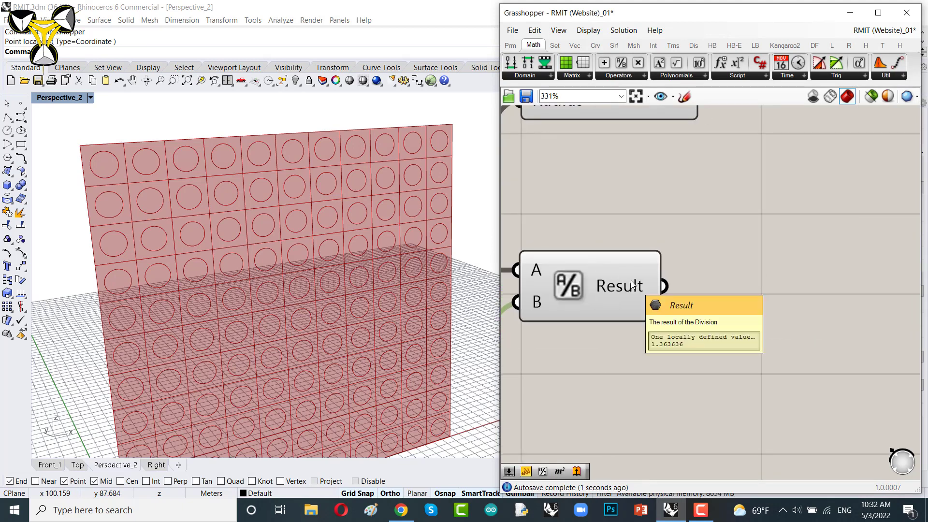
{"action": "scroll", "coordinate": [632, 283], "scroll_direction": "down", "scroll_amount": 3}
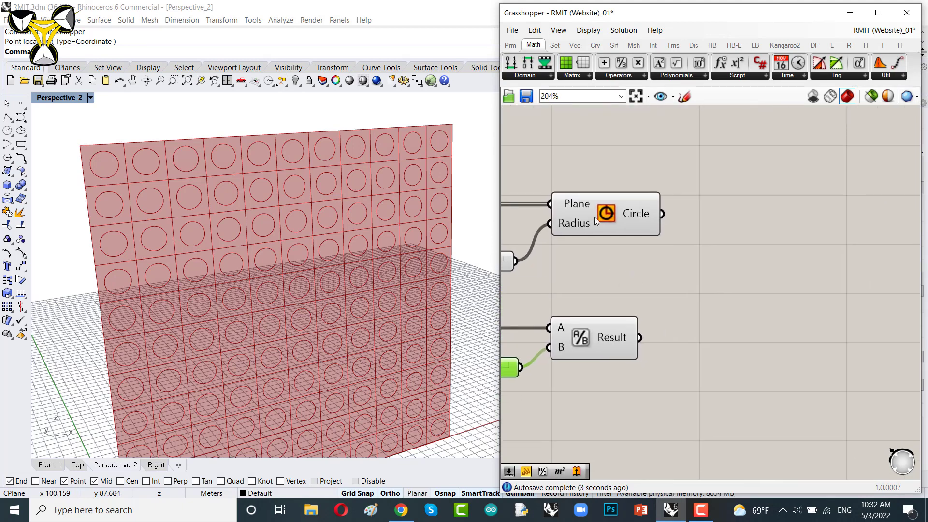
{"action": "left_click", "coordinate": [722, 218]}
{"action": "left_click_drag", "start_coordinate": [640, 337], "coordinate": [679, 228]}
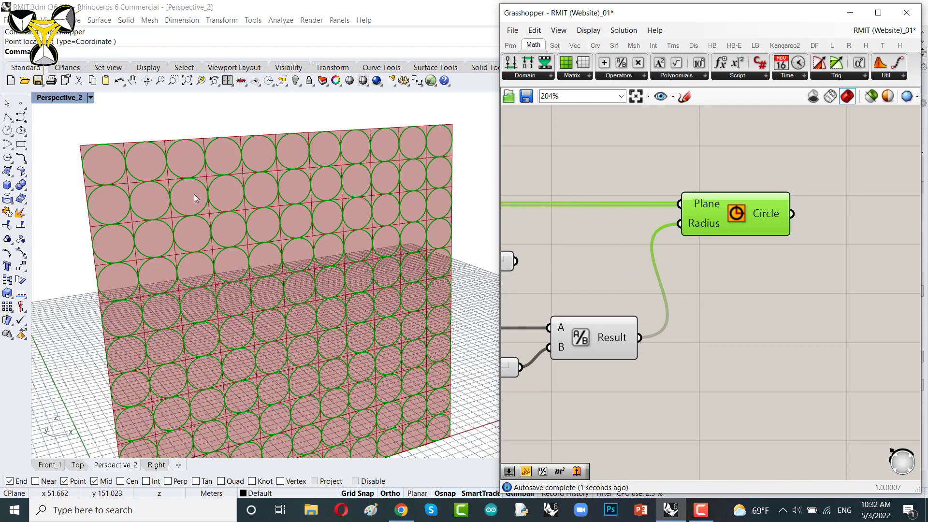
Step: Delete the old 0.9 radius slider from the definition
{"action": "scroll", "coordinate": [83, 153], "scroll_direction": "up", "scroll_amount": 3}
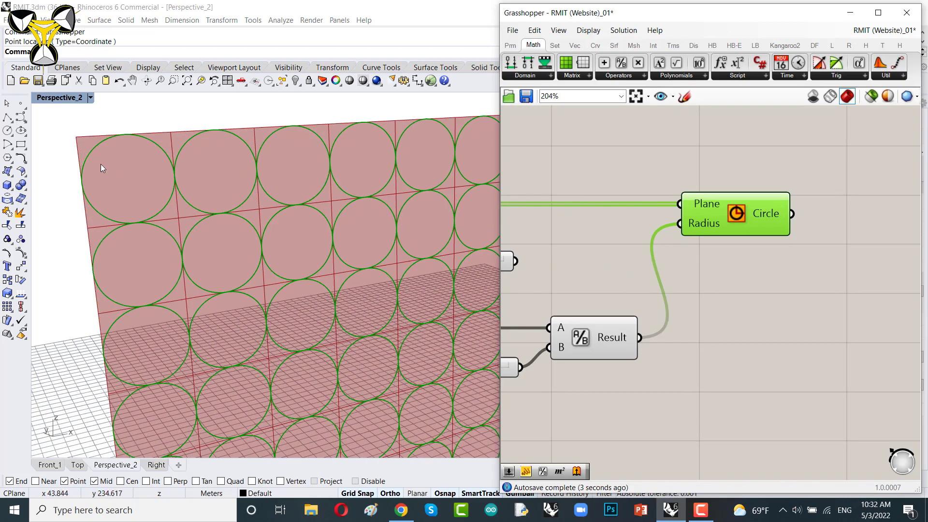
{"action": "scroll", "coordinate": [83, 151], "scroll_direction": "up", "scroll_amount": 3}
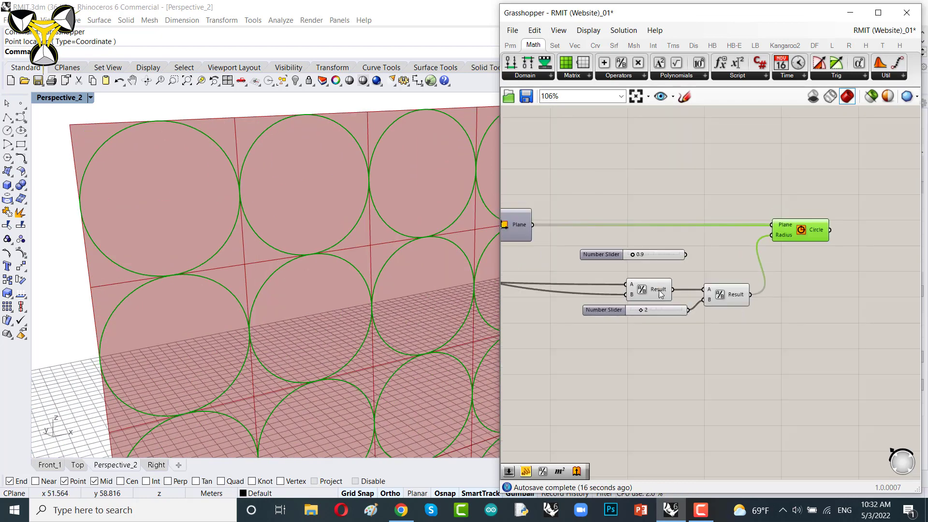
{"action": "right_click_drag", "start_coordinate": [685, 334], "coordinate": [689, 255]}
{"action": "left_click", "coordinate": [663, 188]}
{"action": "key", "text": "Delete"}
{"action": "right_click_drag", "start_coordinate": [624, 237], "coordinate": [656, 250]}
Step: Add a Panel and enter 2 as its content
{"action": "double_click", "coordinate": [694, 321]}
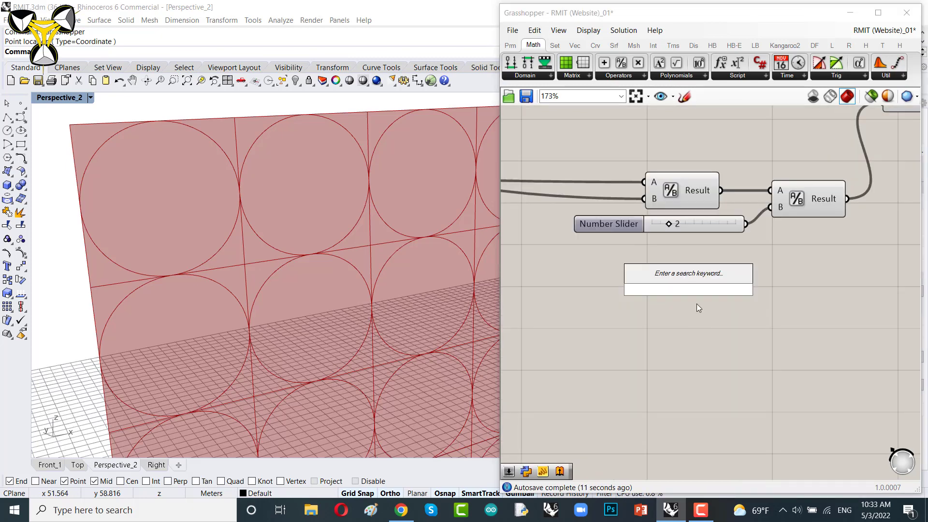
{"action": "type", "text": "\""}
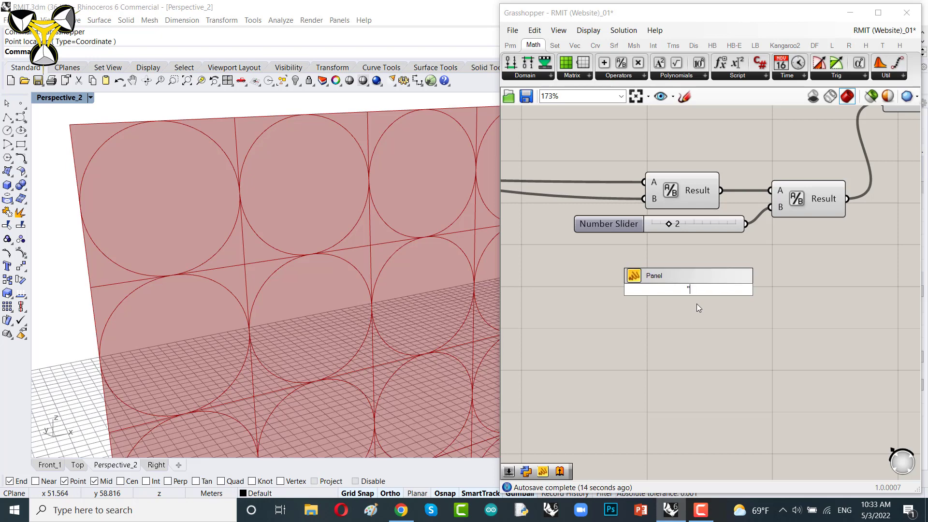
{"action": "key", "text": "Return"}
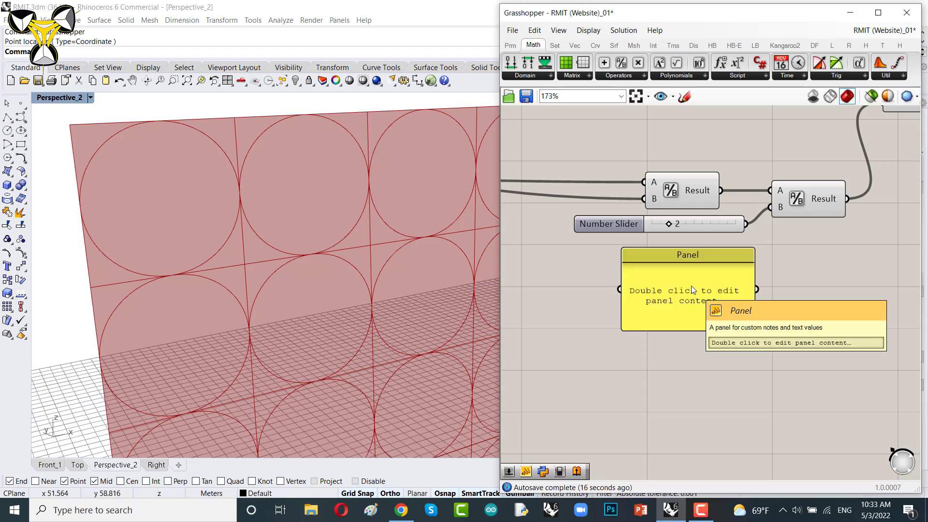
{"action": "double_click", "coordinate": [691, 289]}
{"action": "type", "text": "2"}
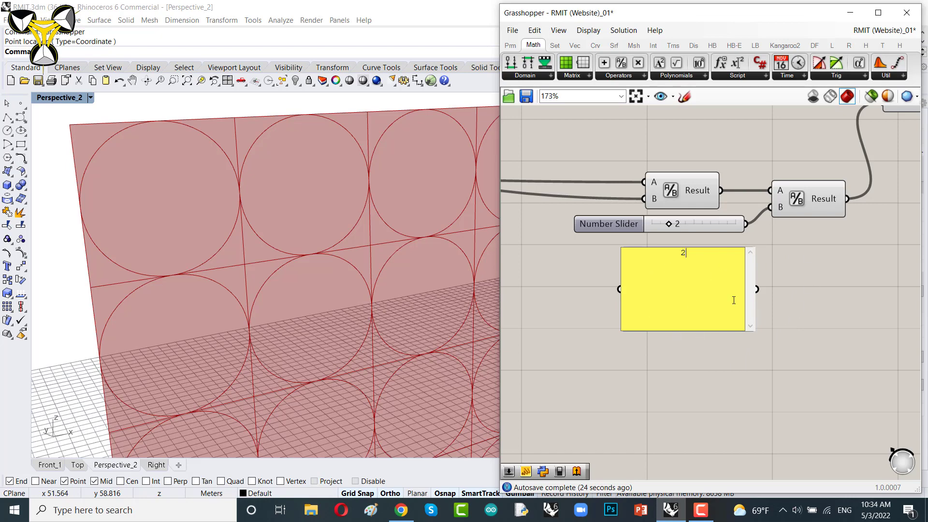
{"action": "left_click", "coordinate": [822, 275]}
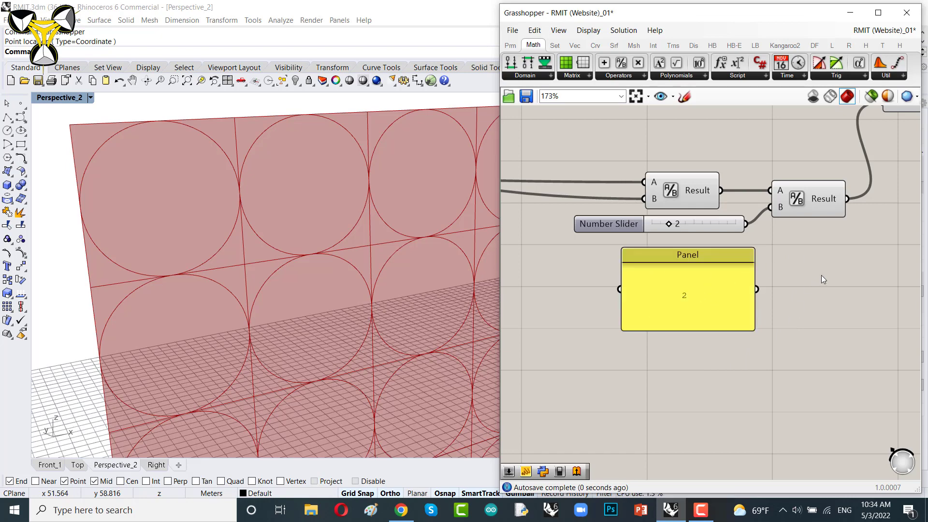
Step: Shrink the panel and use it instead of the 2 slider as the second Division's B input
{"action": "scroll", "coordinate": [707, 336], "scroll_direction": "up", "scroll_amount": 2}
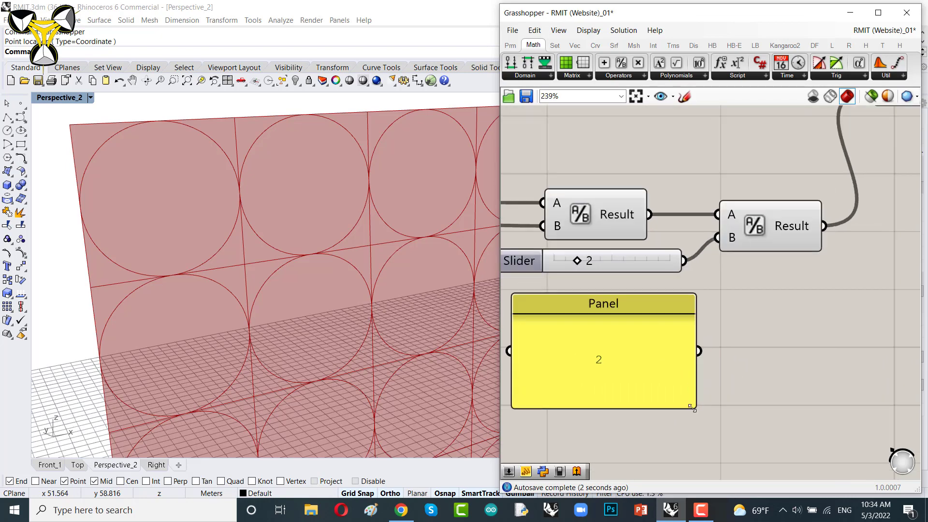
{"action": "left_click_drag", "start_coordinate": [695, 409], "coordinate": [689, 242]}
{"action": "mouse_move", "coordinate": [619, 261]}
{"action": "left_mouse_down"}
{"action": "mouse_move", "coordinate": [617, 289]}
{"action": "mouse_move", "coordinate": [622, 258]}
{"action": "left_mouse_up"}
{"action": "key", "text": "Delete"}
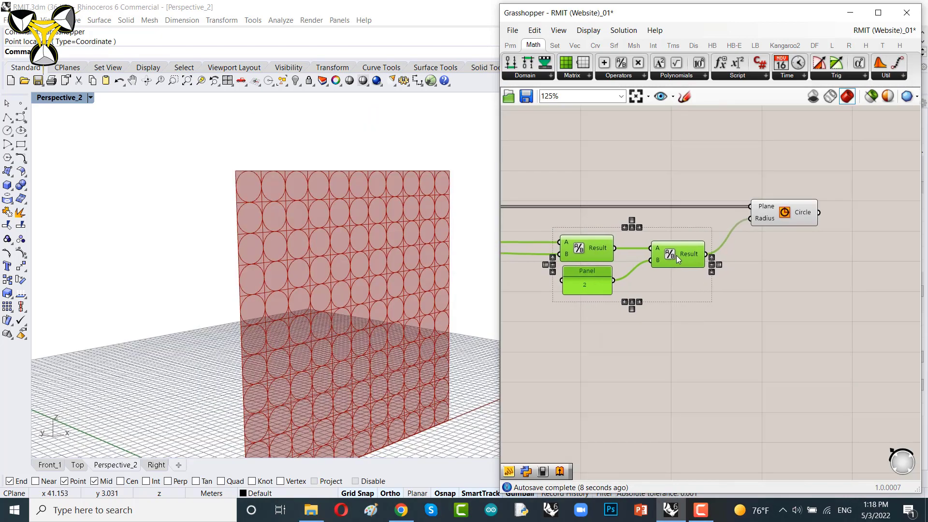
Step: Inspect the circle pattern in the viewport and navigate the definition around the Circle component
{"action": "right_click_drag", "start_coordinate": [788, 238], "coordinate": [620, 356]}
{"action": "scroll", "coordinate": [620, 356], "scroll_direction": "up", "scroll_amount": 4}
{"action": "right_click_drag", "start_coordinate": [394, 274], "coordinate": [338, 268]}
{"action": "scroll", "coordinate": [653, 275], "scroll_direction": "up", "scroll_amount": 2}
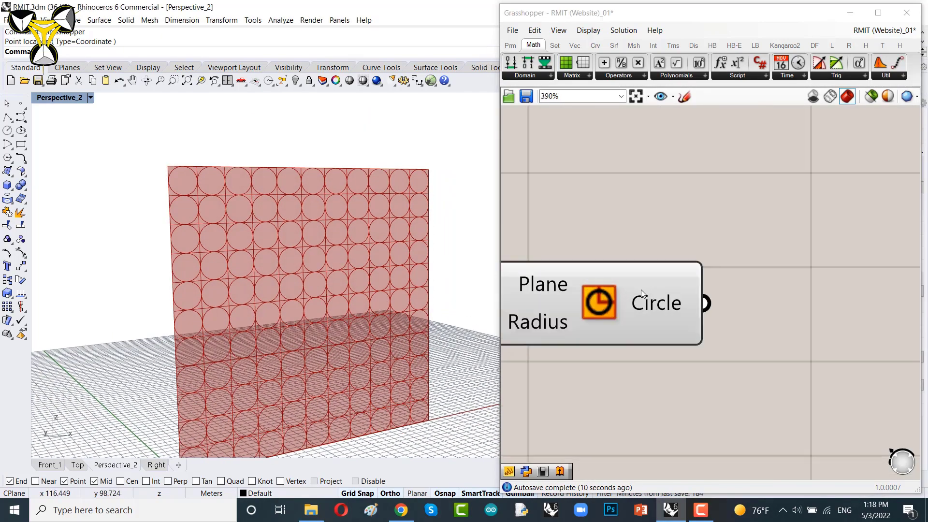
{"action": "left_click", "coordinate": [680, 276]}
{"action": "scroll", "coordinate": [783, 196], "scroll_direction": "down", "scroll_amount": 14}
{"action": "right_click_drag", "start_coordinate": [640, 233], "coordinate": [827, 260]}
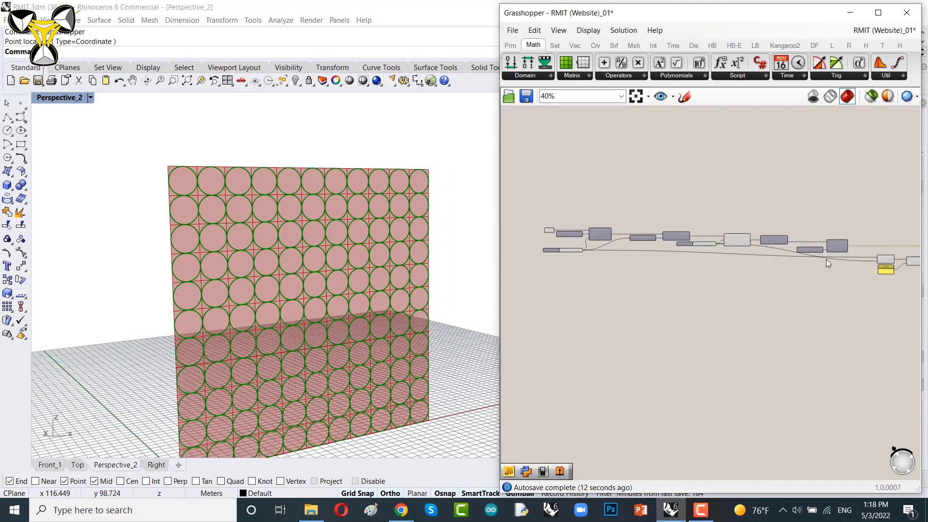
{"action": "right_click_drag", "start_coordinate": [615, 251], "coordinate": [683, 269]}
{"action": "scroll", "coordinate": [656, 268], "scroll_direction": "up", "scroll_amount": 6}
{"action": "scroll", "coordinate": [580, 274], "scroll_direction": "up", "scroll_amount": 7}
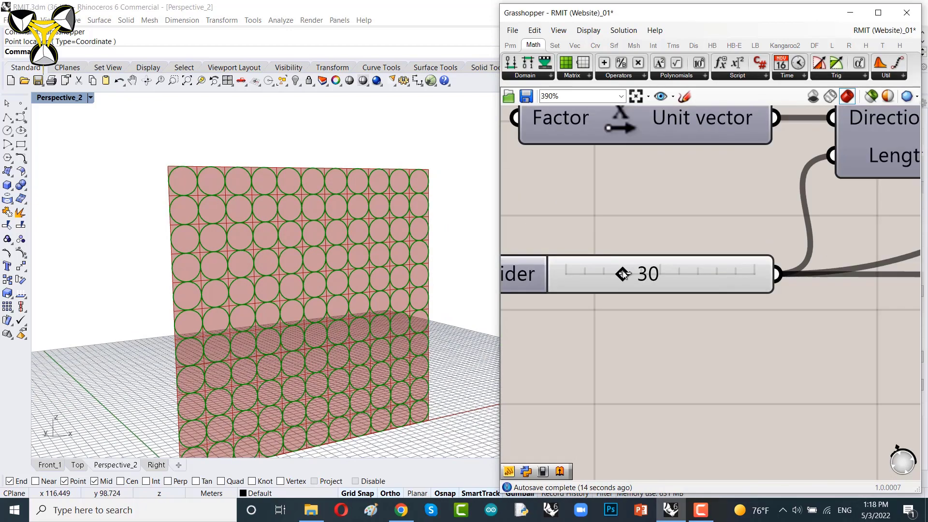
{"action": "mouse_move", "coordinate": [623, 274]}
{"action": "left_mouse_down"}
{"action": "mouse_move", "coordinate": [632, 275]}
{"action": "mouse_move", "coordinate": [623, 274]}
{"action": "left_mouse_up"}
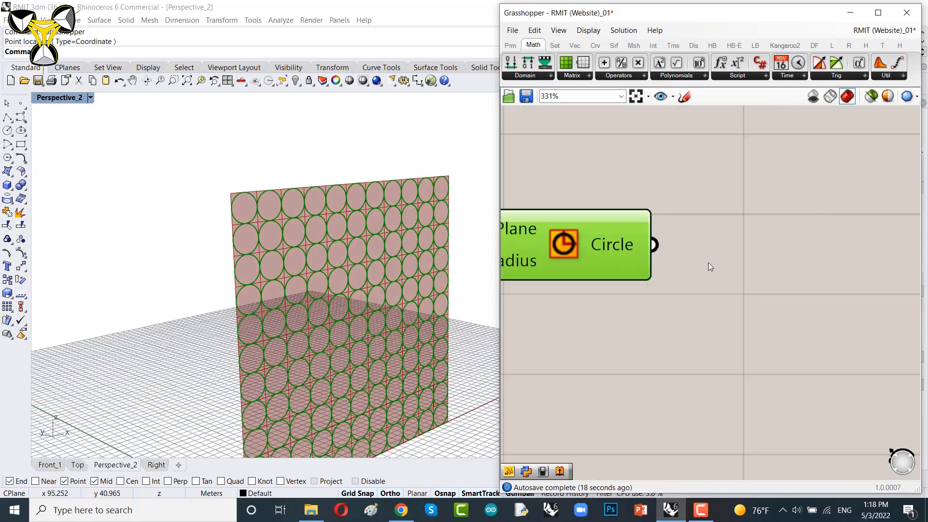
{"action": "right_click_drag", "start_coordinate": [312, 268], "coordinate": [344, 269]}
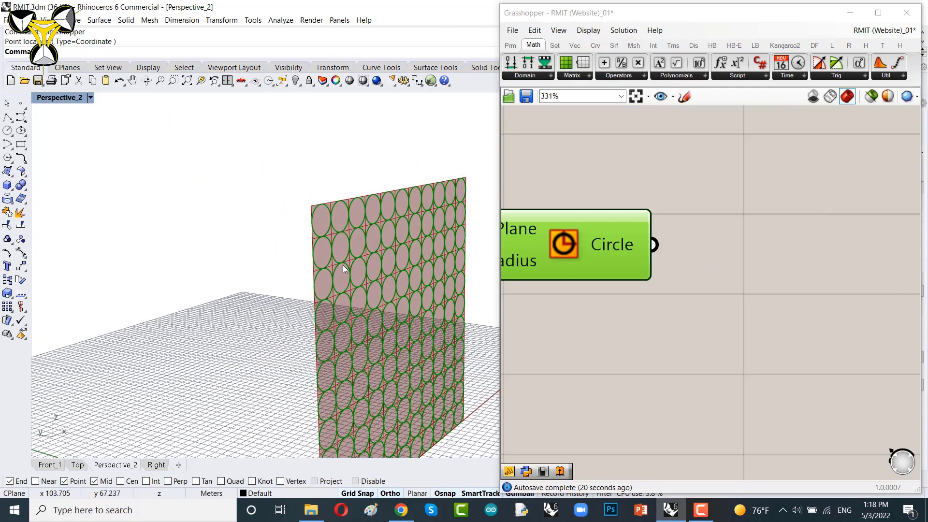
{"action": "scroll", "coordinate": [340, 226], "scroll_direction": "up", "scroll_amount": 2}
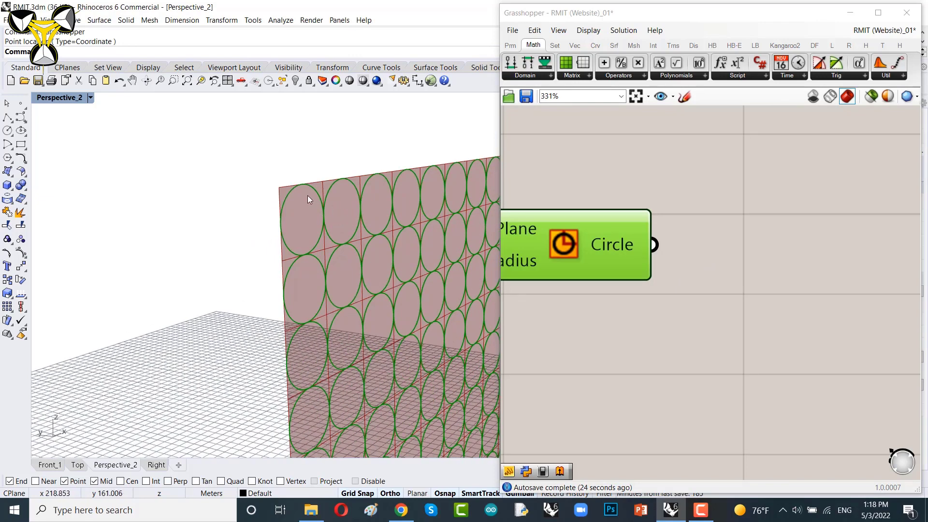
{"action": "right_click_drag", "start_coordinate": [718, 285], "coordinate": [646, 268]}
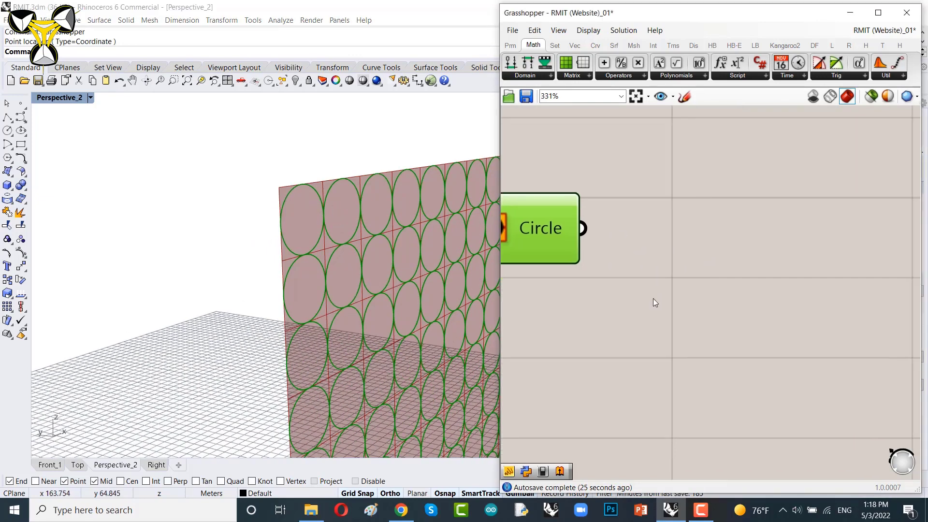
Step: Add an Extrude component beside the Circle component
{"action": "double_click", "coordinate": [716, 282]}
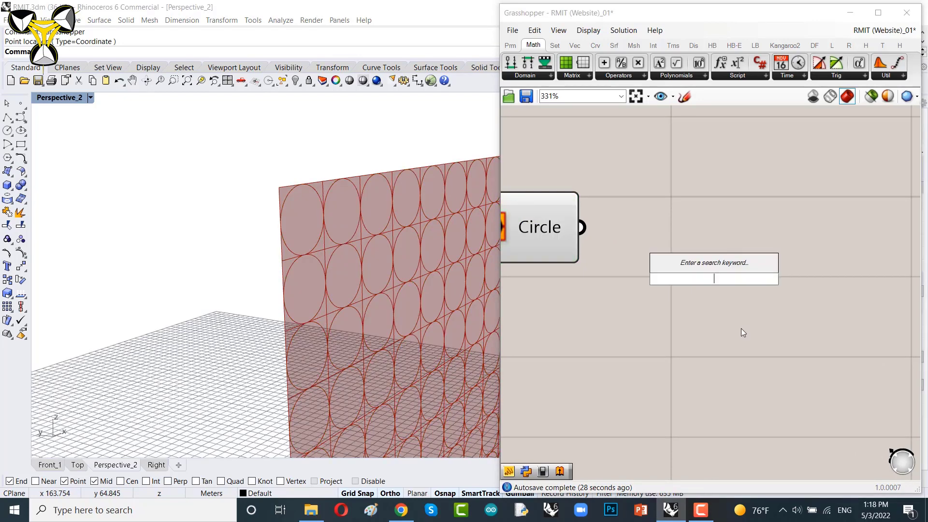
{"action": "type", "text": "extrude"}
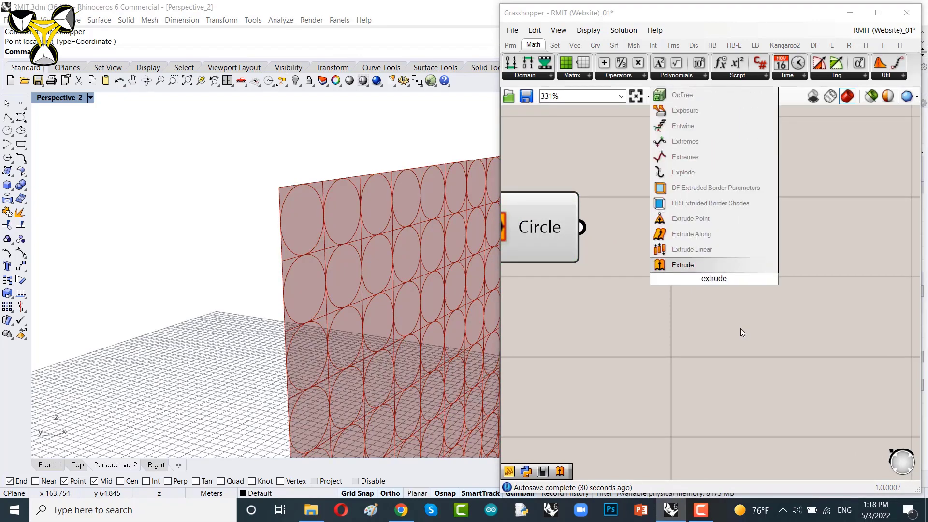
{"action": "key", "text": "Return"}
{"action": "left_click_drag", "start_coordinate": [677, 276], "coordinate": [749, 261]}
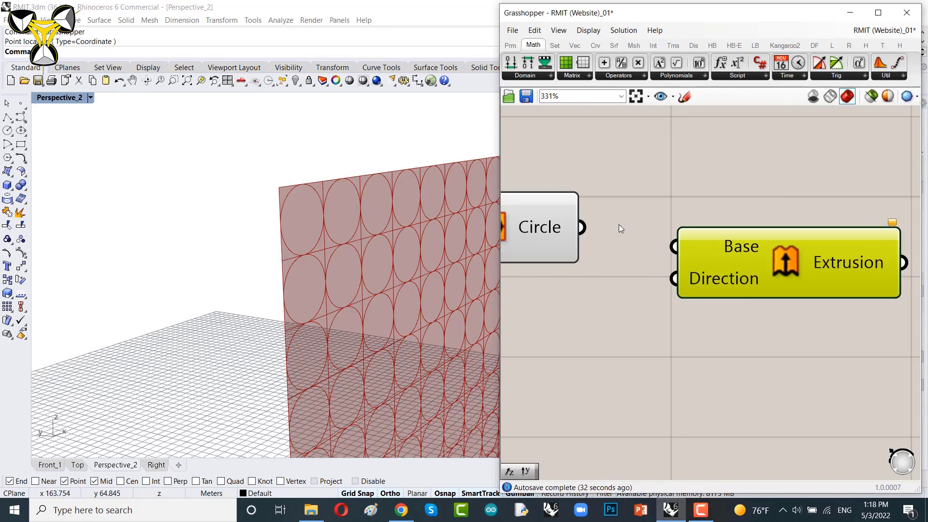
Step: Connect the Circle output to the Extrude Base input and move Extrude further right
{"action": "left_click_drag", "start_coordinate": [586, 228], "coordinate": [659, 241]}
{"action": "left_click_drag", "start_coordinate": [737, 264], "coordinate": [819, 248]}
{"action": "scroll", "coordinate": [688, 248], "scroll_direction": "down", "scroll_amount": 4}
{"action": "right_click_drag", "start_coordinate": [735, 246], "coordinate": [654, 239]}
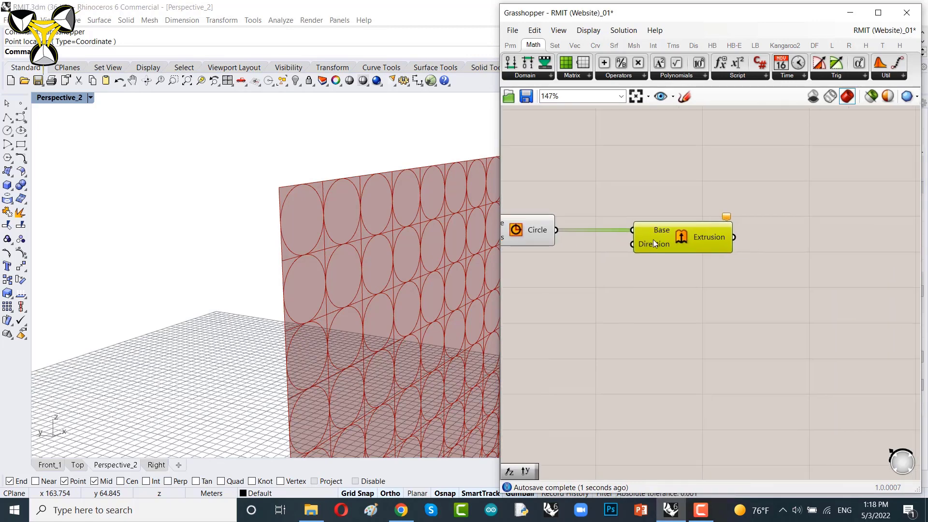
{"action": "left_click_drag", "start_coordinate": [654, 240], "coordinate": [741, 237]}
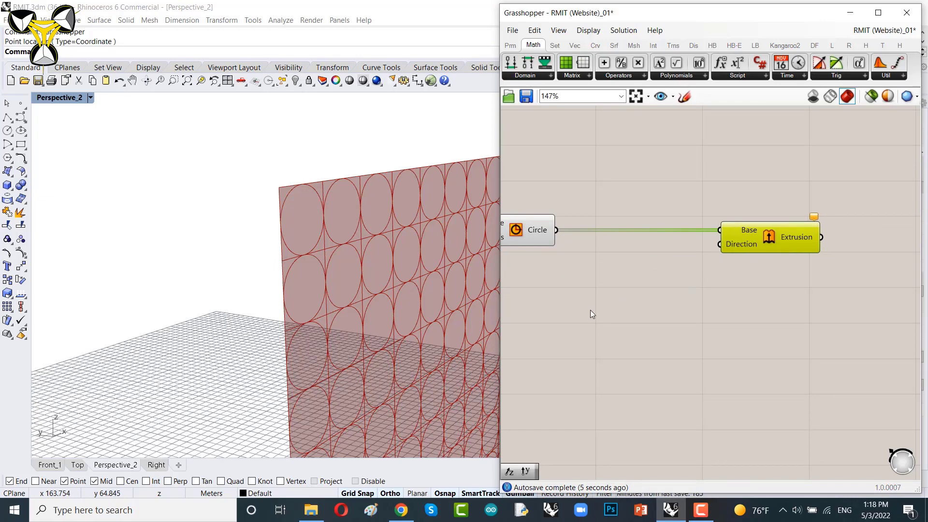
Step: Add a Unit Y component and connect its vector to the Extrude Direction input
{"action": "left_click", "coordinate": [627, 299]}
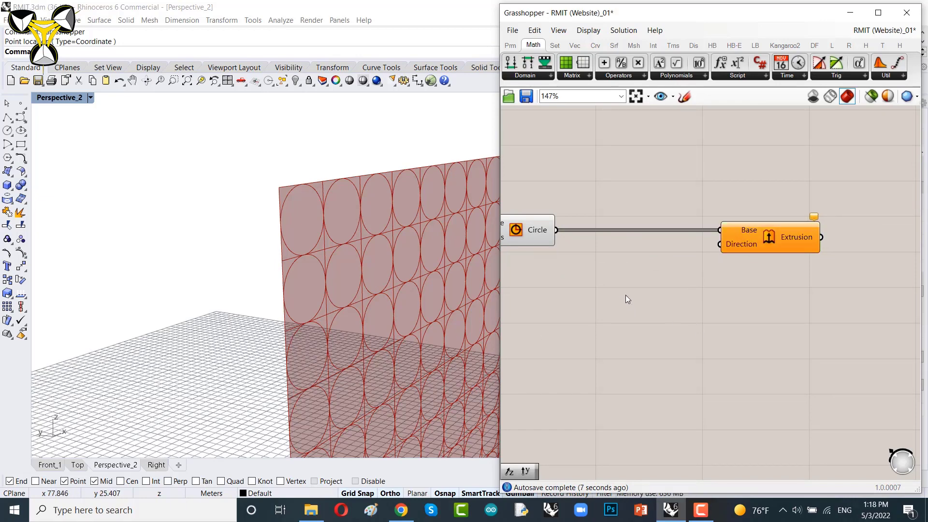
{"action": "double_click", "coordinate": [625, 294]}
{"action": "type", "text": "y"}
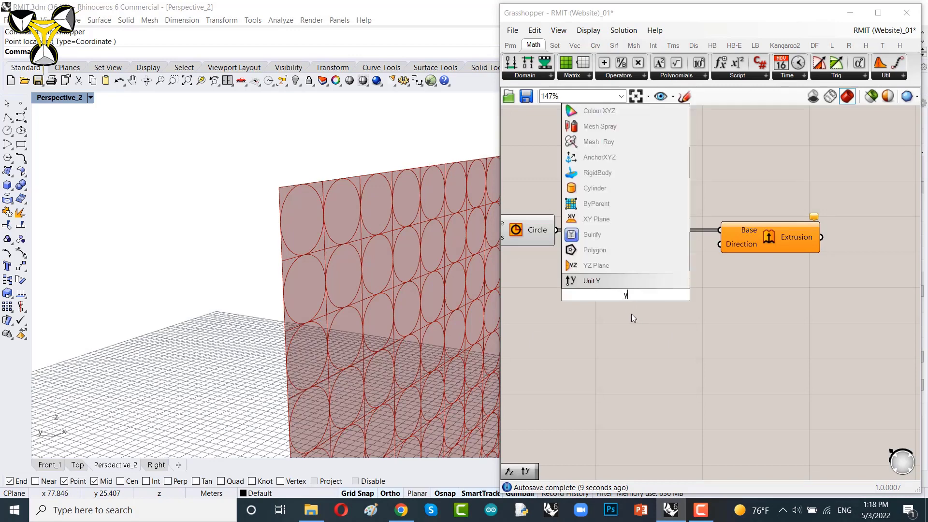
{"action": "key", "text": "Return"}
{"action": "left_click_drag", "start_coordinate": [634, 295], "coordinate": [732, 248]}
{"action": "scroll", "coordinate": [687, 234], "scroll_direction": "up", "scroll_amount": 2}
{"action": "left_click_drag", "start_coordinate": [623, 248], "coordinate": [661, 276]}
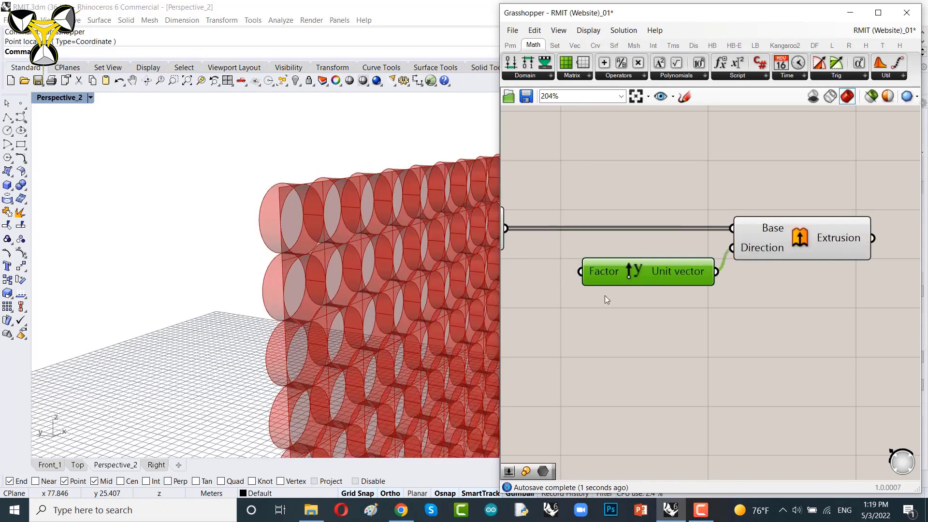
{"action": "right_click_drag", "start_coordinate": [604, 295], "coordinate": [732, 289]}
Step: Add a number slider set to 2.2 below the Circle component
{"action": "scroll", "coordinate": [731, 285], "scroll_direction": "up", "scroll_amount": 2}
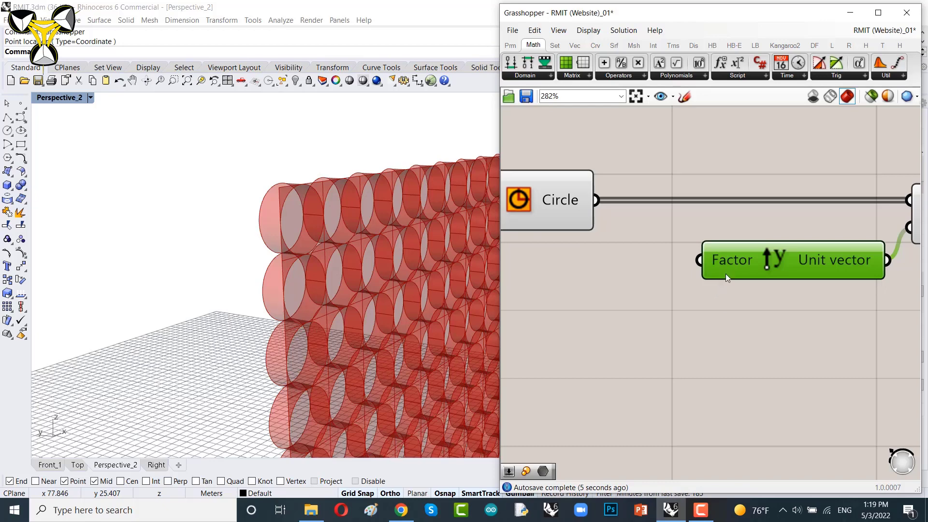
{"action": "right_click_drag", "start_coordinate": [545, 329], "coordinate": [627, 317]}
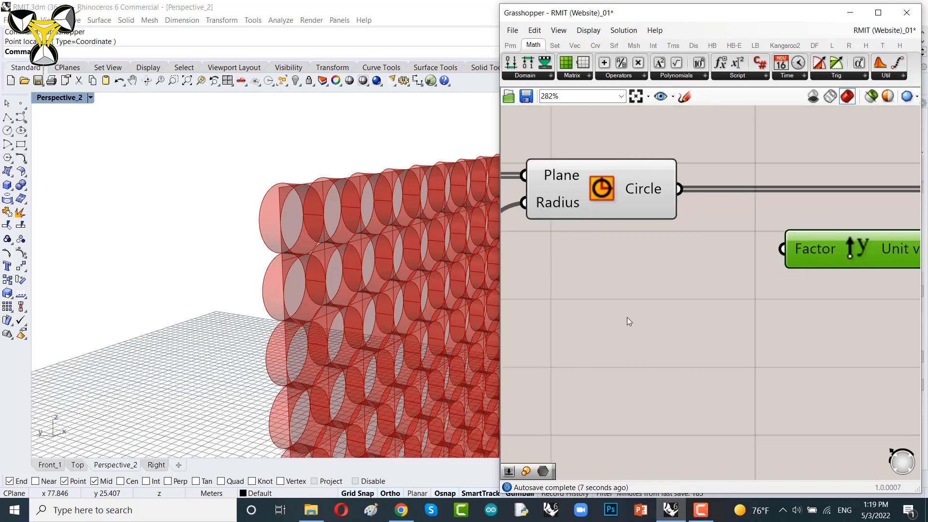
{"action": "double_click", "coordinate": [626, 317]}
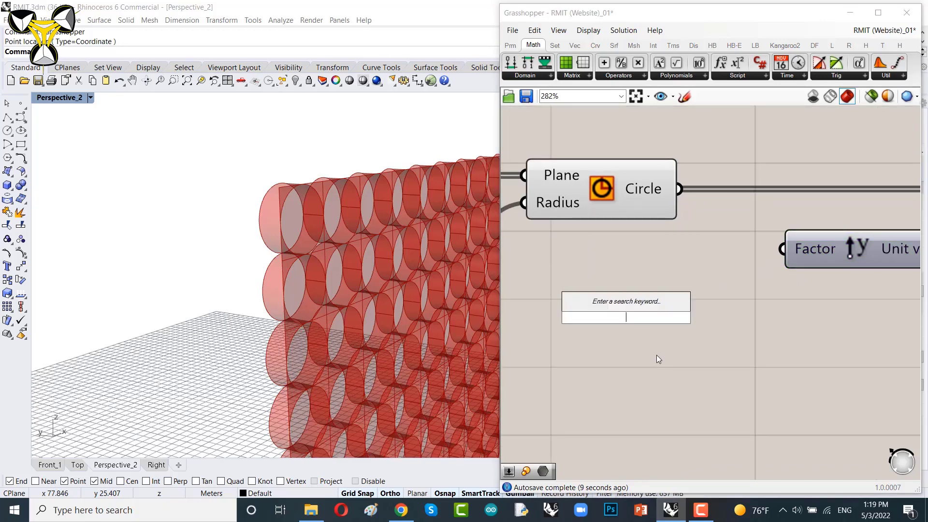
{"action": "type", "text": "2."}
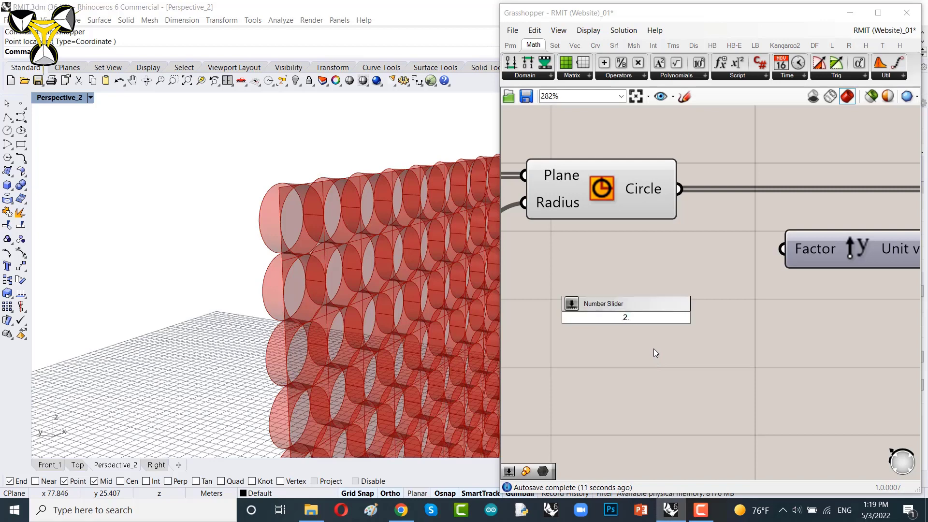
{"action": "type", "text": "2"}
{"action": "key", "text": "Return"}
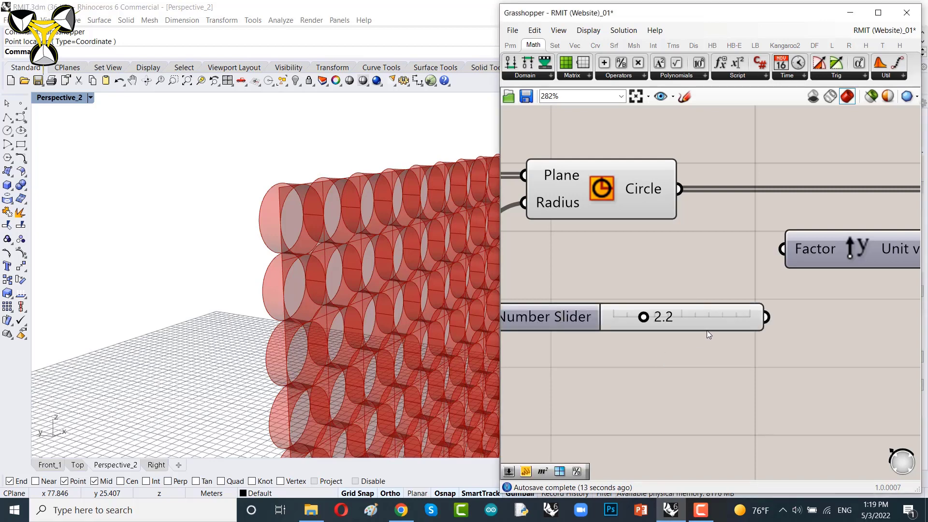
Step: Move the 2.2 slider beside the Unit Y component and connect it to the Factor input
{"action": "left_click_drag", "start_coordinate": [707, 329], "coordinate": [697, 257]}
{"action": "left_click_drag", "start_coordinate": [758, 256], "coordinate": [729, 245]}
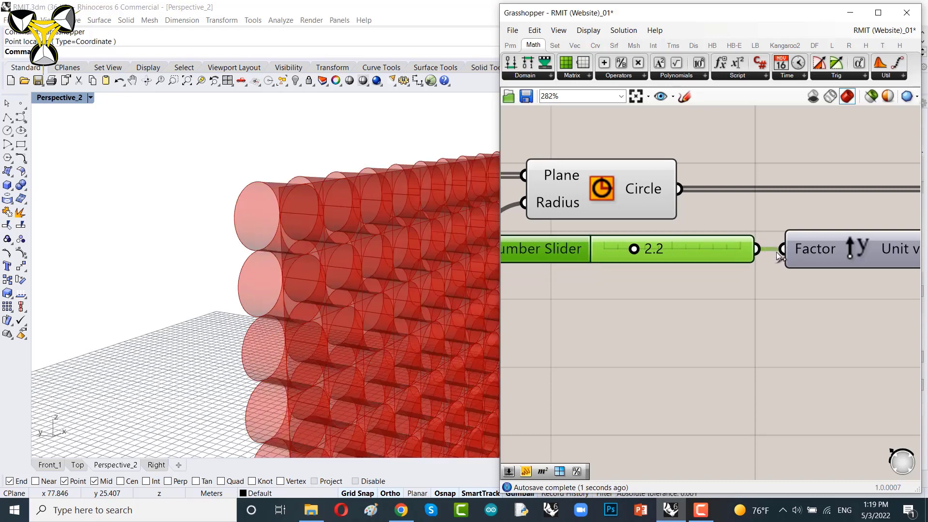
Step: Set the Unit Y factor slider to 1.6
{"action": "scroll", "coordinate": [731, 285], "scroll_direction": "down", "scroll_amount": 4}
{"action": "scroll", "coordinate": [705, 249], "scroll_direction": "up", "scroll_amount": 6}
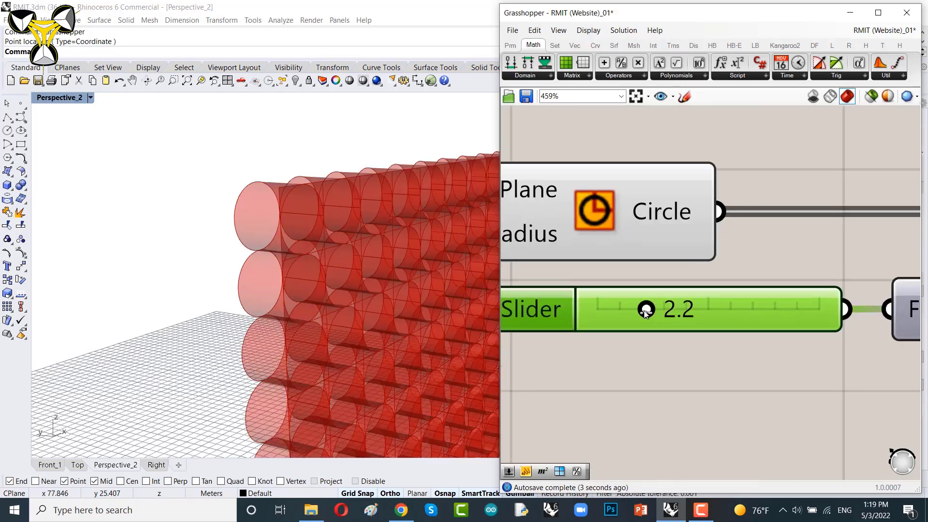
{"action": "left_click_drag", "start_coordinate": [645, 310], "coordinate": [633, 317]}
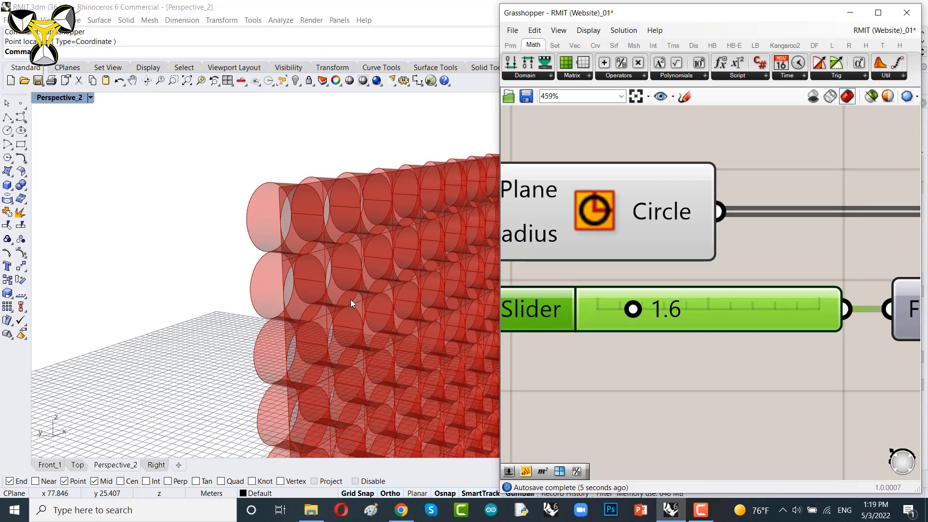
Step: Turn off the preview of the surface panels so only the cylinders show
{"action": "scroll", "coordinate": [324, 282], "scroll_direction": "down", "scroll_amount": 5}
{"action": "scroll", "coordinate": [362, 302], "scroll_direction": "up", "scroll_amount": 2}
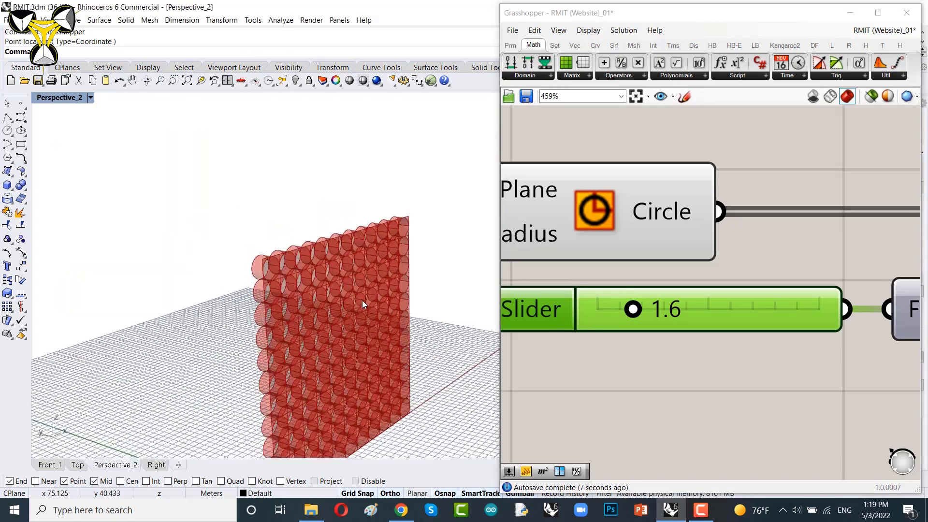
{"action": "scroll", "coordinate": [364, 304], "scroll_direction": "up", "scroll_amount": 2}
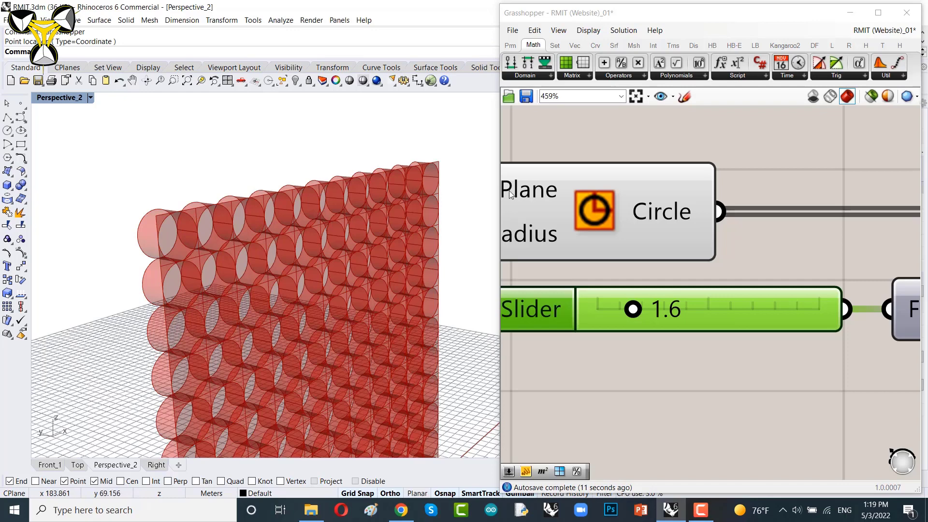
{"action": "scroll", "coordinate": [732, 237], "scroll_direction": "down", "scroll_amount": 10}
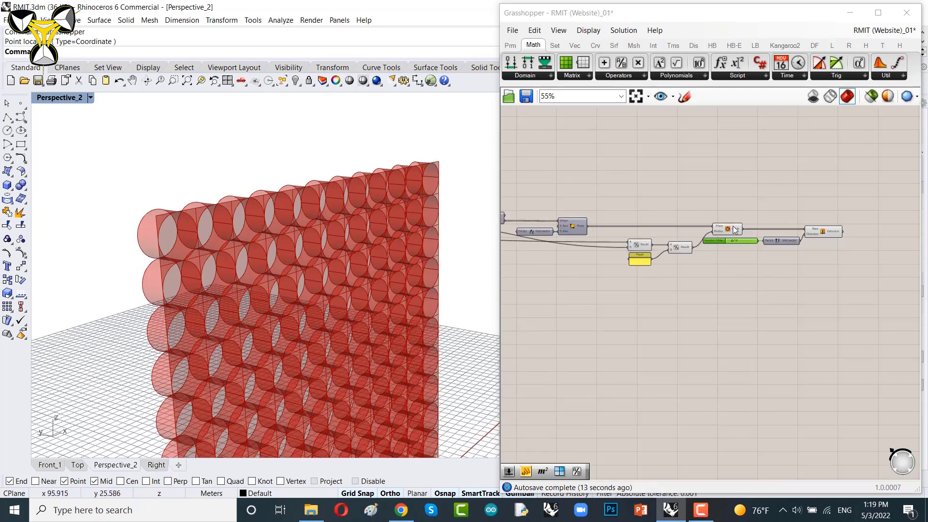
{"action": "right_click_drag", "start_coordinate": [735, 230], "coordinate": [778, 250]}
{"action": "right_click_drag", "start_coordinate": [586, 243], "coordinate": [726, 254]}
{"action": "scroll", "coordinate": [727, 254], "scroll_direction": "up", "scroll_amount": 6}
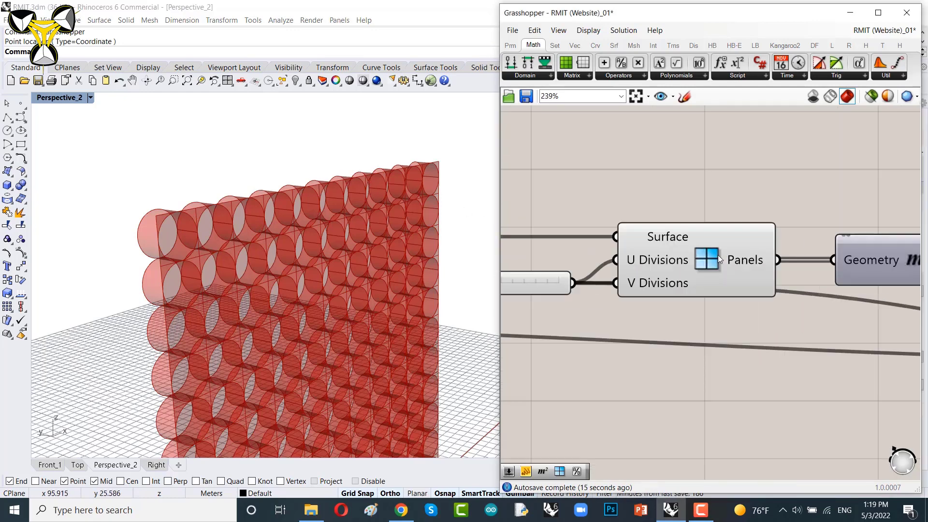
{"action": "left_click", "coordinate": [718, 254]}
{"action": "right_click", "coordinate": [696, 166]}
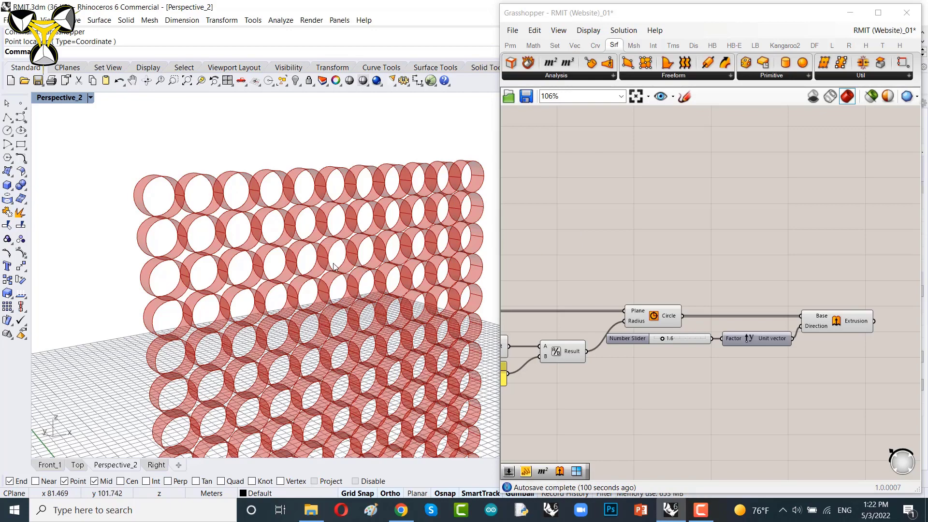
Step: Select the Circle component and orbit the viewport to inspect its highlighted circles
{"action": "right_click_drag", "start_coordinate": [333, 264], "coordinate": [344, 264]}
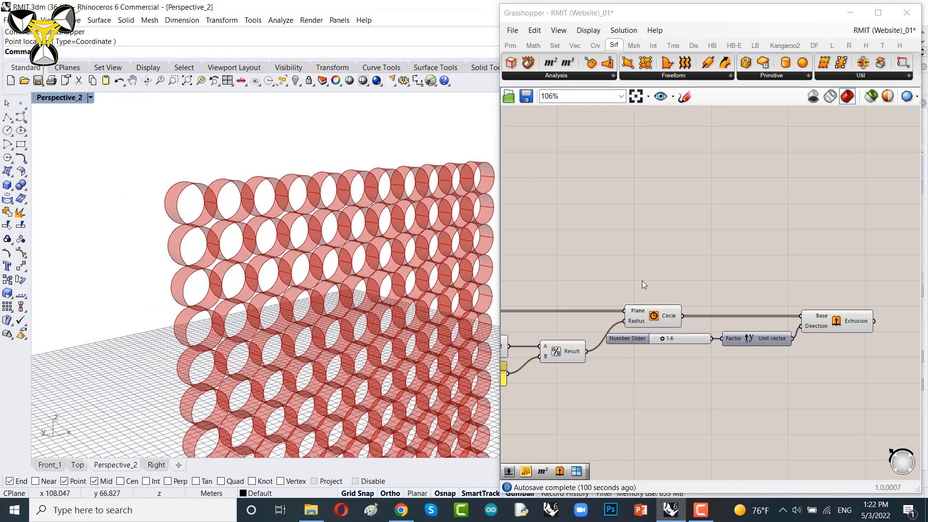
{"action": "right_click_drag", "start_coordinate": [642, 281], "coordinate": [670, 267]}
{"action": "scroll", "coordinate": [718, 287], "scroll_direction": "up", "scroll_amount": 6}
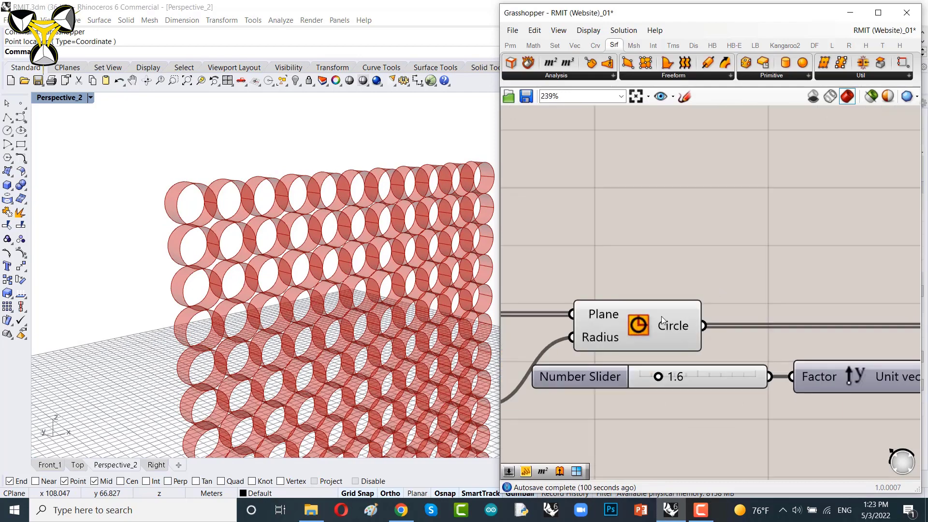
{"action": "left_click", "coordinate": [662, 316]}
{"action": "right_click_drag", "start_coordinate": [288, 270], "coordinate": [336, 224]}
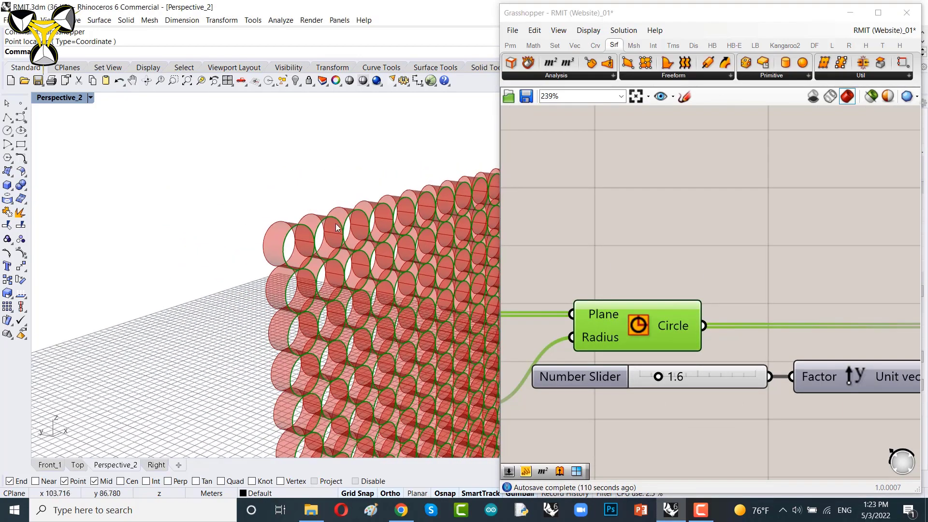
{"action": "scroll", "coordinate": [337, 228], "scroll_direction": "up", "scroll_amount": 5}
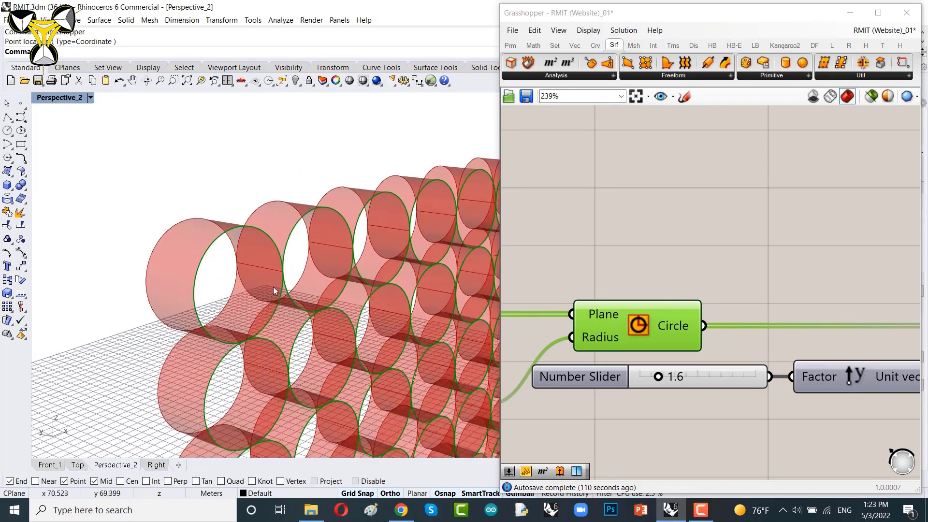
Step: Add a Move component above the Circle component
{"action": "right_click_drag", "start_coordinate": [682, 326], "coordinate": [622, 316]}
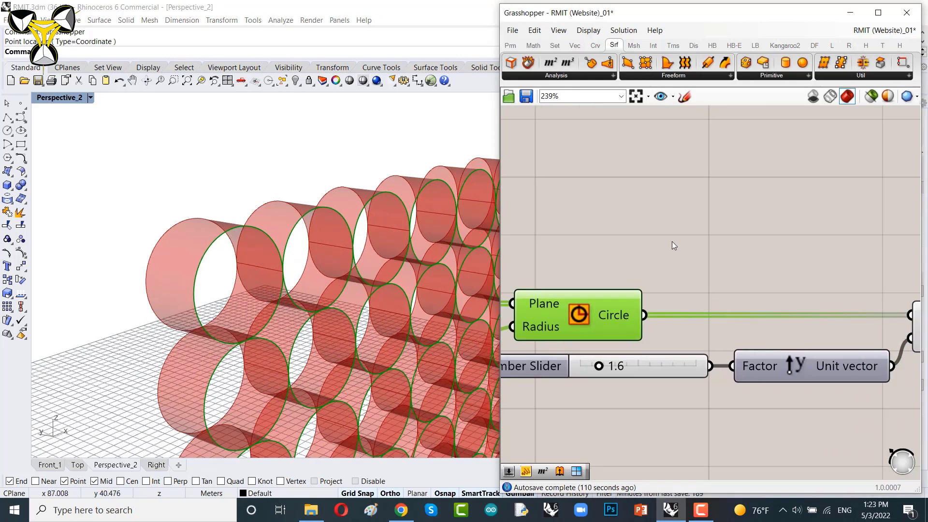
{"action": "right_click_drag", "start_coordinate": [672, 241], "coordinate": [646, 247]}
{"action": "double_click", "coordinate": [732, 207]}
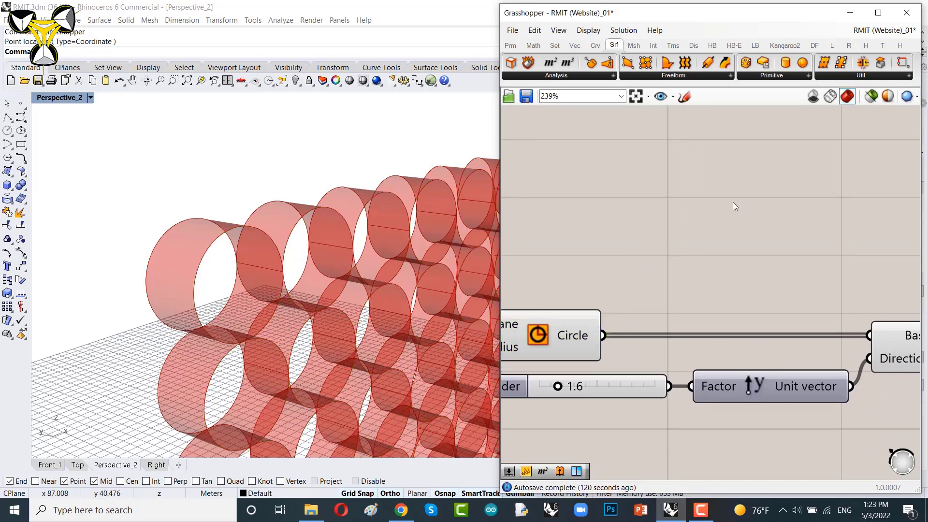
{"action": "type", "text": "move"}
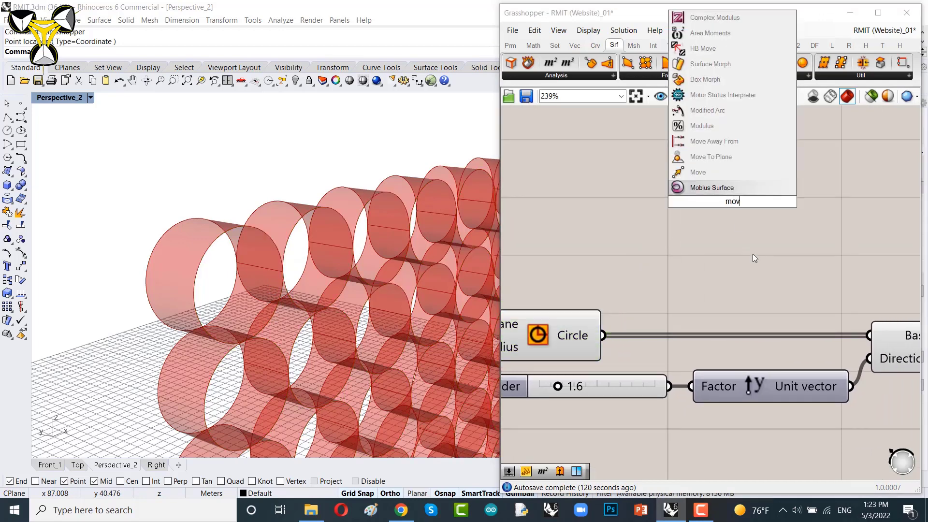
{"action": "key", "text": "Return"}
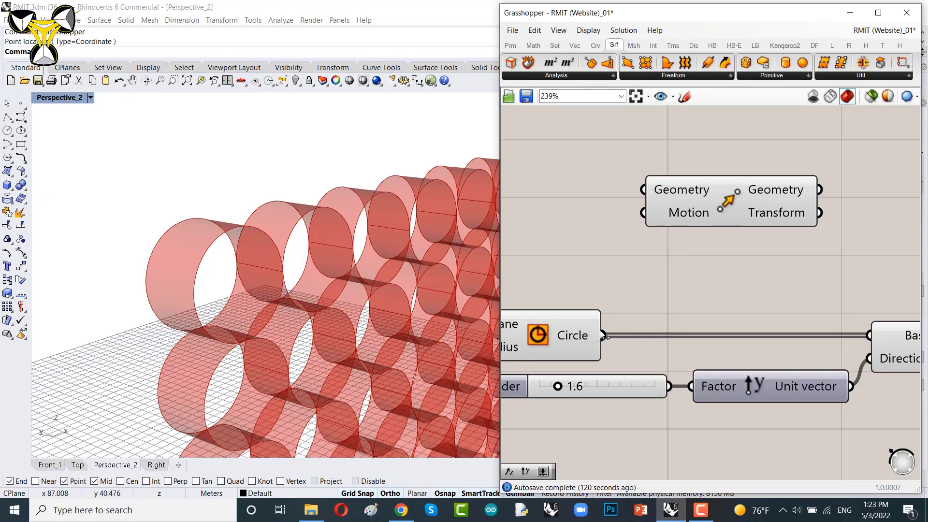
Step: Connect the Circle output to the Move Geometry input and place Move further up and right
{"action": "left_click_drag", "start_coordinate": [603, 335], "coordinate": [643, 190]}
{"action": "right_click_drag", "start_coordinate": [736, 270], "coordinate": [639, 306]}
{"action": "scroll", "coordinate": [641, 310], "scroll_direction": "down", "scroll_amount": 5}
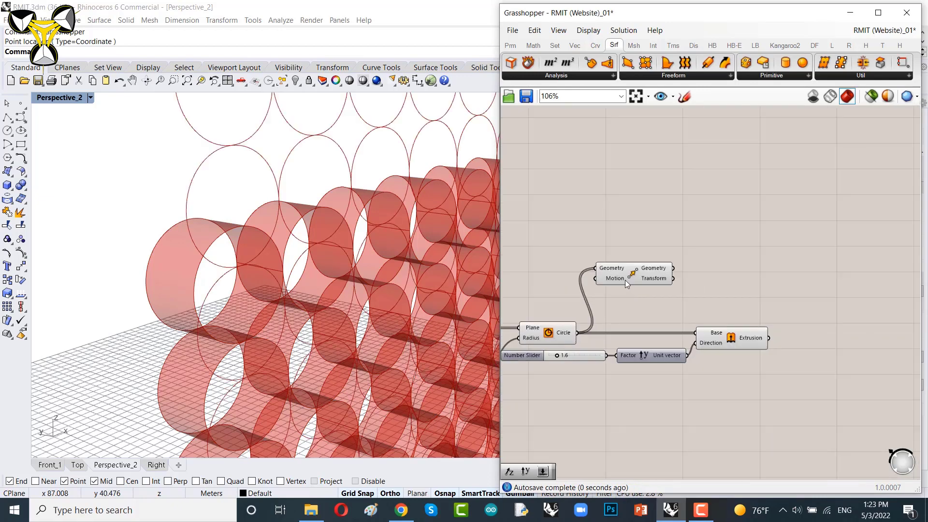
{"action": "left_click_drag", "start_coordinate": [625, 280], "coordinate": [757, 249]}
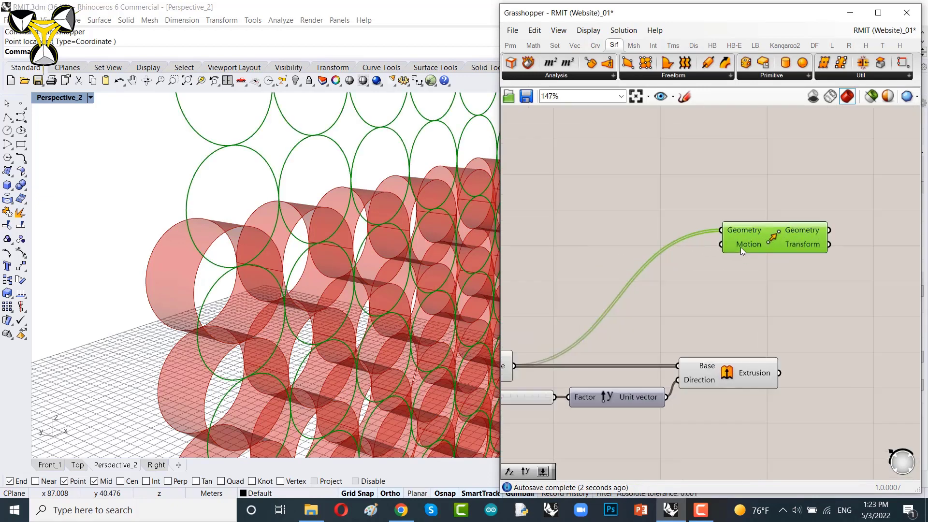
Step: Add another Unit Y component and connect its vector to the Move Motion input
{"action": "scroll", "coordinate": [741, 248], "scroll_direction": "up", "scroll_amount": 5}
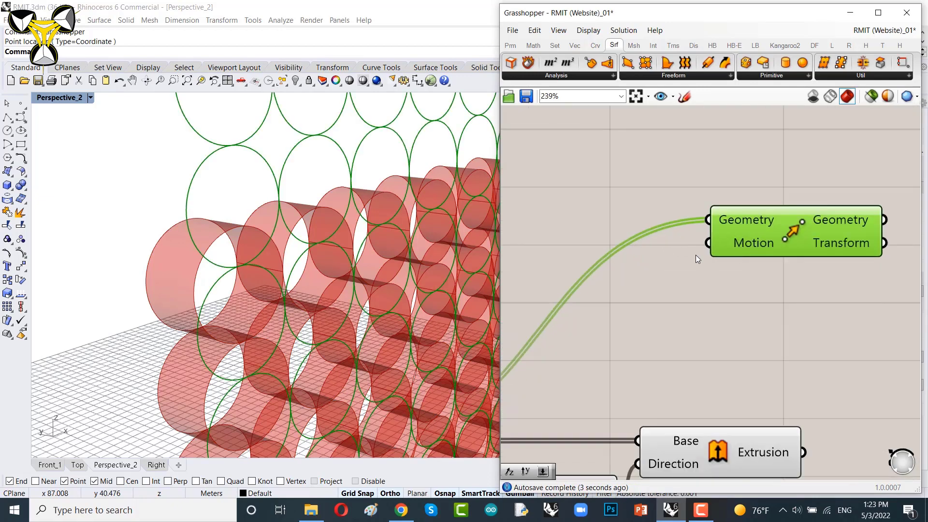
{"action": "double_click", "coordinate": [611, 295]}
{"action": "type", "text": "unit y"}
{"action": "left_click", "coordinate": [625, 323]}
{"action": "left_click_drag", "start_coordinate": [688, 291], "coordinate": [709, 243]}
{"action": "left_click_drag", "start_coordinate": [660, 286], "coordinate": [659, 237]}
{"action": "right_click_drag", "start_coordinate": [660, 236], "coordinate": [811, 243]}
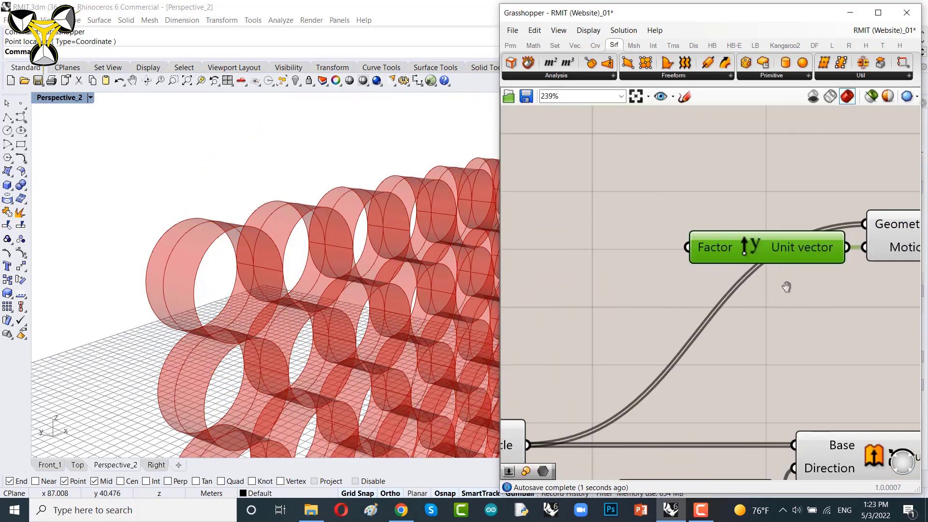
Step: Add a number slider set to 0.8 and connect it to the new Unit Y Factor input
{"action": "double_click", "coordinate": [608, 286]}
{"action": "type", "text": "0.8"}
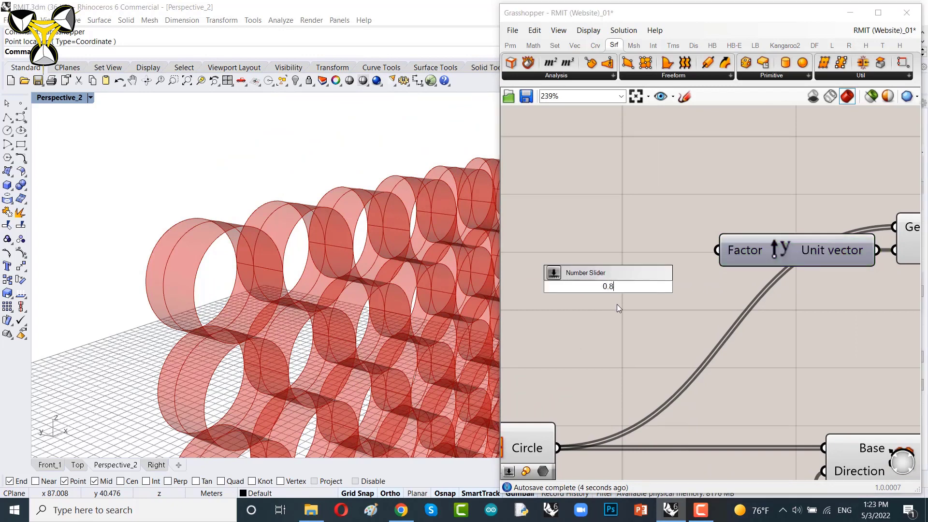
{"action": "key", "text": "Return"}
{"action": "left_click_drag", "start_coordinate": [665, 297], "coordinate": [618, 264]}
{"action": "left_click_drag", "start_coordinate": [680, 251], "coordinate": [718, 250]}
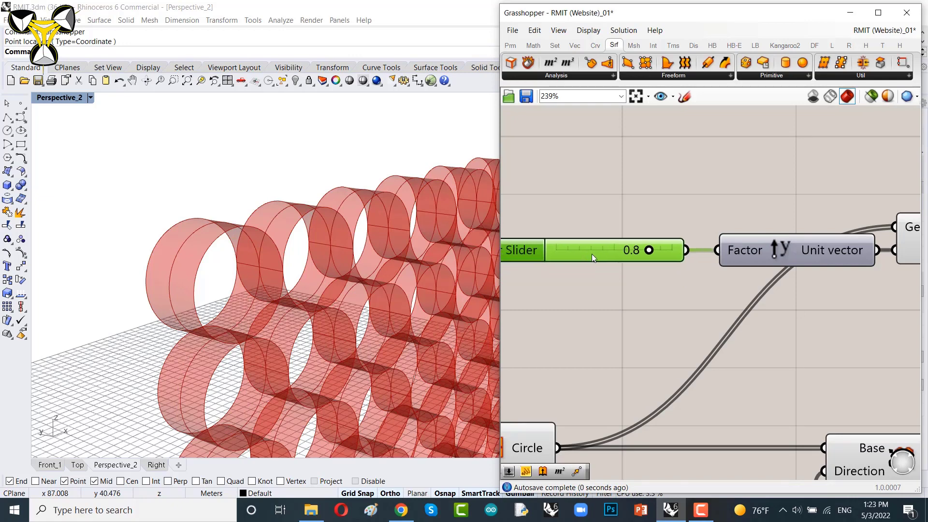
{"action": "left_click_drag", "start_coordinate": [592, 254], "coordinate": [606, 250]}
Step: Add a Boundary Surfaces component and connect the Move Geometry output to its Edges input
{"action": "scroll", "coordinate": [622, 245], "scroll_direction": "down", "scroll_amount": 4}
{"action": "scroll", "coordinate": [710, 261], "scroll_direction": "up", "scroll_amount": 2}
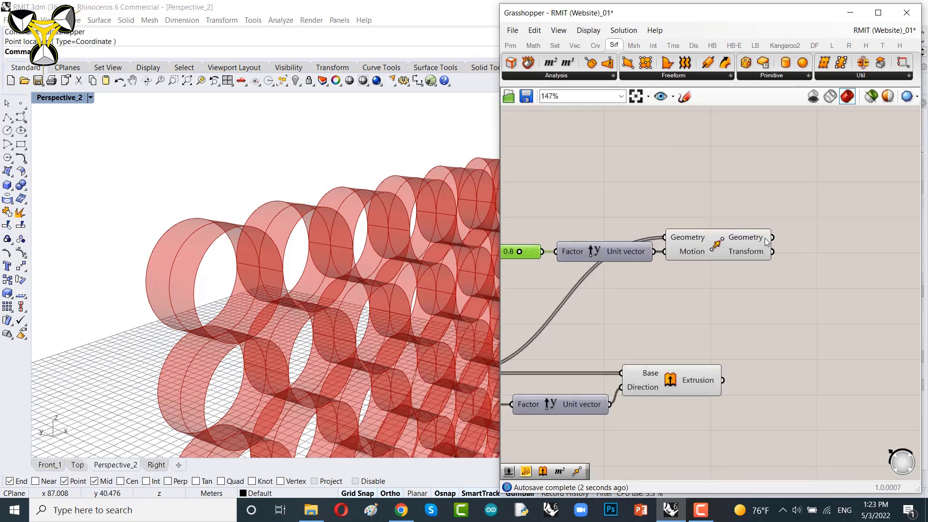
{"action": "left_click", "coordinate": [707, 244]}
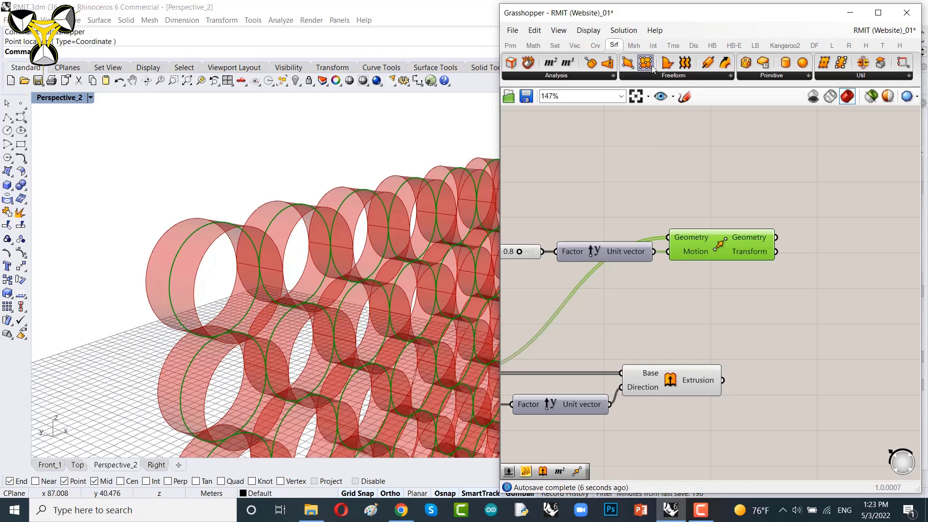
{"action": "left_click", "coordinate": [671, 78]}
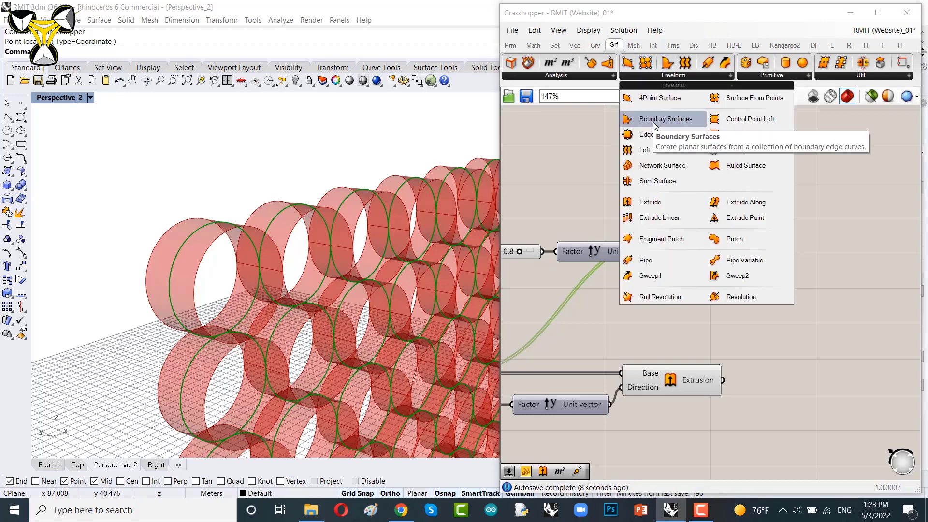
{"action": "left_click", "coordinate": [855, 242]}
{"action": "right_click_drag", "start_coordinate": [813, 257], "coordinate": [704, 258]}
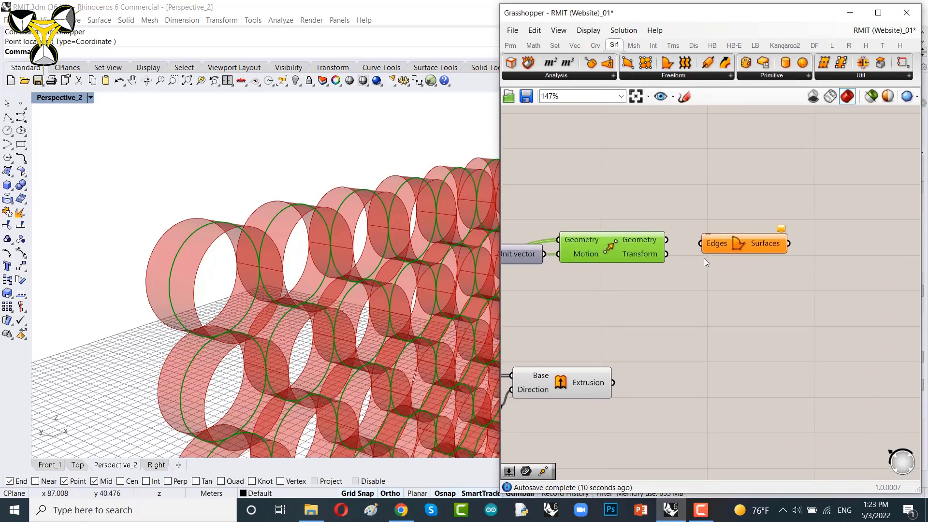
{"action": "left_click_drag", "start_coordinate": [667, 240], "coordinate": [812, 246]}
{"action": "right_click_drag", "start_coordinate": [589, 287], "coordinate": [755, 299]}
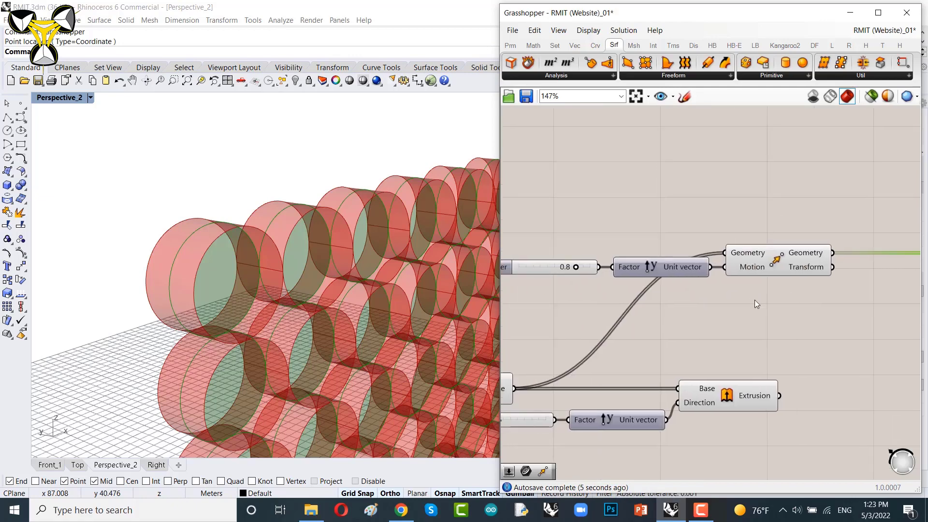
Step: Set the Move factor slider to 0.6 and review the capped cylinders in the viewport
{"action": "scroll", "coordinate": [624, 279], "scroll_direction": "up", "scroll_amount": 4}
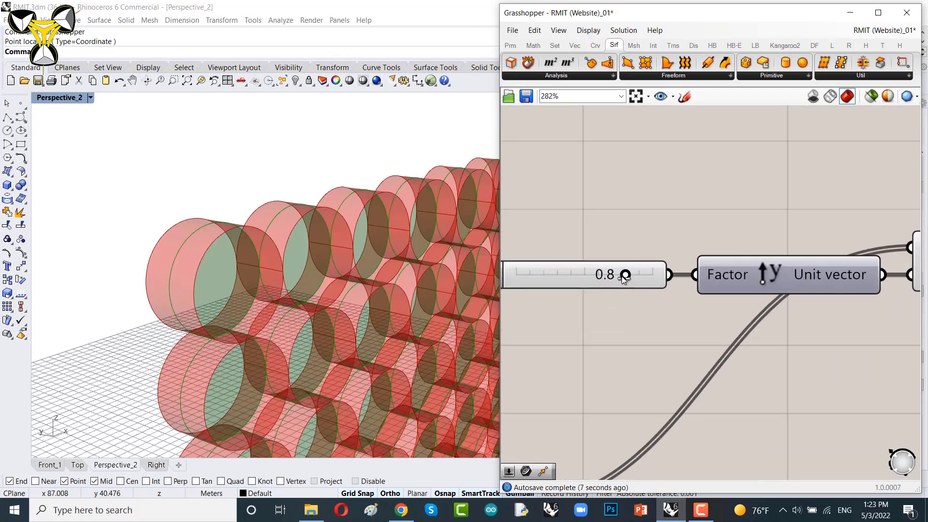
{"action": "left_click_drag", "start_coordinate": [624, 279], "coordinate": [601, 281]}
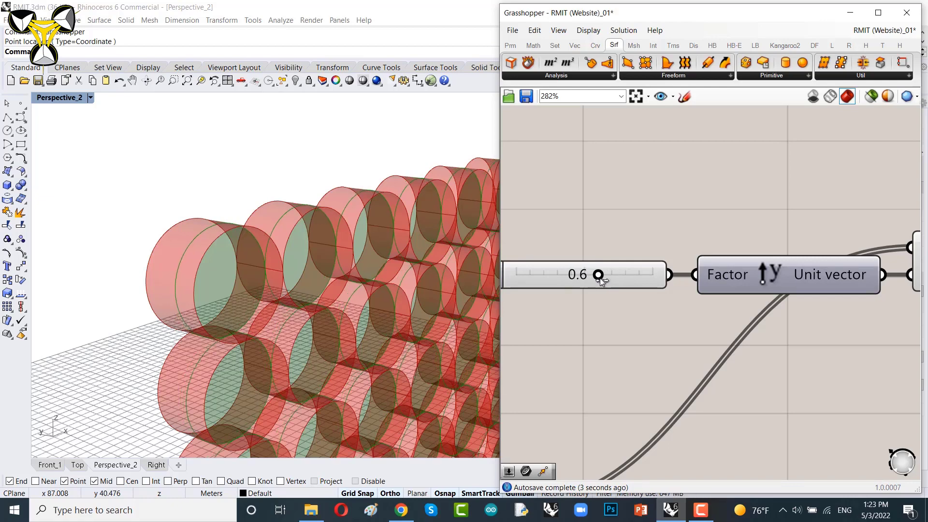
{"action": "scroll", "coordinate": [625, 232], "scroll_direction": "down", "scroll_amount": 9}
{"action": "right_click_drag", "start_coordinate": [659, 250], "coordinate": [561, 253]}
{"action": "right_click_drag", "start_coordinate": [333, 294], "coordinate": [267, 232]}
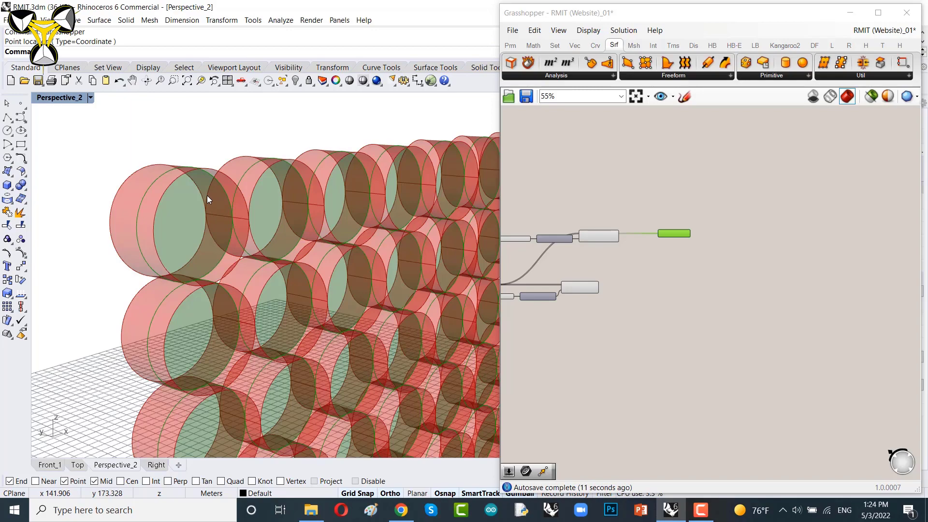
{"action": "right_click_drag", "start_coordinate": [237, 222], "coordinate": [237, 221]}
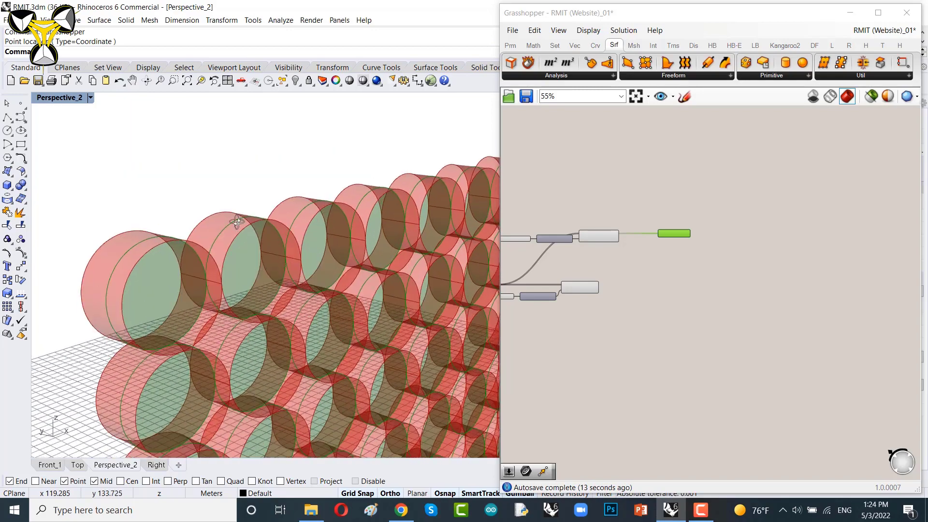
Step: Add a Point On Curve component and connect the Move Geometry output to its Curve input
{"action": "scroll", "coordinate": [648, 236], "scroll_direction": "up", "scroll_amount": 5}
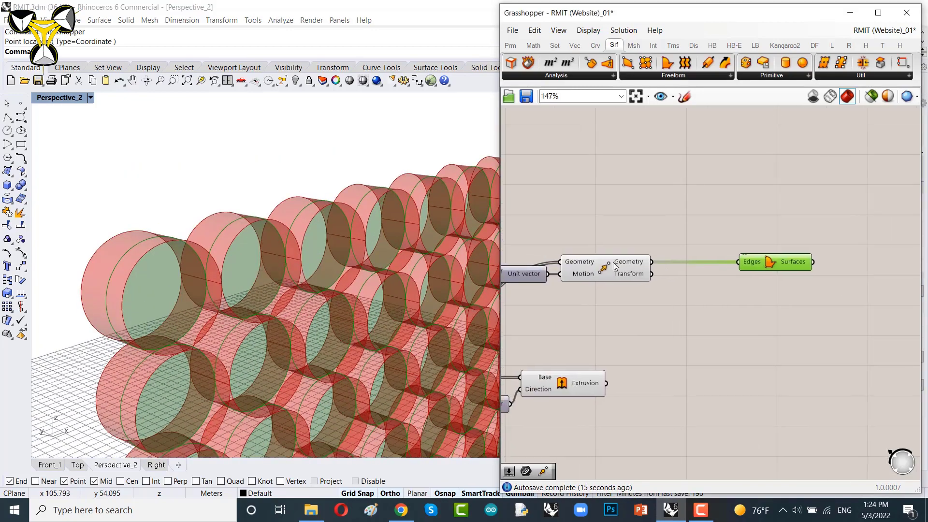
{"action": "left_click", "coordinate": [612, 269]}
{"action": "scroll", "coordinate": [612, 269], "scroll_direction": "up", "scroll_amount": 1}
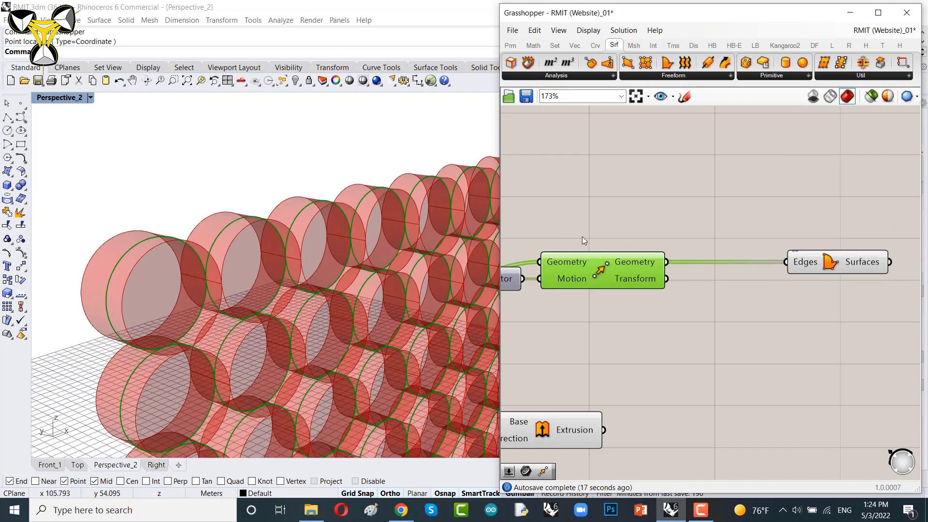
{"action": "left_click_drag", "start_coordinate": [825, 270], "coordinate": [829, 219]}
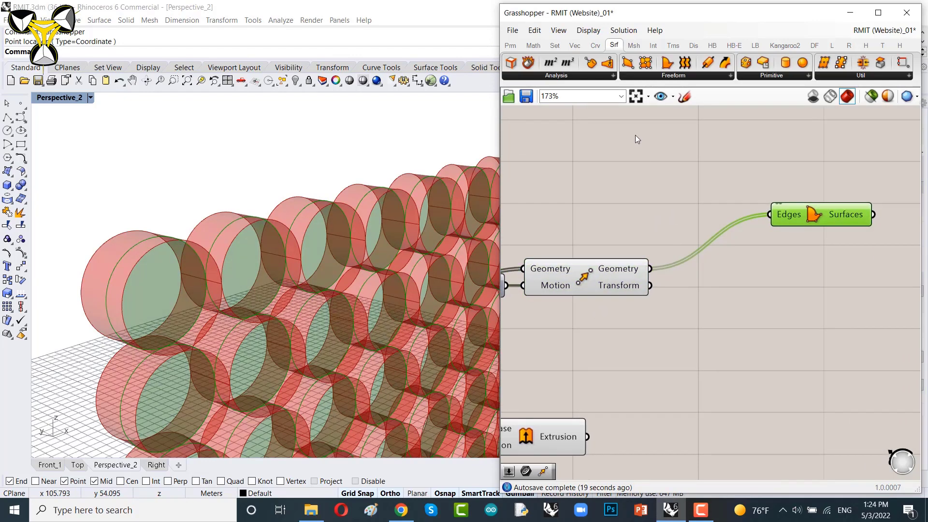
{"action": "left_click", "coordinate": [595, 45]}
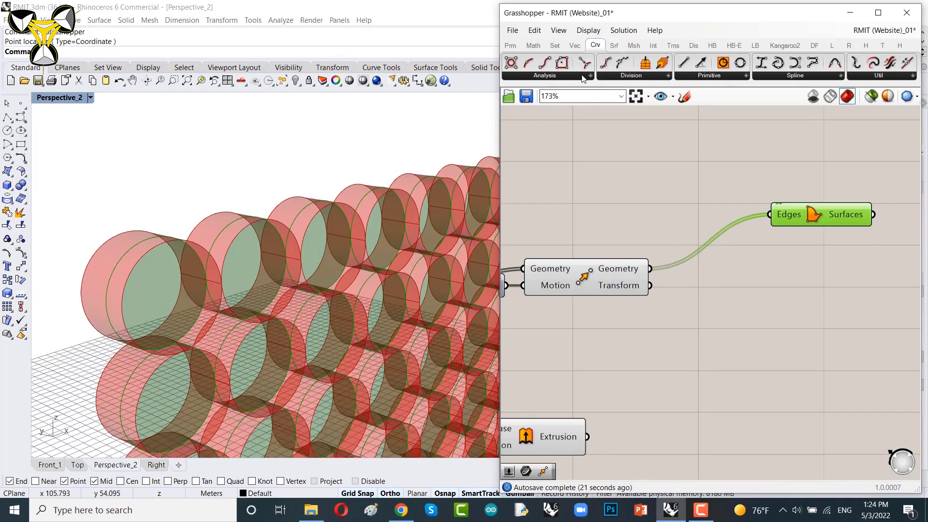
{"action": "left_click", "coordinate": [556, 77]}
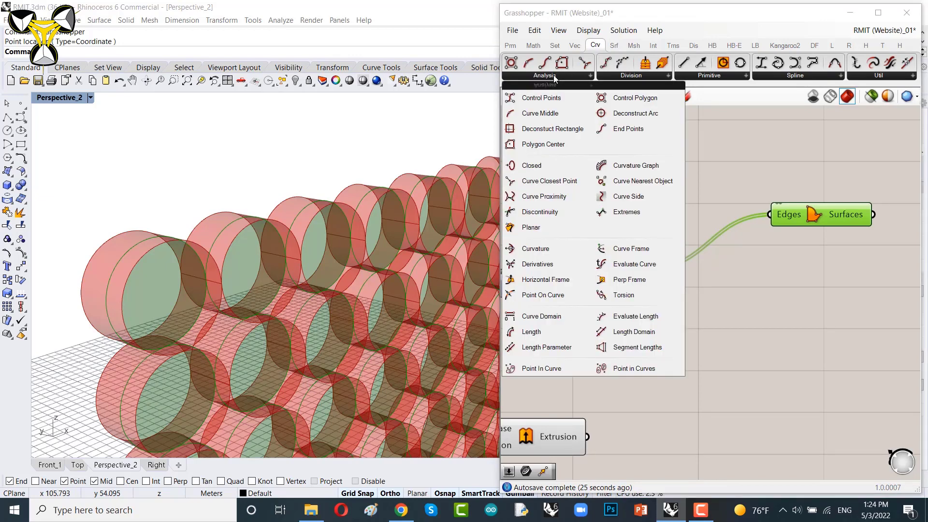
{"action": "left_click", "coordinate": [528, 298]}
{"action": "left_click", "coordinate": [832, 291]}
{"action": "right_click_drag", "start_coordinate": [736, 279], "coordinate": [689, 278]}
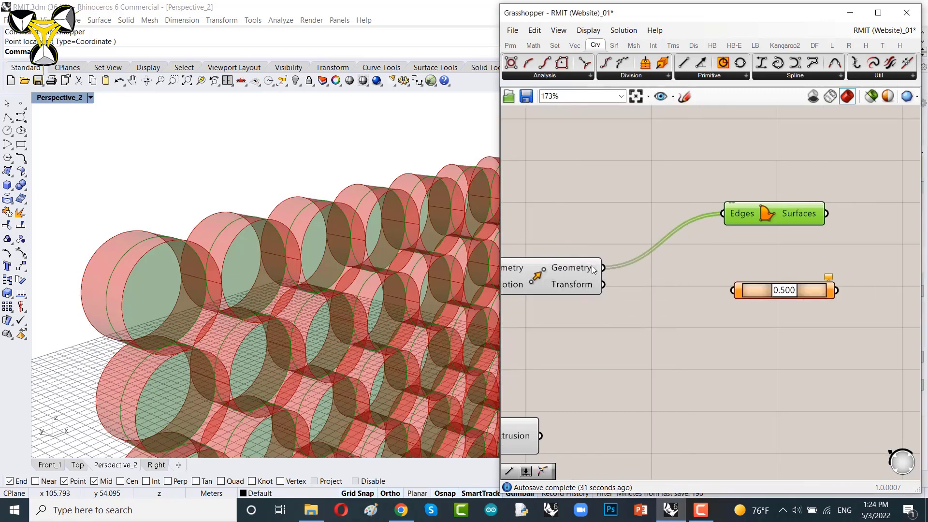
{"action": "left_click_drag", "start_coordinate": [604, 268], "coordinate": [734, 291]}
Step: Set the Point On Curve parameter to 1/3 (third)
{"action": "scroll", "coordinate": [740, 303], "scroll_direction": "up", "scroll_amount": 5}
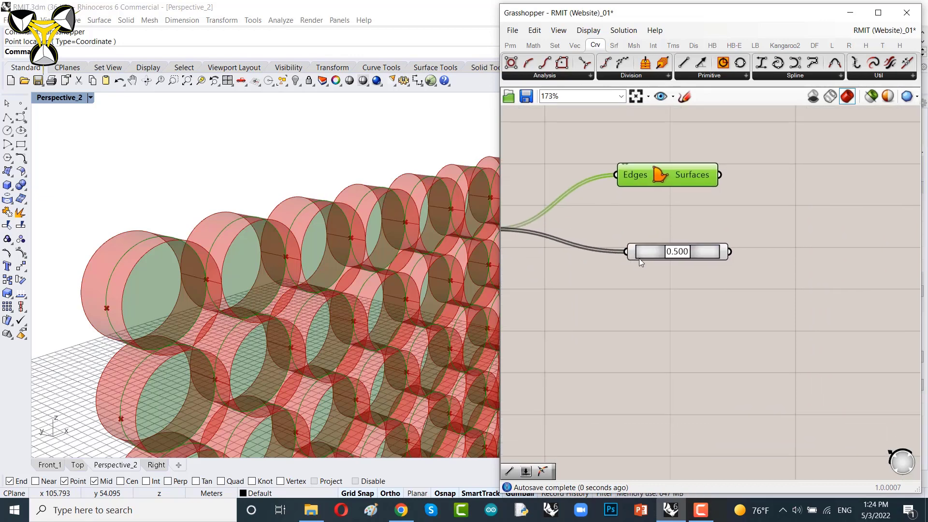
{"action": "right_click_drag", "start_coordinate": [659, 250], "coordinate": [613, 269]}
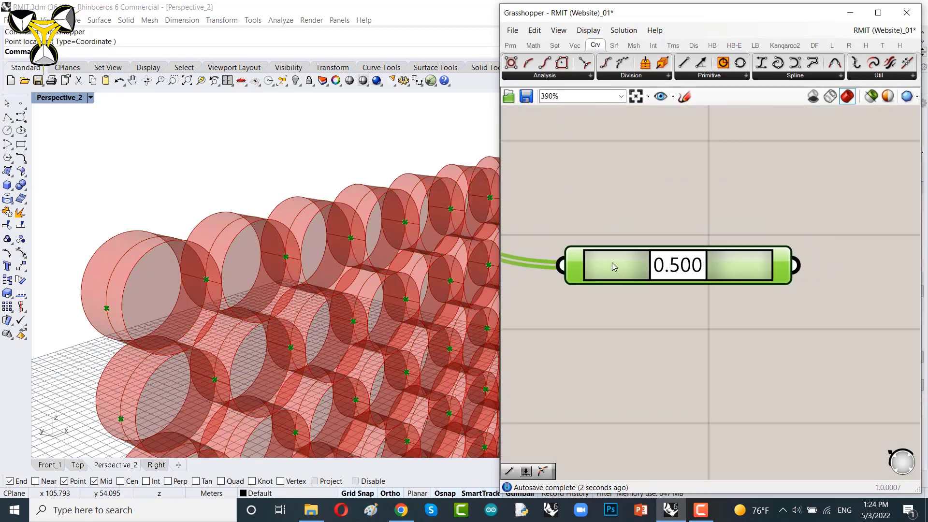
{"action": "right_click", "coordinate": [612, 263]}
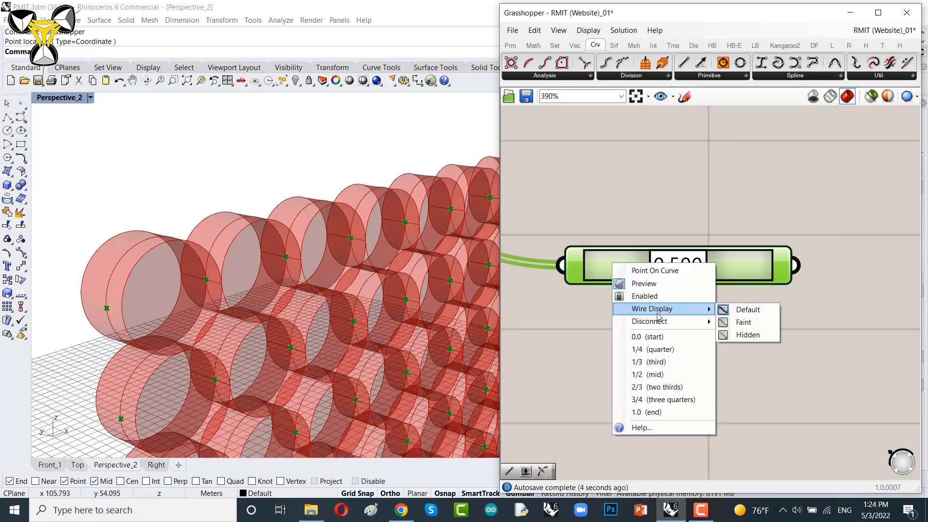
{"action": "left_click", "coordinate": [664, 362]}
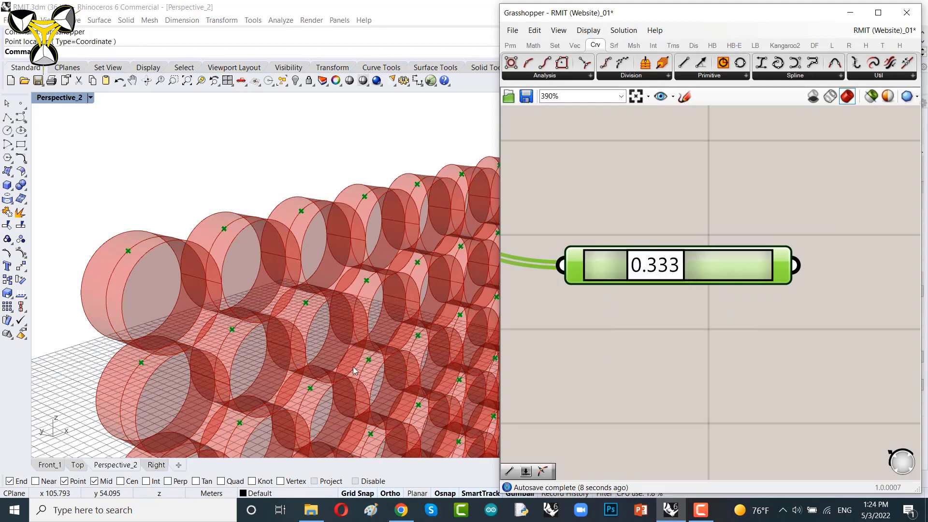
Step: Set the Point On Curve parameter to 1/4 (quarter) while viewing the circles from the front
{"action": "left_click", "coordinate": [50, 465]}
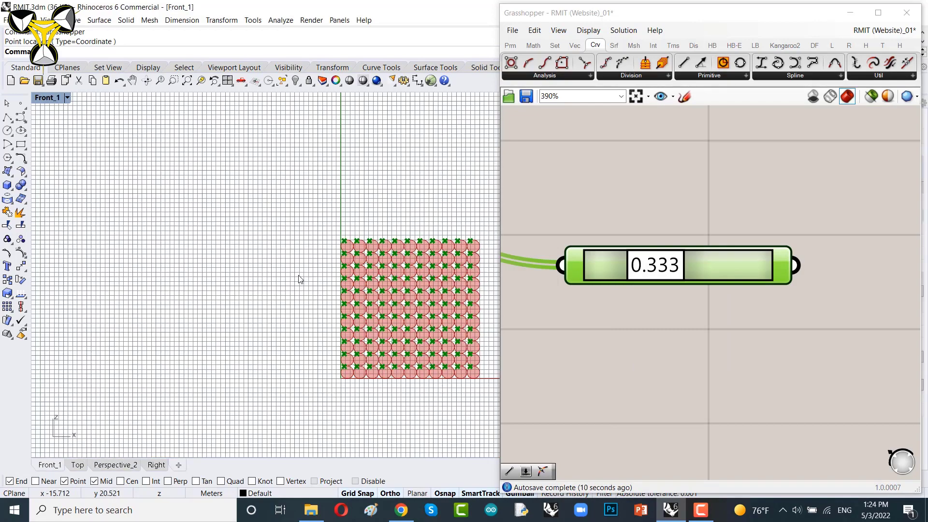
{"action": "scroll", "coordinate": [299, 279], "scroll_direction": "up", "scroll_amount": 5}
{"action": "right_click_drag", "start_coordinate": [342, 265], "coordinate": [292, 260]}
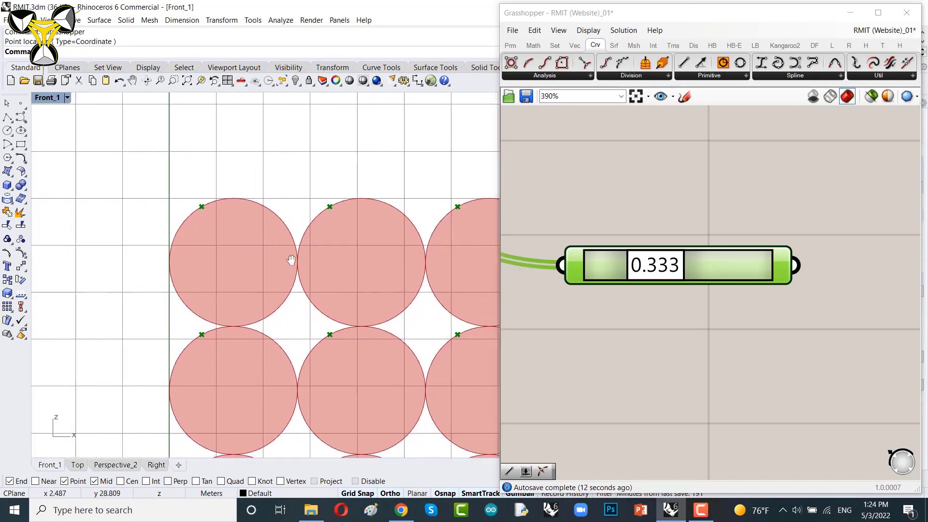
{"action": "right_click", "coordinate": [714, 265]}
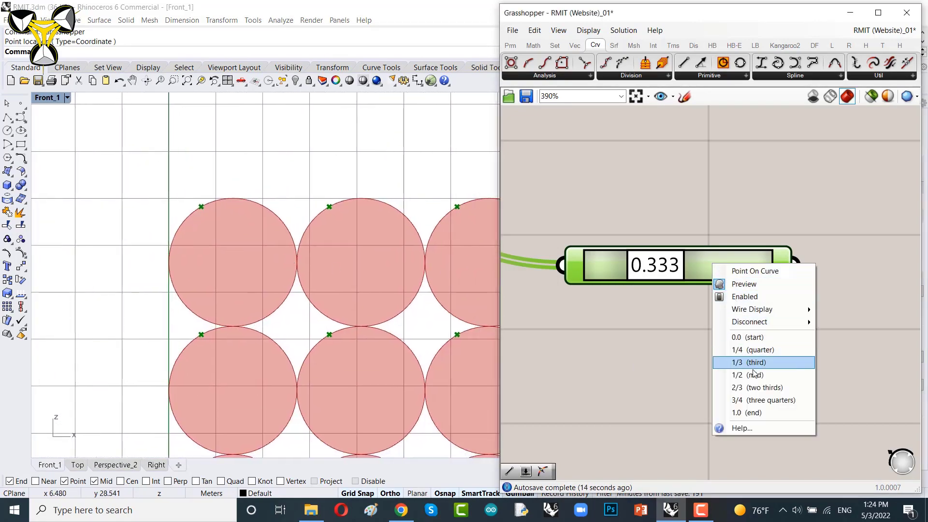
{"action": "left_click", "coordinate": [752, 349]}
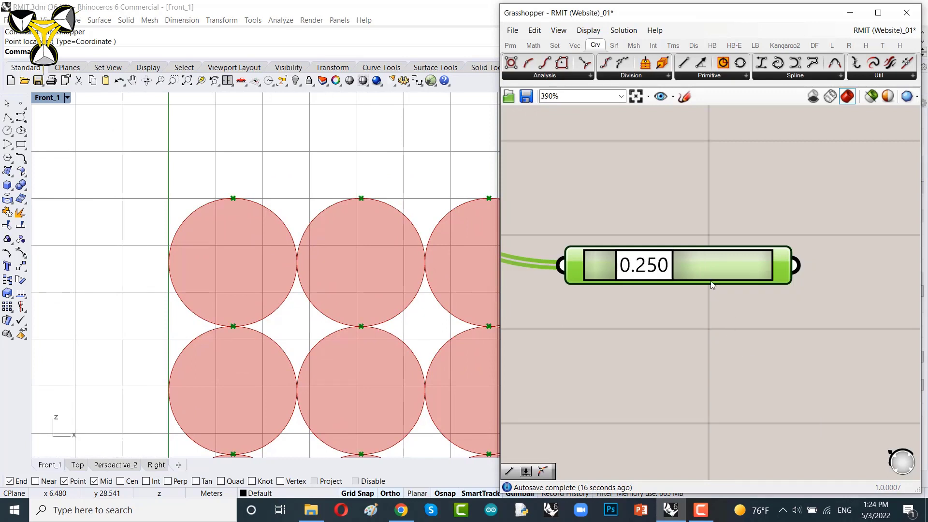
Step: Duplicate the Point On Curve component and set the copy to 3/4 (three quarters)
{"action": "left_click_drag", "start_coordinate": [711, 272], "coordinate": [731, 313]}
{"action": "key", "text": "ctrl+c"}
{"action": "key", "text": "ctrl+v"}
{"action": "right_click_drag", "start_coordinate": [679, 337], "coordinate": [764, 333]}
{"action": "right_click", "coordinate": [778, 301]}
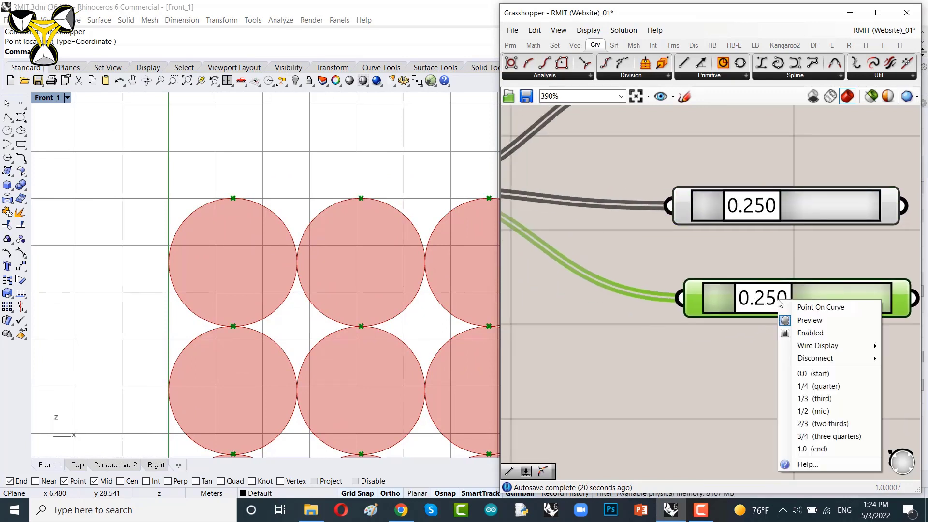
{"action": "left_click", "coordinate": [818, 437]}
{"action": "left_click_drag", "start_coordinate": [782, 295], "coordinate": [744, 325]}
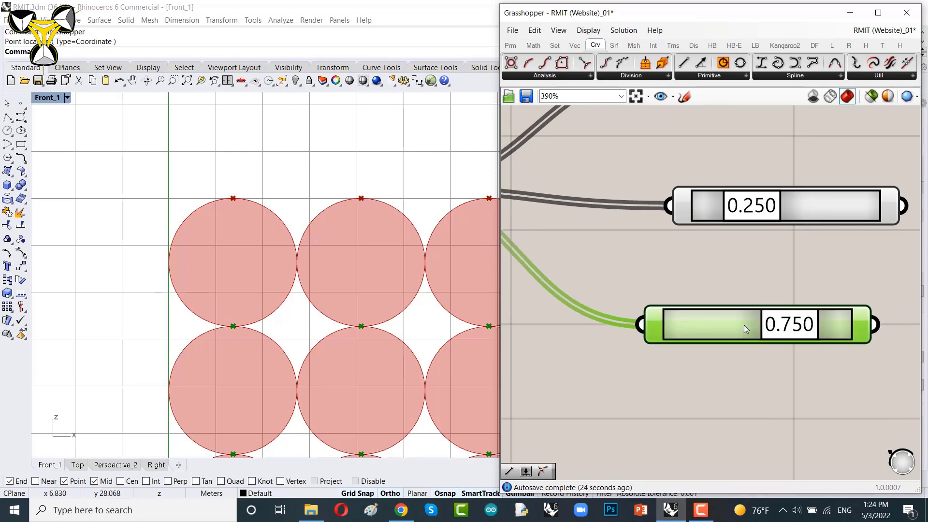
Step: Add a Line component and connect the 0.250 point output to its Start Point input
{"action": "left_click_drag", "start_coordinate": [803, 207], "coordinate": [770, 203]}
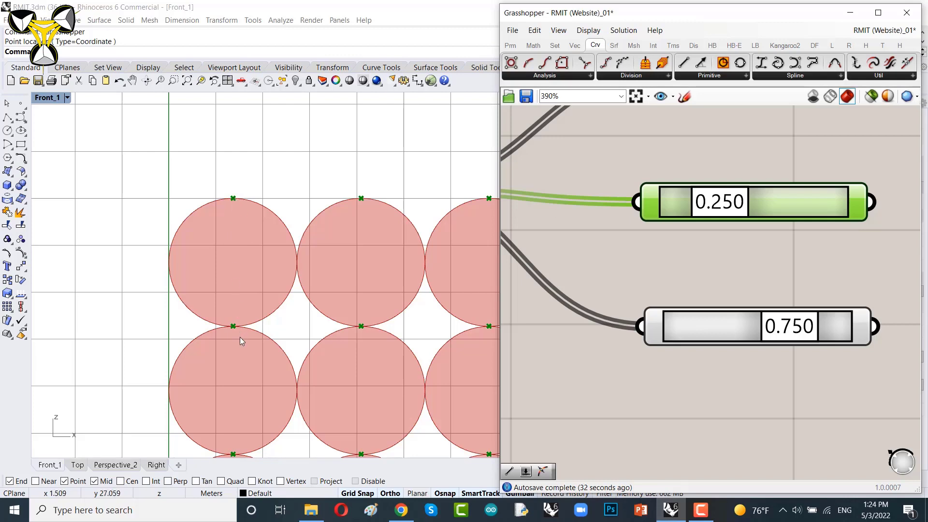
{"action": "right_click_drag", "start_coordinate": [742, 234], "coordinate": [612, 246]}
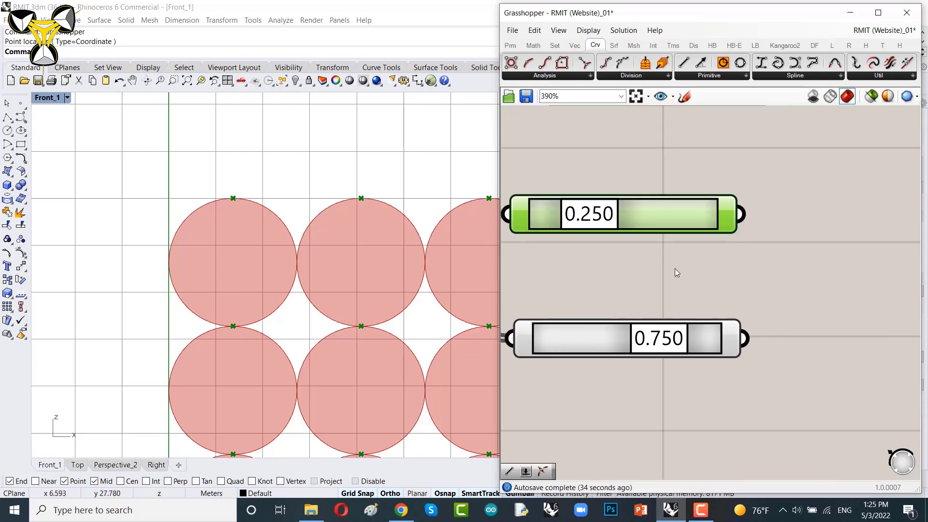
{"action": "double_click", "coordinate": [812, 269]}
{"action": "type", "text": "line"}
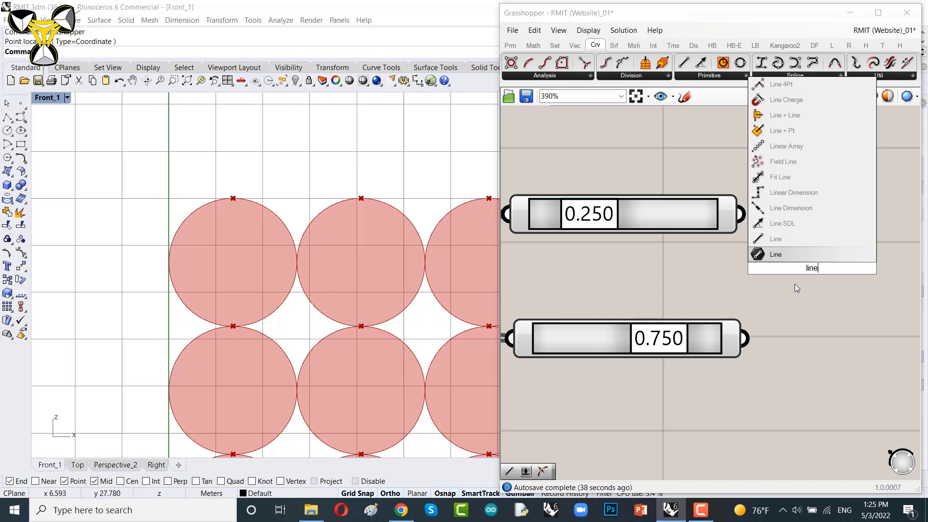
{"action": "left_click", "coordinate": [779, 240]}
{"action": "right_click_drag", "start_coordinate": [793, 310], "coordinate": [659, 326]}
{"action": "left_click_drag", "start_coordinate": [606, 290], "coordinate": [726, 298]}
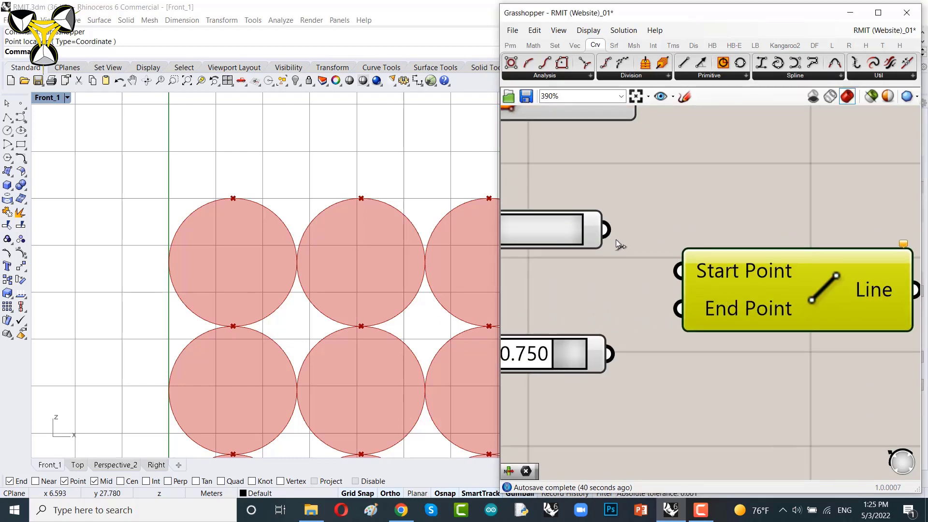
{"action": "left_click_drag", "start_coordinate": [606, 230], "coordinate": [678, 270]}
Step: Connect the 0.750 point output to the Line component's End Point input
{"action": "scroll", "coordinate": [617, 296], "scroll_direction": "down", "scroll_amount": 2}
{"action": "scroll", "coordinate": [703, 276], "scroll_direction": "up", "scroll_amount": 2}
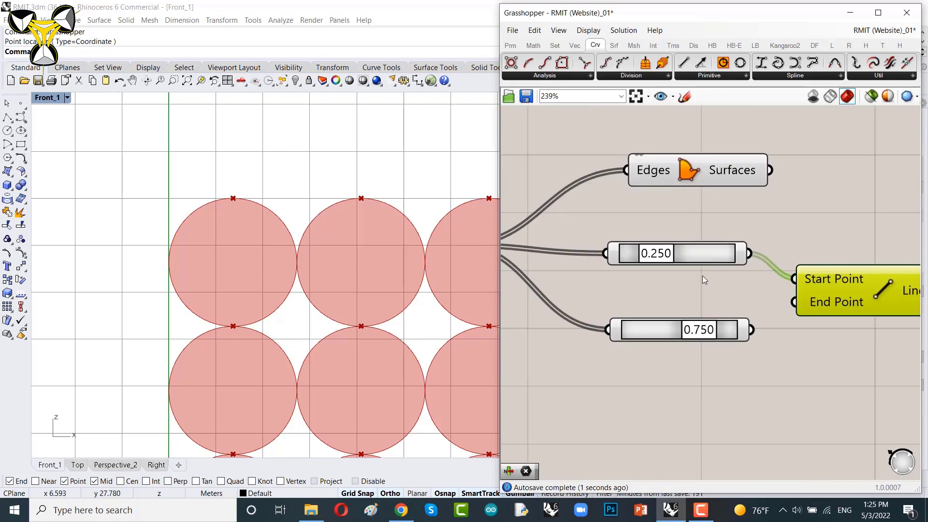
{"action": "left_click_drag", "start_coordinate": [697, 248], "coordinate": [701, 253]}
{"action": "right_click_drag", "start_coordinate": [829, 293], "coordinate": [752, 285]}
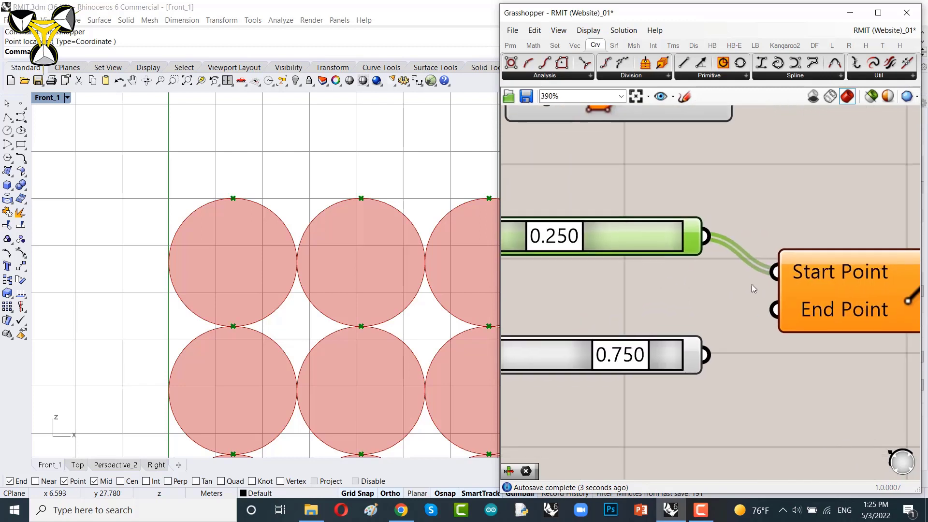
{"action": "left_click_drag", "start_coordinate": [703, 357], "coordinate": [774, 310]}
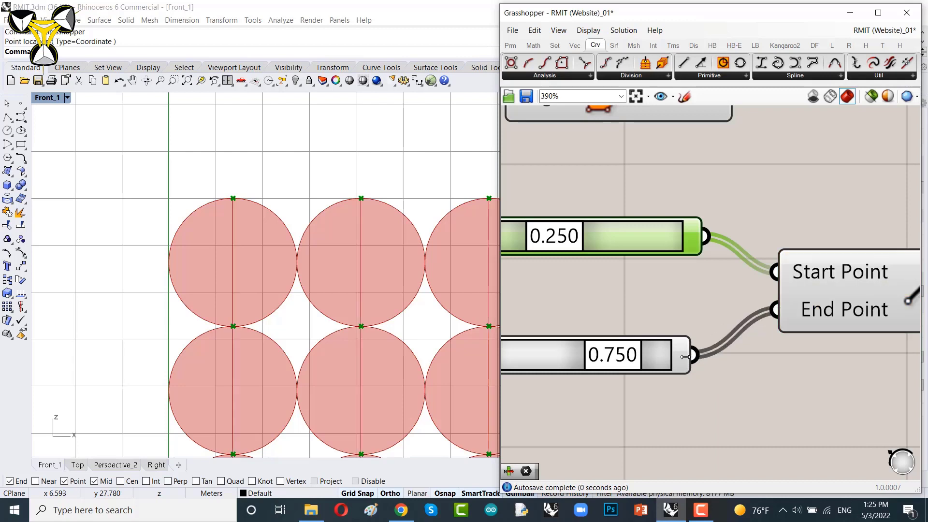
{"action": "mouse_move", "coordinate": [689, 356]}
{"action": "left_mouse_down"}
{"action": "mouse_move", "coordinate": [674, 357]}
{"action": "mouse_move", "coordinate": [704, 357]}
{"action": "left_mouse_up"}
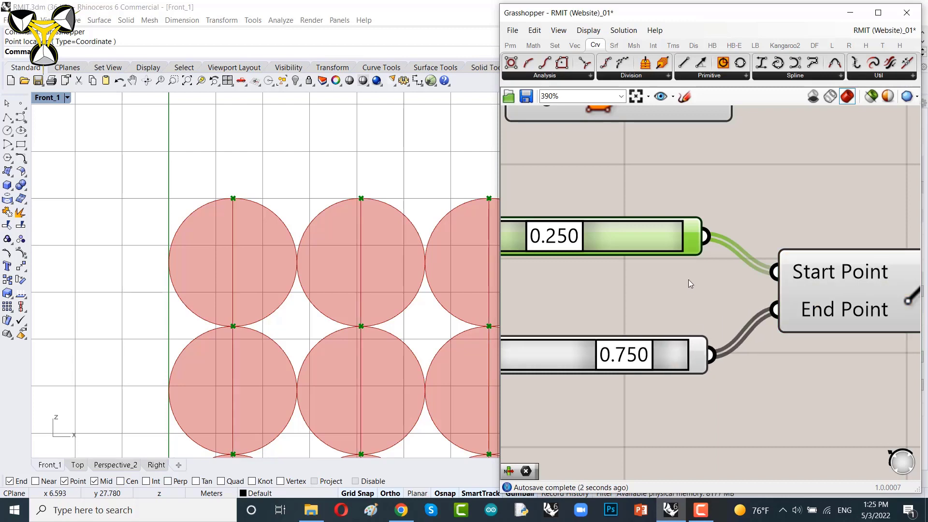
{"action": "scroll", "coordinate": [735, 339], "scroll_direction": "down", "scroll_amount": 5}
{"action": "left_click", "coordinate": [739, 315]}
{"action": "left_click_drag", "start_coordinate": [738, 316], "coordinate": [737, 318]}
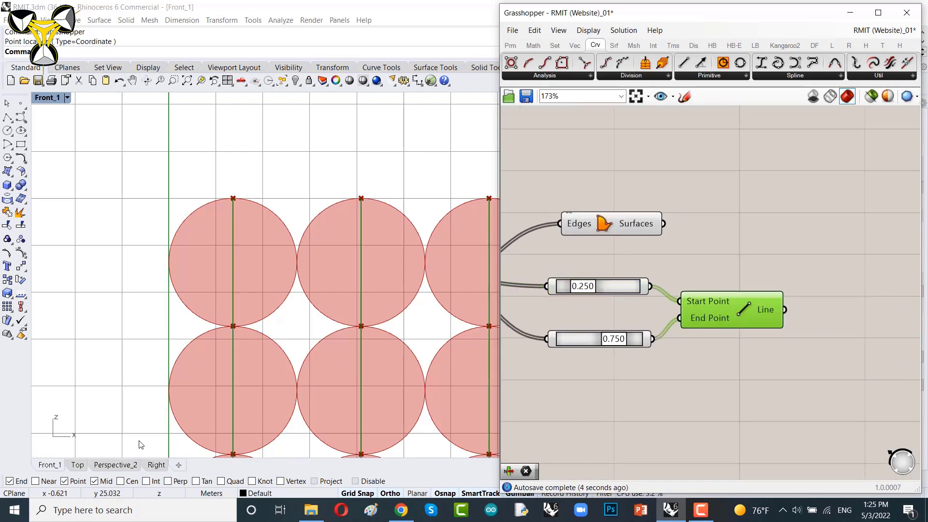
Step: Inspect the new lines across the cylinders in the Perspective viewport
{"action": "left_click", "coordinate": [115, 465]}
{"action": "scroll", "coordinate": [284, 180], "scroll_direction": "up", "scroll_amount": 3}
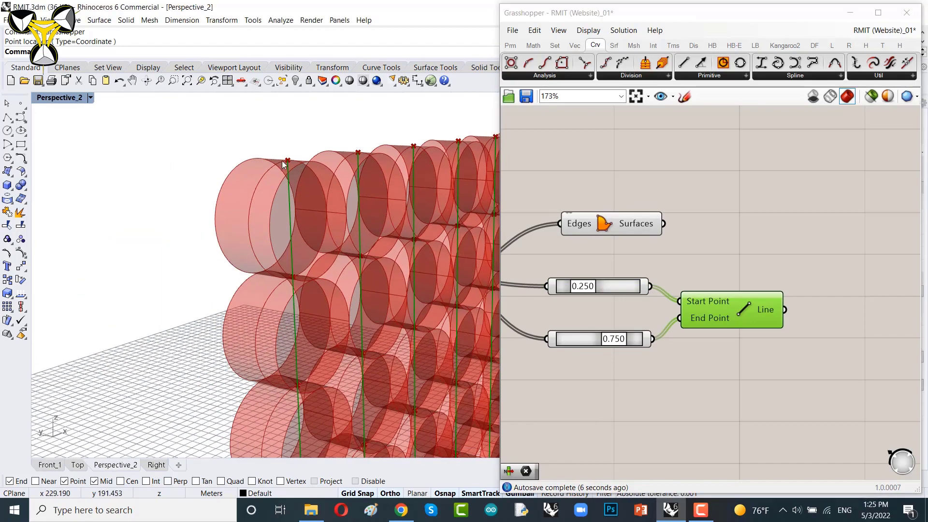
{"action": "scroll", "coordinate": [284, 180], "scroll_direction": "up", "scroll_amount": 3}
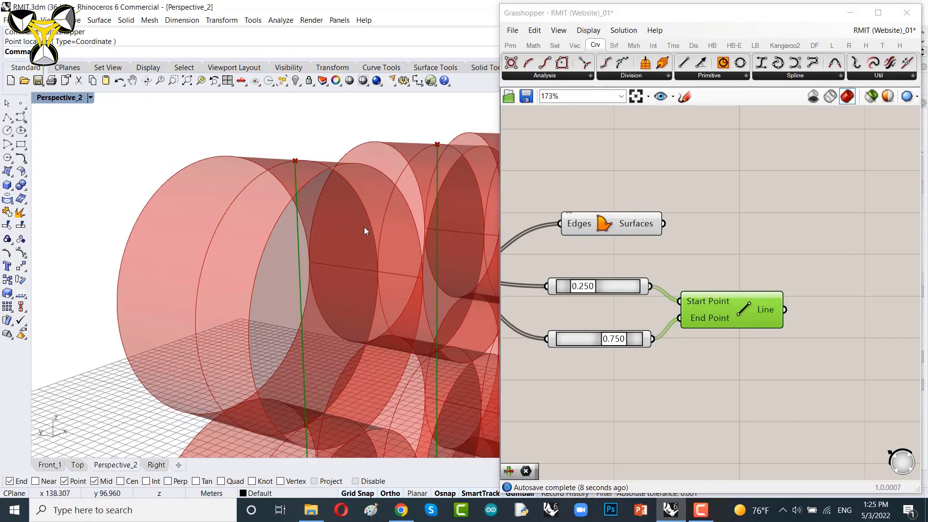
{"action": "scroll", "coordinate": [395, 275], "scroll_direction": "down", "scroll_amount": 5}
{"action": "right_click_drag", "start_coordinate": [394, 272], "coordinate": [372, 284]}
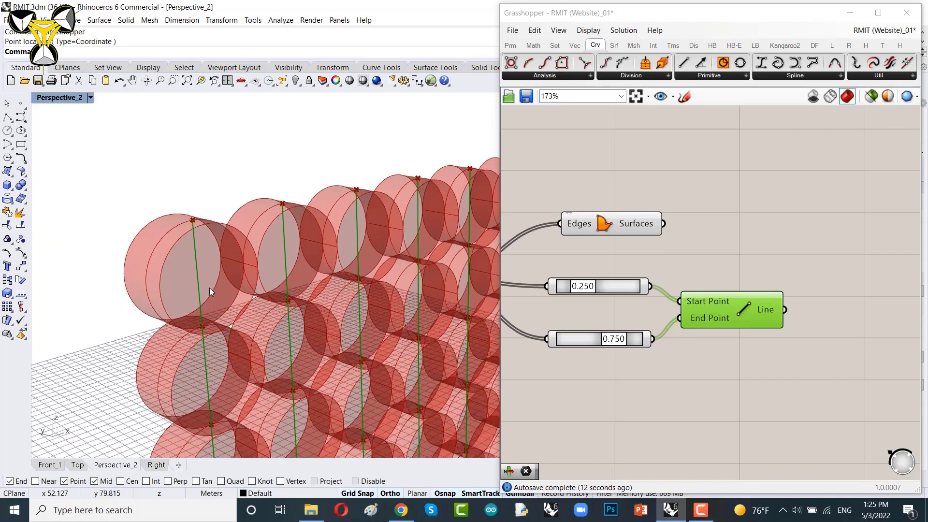
{"action": "scroll", "coordinate": [210, 289], "scroll_direction": "up", "scroll_amount": 2}
{"action": "scroll", "coordinate": [210, 288], "scroll_direction": "up", "scroll_amount": 2}
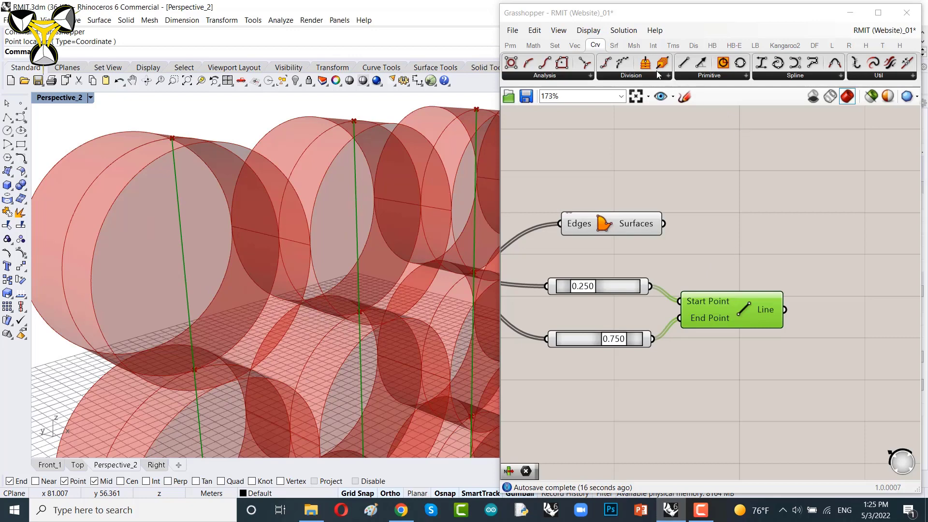
Step: Add a Pipe component and connect the Line output to its Curve input
{"action": "left_click", "coordinate": [614, 45]}
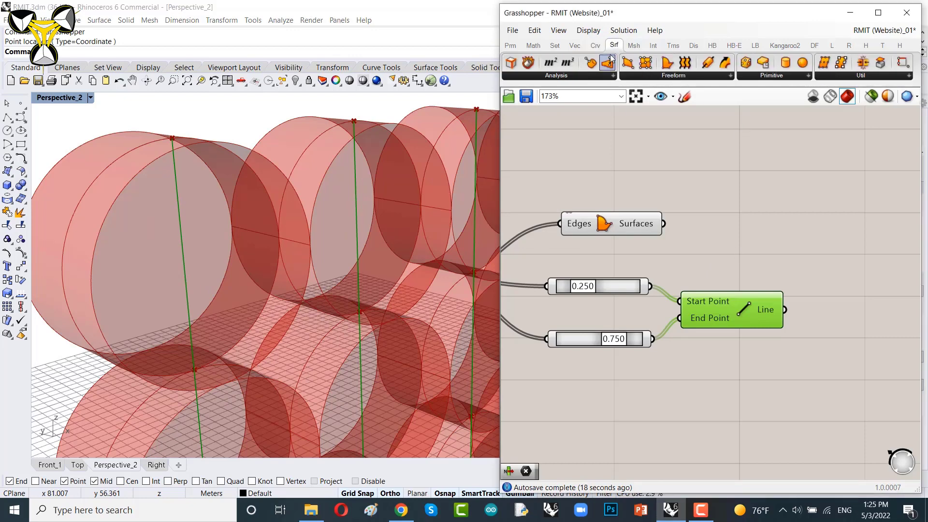
{"action": "left_click", "coordinate": [713, 65]}
{"action": "left_click", "coordinate": [894, 319]}
{"action": "right_click_drag", "start_coordinate": [824, 327], "coordinate": [686, 309]}
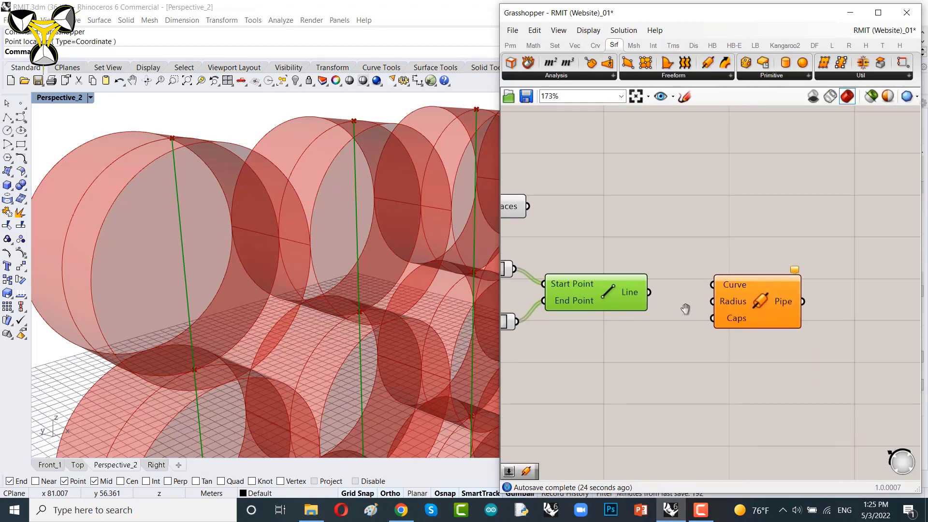
{"action": "scroll", "coordinate": [658, 304], "scroll_direction": "up", "scroll_amount": 2}
{"action": "left_click_drag", "start_coordinate": [644, 288], "coordinate": [881, 307]}
Step: Add a number slider, connect it to the Pipe Radius input and set it to 0.010
{"action": "scroll", "coordinate": [785, 298], "scroll_direction": "down", "scroll_amount": 4}
{"action": "right_click_drag", "start_coordinate": [778, 333], "coordinate": [710, 311]}
{"action": "scroll", "coordinate": [700, 305], "scroll_direction": "up", "scroll_amount": 5}
{"action": "double_click", "coordinate": [700, 305]}
{"action": "type", "text": "0"}
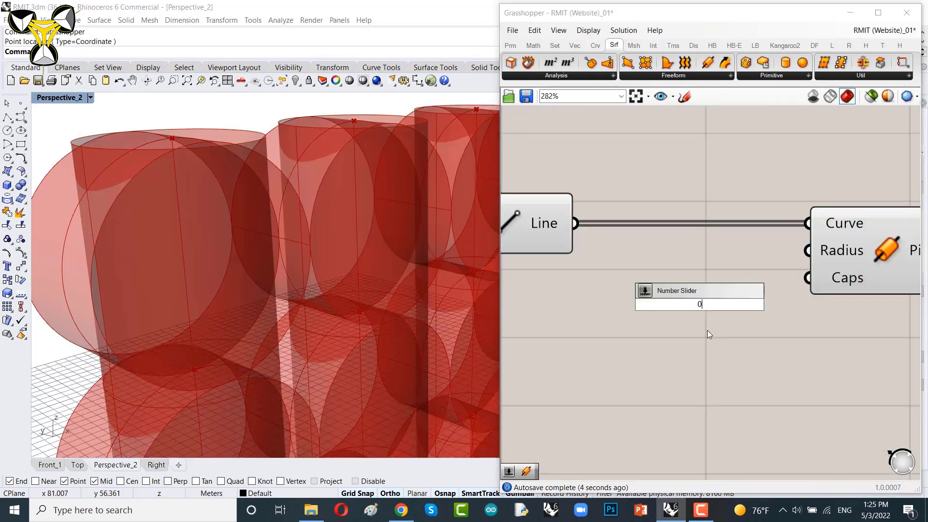
{"action": "type", "text": ".005"}
{"action": "key", "text": "Return"}
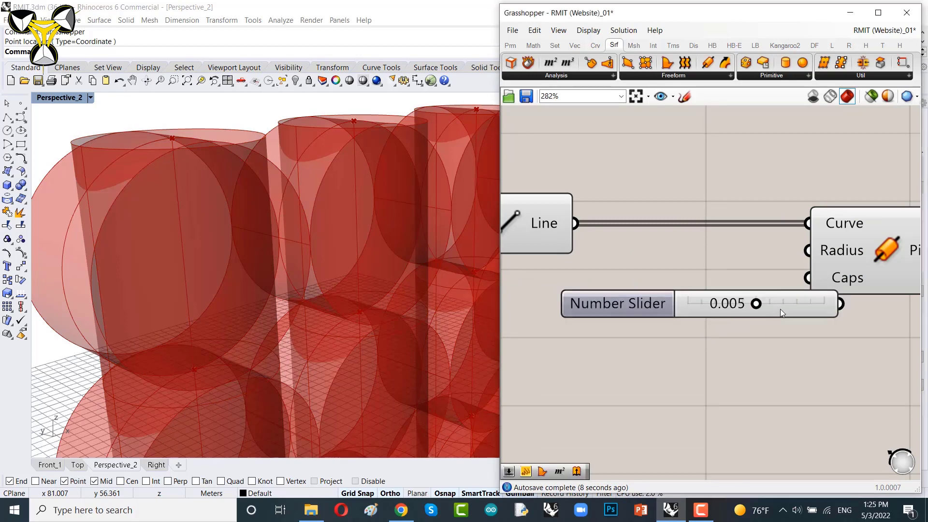
{"action": "left_click_drag", "start_coordinate": [770, 275], "coordinate": [808, 251]}
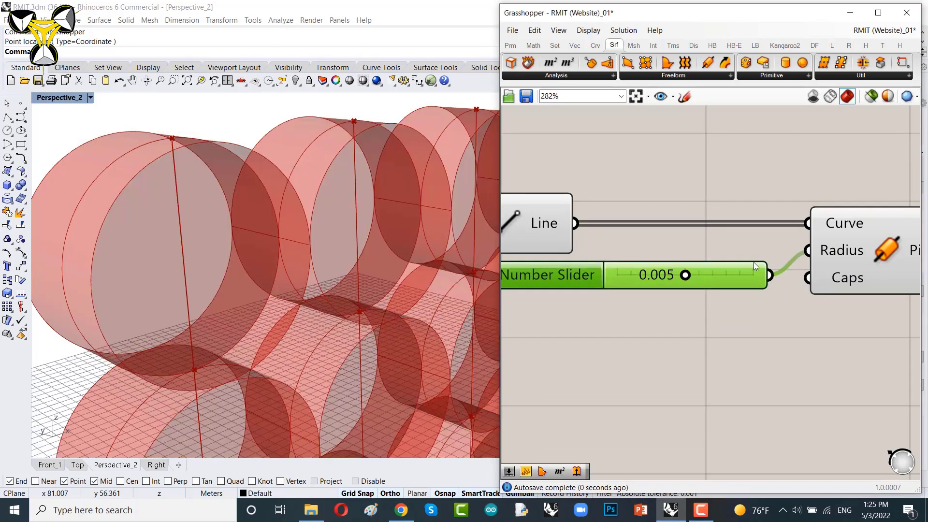
{"action": "left_click_drag", "start_coordinate": [686, 275], "coordinate": [754, 277]}
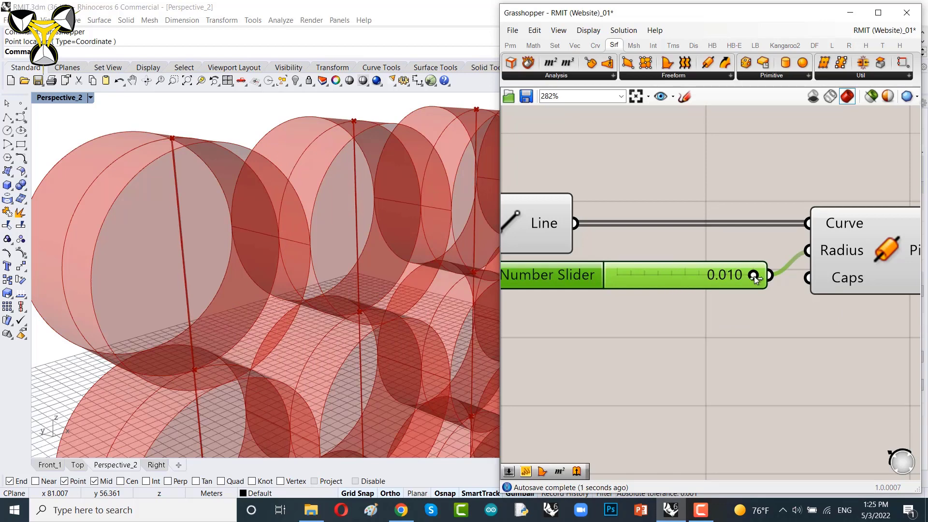
Step: Create a new number slider set to 0.02 and connect it to the Pipe component's Radius input
{"action": "left_click", "coordinate": [686, 332]}
{"action": "double_click", "coordinate": [684, 329]}
{"action": "type", "text": "0."}
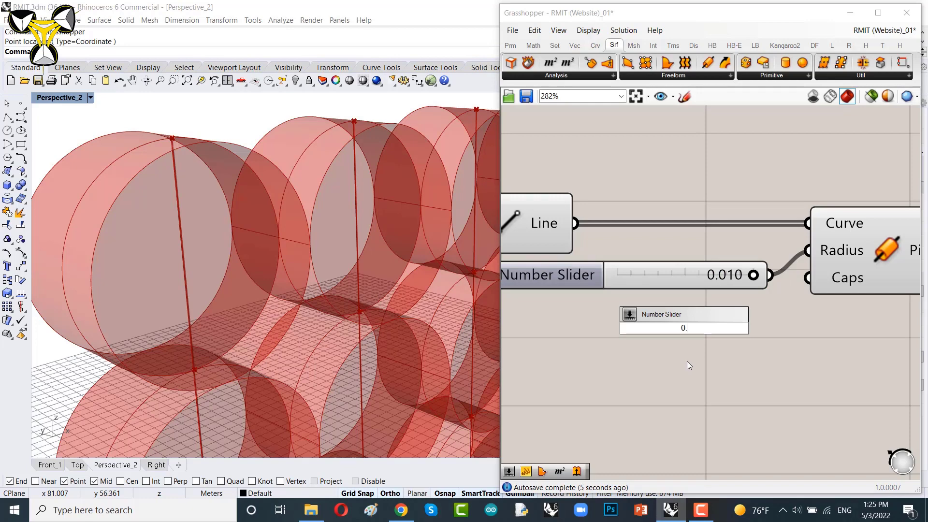
{"action": "type", "text": "2"}
{"action": "key", "text": "BackSpace"}
{"action": "type", "text": "02"}
{"action": "key", "text": "Return"}
{"action": "left_click_drag", "start_coordinate": [751, 337], "coordinate": [686, 312]}
{"action": "left_click_drag", "start_coordinate": [760, 302], "coordinate": [809, 250]}
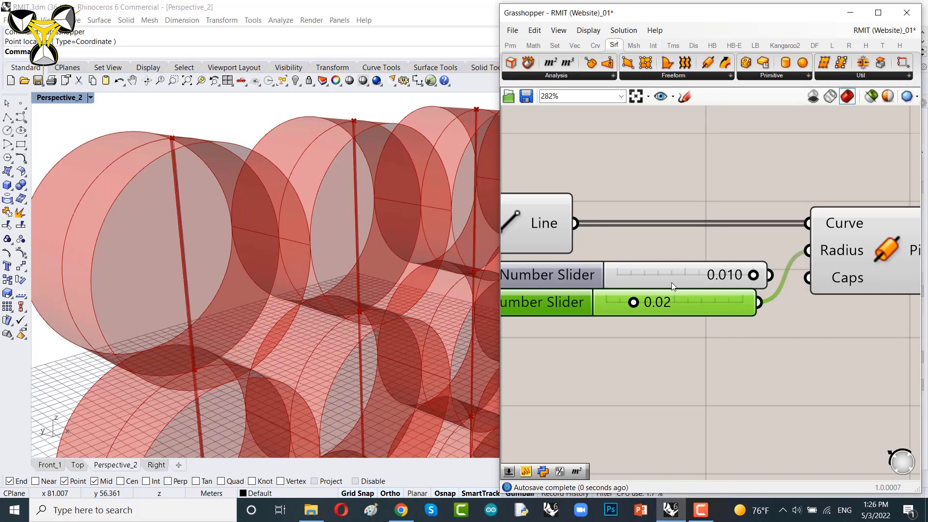
Step: Delete the old 0.010 slider and set the new radius slider to 0.04, checking the pipes in the viewport
{"action": "left_click", "coordinate": [637, 274]}
{"action": "key", "text": "Delete"}
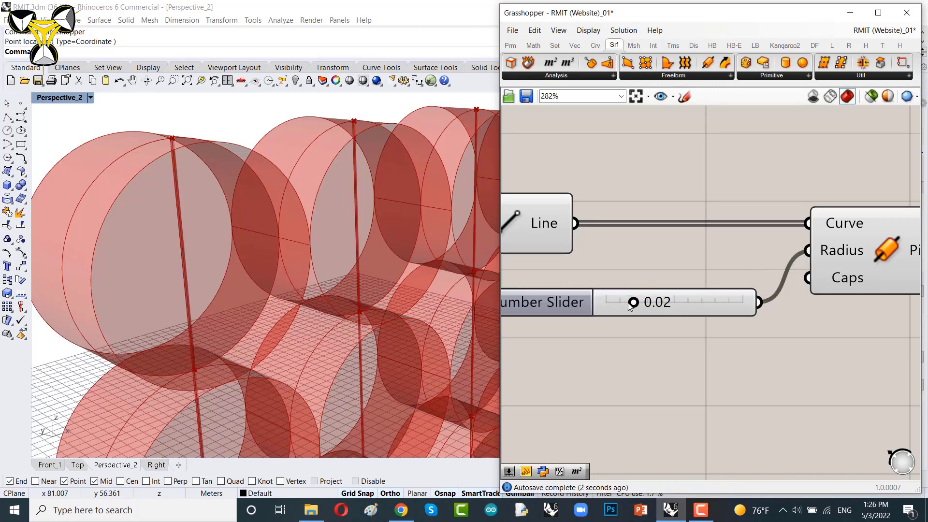
{"action": "left_click_drag", "start_coordinate": [630, 305], "coordinate": [644, 305]}
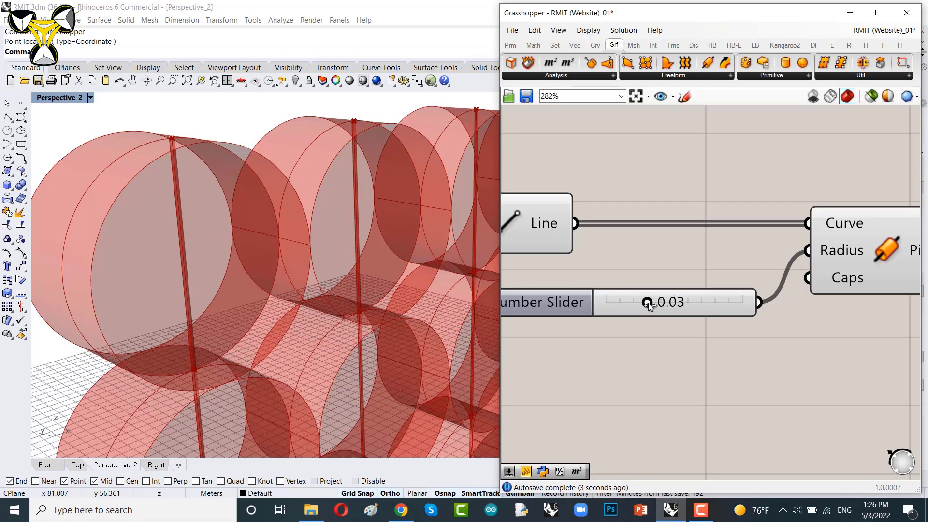
{"action": "left_click_drag", "start_coordinate": [650, 305], "coordinate": [697, 262]}
{"action": "scroll", "coordinate": [698, 262], "scroll_direction": "down", "scroll_amount": 5}
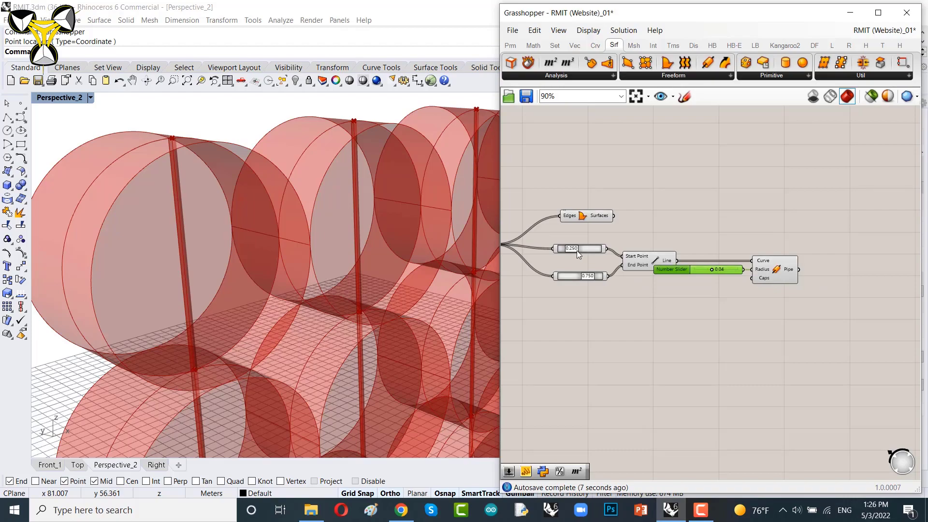
{"action": "scroll", "coordinate": [288, 233], "scroll_direction": "down", "scroll_amount": 5}
{"action": "scroll", "coordinate": [325, 258], "scroll_direction": "up", "scroll_amount": 5}
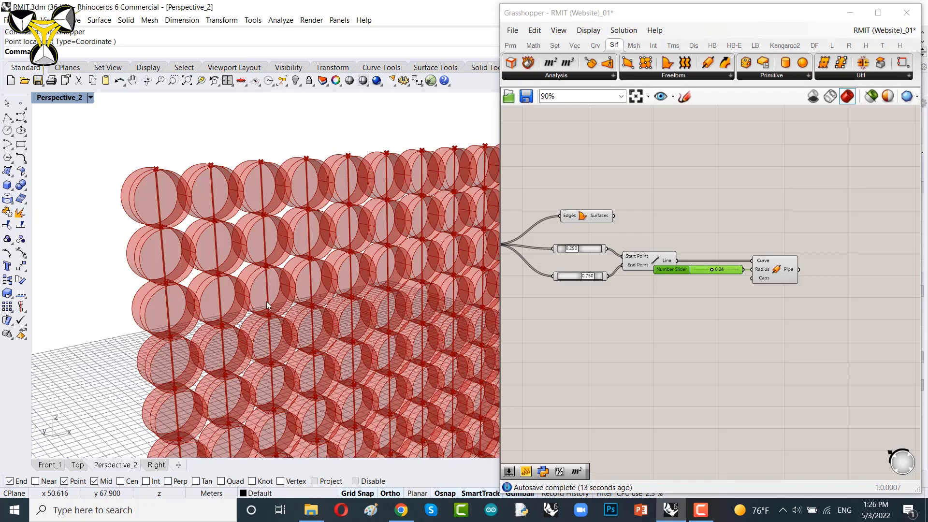
{"action": "right_click_drag", "start_coordinate": [266, 301], "coordinate": [282, 301]}
{"action": "scroll", "coordinate": [283, 301], "scroll_direction": "down", "scroll_amount": 3}
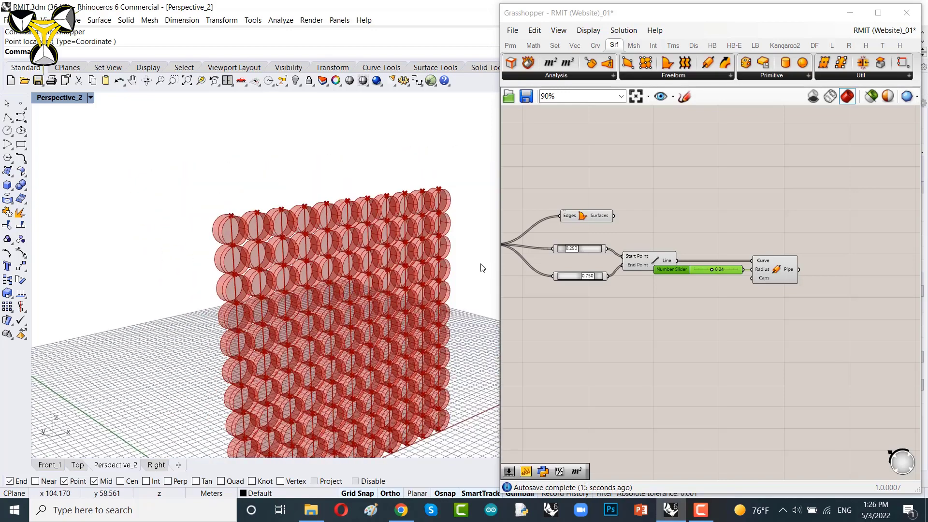
{"action": "scroll", "coordinate": [692, 229], "scroll_direction": "up", "scroll_amount": 2}
Step: Turn off preview for the selected point and Line components
{"action": "left_click_drag", "start_coordinate": [653, 218], "coordinate": [854, 228]}
{"action": "right_click_drag", "start_coordinate": [700, 213], "coordinate": [835, 216]}
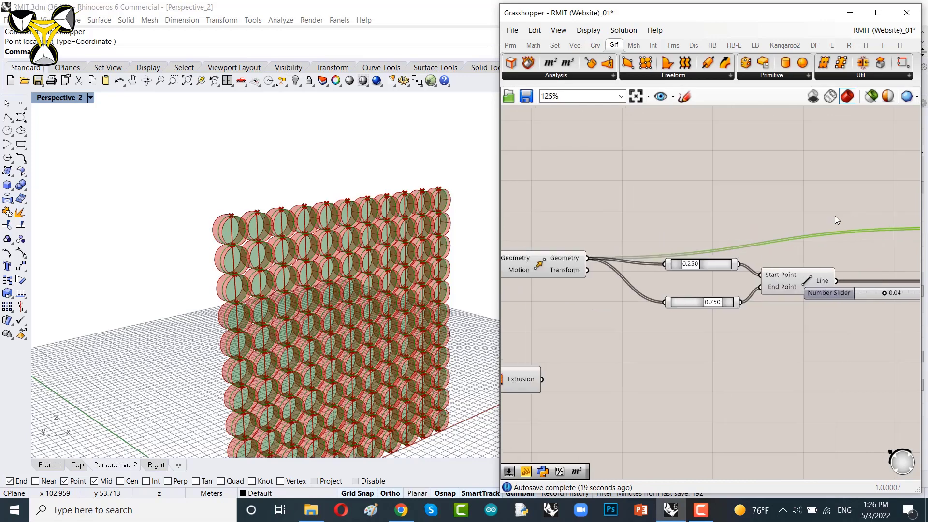
{"action": "left_click_drag", "start_coordinate": [846, 202], "coordinate": [629, 353]}
{"action": "right_click", "coordinate": [620, 201]}
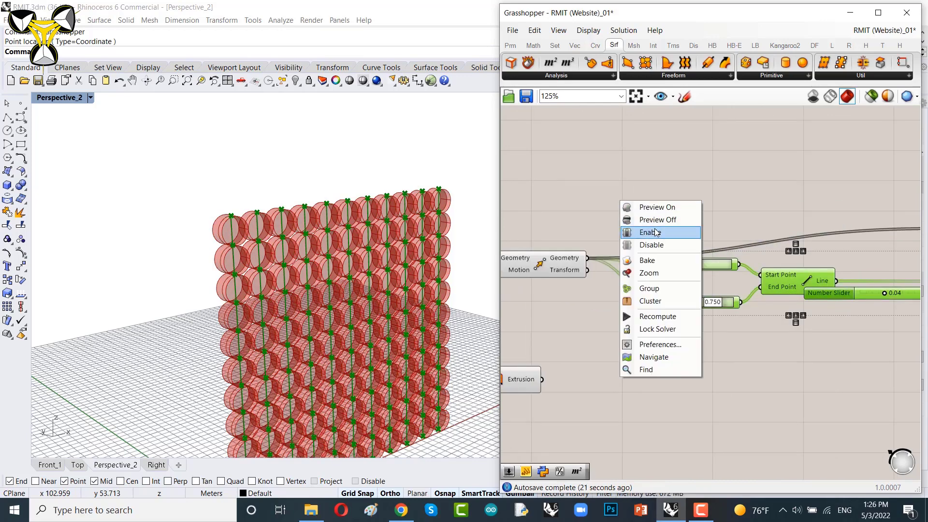
{"action": "left_click", "coordinate": [648, 220]}
{"action": "right_click_drag", "start_coordinate": [672, 199], "coordinate": [689, 199]}
{"action": "scroll", "coordinate": [619, 258], "scroll_direction": "up", "scroll_amount": 4}
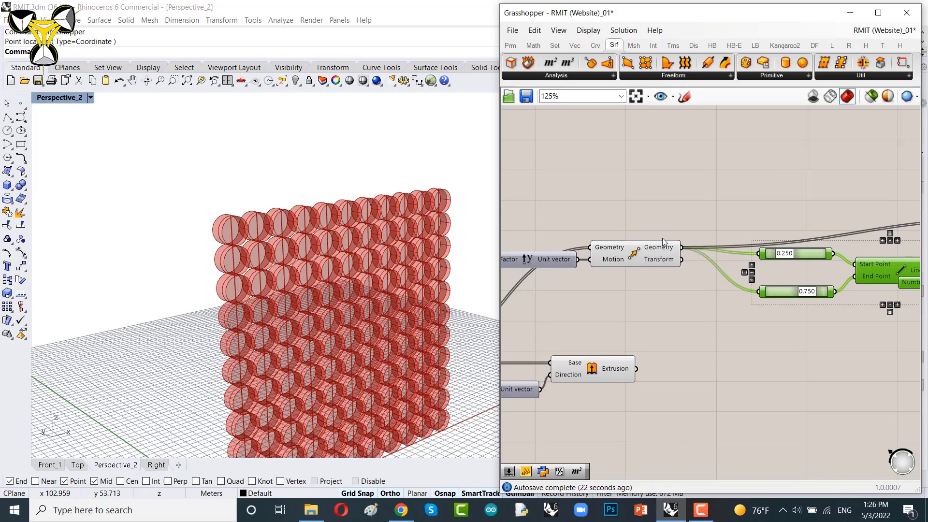
Step: Toggle the Move component's preview and highlight the Extrusion component to check the cylinders
{"action": "left_click", "coordinate": [620, 257]}
{"action": "right_click", "coordinate": [659, 184]}
{"action": "left_click", "coordinate": [679, 193]}
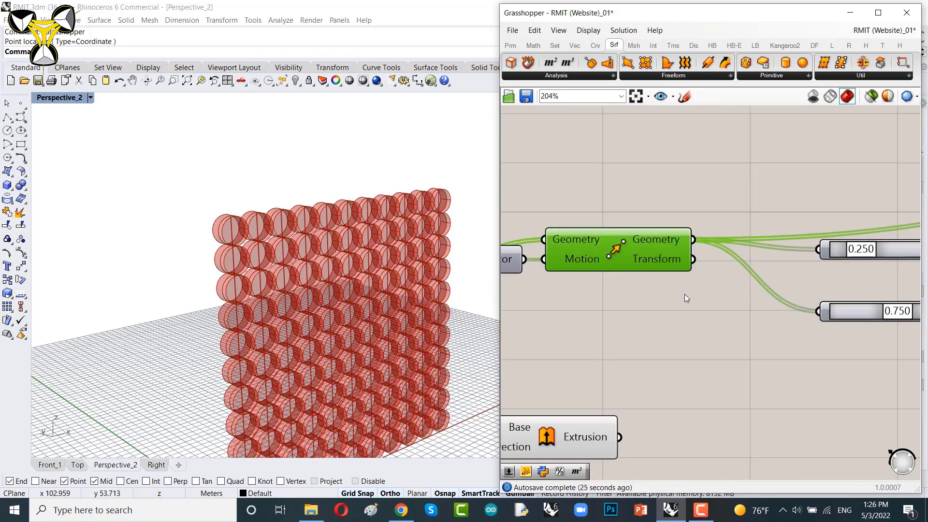
{"action": "scroll", "coordinate": [677, 299], "scroll_direction": "down", "scroll_amount": 5}
{"action": "left_click", "coordinate": [625, 344]}
{"action": "scroll", "coordinate": [624, 346], "scroll_direction": "up", "scroll_amount": 4}
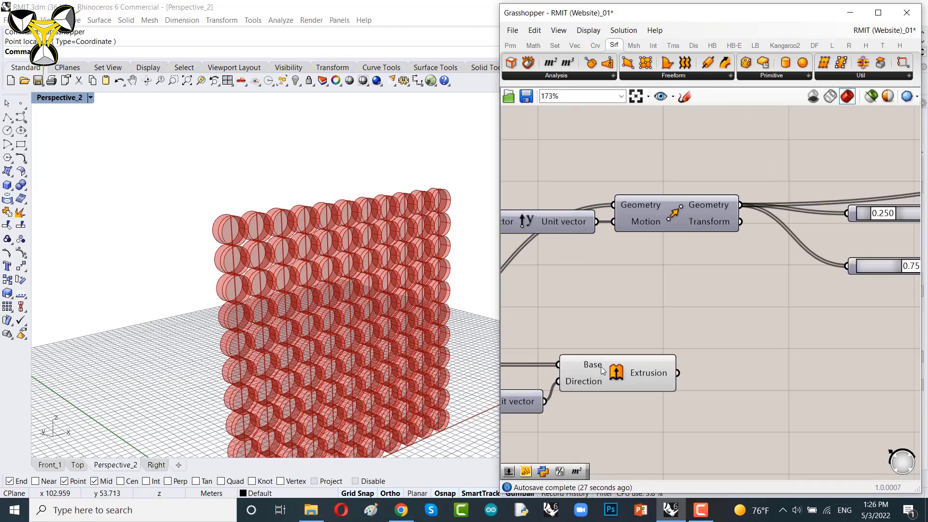
{"action": "left_click", "coordinate": [613, 369]}
{"action": "scroll", "coordinate": [264, 252], "scroll_direction": "up", "scroll_amount": 4}
{"action": "scroll", "coordinate": [264, 253], "scroll_direction": "down", "scroll_amount": 2}
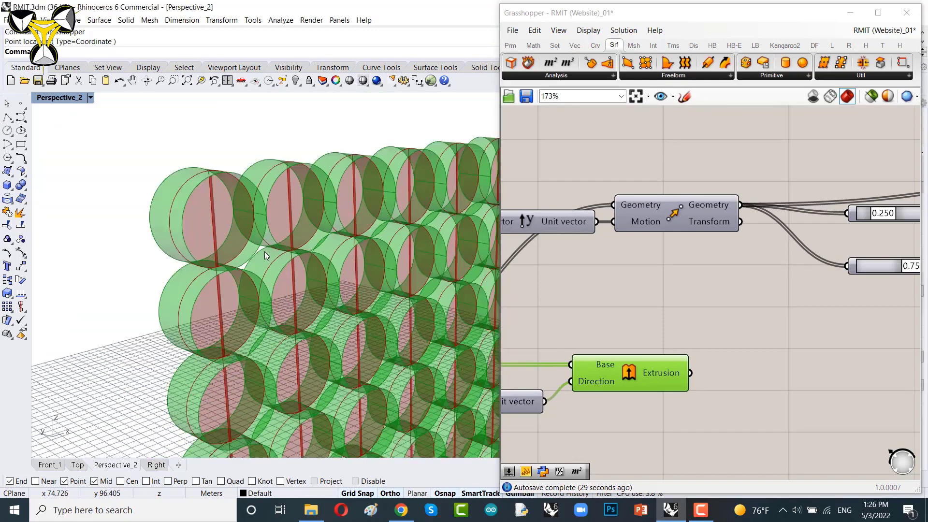
{"action": "scroll", "coordinate": [262, 251], "scroll_direction": "up", "scroll_amount": 2}
{"action": "left_click", "coordinate": [730, 302]}
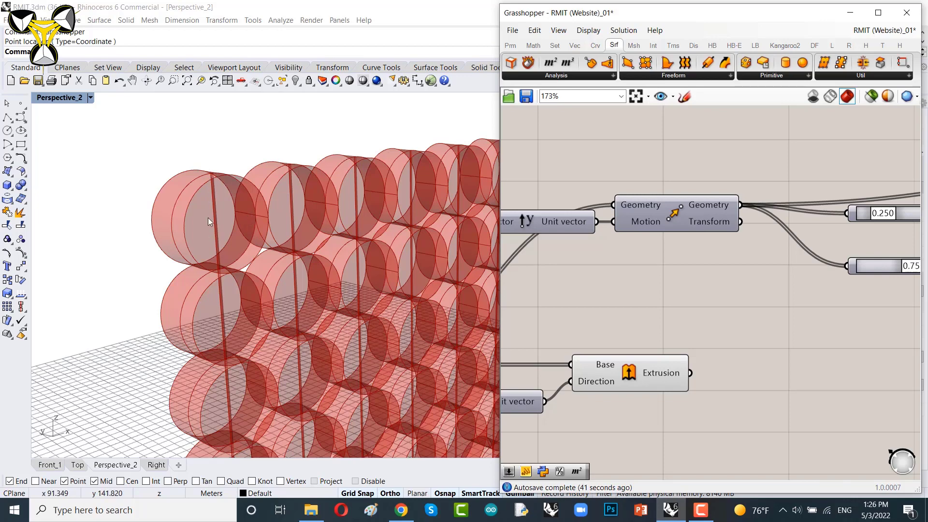
Step: Add a Rotate component and connect the Surface from Edges output to its Geometry input
{"action": "right_click_drag", "start_coordinate": [735, 259], "coordinate": [551, 268]}
{"action": "scroll", "coordinate": [550, 268], "scroll_direction": "down", "scroll_amount": 9}
{"action": "right_click_drag", "start_coordinate": [643, 260], "coordinate": [671, 257]}
{"action": "scroll", "coordinate": [631, 263], "scroll_direction": "up", "scroll_amount": 9}
{"action": "left_click", "coordinate": [624, 165]}
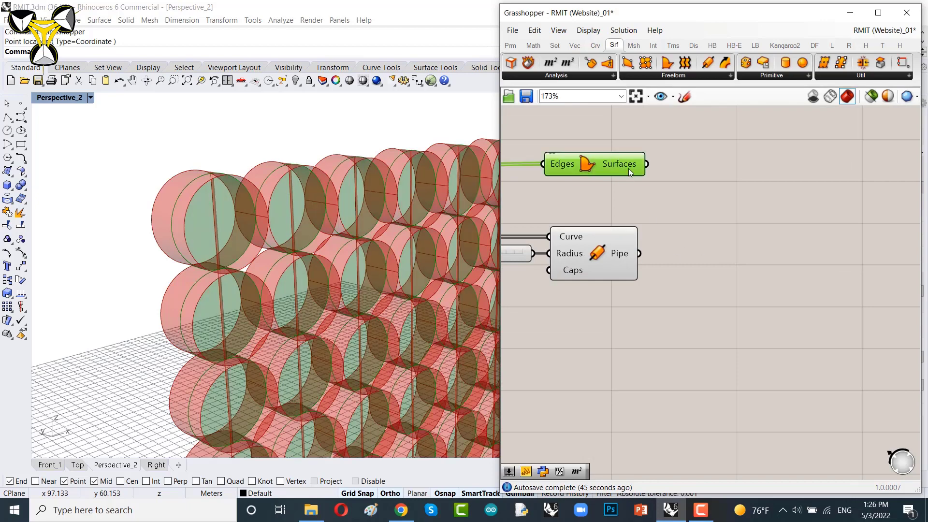
{"action": "right_click_drag", "start_coordinate": [648, 209], "coordinate": [778, 320]}
{"action": "left_click_drag", "start_coordinate": [744, 280], "coordinate": [742, 196]}
{"action": "right_click_drag", "start_coordinate": [774, 311], "coordinate": [606, 335]}
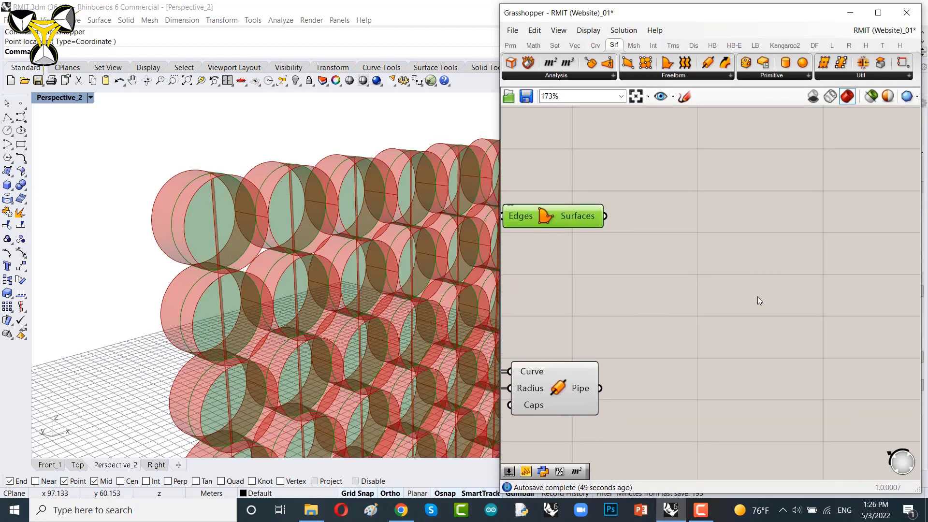
{"action": "double_click", "coordinate": [730, 288]}
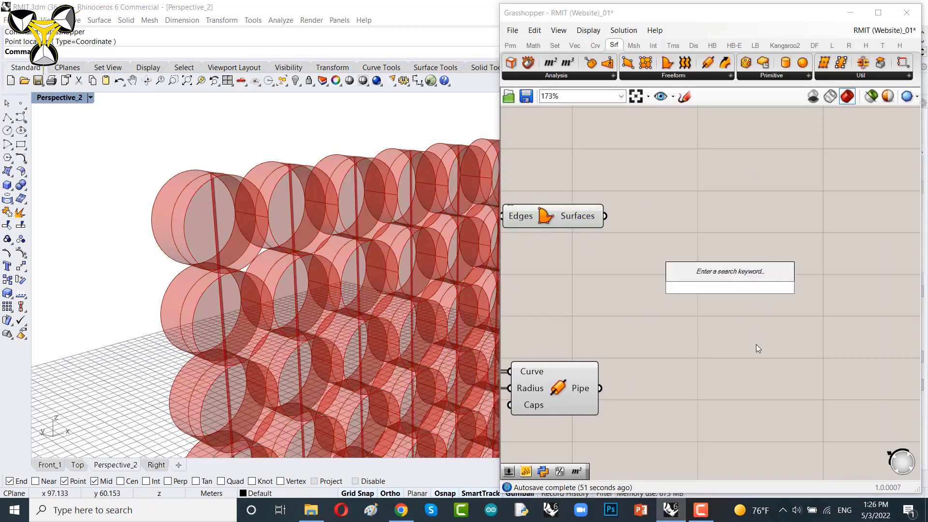
{"action": "type", "text": "rotat"}
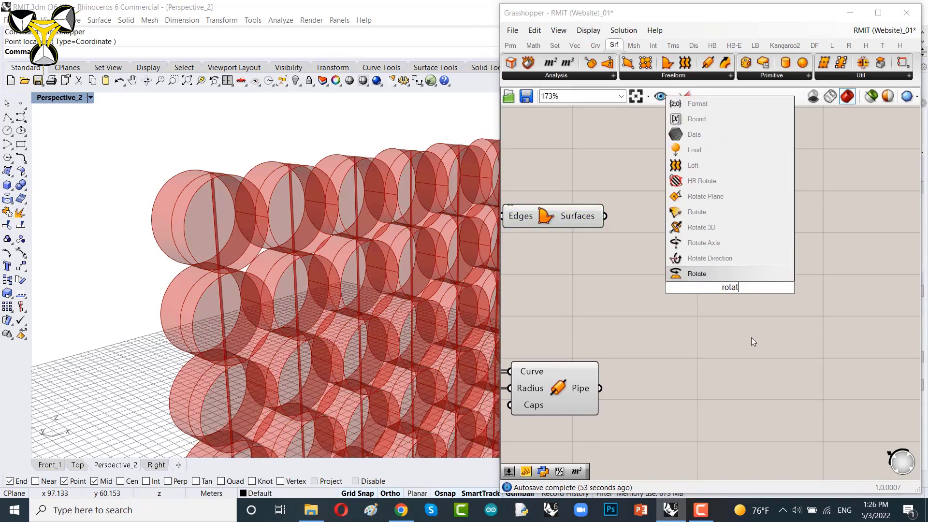
{"action": "type", "text": "e"}
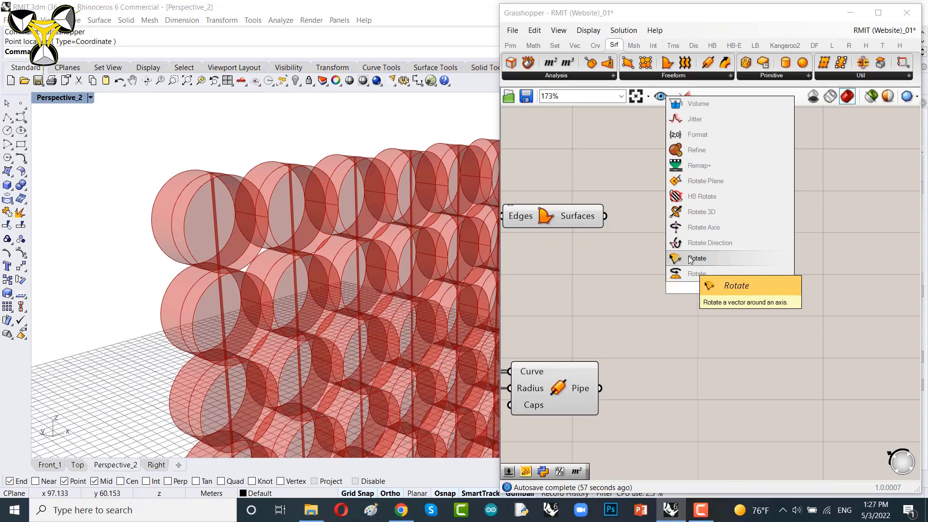
{"action": "left_click", "coordinate": [697, 214]}
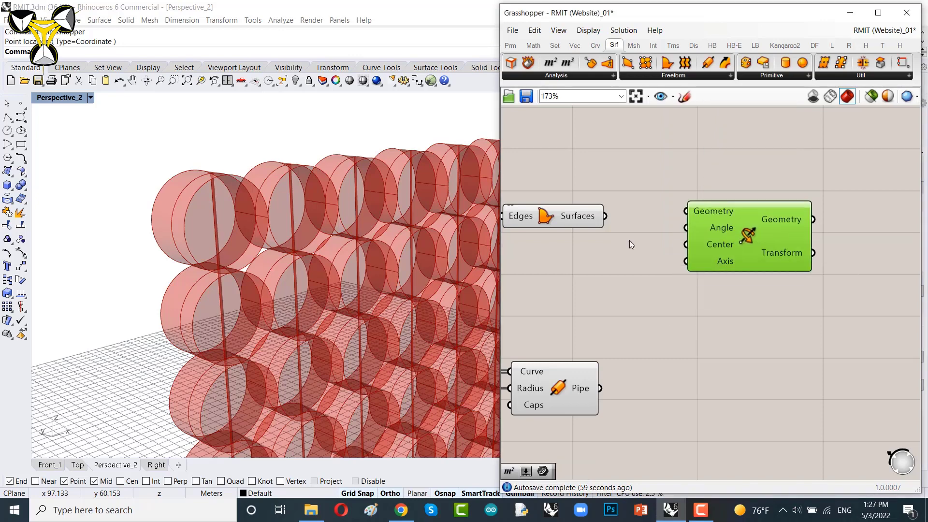
{"action": "left_click_drag", "start_coordinate": [605, 216], "coordinate": [687, 212]}
Step: Navigate the canvas to locate the Circle and Move components feeding the definition
{"action": "left_click_drag", "start_coordinate": [738, 231], "coordinate": [859, 233]}
{"action": "right_click_drag", "start_coordinate": [772, 259], "coordinate": [680, 261]}
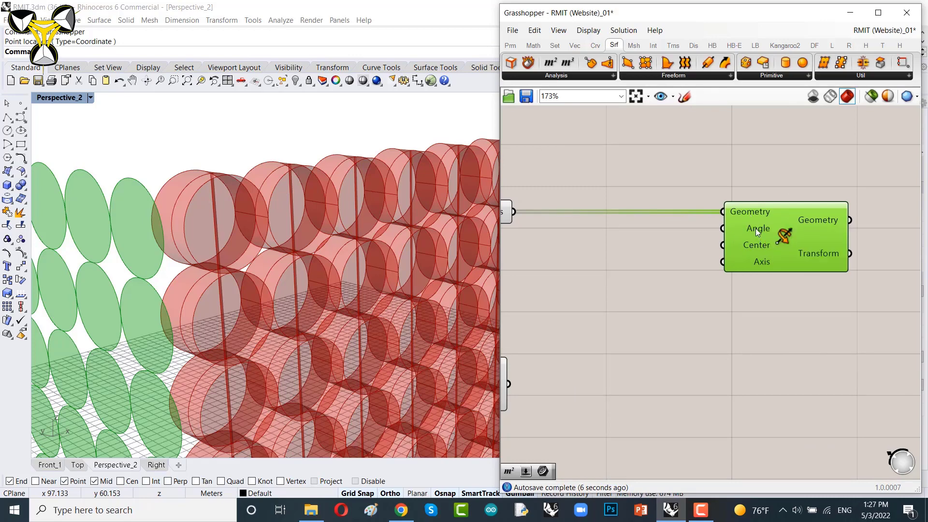
{"action": "mouse_move", "coordinate": [755, 228]}
{"action": "mouse_move", "coordinate": [761, 262]}
{"action": "scroll", "coordinate": [755, 249], "scroll_direction": "down", "scroll_amount": 5}
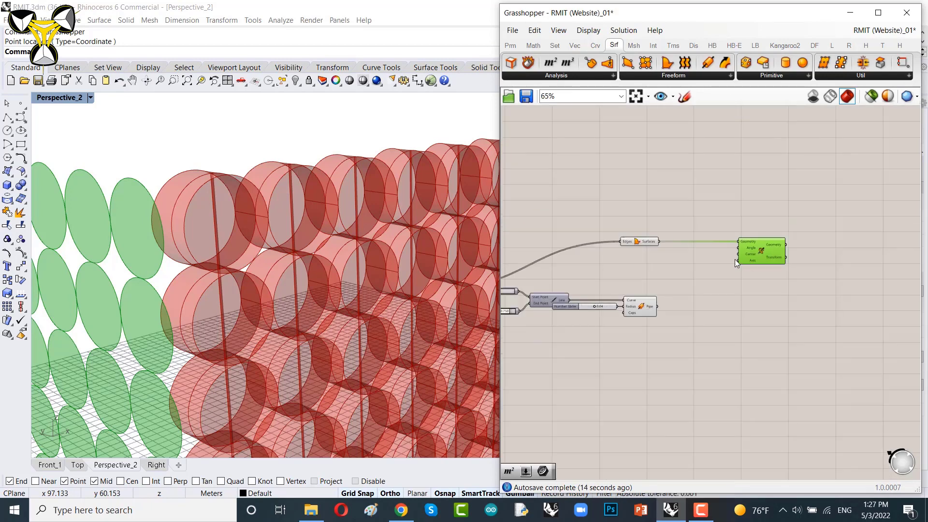
{"action": "right_click_drag", "start_coordinate": [542, 294], "coordinate": [675, 287]}
{"action": "scroll", "coordinate": [619, 285], "scroll_direction": "up", "scroll_amount": 4}
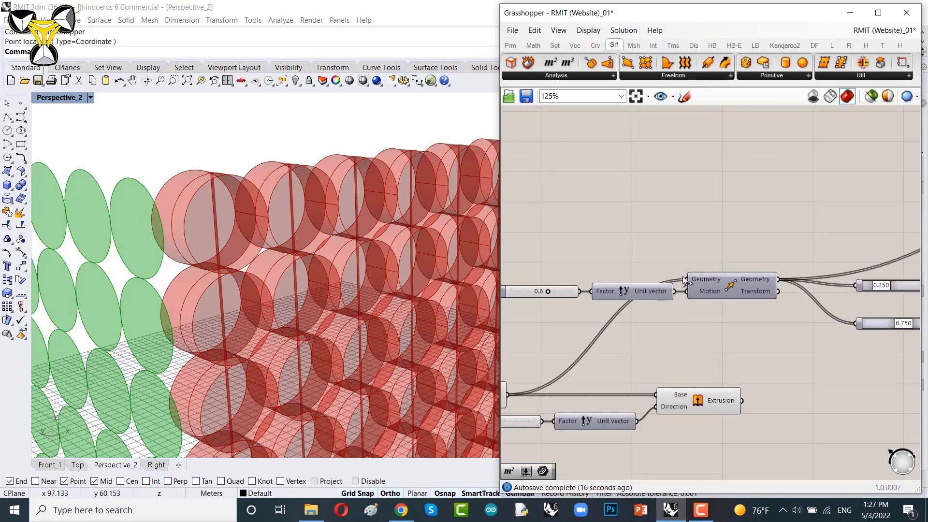
{"action": "scroll", "coordinate": [688, 247], "scroll_direction": "down", "scroll_amount": 5}
{"action": "right_click_drag", "start_coordinate": [583, 292], "coordinate": [721, 274]}
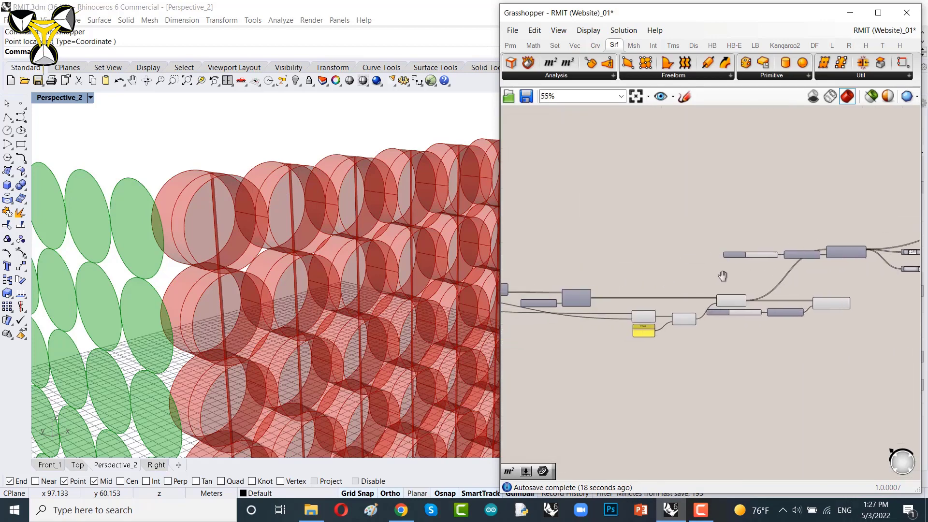
{"action": "scroll", "coordinate": [855, 267], "scroll_direction": "up", "scroll_amount": 3}
{"action": "left_click", "coordinate": [625, 344]}
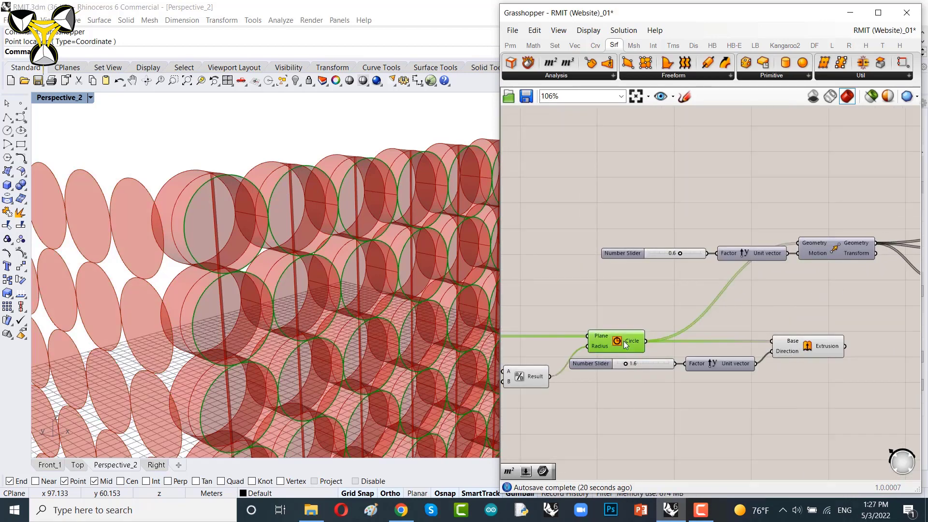
{"action": "scroll", "coordinate": [741, 309], "scroll_direction": "down", "scroll_amount": 2}
{"action": "right_click_drag", "start_coordinate": [816, 295], "coordinate": [614, 310]}
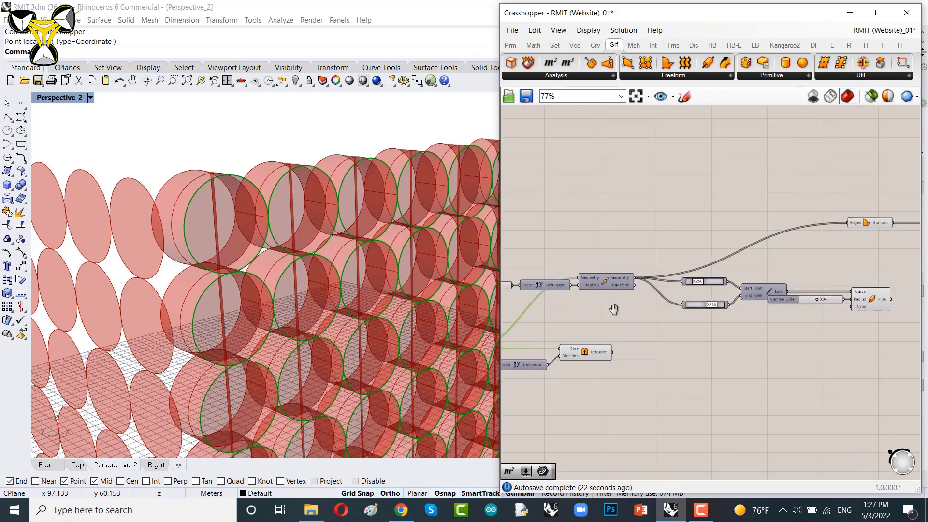
{"action": "scroll", "coordinate": [665, 286], "scroll_direction": "up", "scroll_amount": 4}
{"action": "left_click", "coordinate": [574, 282]}
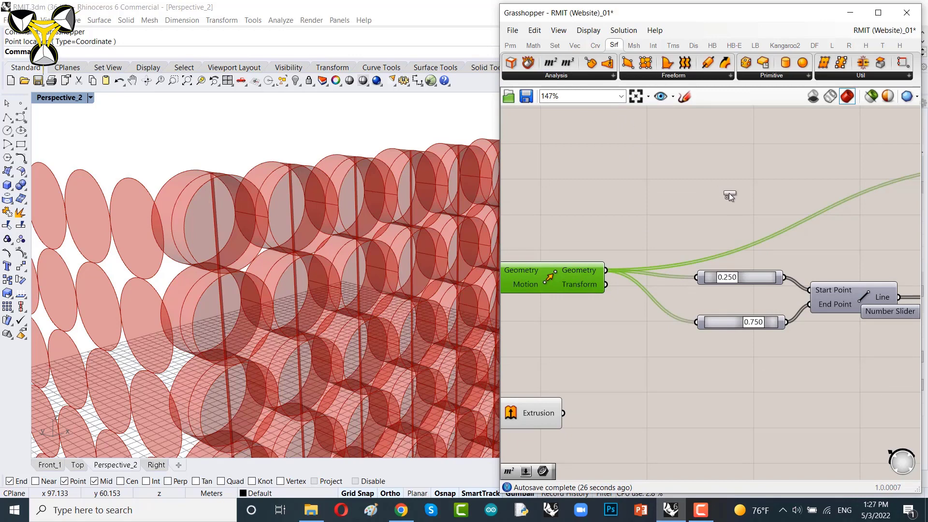
Step: Connect the Move geometry to an Area component and its Centroid output to the Rotate Center input
{"action": "left_click_drag", "start_coordinate": [729, 194], "coordinate": [731, 195]}
{"action": "left_click_drag", "start_coordinate": [607, 269], "coordinate": [680, 195]}
{"action": "right_click_drag", "start_coordinate": [692, 215], "coordinate": [596, 237]}
{"action": "left_click_drag", "start_coordinate": [603, 210], "coordinate": [765, 234]}
{"action": "right_click_drag", "start_coordinate": [769, 234], "coordinate": [549, 236]}
{"action": "left_click_drag", "start_coordinate": [588, 238], "coordinate": [753, 224]}
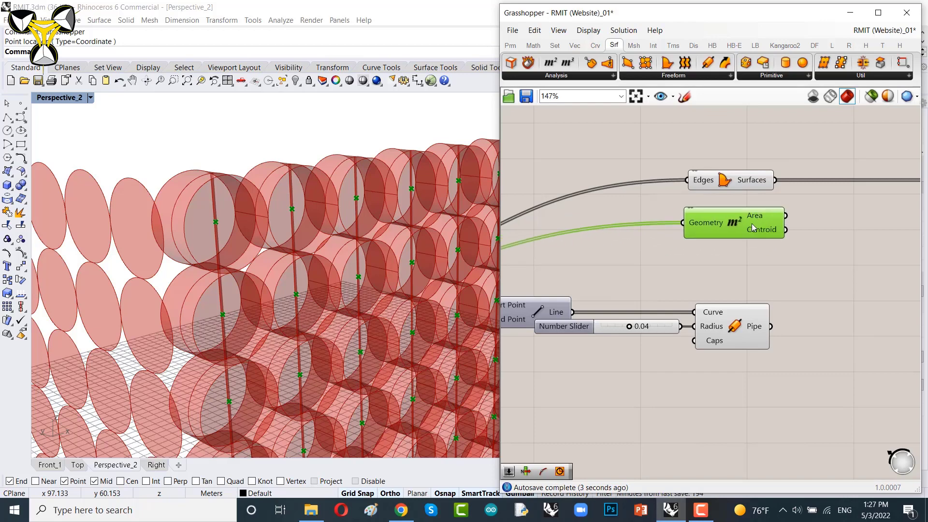
{"action": "right_click_drag", "start_coordinate": [822, 218], "coordinate": [615, 261]}
{"action": "left_click_drag", "start_coordinate": [580, 273], "coordinate": [746, 252]}
{"action": "right_click_drag", "start_coordinate": [613, 254], "coordinate": [710, 257]}
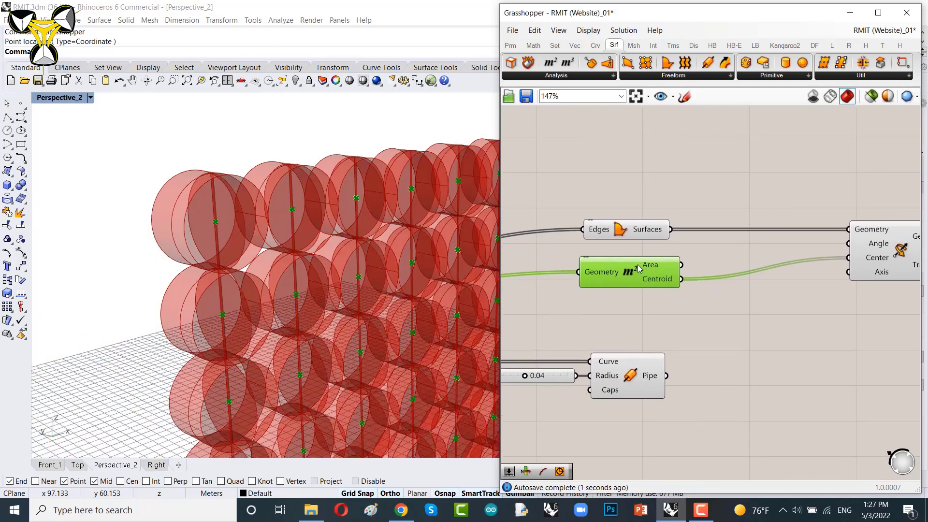
{"action": "left_click_drag", "start_coordinate": [642, 270], "coordinate": [635, 266]}
Step: Turn off the Area component's preview and inspect the panels in the Perspective viewport
{"action": "right_click_drag", "start_coordinate": [333, 249], "coordinate": [305, 253]}
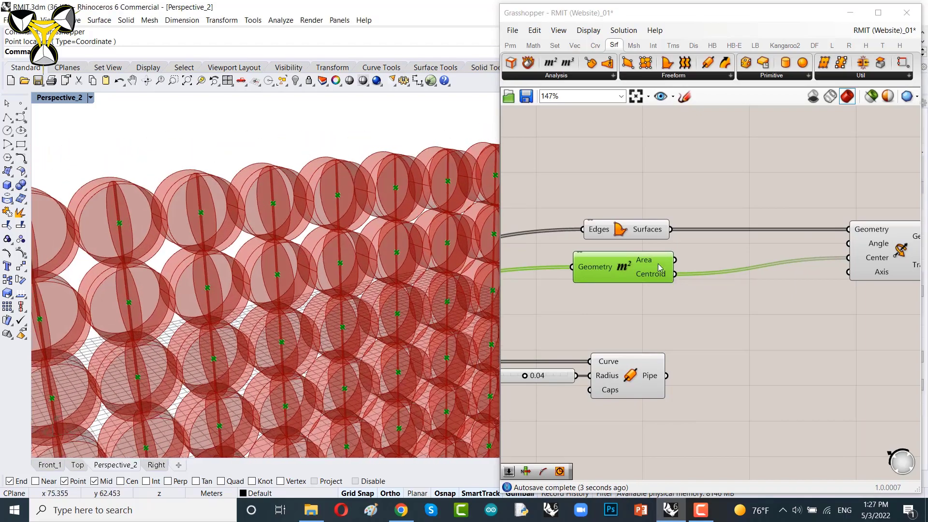
{"action": "right_click", "coordinate": [634, 146]}
{"action": "left_click", "coordinate": [660, 162]}
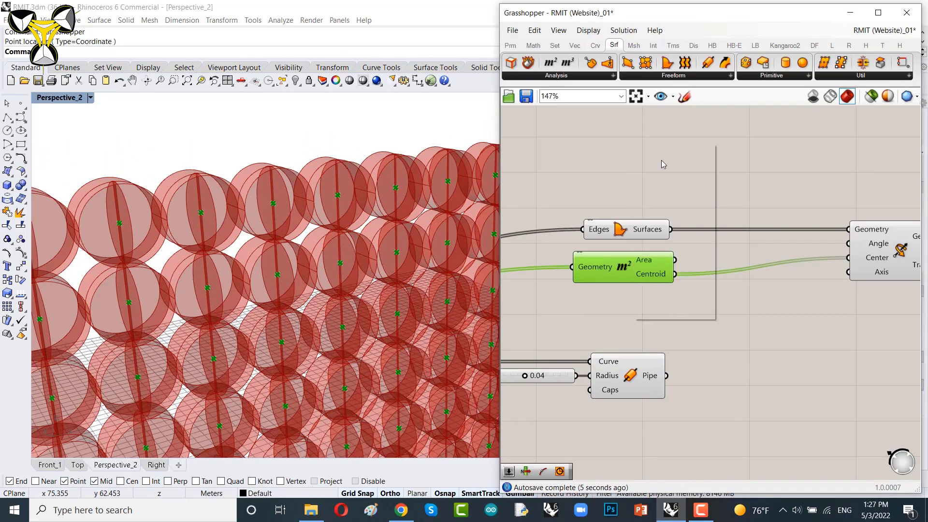
{"action": "right_click_drag", "start_coordinate": [290, 263], "coordinate": [241, 280]}
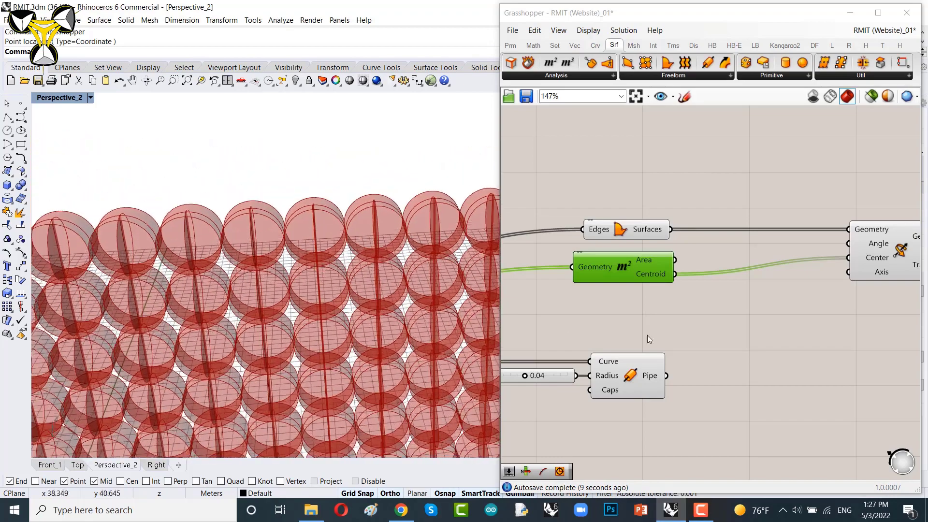
{"action": "left_click_drag", "start_coordinate": [619, 262], "coordinate": [619, 251]}
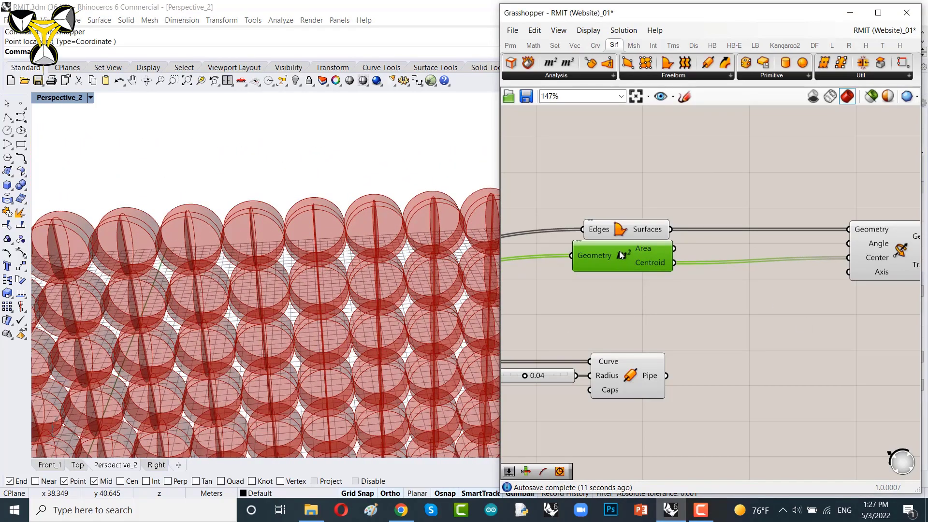
Step: Add a Number Slider with a range of 0 to 90 near the Rotate component
{"action": "scroll", "coordinate": [770, 259], "scroll_direction": "up", "scroll_amount": 3}
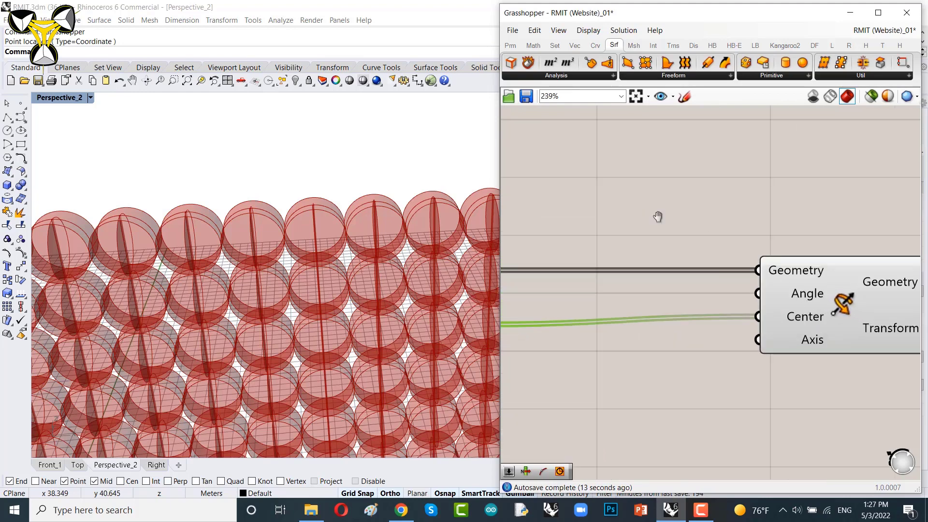
{"action": "right_click_drag", "start_coordinate": [656, 216], "coordinate": [733, 226]}
{"action": "double_click", "coordinate": [640, 225]}
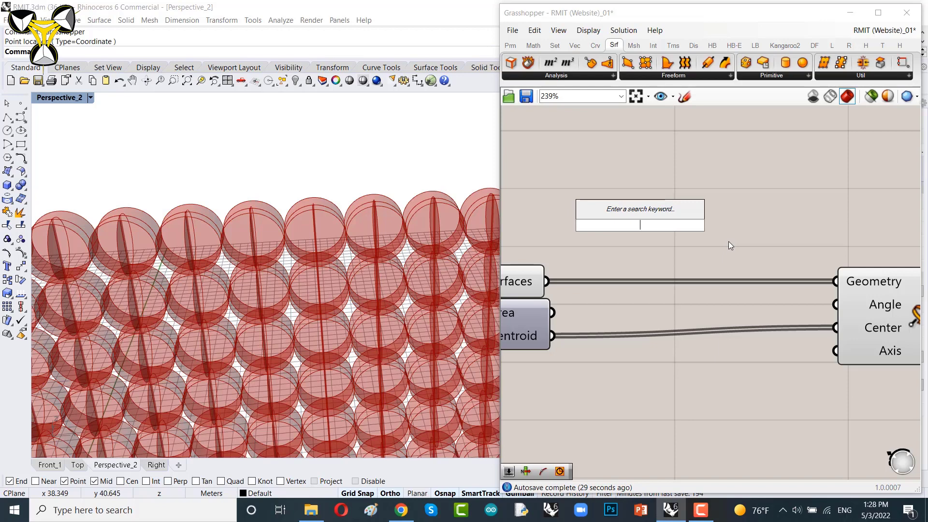
{"action": "type", "text": "0."}
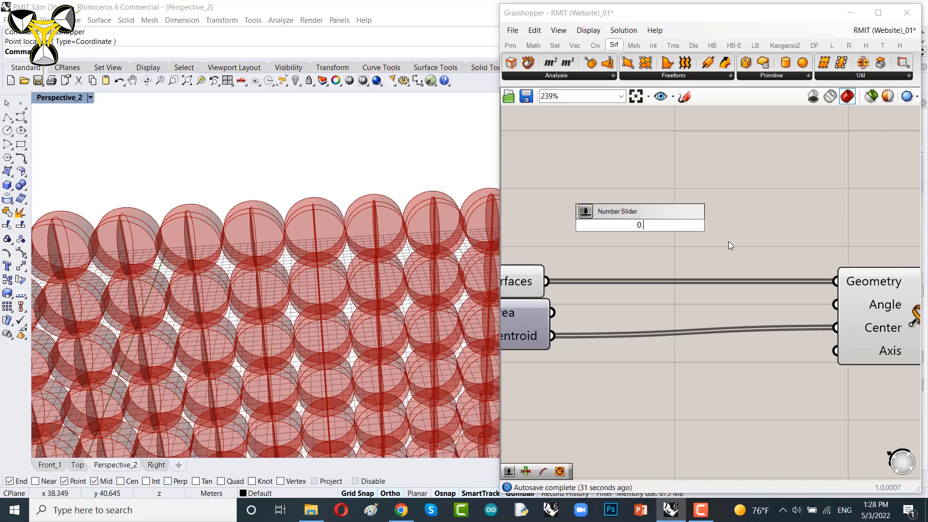
{"action": "type", "text": ".90"}
{"action": "key", "text": "Return"}
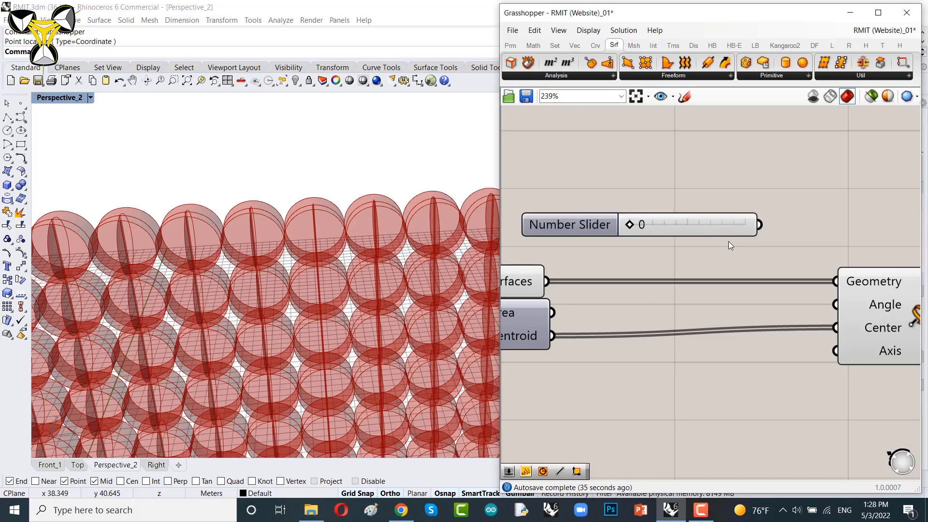
Step: Connect the Number Slider output to the Rotate component's Angle input
{"action": "left_click_drag", "start_coordinate": [760, 225], "coordinate": [828, 306]}
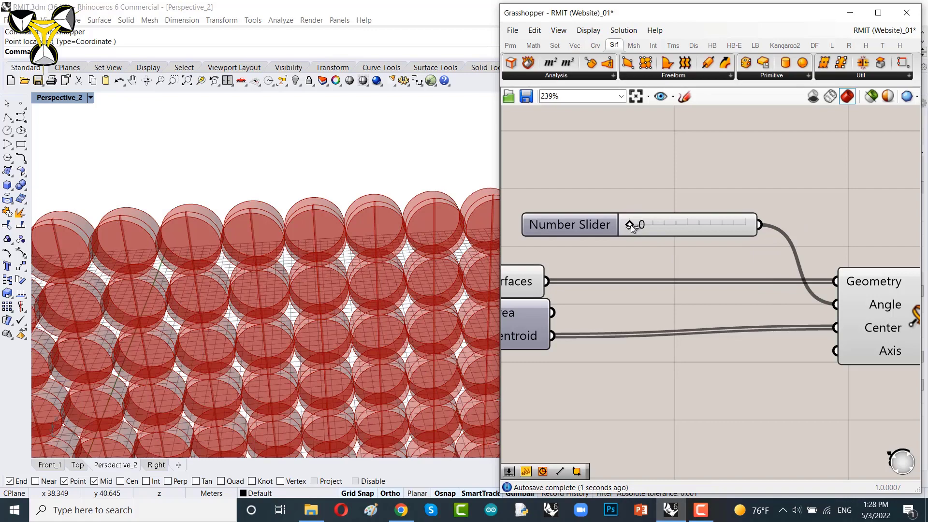
{"action": "mouse_move", "coordinate": [631, 225]}
{"action": "left_mouse_down"}
{"action": "mouse_move", "coordinate": [659, 225]}
{"action": "mouse_move", "coordinate": [629, 224]}
{"action": "left_mouse_up"}
{"action": "scroll", "coordinate": [765, 309], "scroll_direction": "up", "scroll_amount": 3}
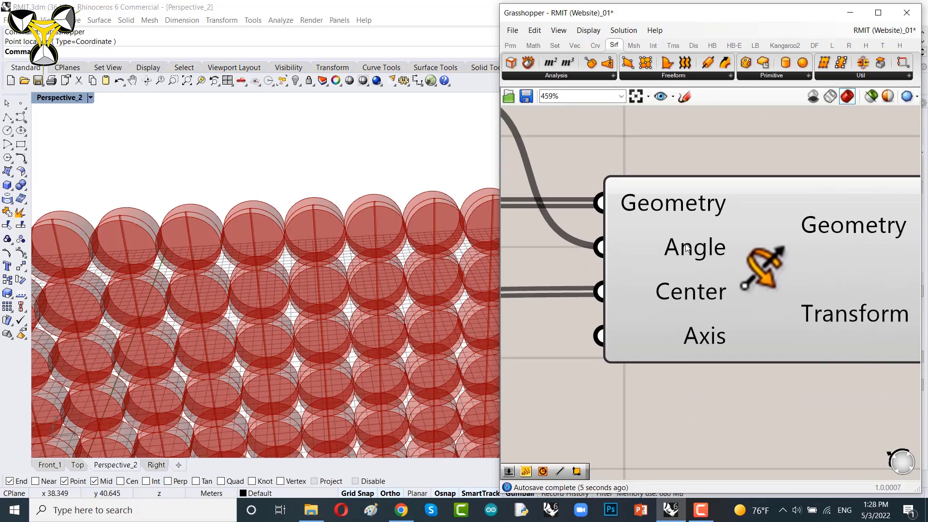
Step: Set the Rotate component's Angle input to interpret values in Degrees
{"action": "right_click", "coordinate": [687, 246]}
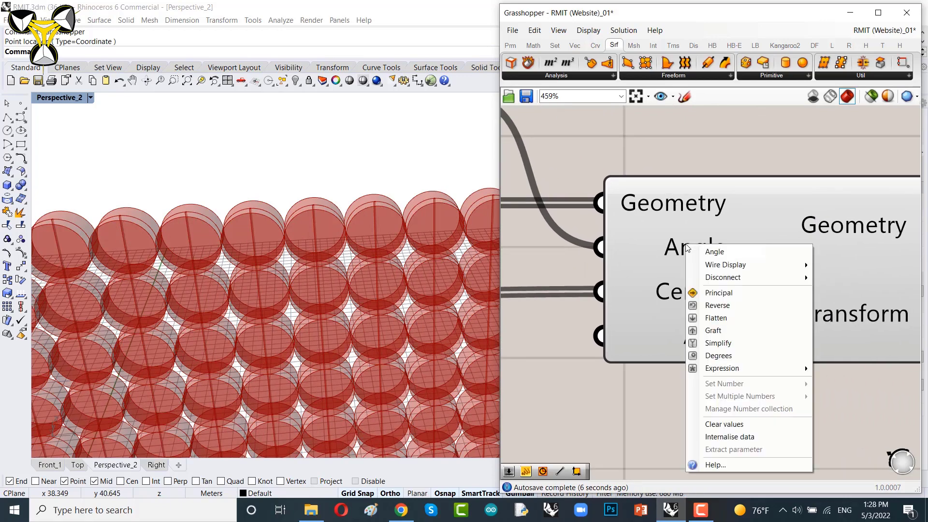
{"action": "left_click", "coordinate": [588, 371]}
{"action": "scroll", "coordinate": [689, 372], "scroll_direction": "down", "scroll_amount": 4}
{"action": "right_click_drag", "start_coordinate": [689, 328], "coordinate": [715, 297]}
{"action": "scroll", "coordinate": [703, 275], "scroll_direction": "up", "scroll_amount": 5}
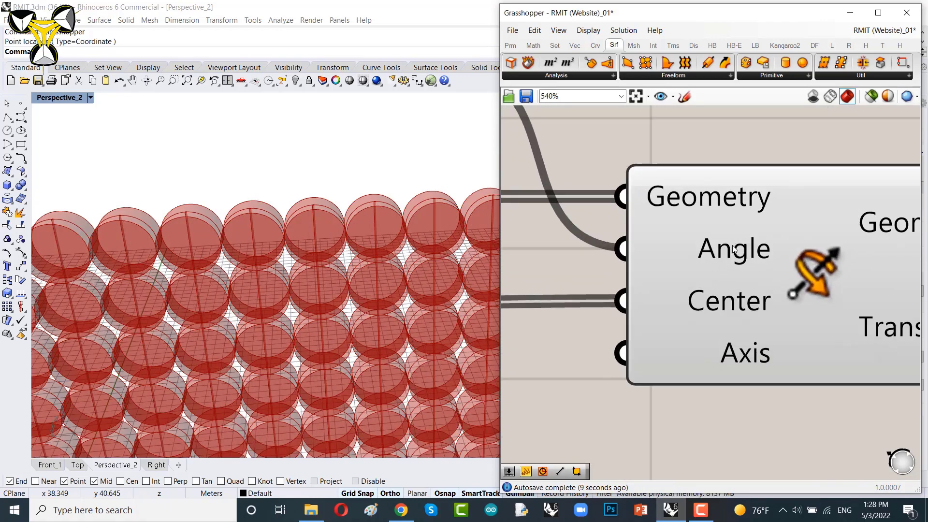
{"action": "right_click_drag", "start_coordinate": [733, 249], "coordinate": [735, 221]}
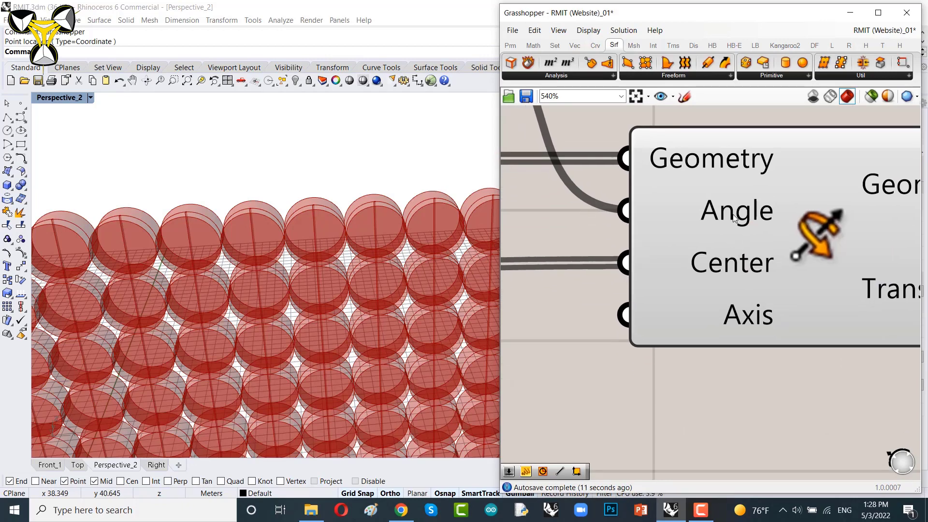
{"action": "mouse_move", "coordinate": [734, 219]}
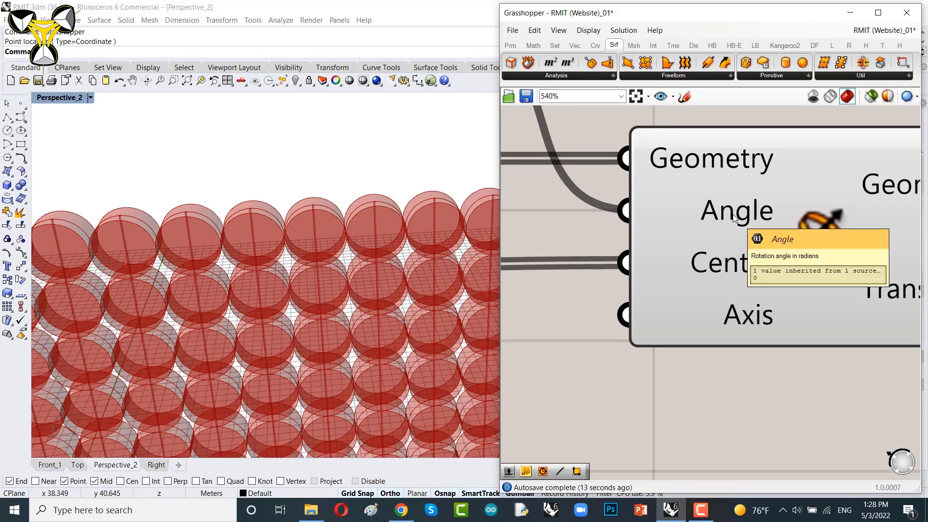
{"action": "right_click", "coordinate": [732, 214]}
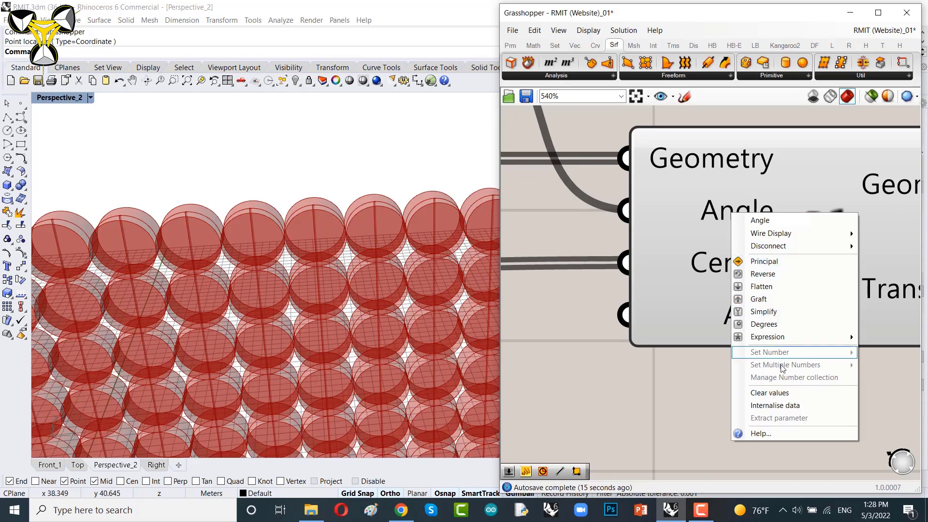
{"action": "left_click", "coordinate": [763, 325]}
Step: Set the angle slider to 75
{"action": "scroll", "coordinate": [669, 261], "scroll_direction": "down", "scroll_amount": 4}
{"action": "scroll", "coordinate": [702, 263], "scroll_direction": "up", "scroll_amount": 4}
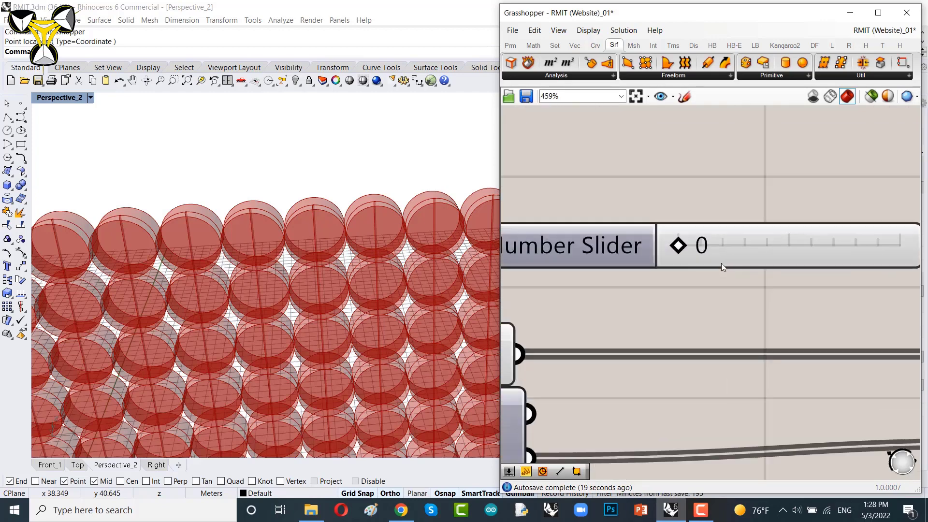
{"action": "left_click_drag", "start_coordinate": [619, 246], "coordinate": [770, 242]}
{"action": "scroll", "coordinate": [762, 305], "scroll_direction": "down", "scroll_amount": 5}
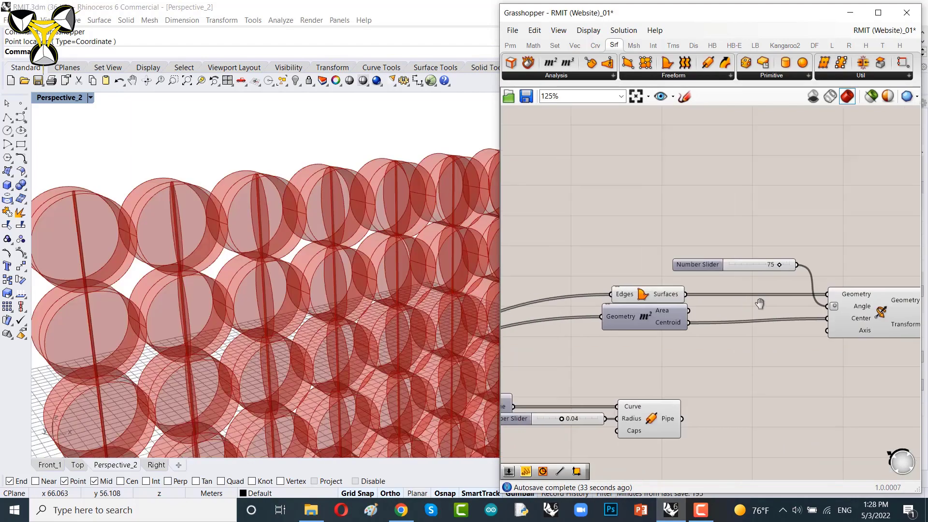
Step: Turn off the preview of the Surface from Edges component
{"action": "scroll", "coordinate": [736, 301], "scroll_direction": "up", "scroll_amount": 3}
{"action": "left_click", "coordinate": [708, 283]}
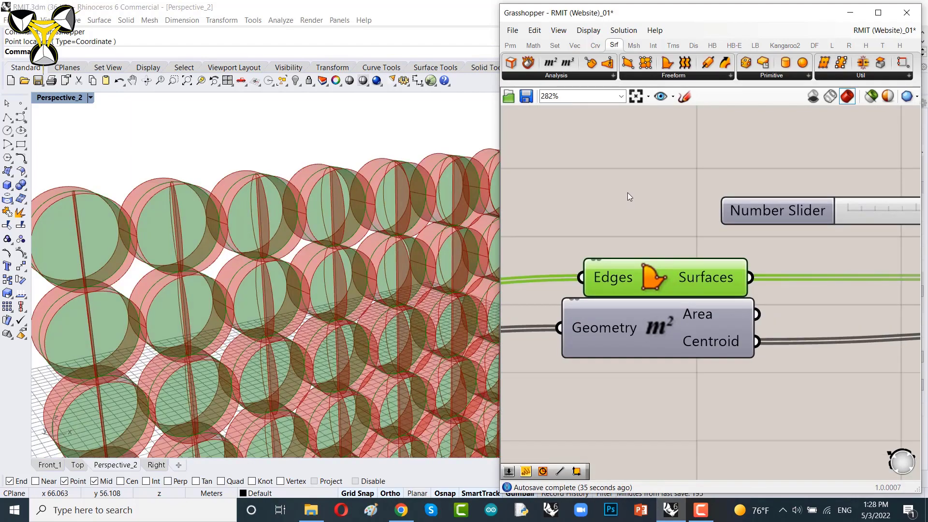
{"action": "right_click", "coordinate": [628, 193]}
{"action": "left_click", "coordinate": [658, 214]}
Step: Reposition the angle Number Slider next to the Rotate component's Angle input
{"action": "right_click_drag", "start_coordinate": [695, 234], "coordinate": [561, 236]}
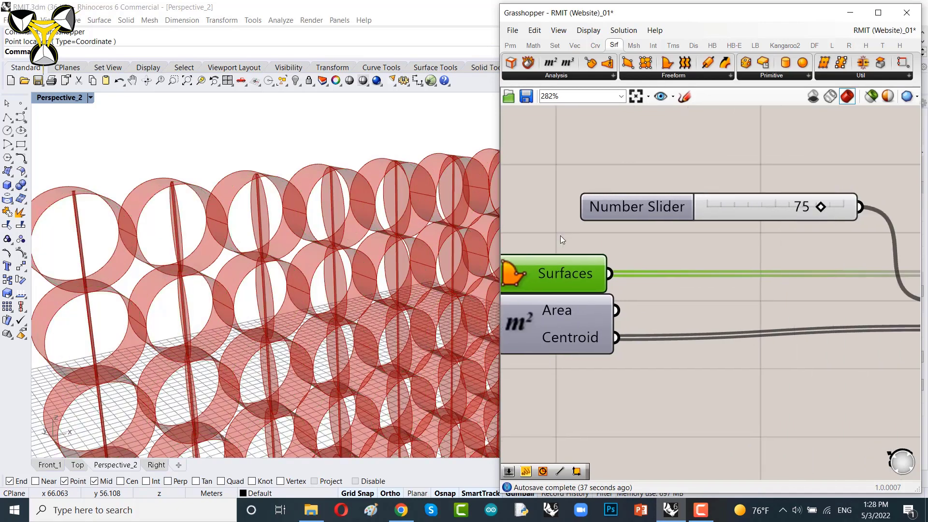
{"action": "scroll", "coordinate": [658, 220], "scroll_direction": "down", "scroll_amount": 3}
{"action": "right_click_drag", "start_coordinate": [648, 226], "coordinate": [681, 231]}
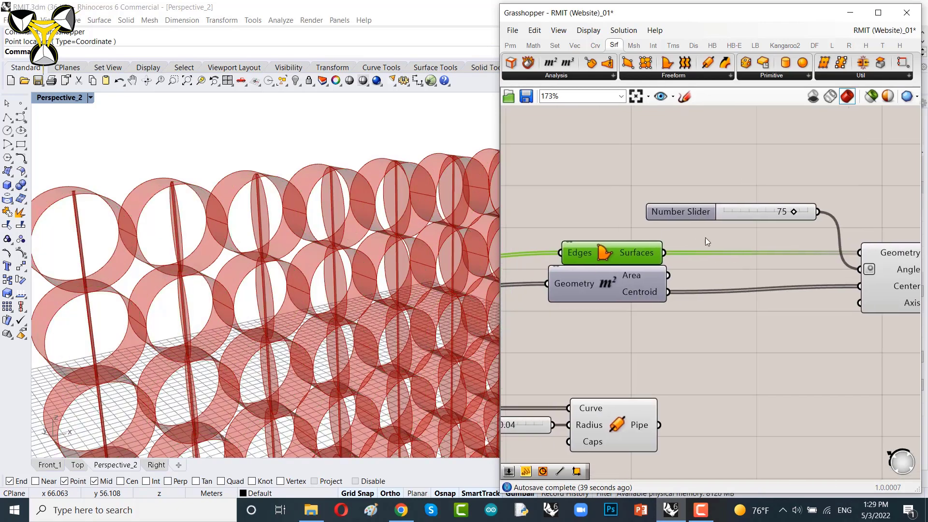
{"action": "right_click_drag", "start_coordinate": [802, 233], "coordinate": [702, 218]}
{"action": "left_click_drag", "start_coordinate": [672, 196], "coordinate": [695, 253]}
{"action": "right_click_drag", "start_coordinate": [739, 269], "coordinate": [712, 264]}
{"action": "left_click_drag", "start_coordinate": [821, 187], "coordinate": [655, 311]}
{"action": "left_click_drag", "start_coordinate": [773, 273], "coordinate": [840, 273]}
{"action": "left_click", "coordinate": [730, 174]}
{"action": "scroll", "coordinate": [736, 207], "scroll_direction": "up", "scroll_amount": 4}
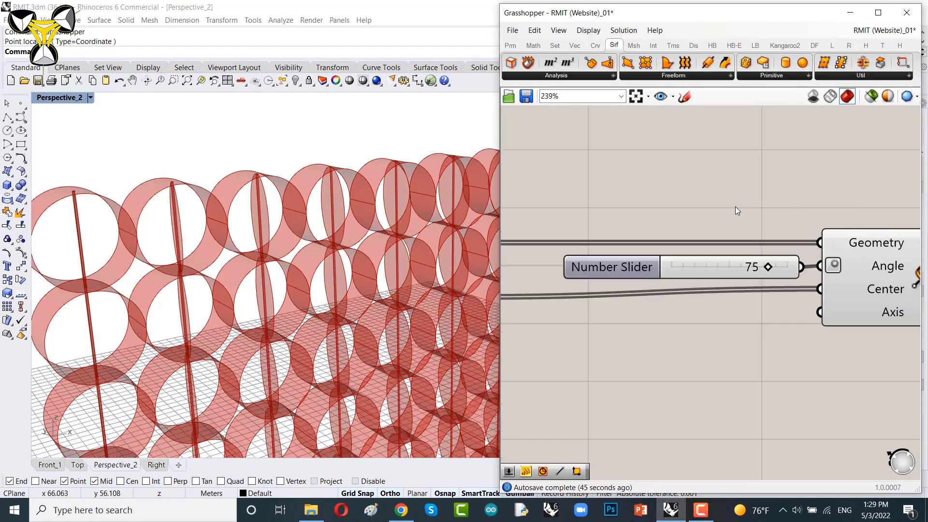
{"action": "left_click_drag", "start_coordinate": [724, 278], "coordinate": [665, 181]}
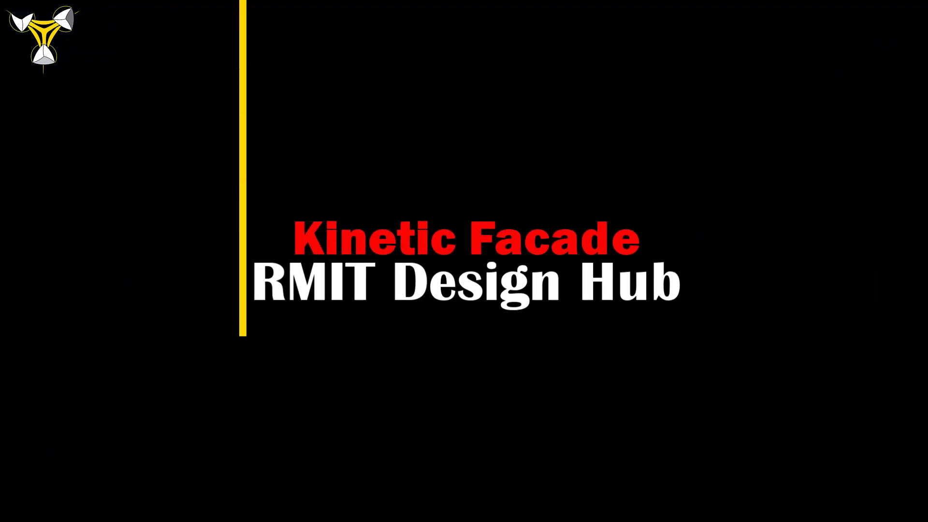
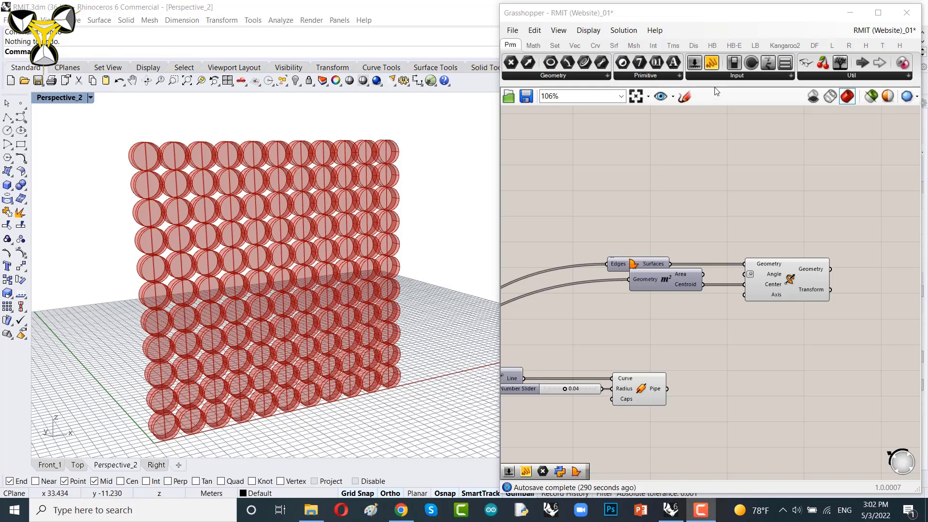
Step: Place an LB SunPath component on an empty area of the canvas
{"action": "scroll", "coordinate": [679, 208], "scroll_direction": "down", "scroll_amount": 3}
{"action": "right_click_drag", "start_coordinate": [674, 225], "coordinate": [739, 225]}
{"action": "right_click_drag", "start_coordinate": [750, 280], "coordinate": [733, 163]}
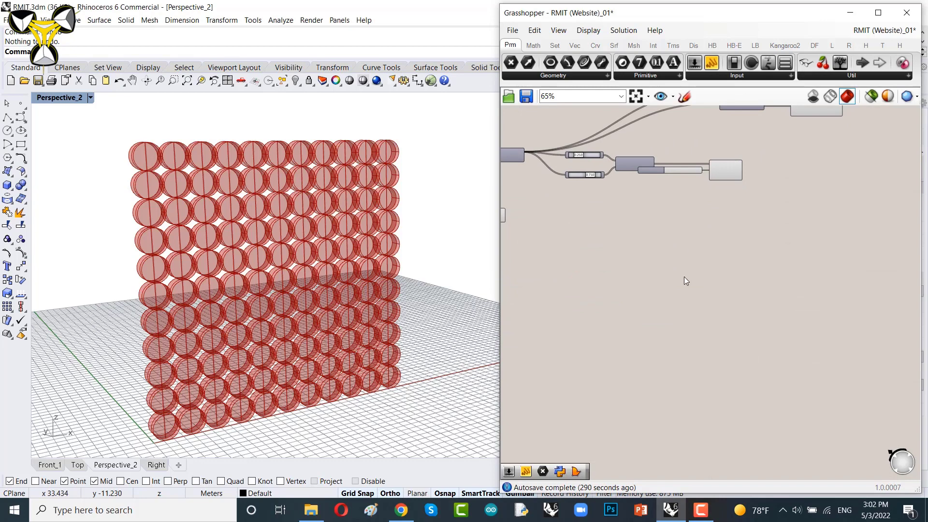
{"action": "left_click", "coordinate": [756, 45]}
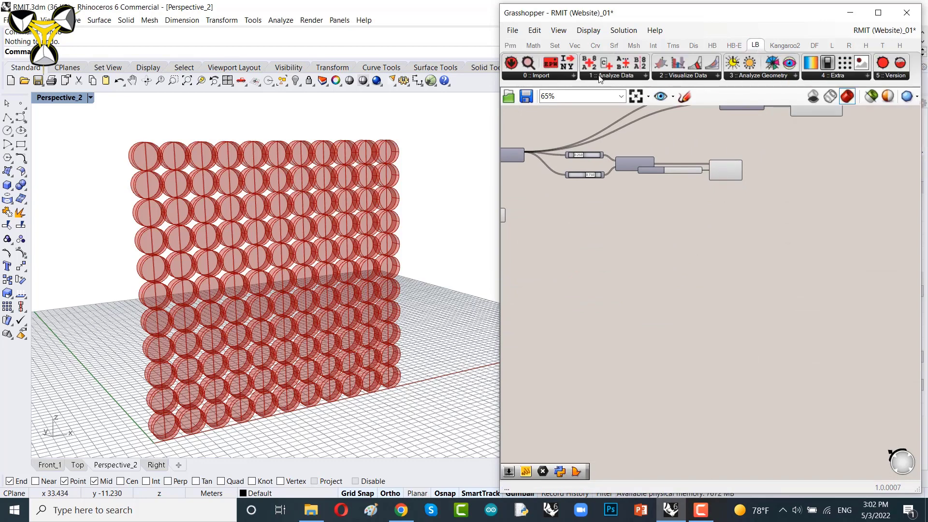
{"action": "left_click", "coordinate": [682, 77]}
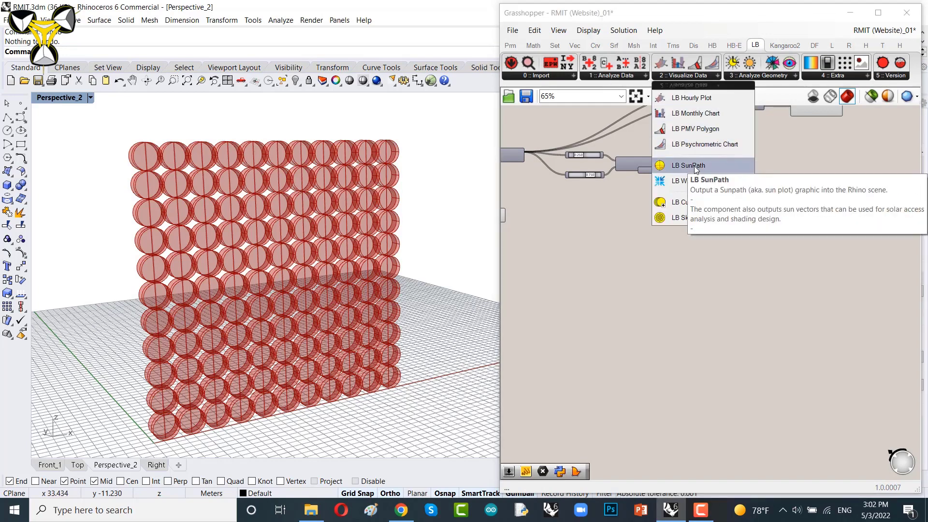
{"action": "left_click_drag", "start_coordinate": [696, 167], "coordinate": [719, 341]}
{"action": "left_click_drag", "start_coordinate": [690, 308], "coordinate": [688, 311]}
{"action": "scroll", "coordinate": [687, 311], "scroll_direction": "up", "scroll_amount": 3}
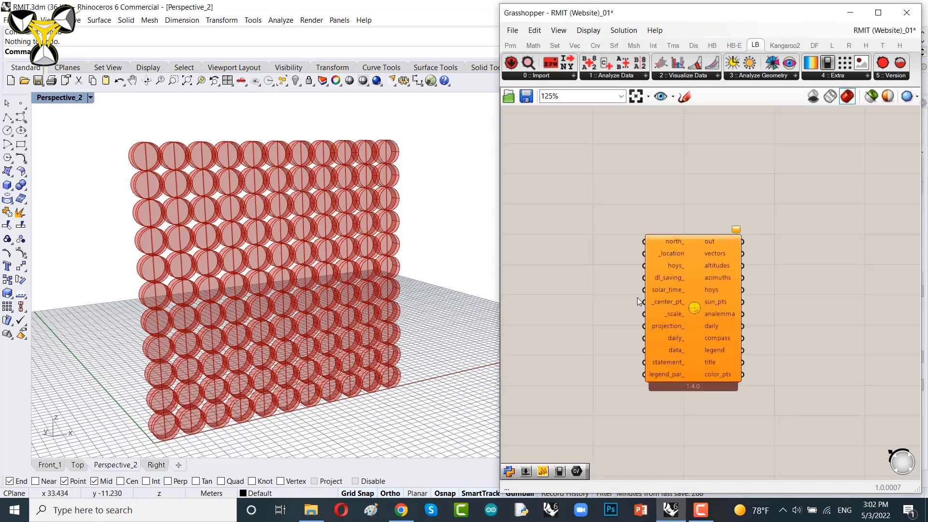
{"action": "left_click_drag", "start_coordinate": [681, 237], "coordinate": [732, 198]}
{"action": "scroll", "coordinate": [656, 260], "scroll_direction": "up", "scroll_amount": 2}
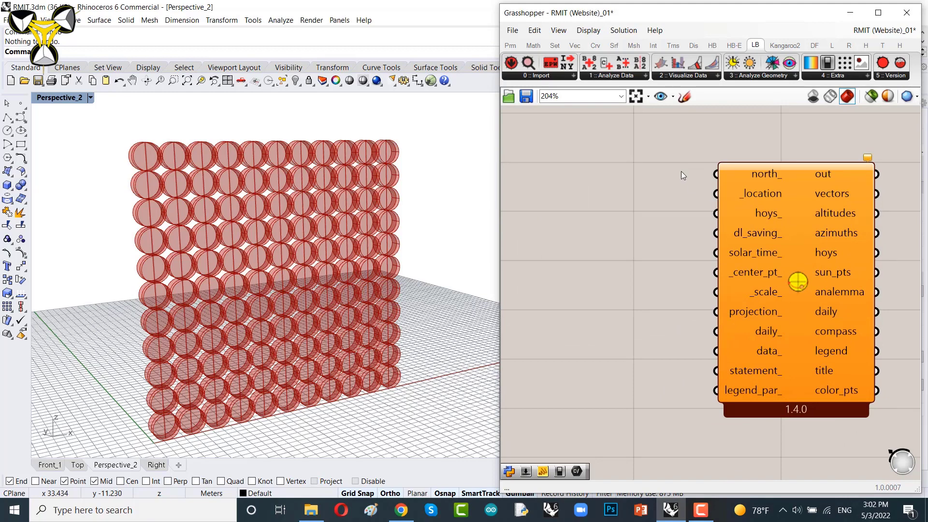
Step: Add an LB Import Location component and connect its location output to the SunPath's _location input
{"action": "left_click", "coordinate": [545, 76]}
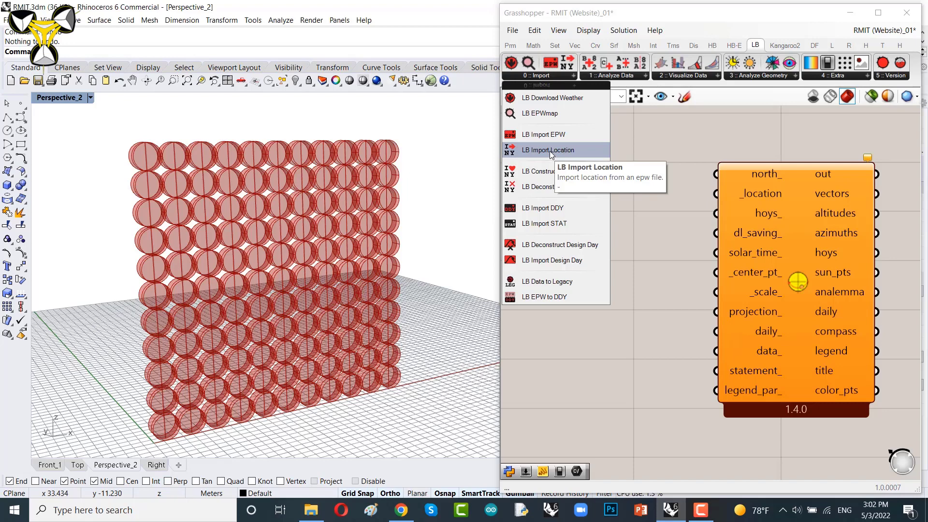
{"action": "left_click_drag", "start_coordinate": [550, 151], "coordinate": [602, 237]}
{"action": "left_click", "coordinate": [636, 222]}
{"action": "left_click_drag", "start_coordinate": [656, 225], "coordinate": [715, 195]}
{"action": "left_click_drag", "start_coordinate": [620, 193], "coordinate": [644, 196]}
{"action": "right_click_drag", "start_coordinate": [570, 215], "coordinate": [678, 223]}
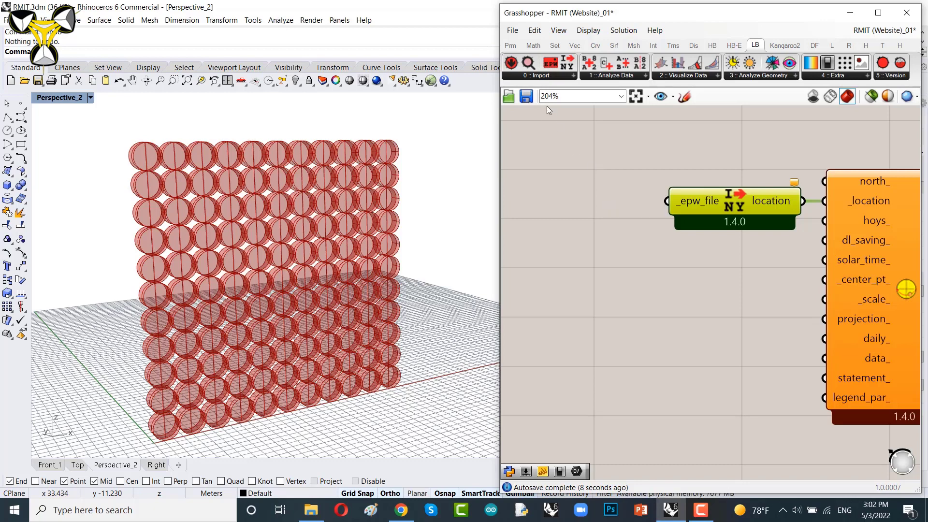
{"action": "left_click", "coordinate": [539, 78]}
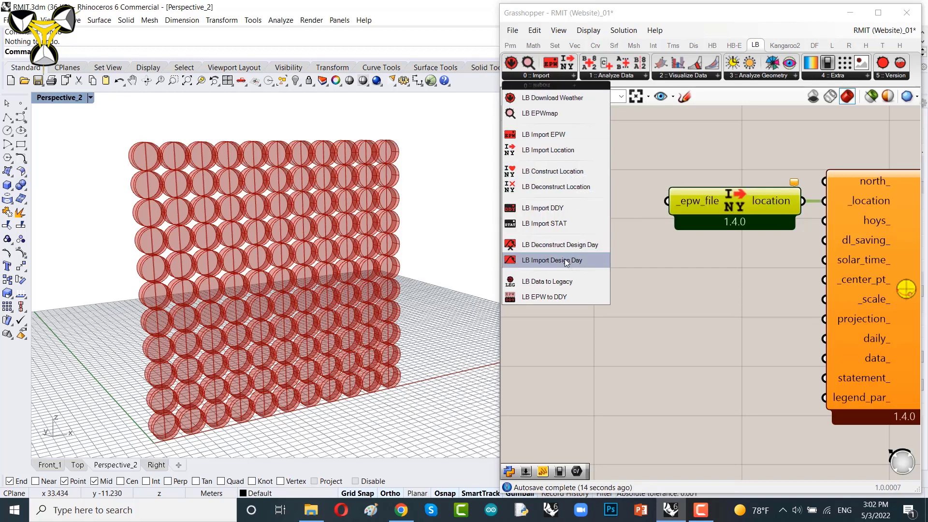
{"action": "left_click", "coordinate": [672, 289]}
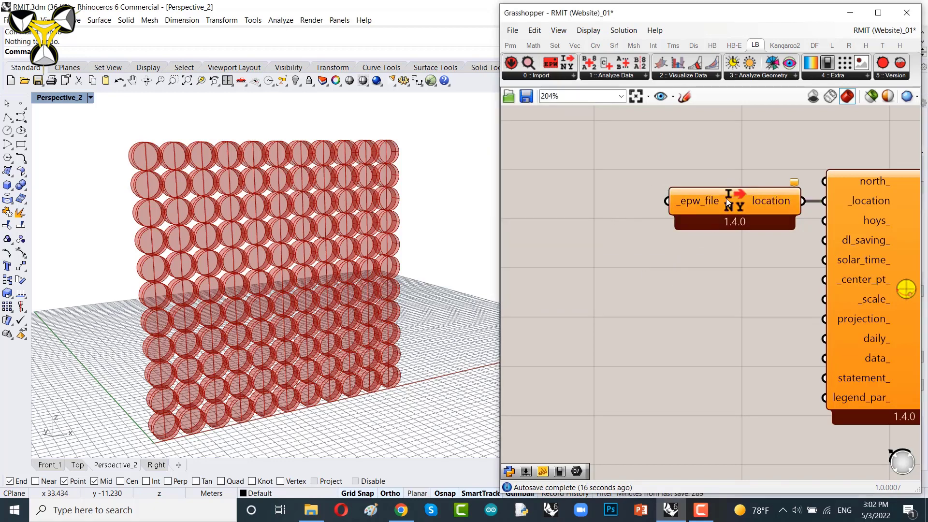
{"action": "left_click_drag", "start_coordinate": [718, 198], "coordinate": [725, 196]}
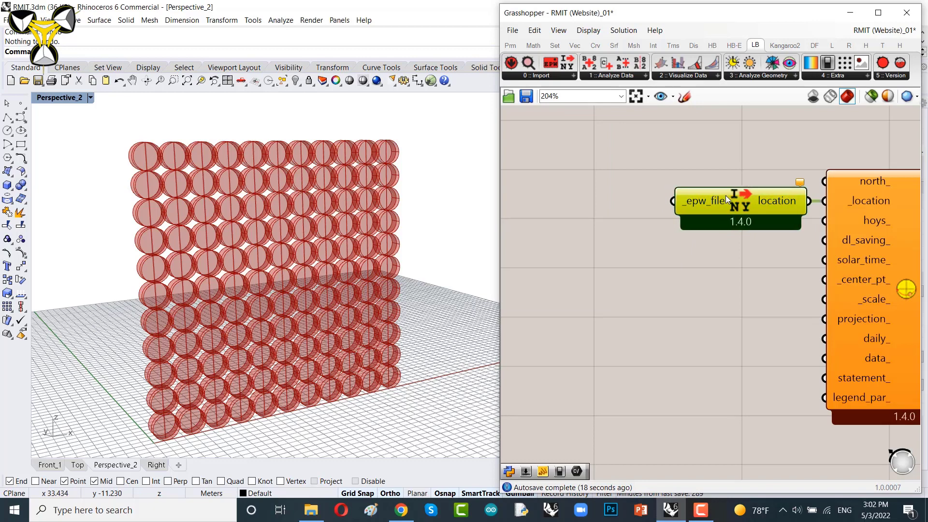
Step: Add a File Path parameter and connect it to the Import Location's _epw_file input
{"action": "double_click", "coordinate": [581, 255]}
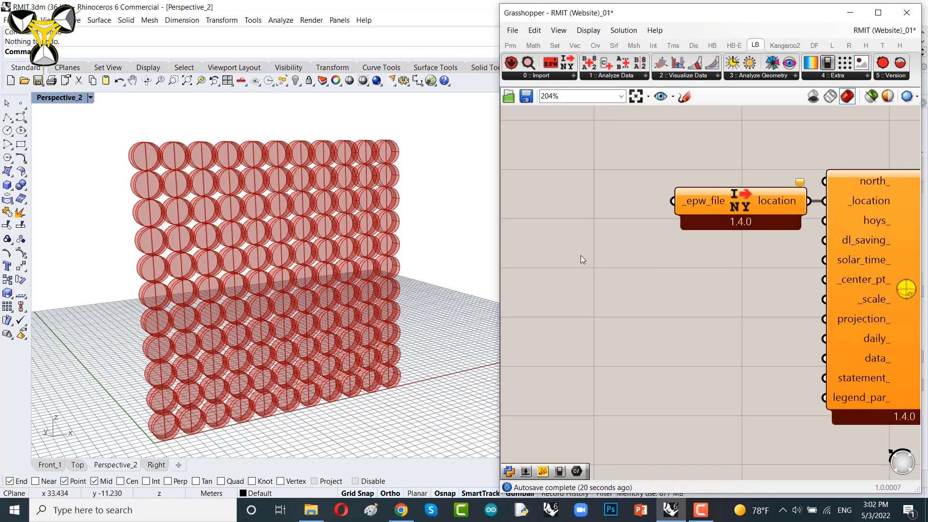
{"action": "type", "text": "path"}
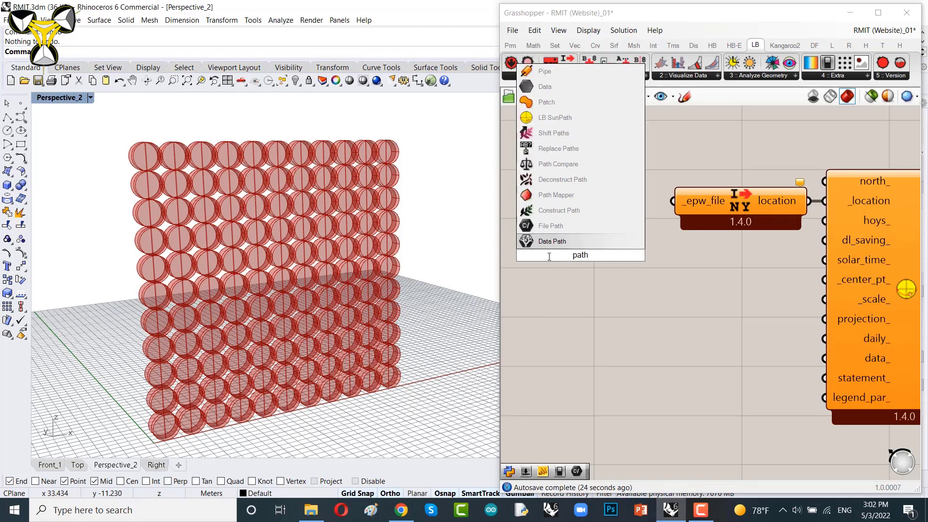
{"action": "left_click", "coordinate": [553, 225]}
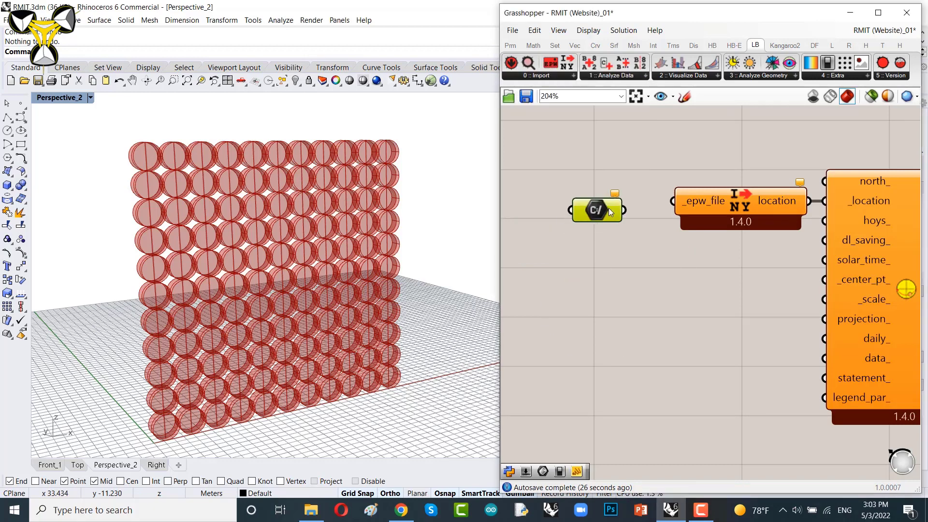
{"action": "left_click_drag", "start_coordinate": [608, 208], "coordinate": [636, 207]}
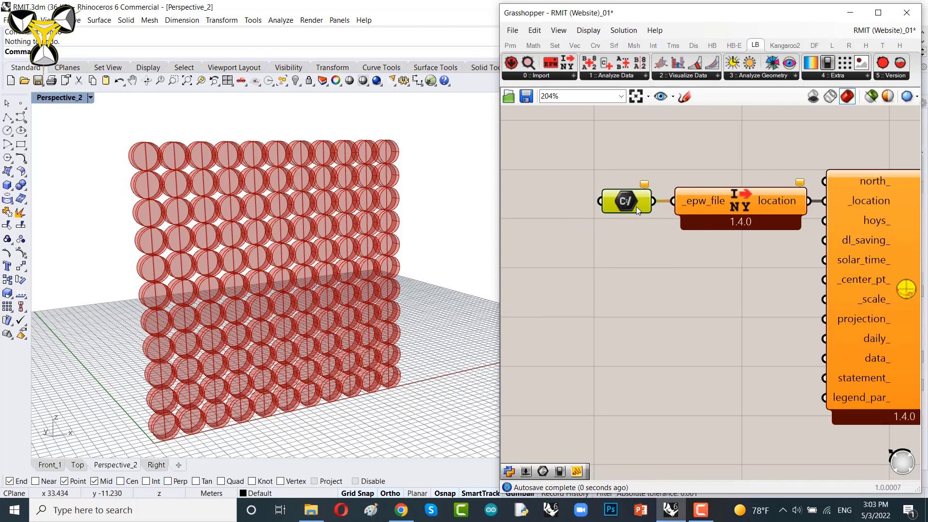
Step: Set the File Path to the existing weather file IRN_TE_Tehran.Mehrabad.Intl.AP.407540_ITMY.epw
{"action": "right_click", "coordinate": [627, 204]}
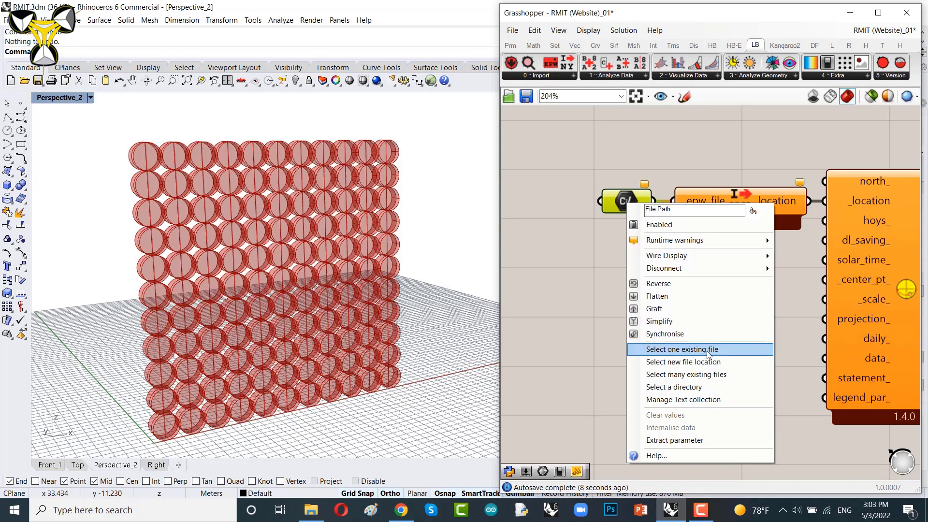
{"action": "left_click", "coordinate": [679, 351]}
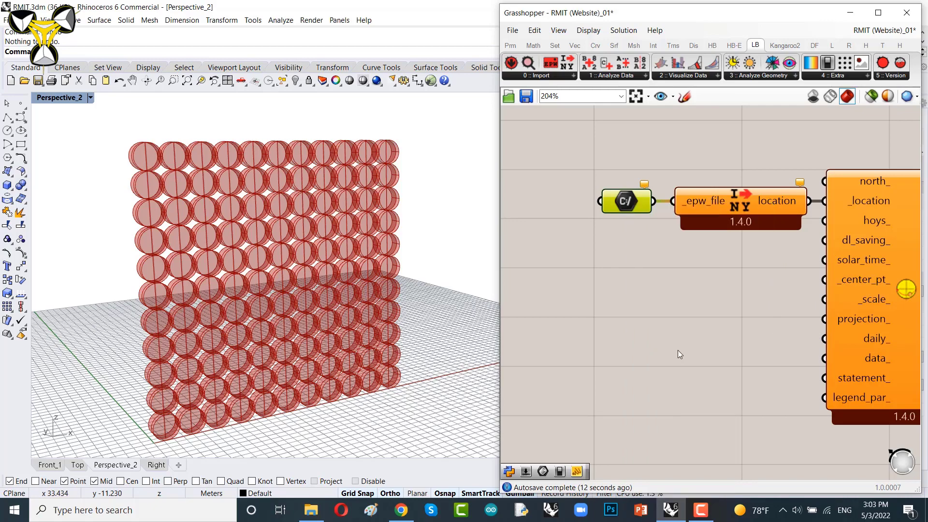
{"action": "scroll", "coordinate": [631, 175], "scroll_direction": "down", "scroll_amount": 1}
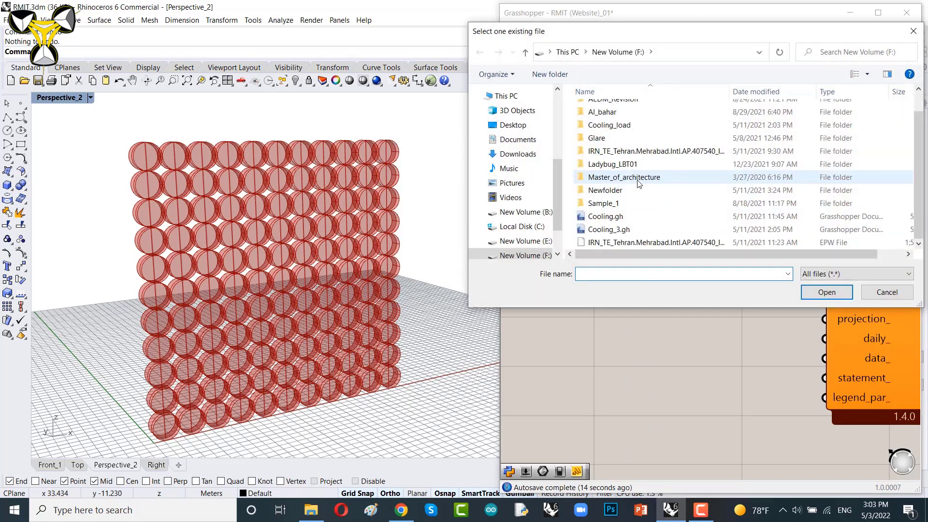
{"action": "double_click", "coordinate": [642, 244]}
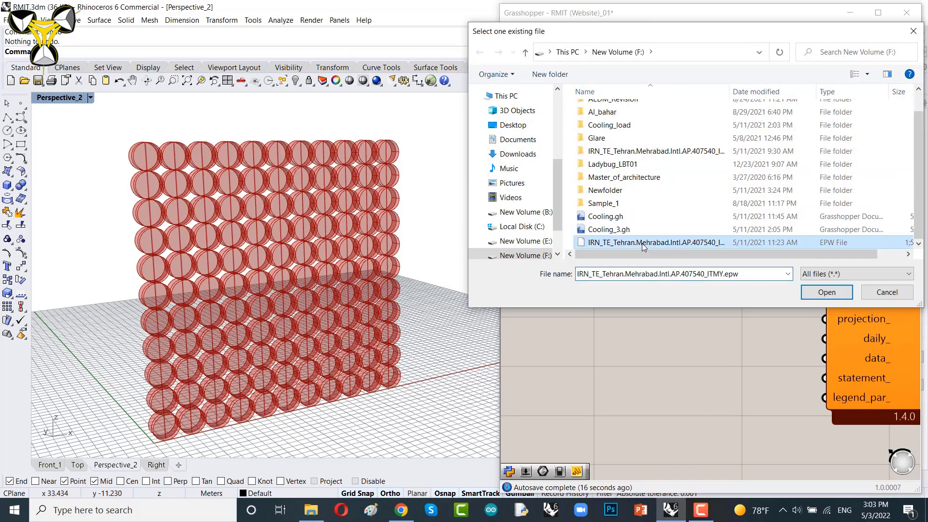
Step: Add a Number Slider with value 0.6 and connect it to the SunPath's _scale_ input
{"action": "scroll", "coordinate": [335, 292], "scroll_direction": "down", "scroll_amount": 3}
{"action": "scroll", "coordinate": [335, 292], "scroll_direction": "down", "scroll_amount": 4}
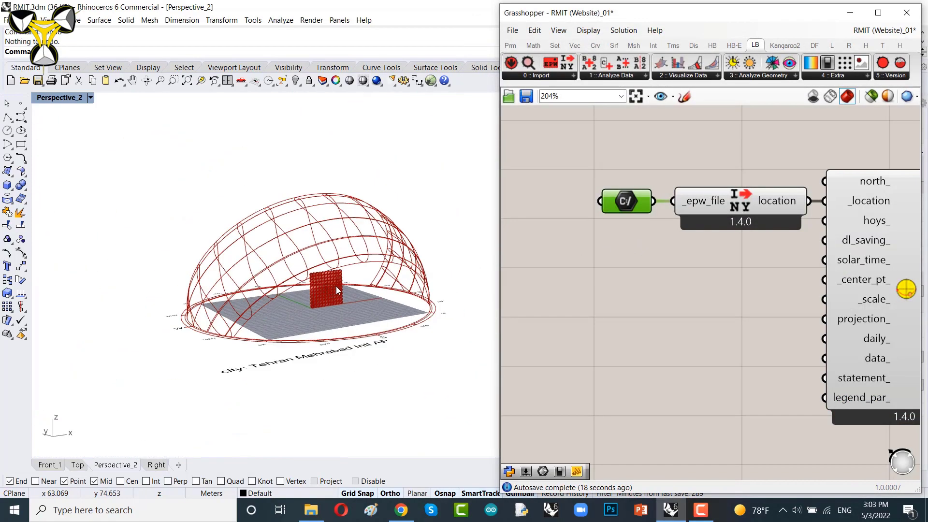
{"action": "right_click_drag", "start_coordinate": [336, 286], "coordinate": [338, 312]}
{"action": "scroll", "coordinate": [339, 312], "scroll_direction": "up", "scroll_amount": 2}
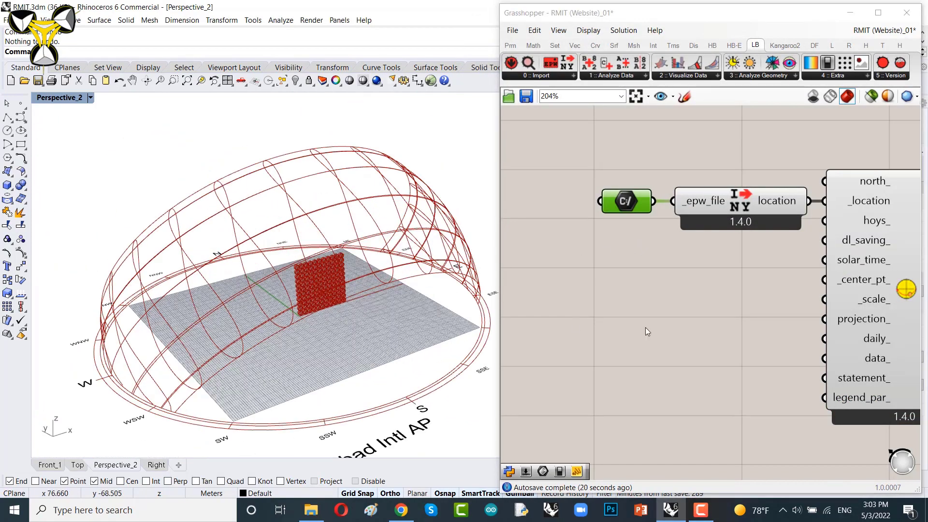
{"action": "right_click_drag", "start_coordinate": [778, 308], "coordinate": [684, 278]}
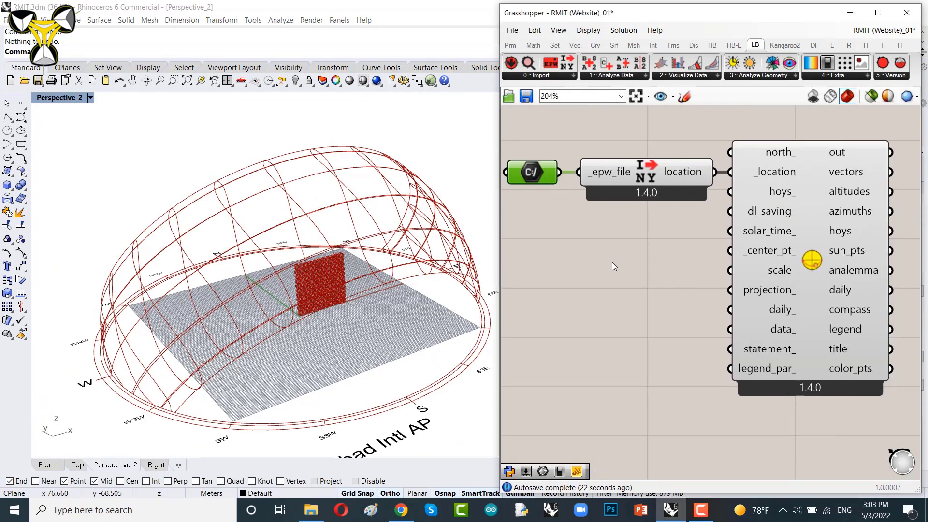
{"action": "double_click", "coordinate": [610, 278]}
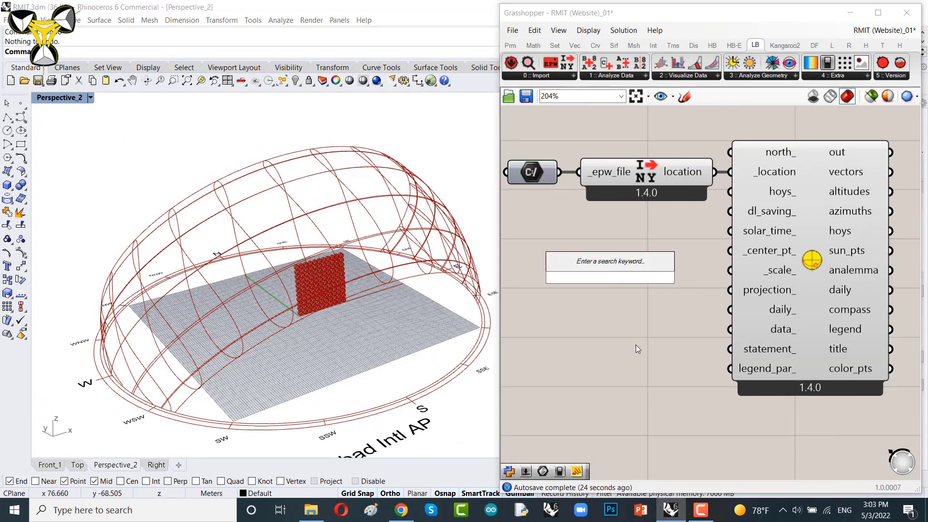
{"action": "type", "text": "0."}
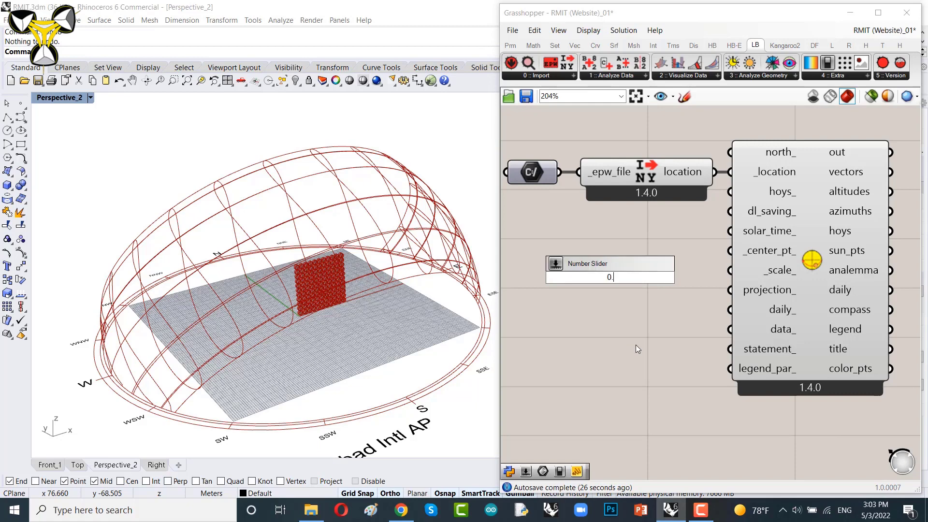
{"action": "type", "text": "6"}
{"action": "key", "text": "Return"}
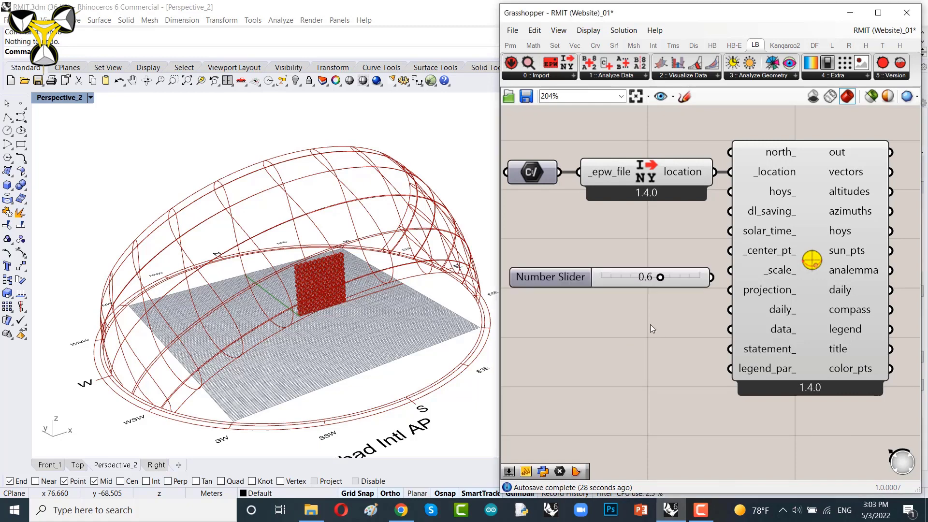
{"action": "left_click_drag", "start_coordinate": [712, 277], "coordinate": [679, 268]}
Step: Add a Point parameter and set it to one point picked at the base corner of the panel wall
{"action": "scroll", "coordinate": [264, 352], "scroll_direction": "up", "scroll_amount": 5}
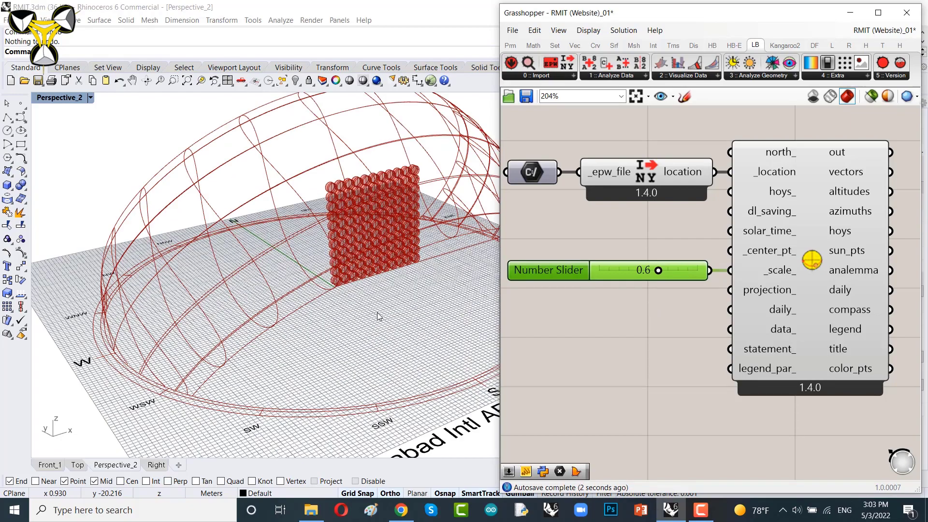
{"action": "right_click_drag", "start_coordinate": [384, 315], "coordinate": [337, 335], "text": "shift"}
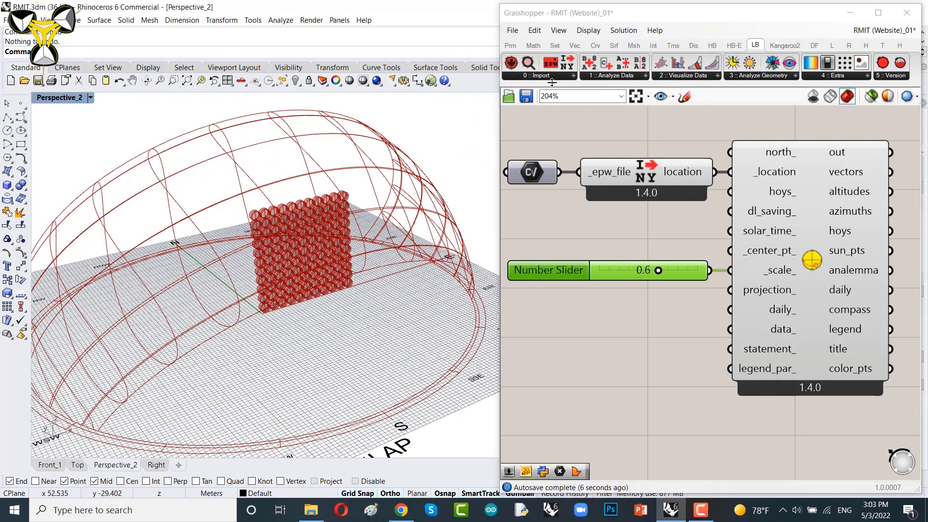
{"action": "left_click", "coordinate": [511, 45]}
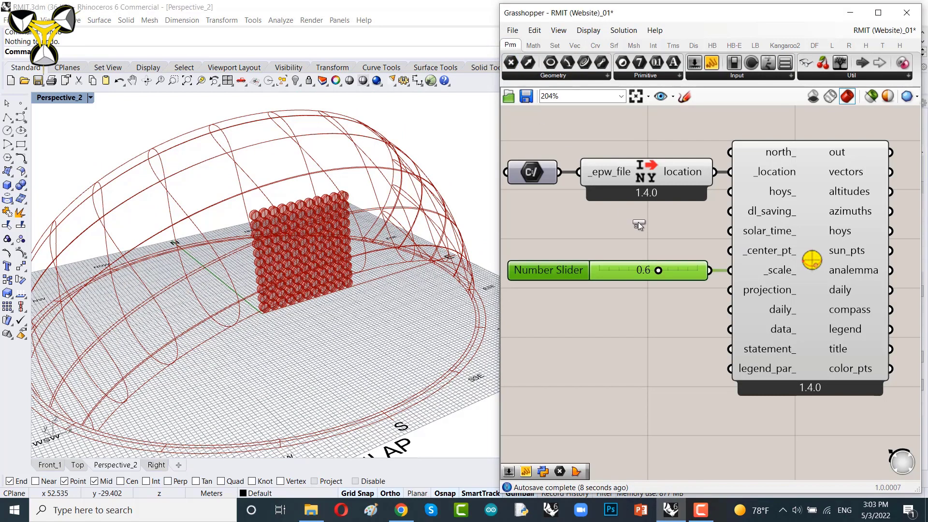
{"action": "left_click_drag", "start_coordinate": [638, 225], "coordinate": [643, 231]}
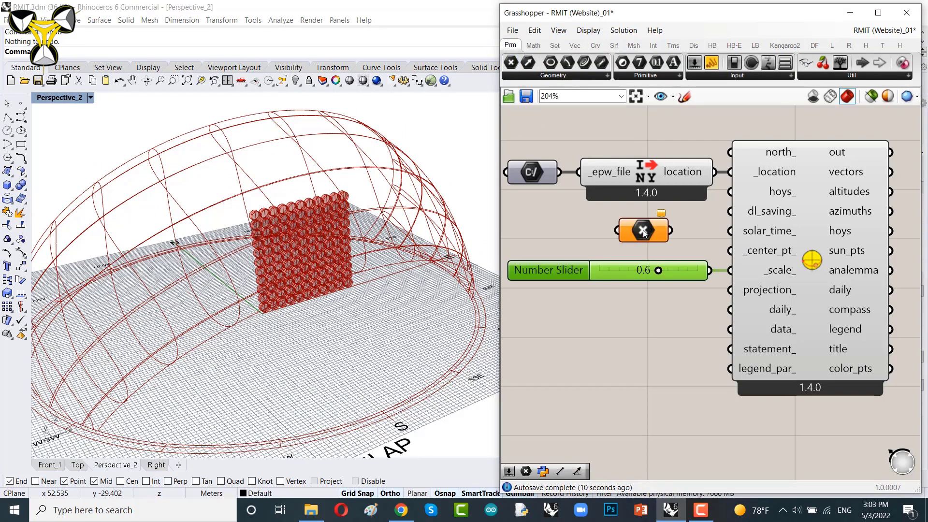
{"action": "scroll", "coordinate": [645, 237], "scroll_direction": "up", "scroll_amount": 2}
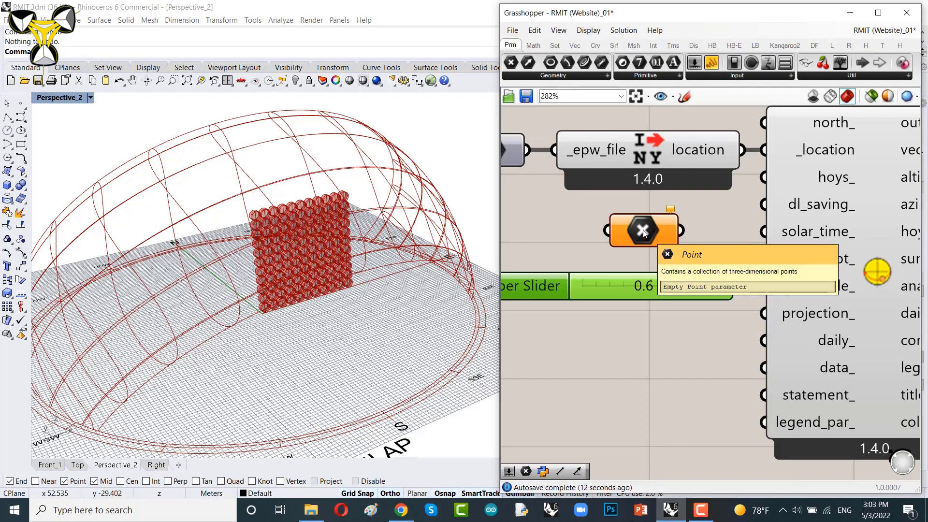
{"action": "right_click", "coordinate": [636, 230]}
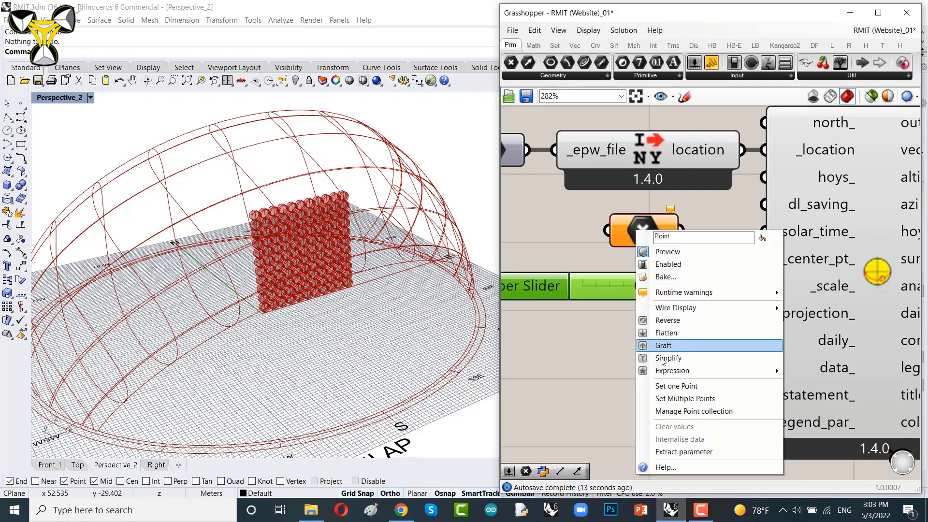
{"action": "left_click", "coordinate": [670, 390]}
{"action": "scroll", "coordinate": [279, 294], "scroll_direction": "up", "scroll_amount": 5}
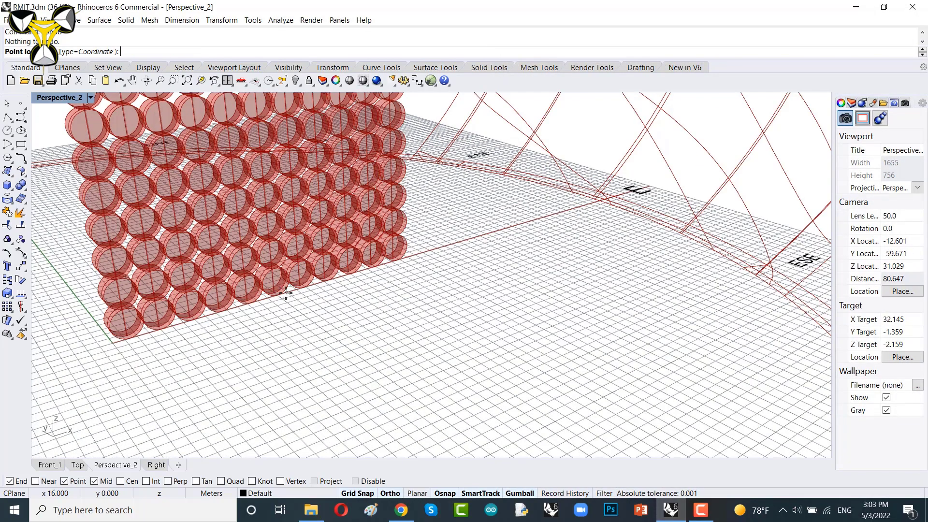
{"action": "left_click", "coordinate": [286, 293]}
{"action": "scroll", "coordinate": [286, 294], "scroll_direction": "down", "scroll_amount": 5}
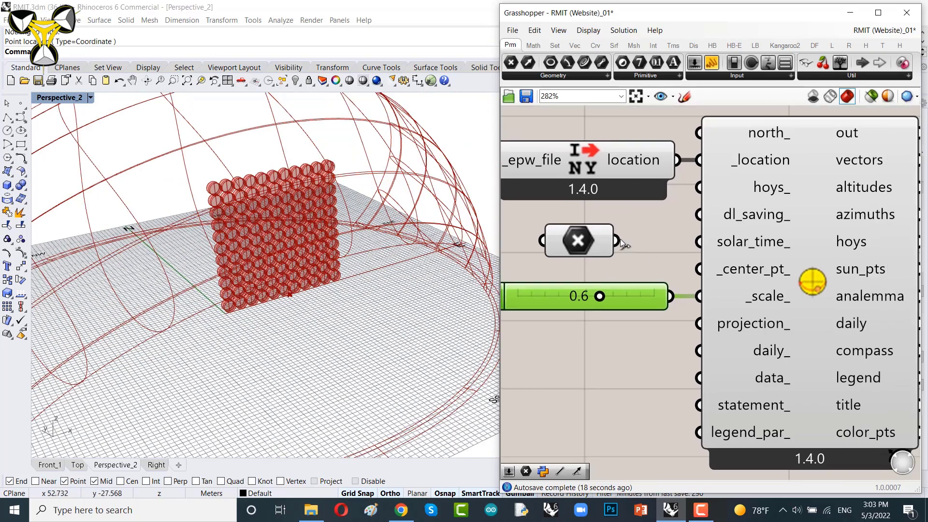
Step: Connect the point to the SunPath's _center_pt_ input and set the scale slider to 0.5
{"action": "left_click_drag", "start_coordinate": [618, 241], "coordinate": [699, 269]}
{"action": "left_click_drag", "start_coordinate": [579, 246], "coordinate": [593, 299]}
{"action": "scroll", "coordinate": [299, 260], "scroll_direction": "down", "scroll_amount": 5}
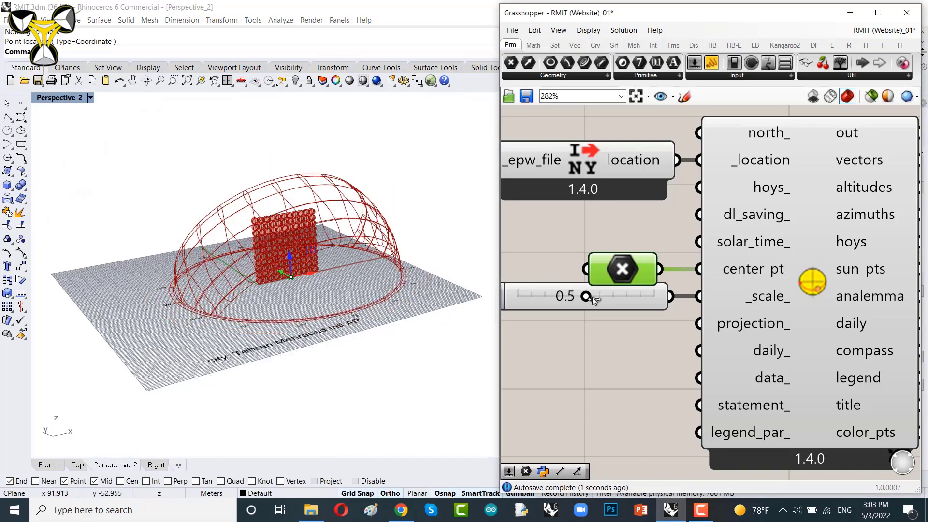
{"action": "scroll", "coordinate": [284, 259], "scroll_direction": "up", "scroll_amount": 5}
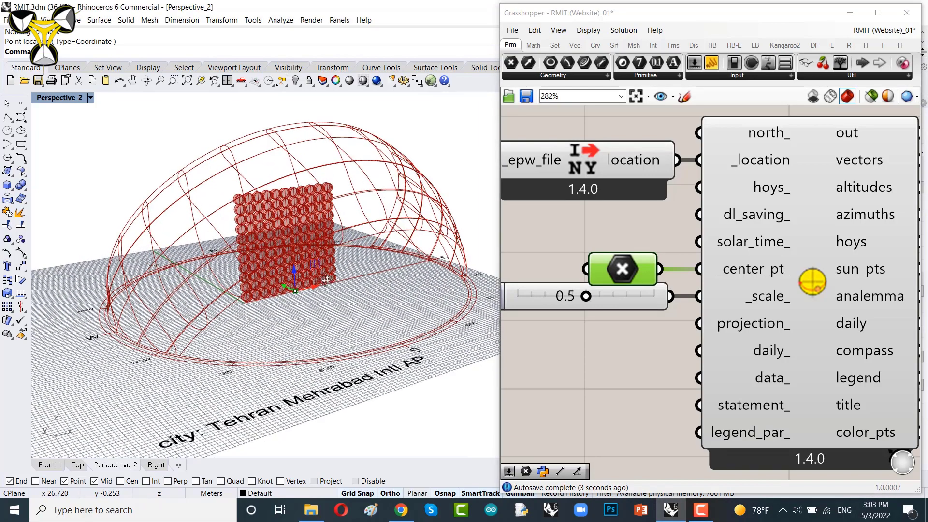
{"action": "scroll", "coordinate": [324, 266], "scroll_direction": "up", "scroll_amount": 3}
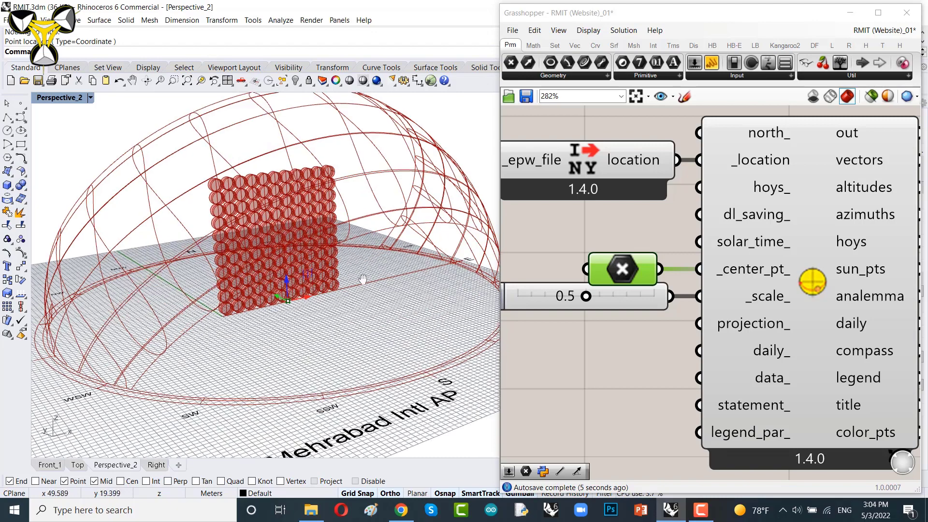
Step: Turn off the preview of the point parameter feeding the SunPath center
{"action": "right_click_drag", "start_coordinate": [363, 279], "coordinate": [360, 291], "text": "shift"}
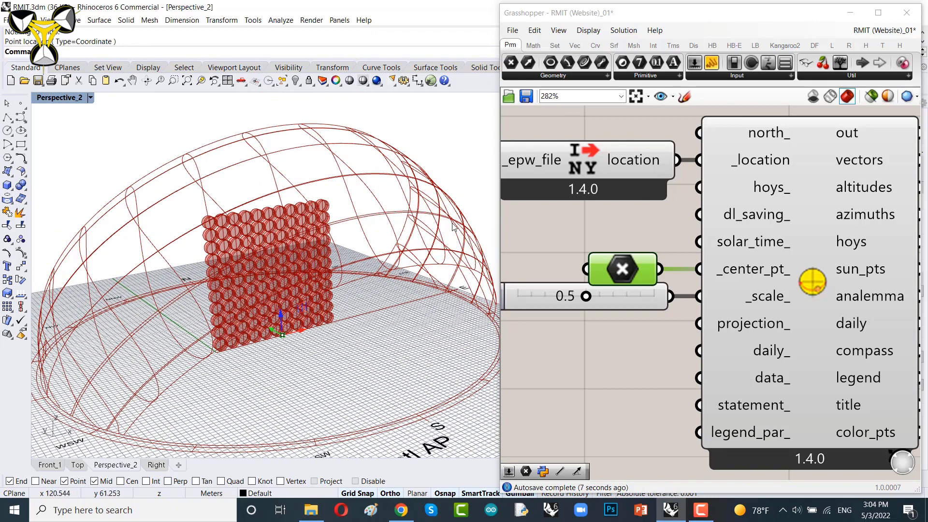
{"action": "right_click", "coordinate": [607, 256]}
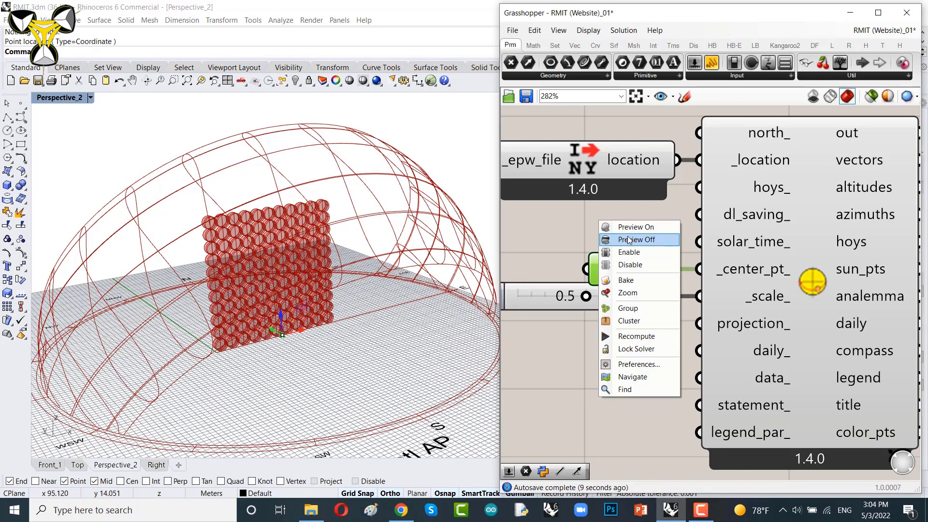
{"action": "left_click", "coordinate": [610, 238]}
{"action": "scroll", "coordinate": [591, 241], "scroll_direction": "down", "scroll_amount": 6}
{"action": "right_click_drag", "start_coordinate": [691, 259], "coordinate": [769, 279]}
{"action": "scroll", "coordinate": [622, 250], "scroll_direction": "up", "scroll_amount": 4}
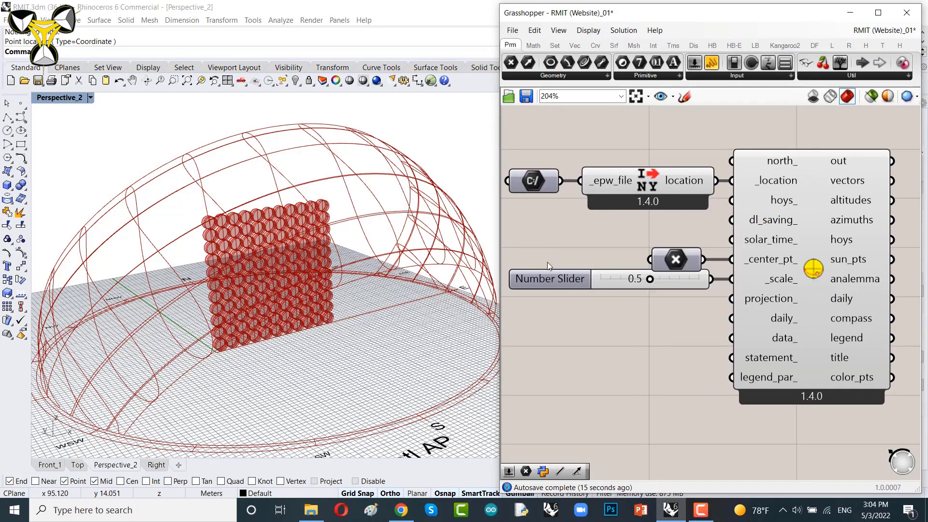
{"action": "mouse_move", "coordinate": [325, 306]}
{"action": "right_mouse_down"}
{"action": "mouse_move", "coordinate": [261, 250]}
{"action": "mouse_move", "coordinate": [253, 307]}
{"action": "mouse_move", "coordinate": [293, 315]}
{"action": "mouse_move", "coordinate": [271, 303]}
{"action": "mouse_move", "coordinate": [336, 306]}
{"action": "right_mouse_up"}
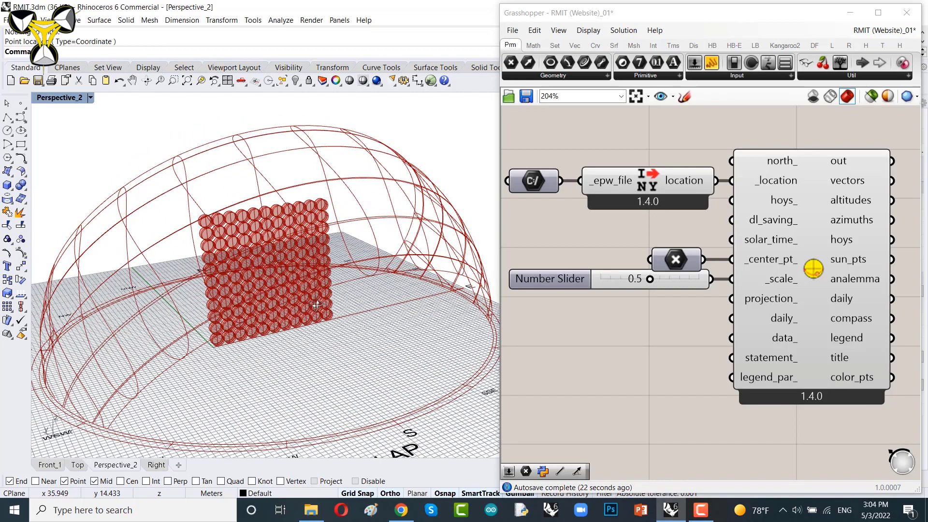
Step: Add an LB Calculate HOY component and connect its hoy output to the SunPath's hoys_ input
{"action": "left_click", "coordinate": [755, 44]}
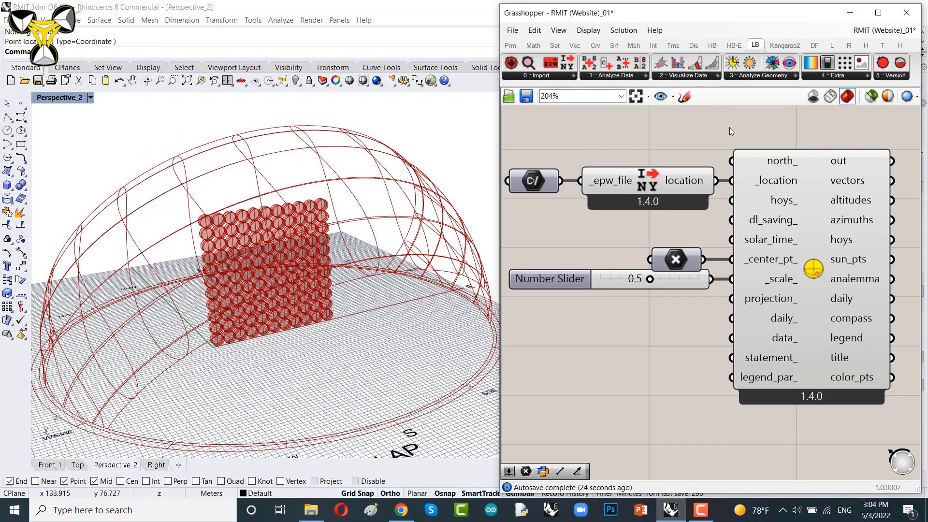
{"action": "left_click", "coordinate": [609, 77]}
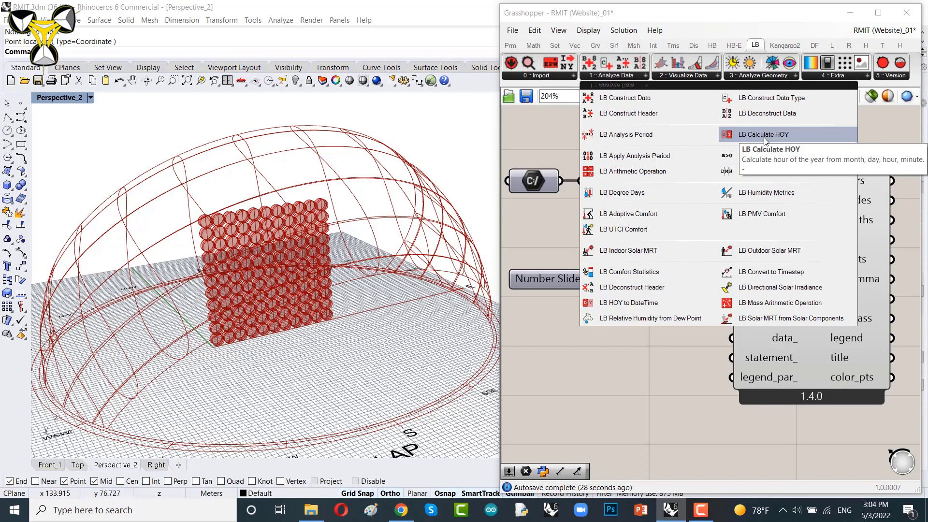
{"action": "left_click", "coordinate": [803, 134]}
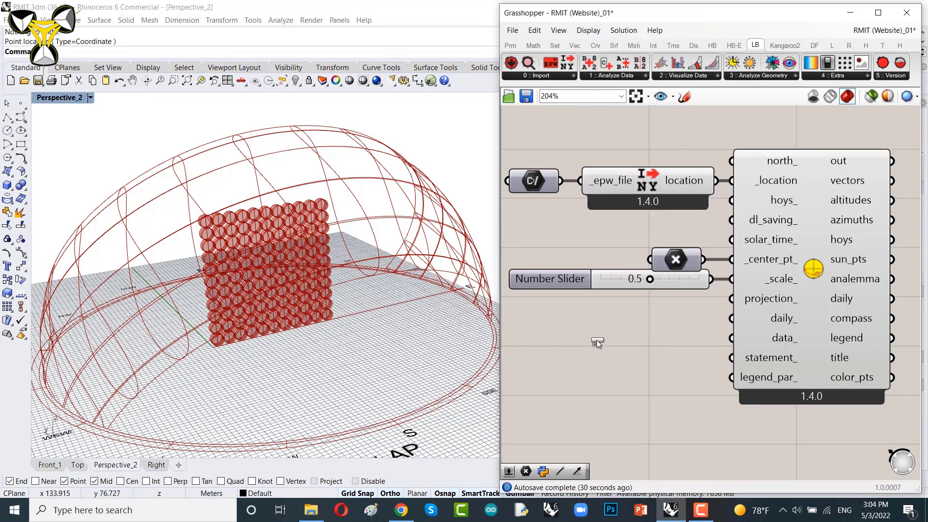
{"action": "left_click", "coordinate": [642, 321]}
{"action": "left_click_drag", "start_coordinate": [643, 320], "coordinate": [638, 325]}
{"action": "right_click_drag", "start_coordinate": [698, 316], "coordinate": [622, 380]}
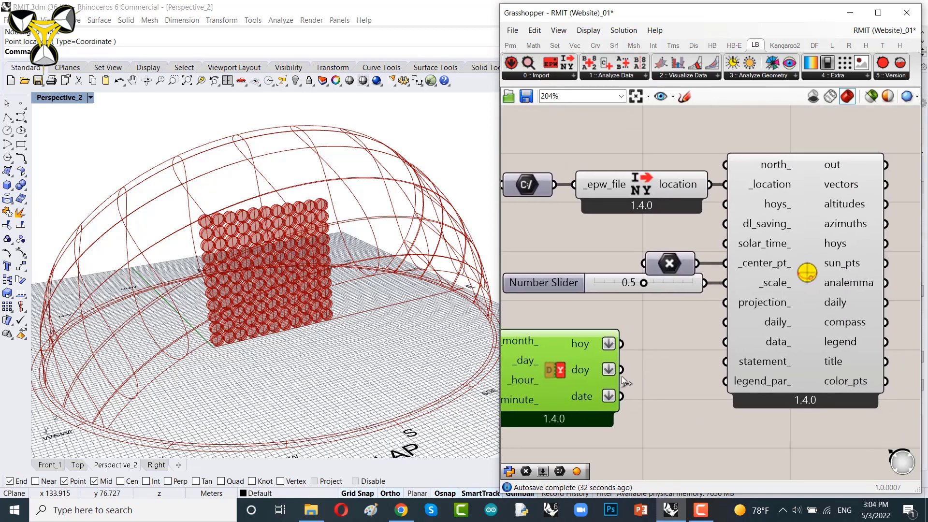
{"action": "mouse_move", "coordinate": [584, 343]}
{"action": "left_click_drag", "start_coordinate": [621, 343], "coordinate": [725, 204]}
{"action": "right_click_drag", "start_coordinate": [577, 348], "coordinate": [722, 327]}
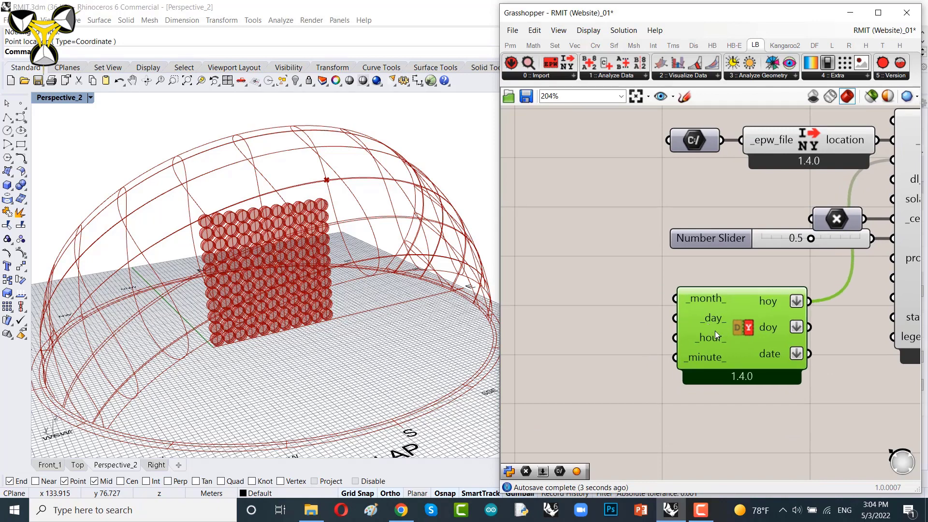
Step: Add a Number Slider set to 1 for the month and connect it to the _month_ input
{"action": "right_click_drag", "start_coordinate": [607, 323], "coordinate": [677, 312]}
{"action": "scroll", "coordinate": [732, 311], "scroll_direction": "up", "scroll_amount": 2}
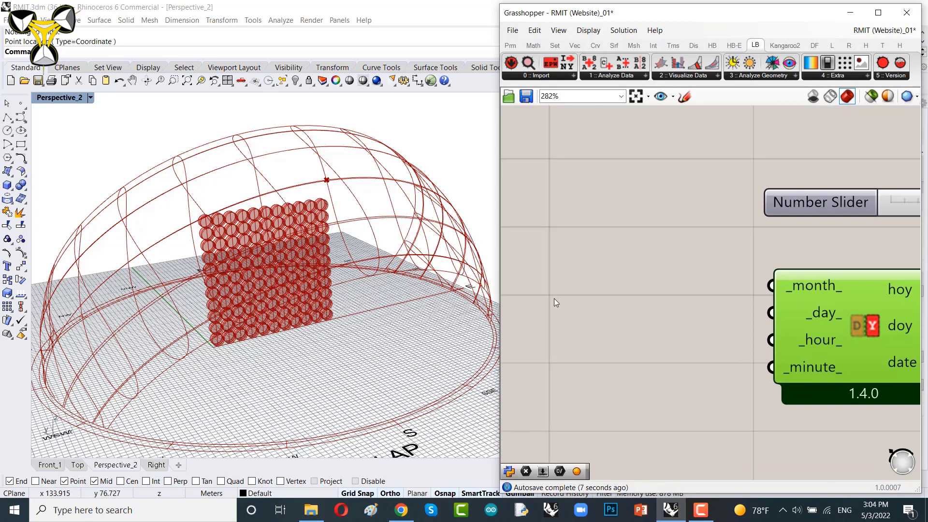
{"action": "double_click", "coordinate": [592, 305]}
{"action": "type", "text": "1"}
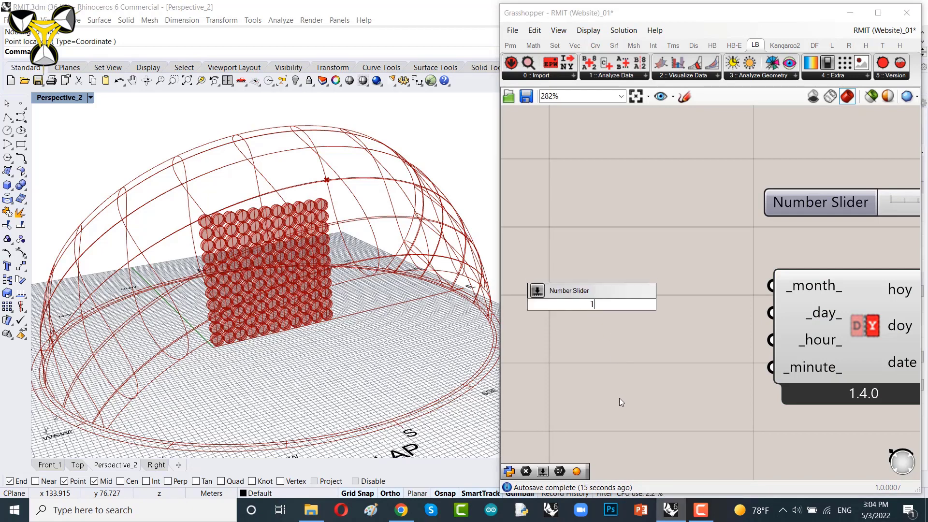
{"action": "type", "text": "..1"}
{"action": "type", "text": "0"}
{"action": "key", "text": "Return"}
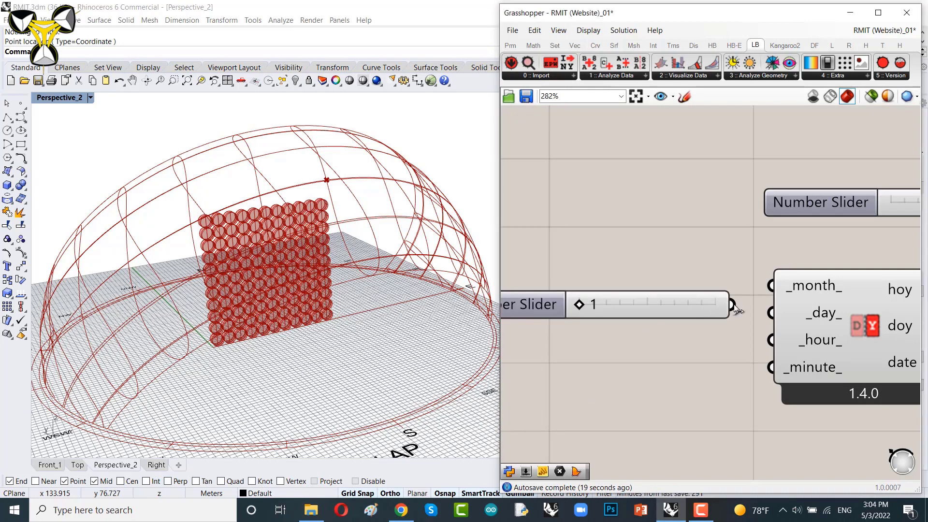
{"action": "left_click_drag", "start_coordinate": [734, 304], "coordinate": [772, 286]}
Step: Add a day Number Slider, connect it to the _day_ input and set it to 21
{"action": "left_click_drag", "start_coordinate": [663, 311], "coordinate": [655, 289]}
{"action": "double_click", "coordinate": [605, 348]}
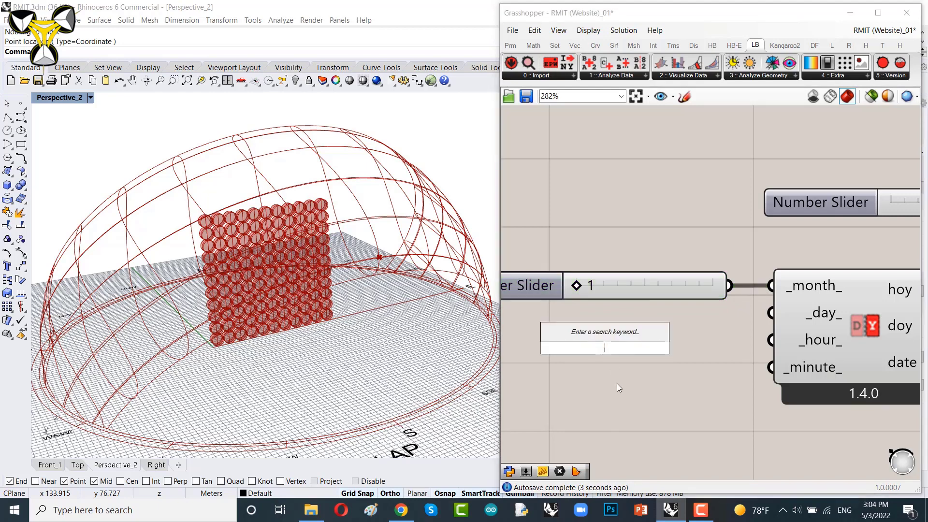
{"action": "type", "text": "1..30"}
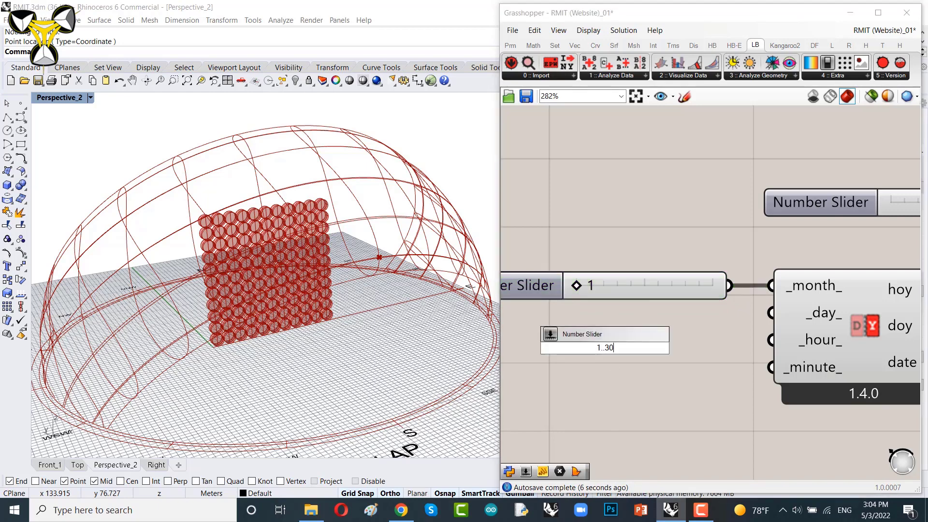
{"action": "key", "text": "Return"}
{"action": "left_click_drag", "start_coordinate": [675, 351], "coordinate": [658, 315]}
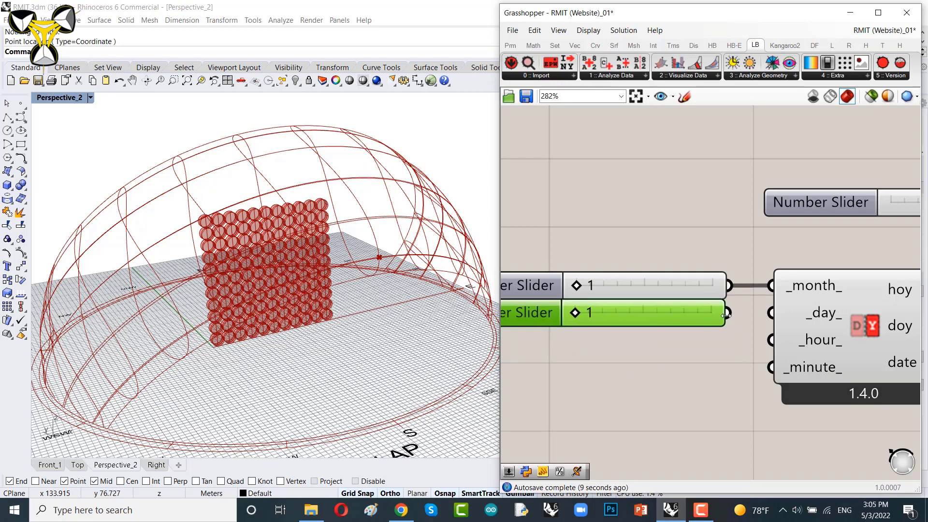
{"action": "left_click_drag", "start_coordinate": [728, 313], "coordinate": [772, 313]}
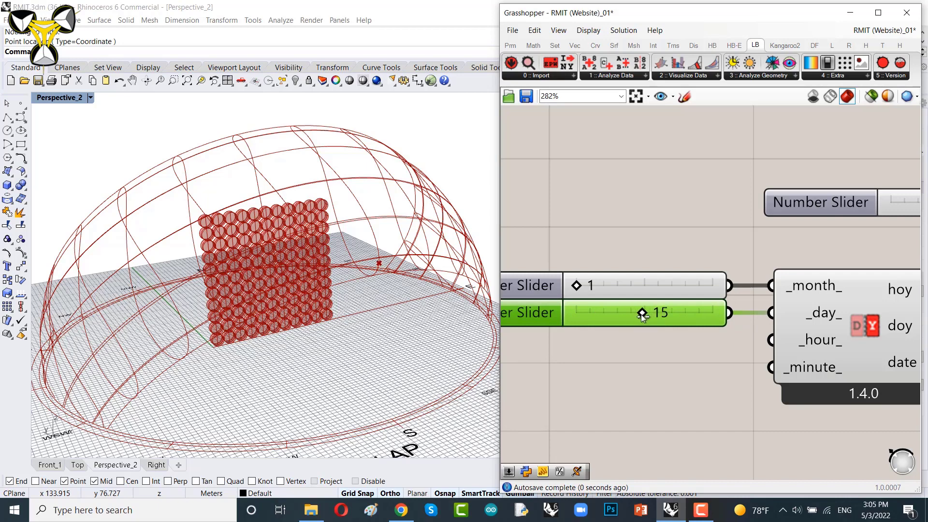
{"action": "left_click_drag", "start_coordinate": [641, 315], "coordinate": [651, 315]}
Step: Add an hour Number Slider with range 7..18, connect it to the _hour_ input and set it to 10
{"action": "right_click_drag", "start_coordinate": [602, 395], "coordinate": [619, 359]}
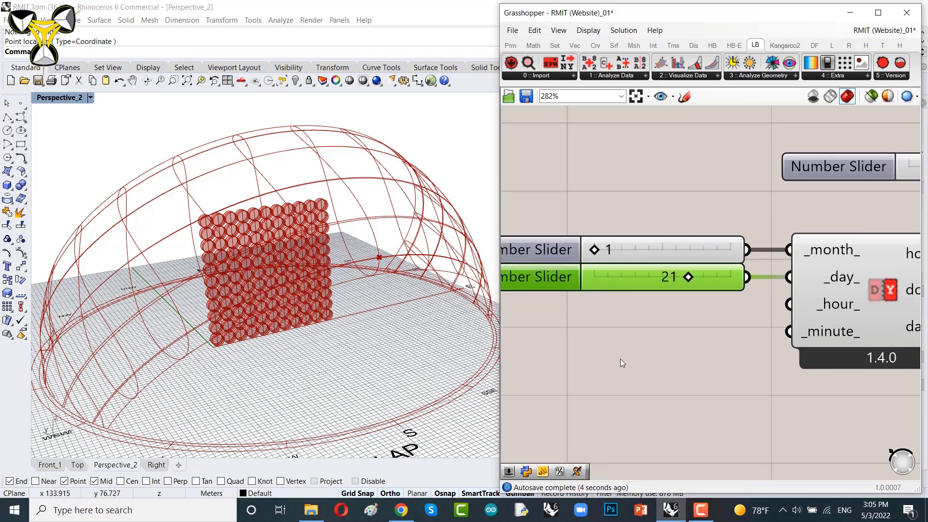
{"action": "double_click", "coordinate": [620, 359]}
{"action": "type", "text": "7.."}
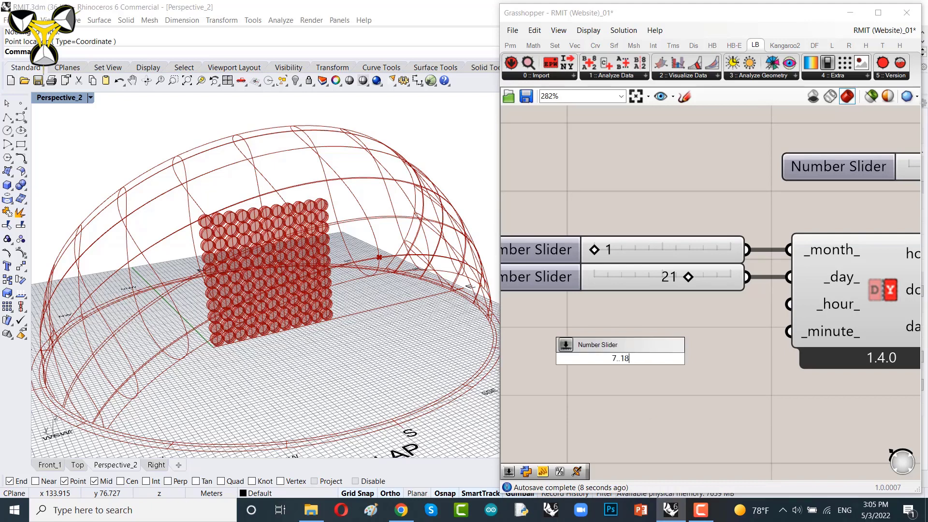
{"action": "type", "text": "18"}
{"action": "key", "text": "Return"}
{"action": "left_click_drag", "start_coordinate": [718, 358], "coordinate": [709, 303]}
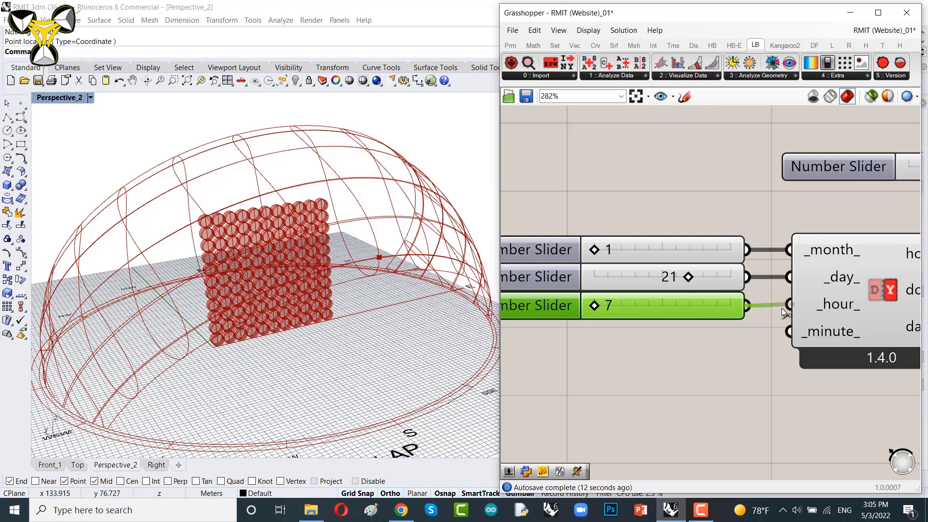
{"action": "left_click_drag", "start_coordinate": [783, 308], "coordinate": [783, 308]}
{"action": "left_click_drag", "start_coordinate": [595, 305], "coordinate": [613, 306]}
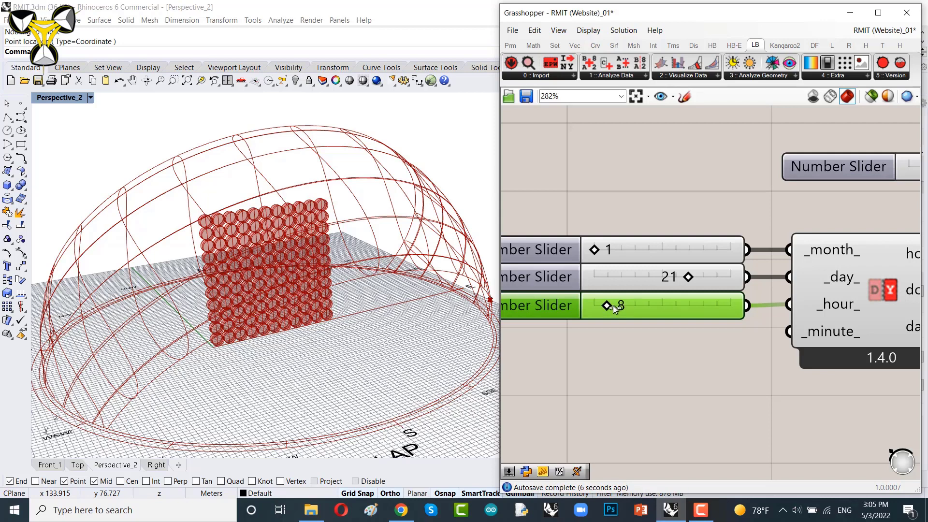
{"action": "left_click_drag", "start_coordinate": [613, 307], "coordinate": [632, 304]}
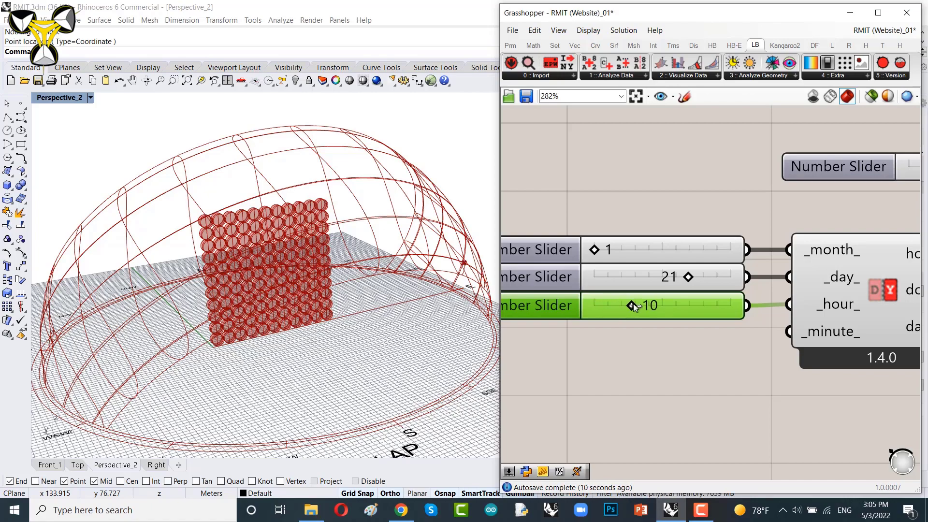
Step: Add a Sphere component and connect the SunPath's sun_pts output to its Base input
{"action": "right_click_drag", "start_coordinate": [402, 303], "coordinate": [425, 332]}
{"action": "scroll", "coordinate": [727, 288], "scroll_direction": "down", "scroll_amount": 4}
{"action": "right_click_drag", "start_coordinate": [899, 285], "coordinate": [729, 312]}
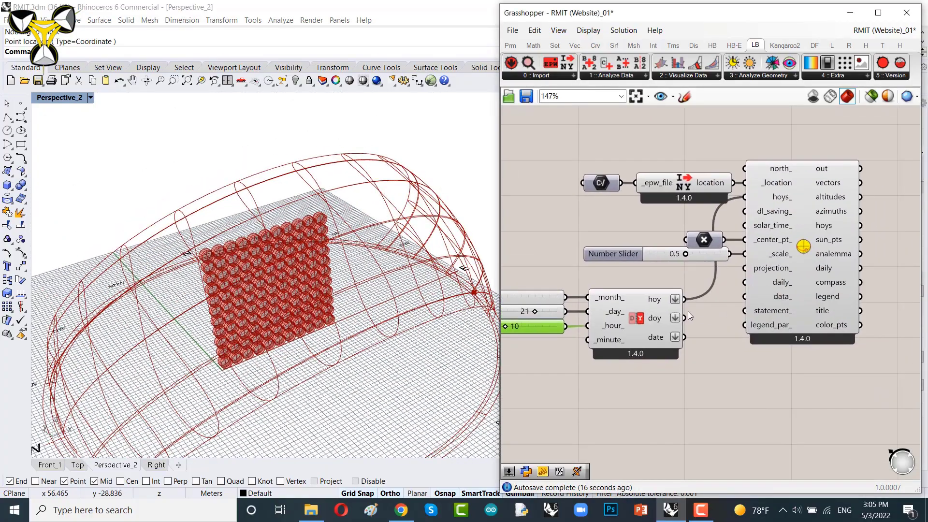
{"action": "right_click_drag", "start_coordinate": [797, 272], "coordinate": [614, 293]}
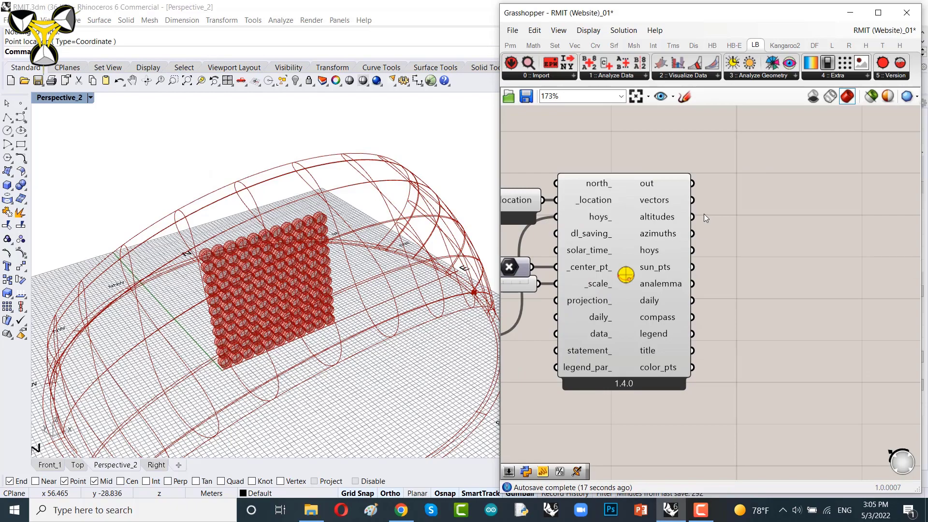
{"action": "scroll", "coordinate": [705, 214], "scroll_direction": "up", "scroll_amount": 3}
{"action": "right_click_drag", "start_coordinate": [486, 298], "coordinate": [460, 284]}
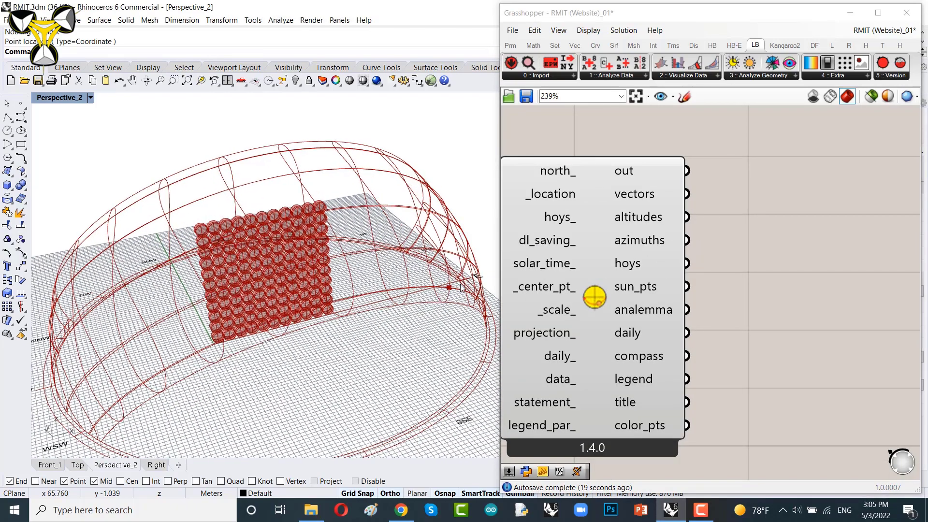
{"action": "scroll", "coordinate": [460, 284], "scroll_direction": "up", "scroll_amount": 3}
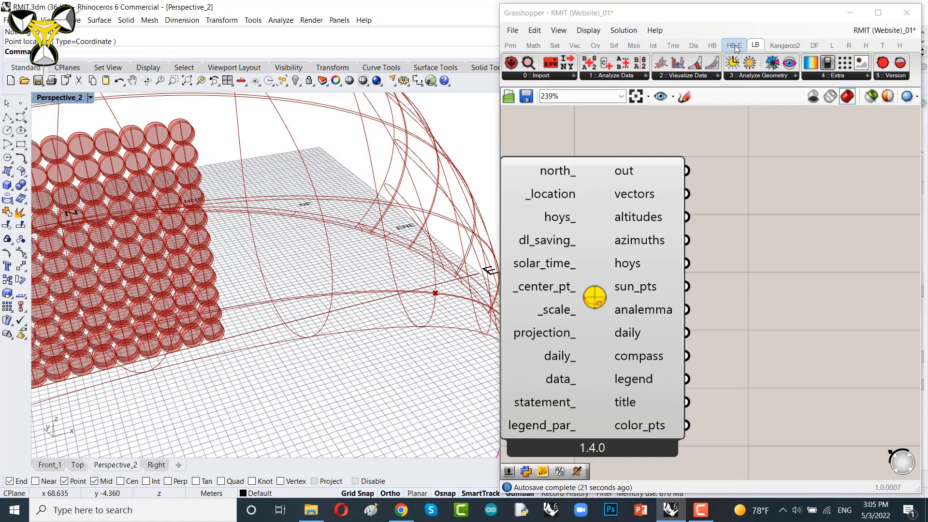
{"action": "left_click", "coordinate": [615, 47]}
{"action": "left_click_drag", "start_coordinate": [803, 63], "coordinate": [828, 287]}
{"action": "right_click_drag", "start_coordinate": [768, 359], "coordinate": [732, 347]}
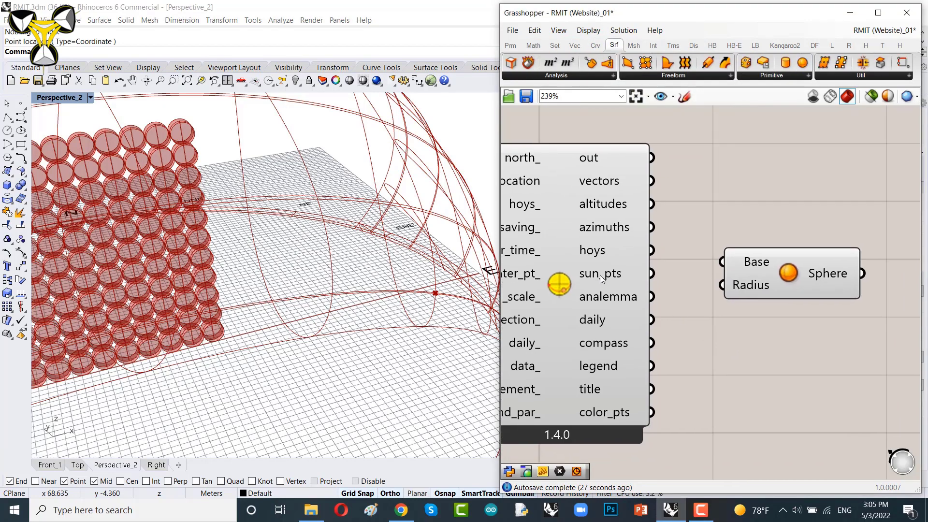
{"action": "left_click_drag", "start_coordinate": [652, 273], "coordinate": [722, 261]}
{"action": "right_click_drag", "start_coordinate": [730, 313], "coordinate": [546, 280]}
{"action": "left_click_drag", "start_coordinate": [600, 250], "coordinate": [828, 262]}
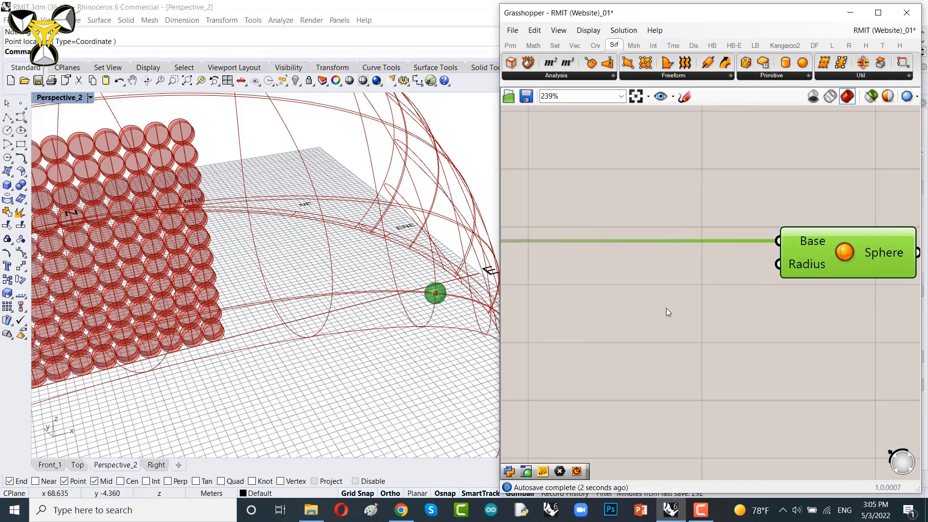
Step: Add a Number Slider set to 2.6 and connect it to the Sphere's Radius input
{"action": "double_click", "coordinate": [667, 308]}
{"action": "type", "text": "2."}
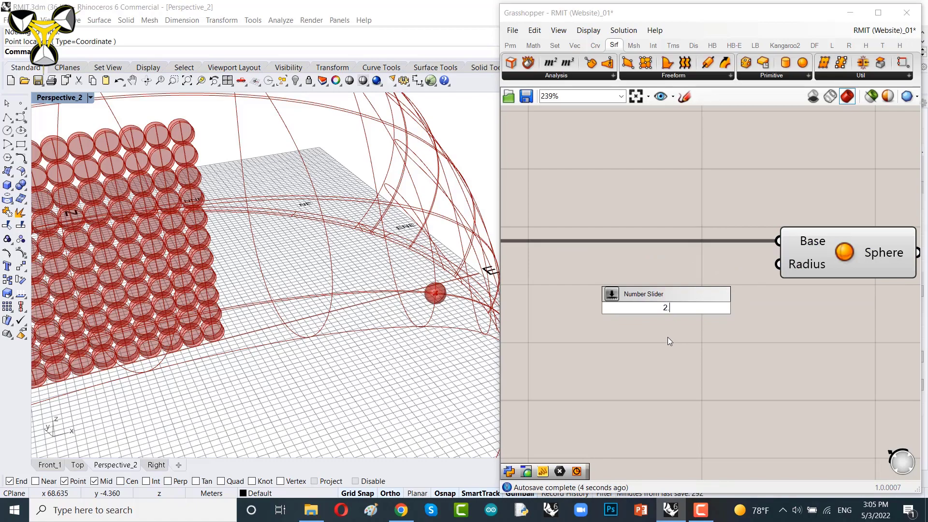
{"action": "type", "text": "6"}
{"action": "key", "text": "Return"}
{"action": "left_click_drag", "start_coordinate": [781, 303], "coordinate": [779, 264]}
{"action": "left_click_drag", "start_coordinate": [705, 261], "coordinate": [716, 269]}
{"action": "right_click_drag", "start_coordinate": [348, 295], "coordinate": [257, 315]}
{"action": "scroll", "coordinate": [368, 303], "scroll_direction": "down", "scroll_amount": 6}
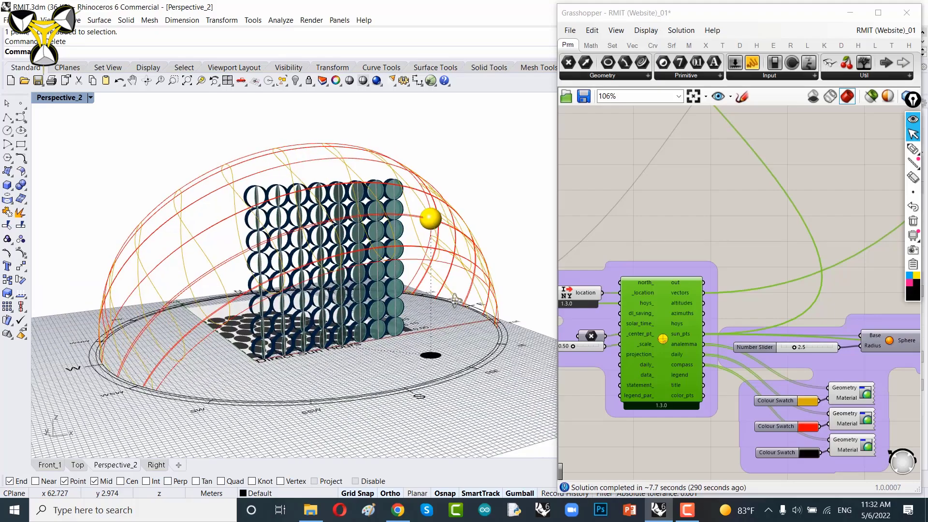
Step: Orbit around the finished sun path, sun sphere and panel wall to inspect the result
{"action": "right_click_drag", "start_coordinate": [421, 311], "coordinate": [468, 311]}
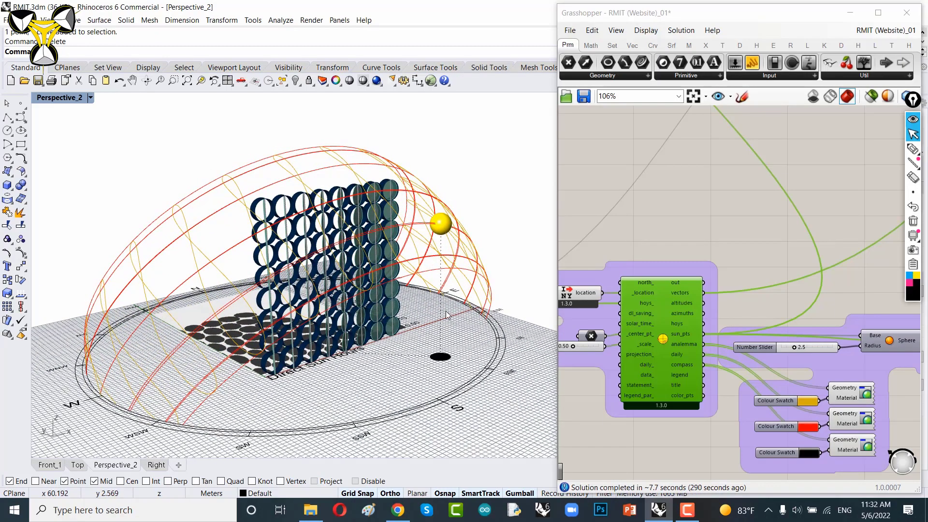
{"action": "right_click_drag", "start_coordinate": [495, 276], "coordinate": [470, 272]}
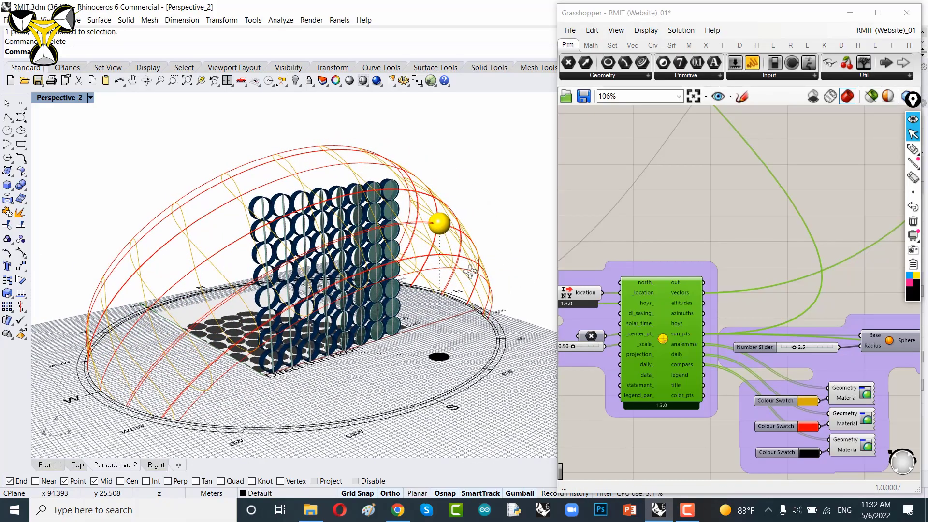
{"action": "mouse_move", "coordinate": [470, 272]}
{"action": "right_mouse_down"}
{"action": "mouse_move", "coordinate": [462, 271]}
{"action": "mouse_move", "coordinate": [487, 272]}
{"action": "mouse_move", "coordinate": [437, 268]}
{"action": "mouse_move", "coordinate": [468, 266]}
{"action": "right_mouse_up"}
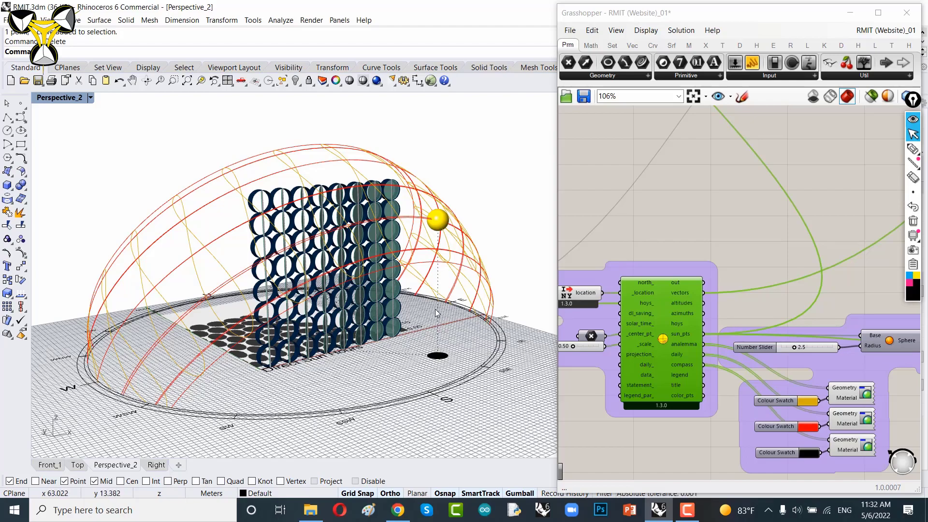
{"action": "right_click_drag", "start_coordinate": [454, 281], "coordinate": [403, 294]}
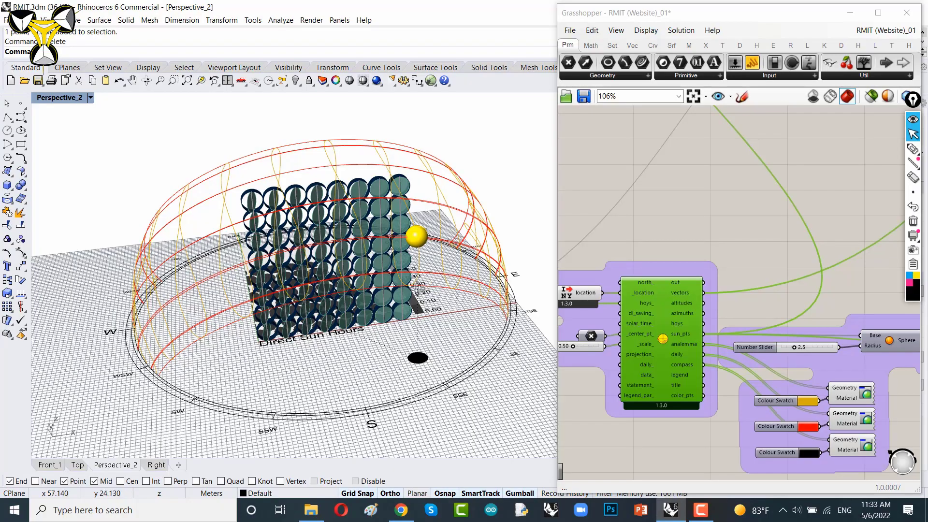
{"action": "mouse_move", "coordinate": [417, 289]}
{"action": "right_mouse_down"}
{"action": "mouse_move", "coordinate": [387, 306]}
{"action": "mouse_move", "coordinate": [415, 310]}
{"action": "mouse_move", "coordinate": [420, 289]}
{"action": "right_mouse_up"}
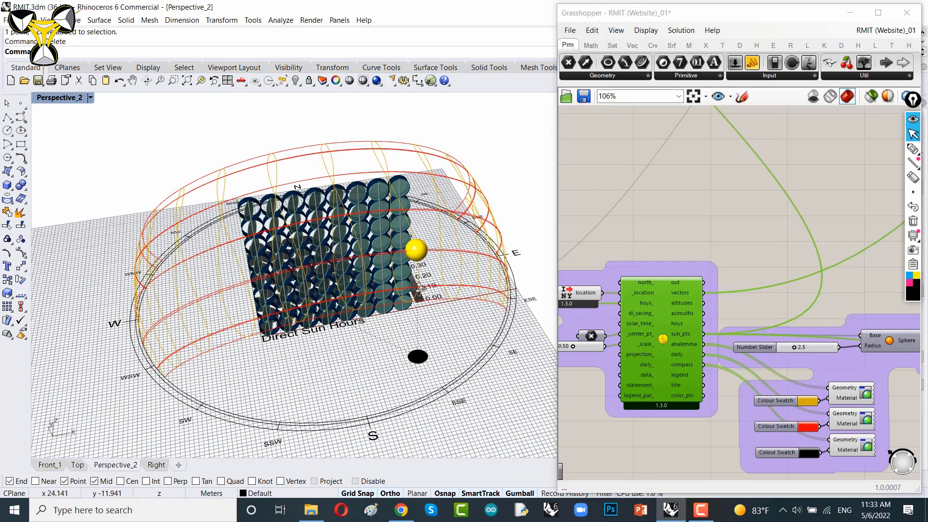
{"action": "right_click_drag", "start_coordinate": [420, 289], "coordinate": [424, 252]}
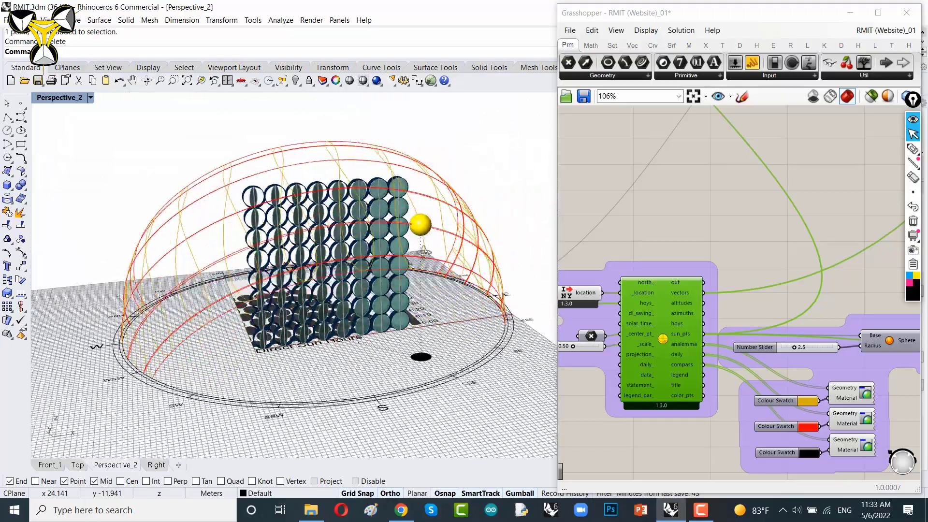
Step: Continue orbiting the viewport to view the sun path and panel wall from other angles
{"action": "right_click_drag", "start_coordinate": [401, 288], "coordinate": [421, 266]}
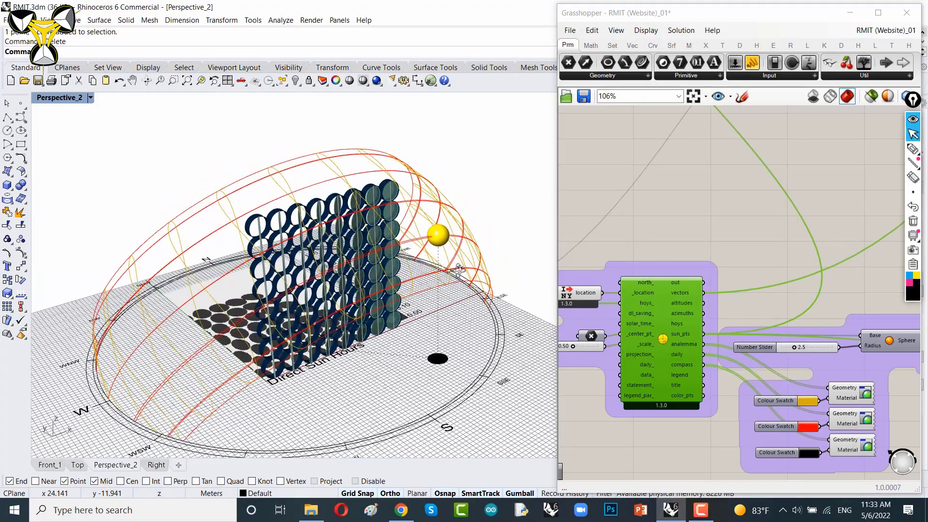
{"action": "right_click_drag", "start_coordinate": [460, 269], "coordinate": [364, 308]}
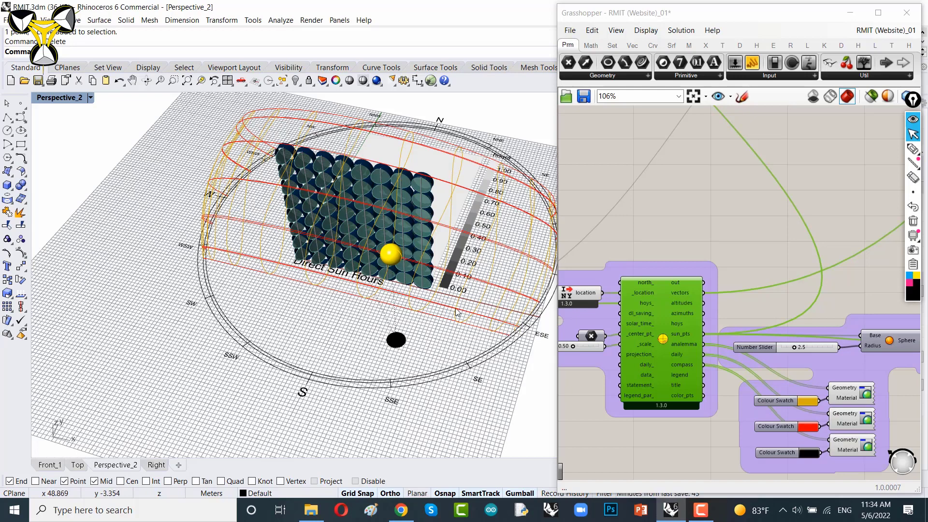
{"action": "mouse_move", "coordinate": [435, 300]}
{"action": "right_mouse_down"}
{"action": "mouse_move", "coordinate": [456, 288]}
{"action": "mouse_move", "coordinate": [376, 307]}
{"action": "mouse_move", "coordinate": [429, 302]}
{"action": "right_mouse_up"}
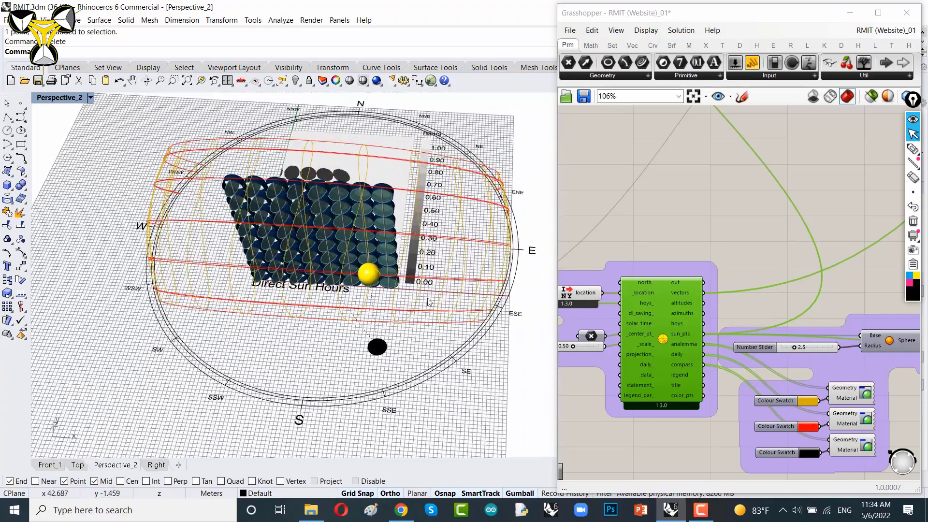
Step: Disable the LB SunPath component
{"action": "right_click_drag", "start_coordinate": [718, 230], "coordinate": [726, 182]}
{"action": "scroll", "coordinate": [712, 265], "scroll_direction": "up", "scroll_amount": 3}
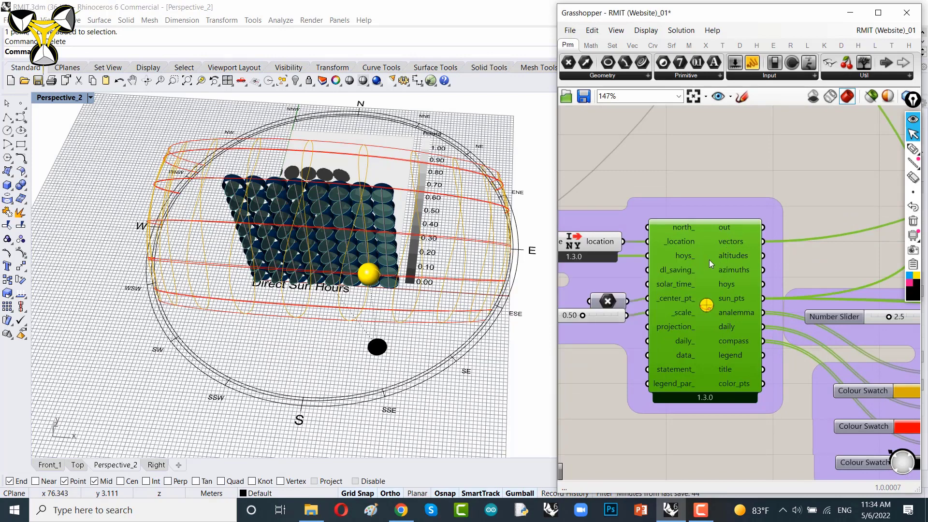
{"action": "left_click", "coordinate": [748, 164]}
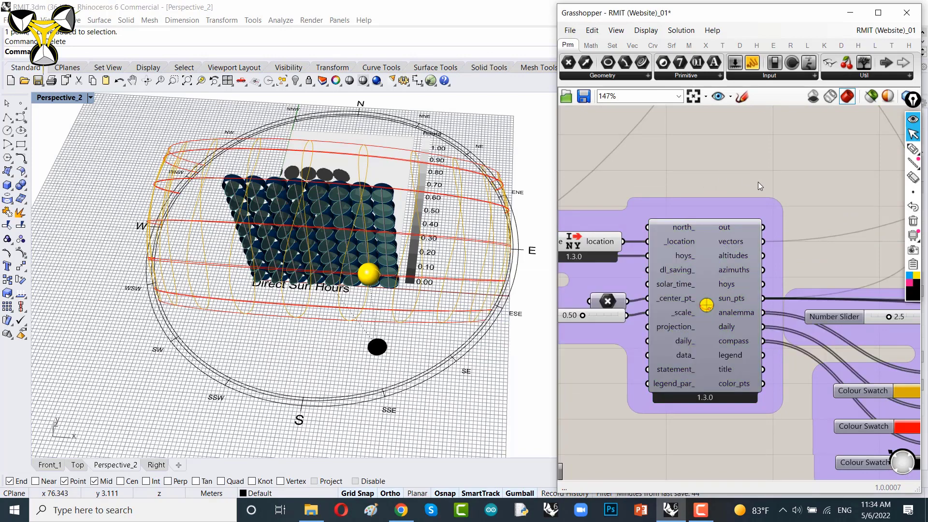
{"action": "mouse_move", "coordinate": [813, 205]}
{"action": "right_mouse_down"}
{"action": "mouse_move", "coordinate": [787, 189]}
{"action": "mouse_move", "coordinate": [826, 216]}
{"action": "right_mouse_up"}
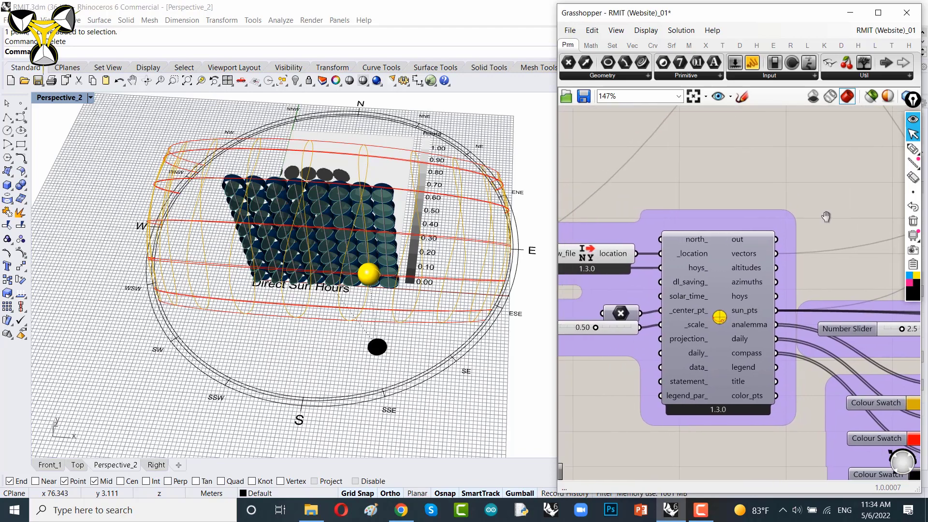
{"action": "left_click", "coordinate": [727, 271]}
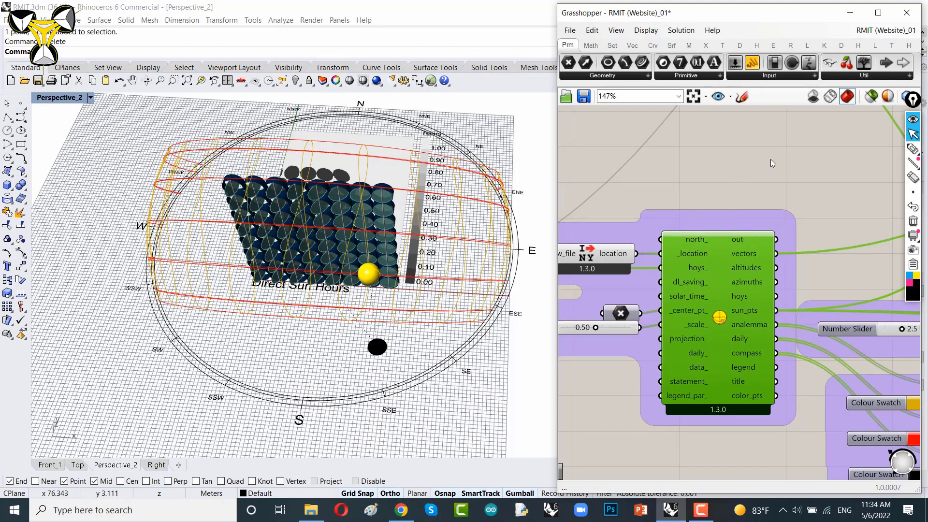
{"action": "right_click", "coordinate": [724, 167]}
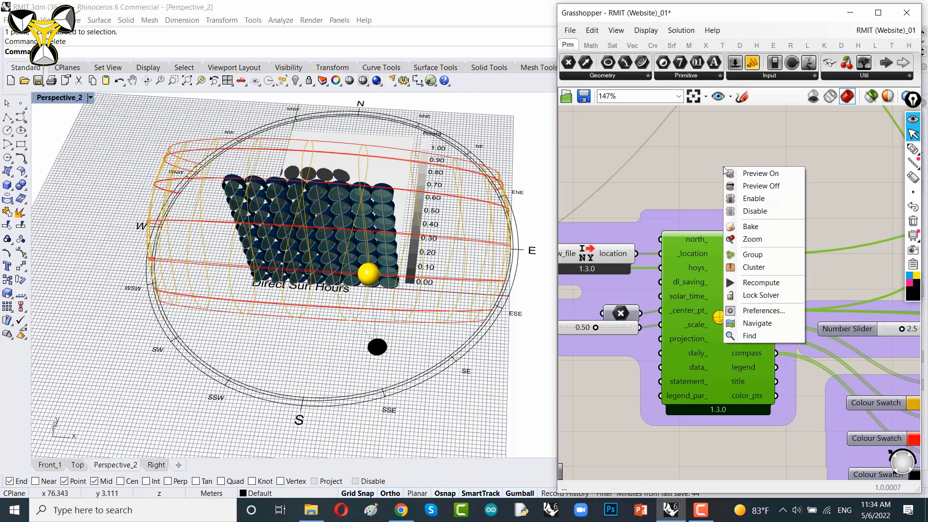
{"action": "left_click", "coordinate": [755, 214]}
Step: Enable the Boundary Surfaces component that caps the panels with surfaces
{"action": "right_click_drag", "start_coordinate": [735, 199], "coordinate": [715, 282]}
{"action": "scroll", "coordinate": [707, 237], "scroll_direction": "down", "scroll_amount": 3}
{"action": "right_click_drag", "start_coordinate": [712, 171], "coordinate": [700, 306]}
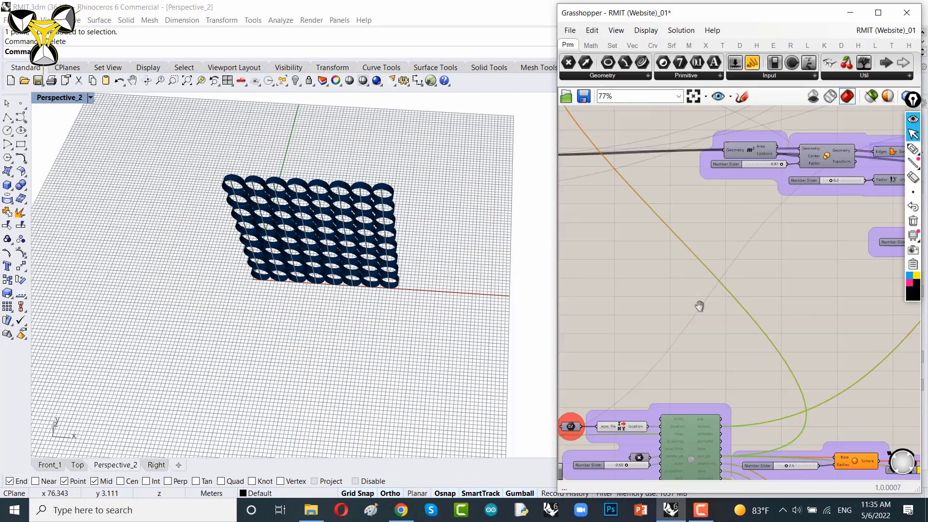
{"action": "scroll", "coordinate": [697, 270], "scroll_direction": "down", "scroll_amount": 3}
{"action": "right_click_drag", "start_coordinate": [730, 224], "coordinate": [746, 340]}
{"action": "right_click_drag", "start_coordinate": [729, 248], "coordinate": [599, 167]}
{"action": "scroll", "coordinate": [712, 228], "scroll_direction": "up", "scroll_amount": 5}
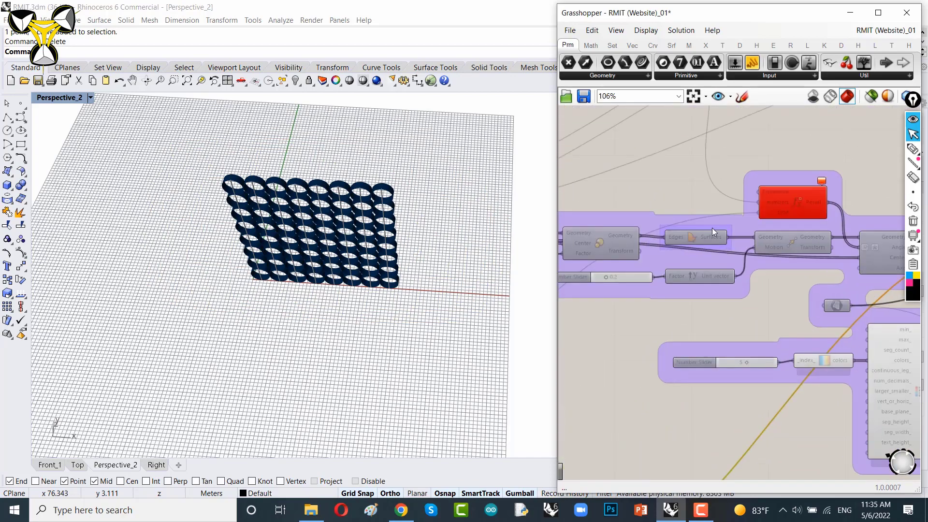
{"action": "scroll", "coordinate": [712, 228], "scroll_direction": "up", "scroll_amount": 5}
{"action": "left_click", "coordinate": [686, 246]}
{"action": "right_click", "coordinate": [664, 155]}
{"action": "left_click", "coordinate": [682, 187]}
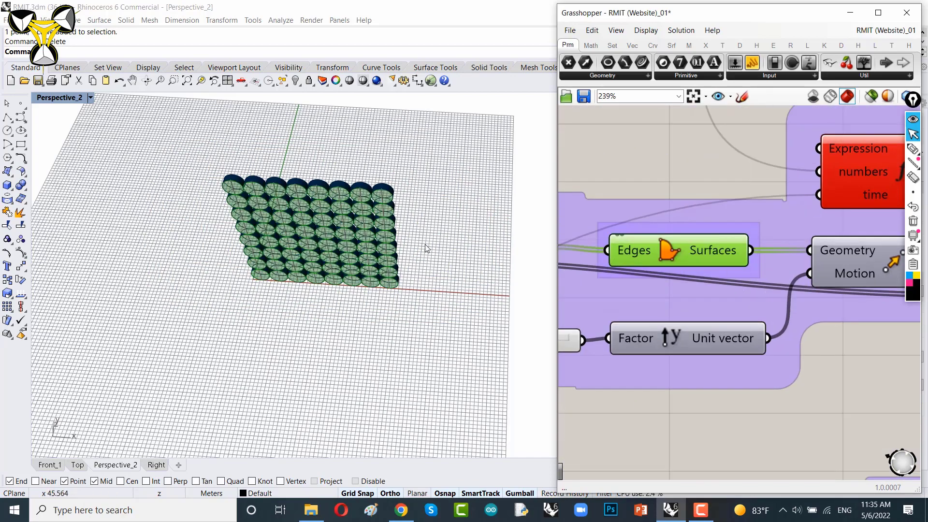
{"action": "right_click_drag", "start_coordinate": [413, 238], "coordinate": [366, 251]}
{"action": "scroll", "coordinate": [358, 265], "scroll_direction": "up", "scroll_amount": 4}
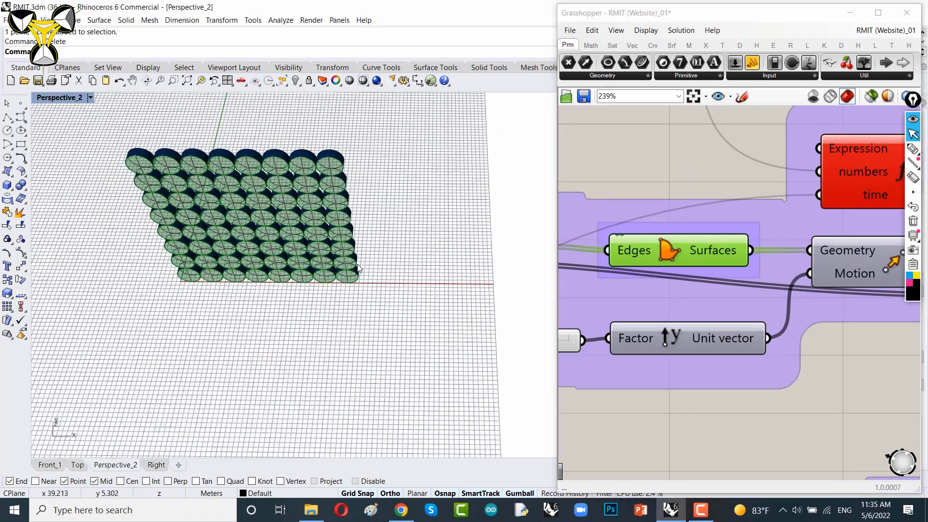
Step: Place a point and start a circle around it on the ground in front of the panel wall
{"action": "left_click", "coordinate": [21, 103]}
{"action": "left_click", "coordinate": [406, 367]}
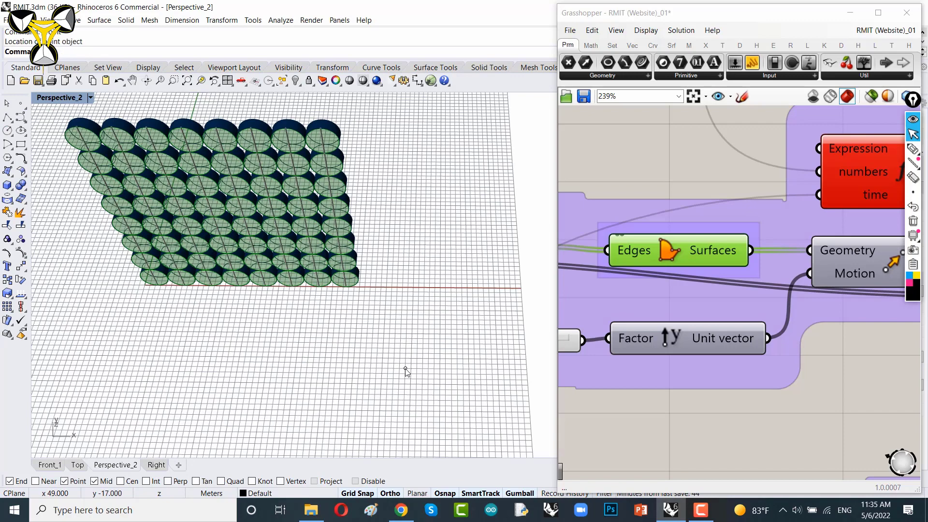
{"action": "left_click", "coordinate": [6, 130]}
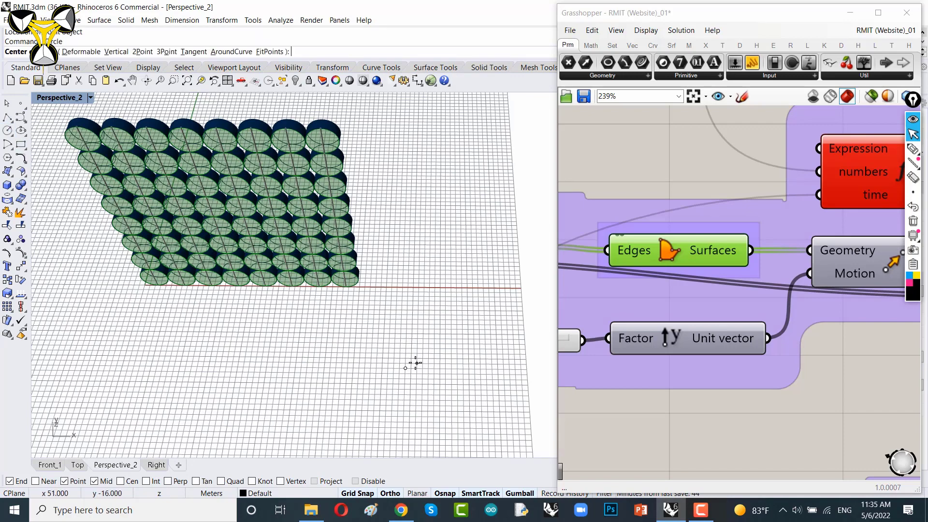
{"action": "left_click", "coordinate": [409, 368]}
{"action": "left_click", "coordinate": [400, 352]}
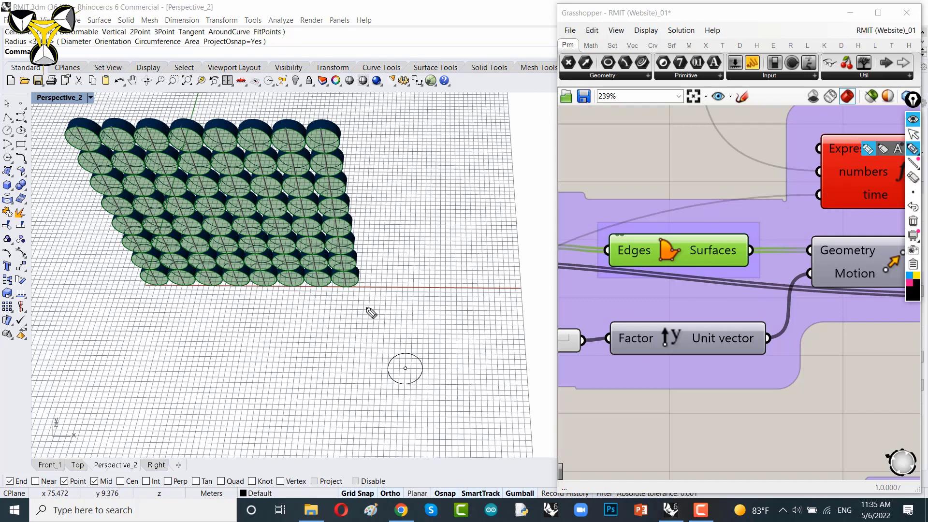
{"action": "left_click_drag", "start_coordinate": [345, 284], "coordinate": [344, 322]}
{"action": "left_click_drag", "start_coordinate": [317, 282], "coordinate": [314, 320]}
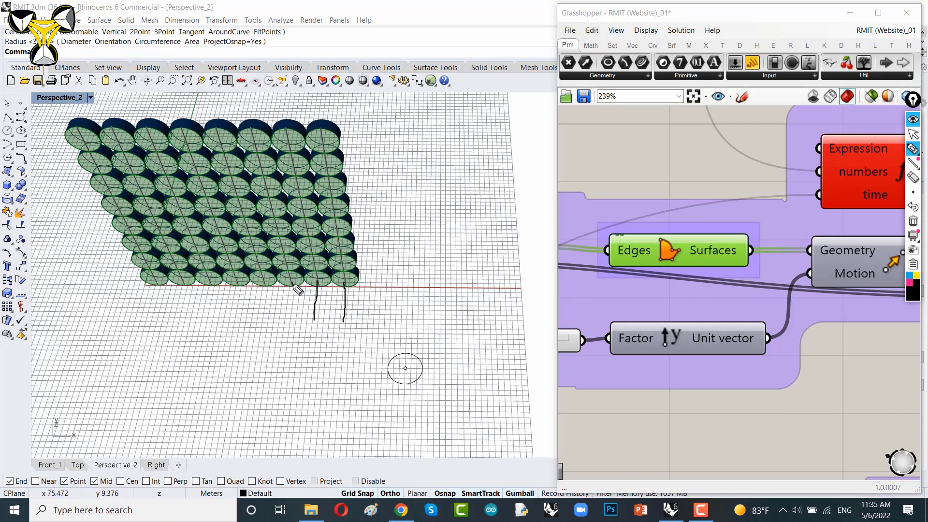
{"action": "left_click_drag", "start_coordinate": [292, 284], "coordinate": [288, 312]}
{"action": "left_click_drag", "start_coordinate": [157, 285], "coordinate": [150, 320]}
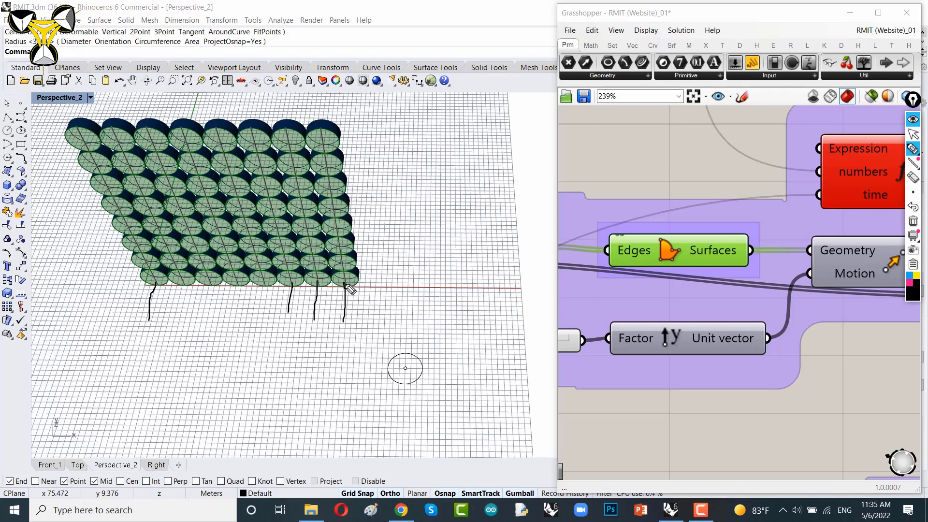
{"action": "left_click_drag", "start_coordinate": [346, 285], "coordinate": [402, 366]}
{"action": "left_click_drag", "start_coordinate": [324, 284], "coordinate": [402, 364]}
{"action": "left_click_drag", "start_coordinate": [294, 286], "coordinate": [402, 364]}
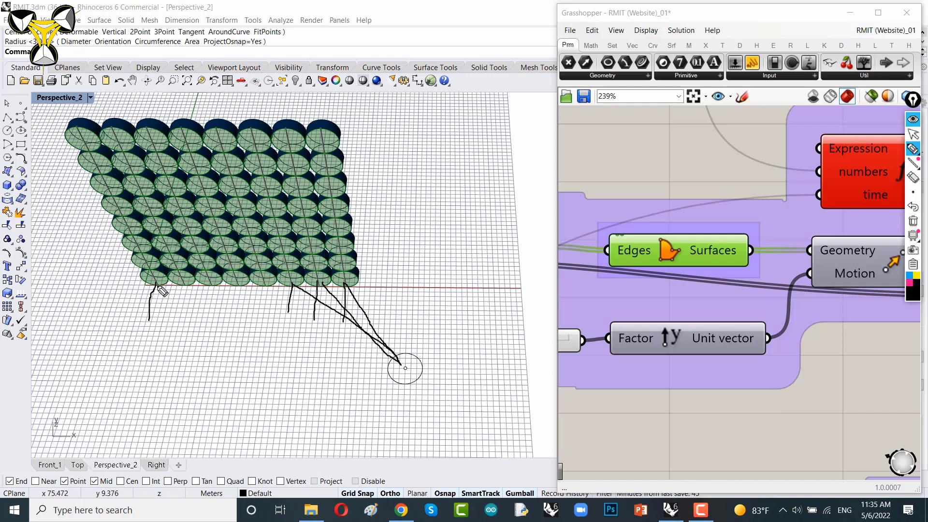
{"action": "mouse_move", "coordinate": [156, 285]}
{"action": "left_mouse_down"}
{"action": "mouse_move", "coordinate": [209, 312]}
{"action": "mouse_move", "coordinate": [406, 367]}
{"action": "left_mouse_up"}
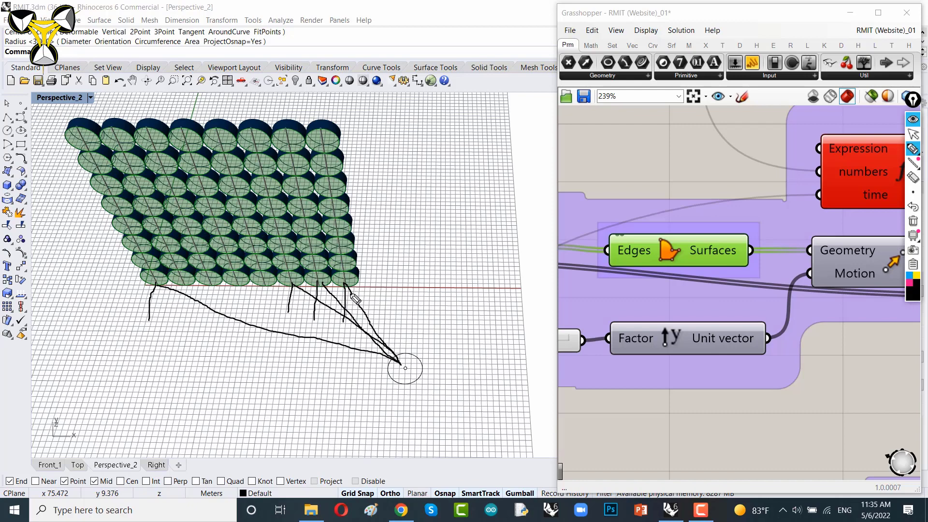
{"action": "left_click_drag", "start_coordinate": [325, 290], "coordinate": [293, 312]}
{"action": "left_click_drag", "start_coordinate": [171, 291], "coordinate": [152, 299]}
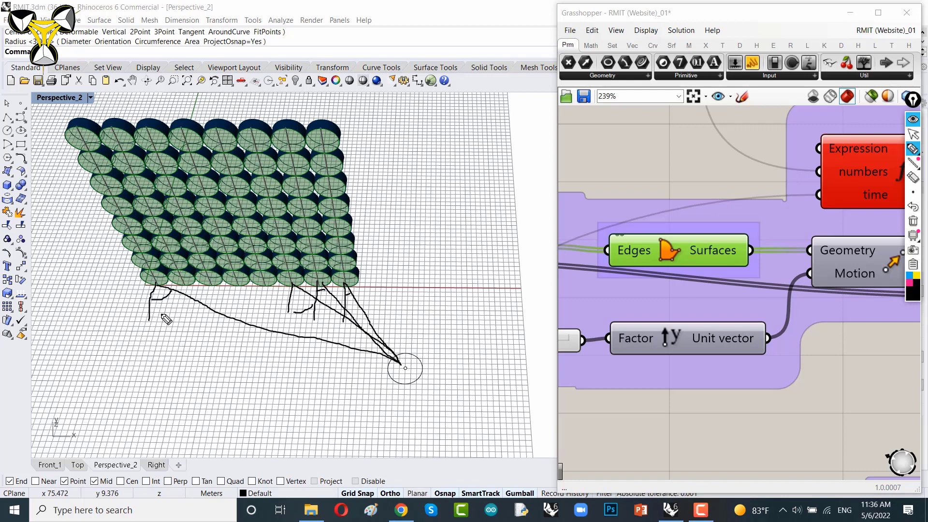
{"action": "left_click", "coordinate": [918, 209]}
{"action": "left_click", "coordinate": [918, 211]}
{"action": "left_click", "coordinate": [918, 211]}
{"action": "left_click", "coordinate": [918, 212]}
{"action": "left_click", "coordinate": [917, 212]}
{"action": "left_click", "coordinate": [918, 211]}
{"action": "left_click", "coordinate": [918, 211]}
{"action": "left_click", "coordinate": [918, 211]}
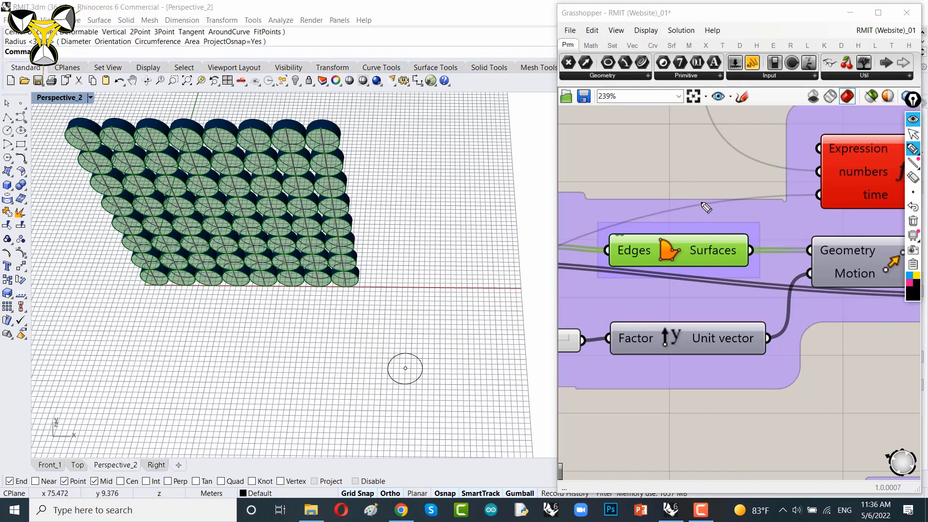
Step: Re-enable the LB SunPath component
{"action": "key", "text": "ctrl+shift+2"}
{"action": "scroll", "coordinate": [702, 197], "scroll_direction": "down", "scroll_amount": 5}
{"action": "right_click", "coordinate": [783, 154]}
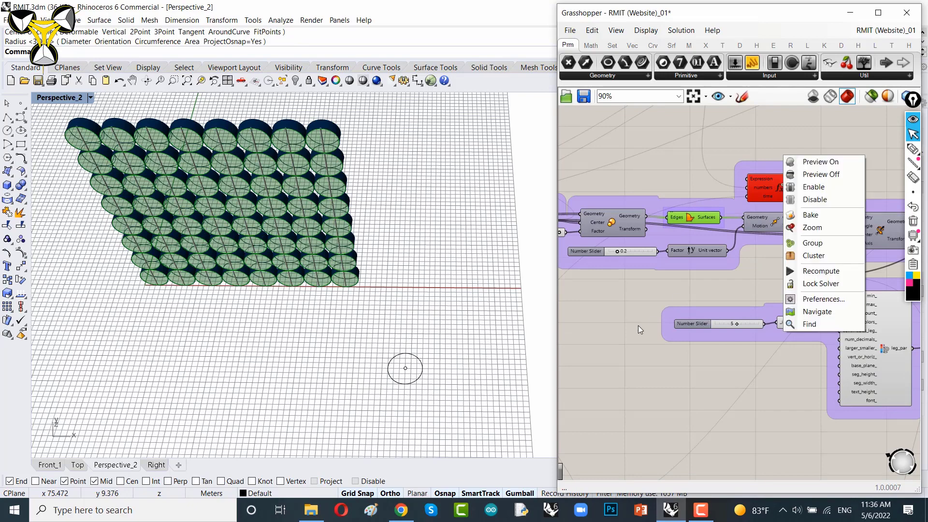
{"action": "right_click_drag", "start_coordinate": [638, 326], "coordinate": [776, 124]}
{"action": "scroll", "coordinate": [744, 174], "scroll_direction": "down", "scroll_amount": 3}
{"action": "right_click_drag", "start_coordinate": [657, 307], "coordinate": [734, 216]}
{"action": "scroll", "coordinate": [735, 171], "scroll_direction": "up", "scroll_amount": 4}
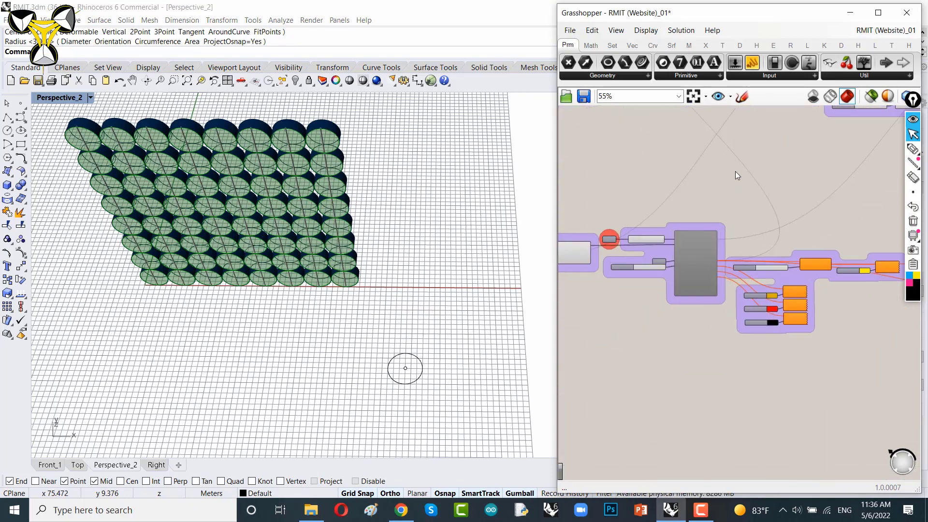
{"action": "right_click_drag", "start_coordinate": [684, 254], "coordinate": [710, 181]}
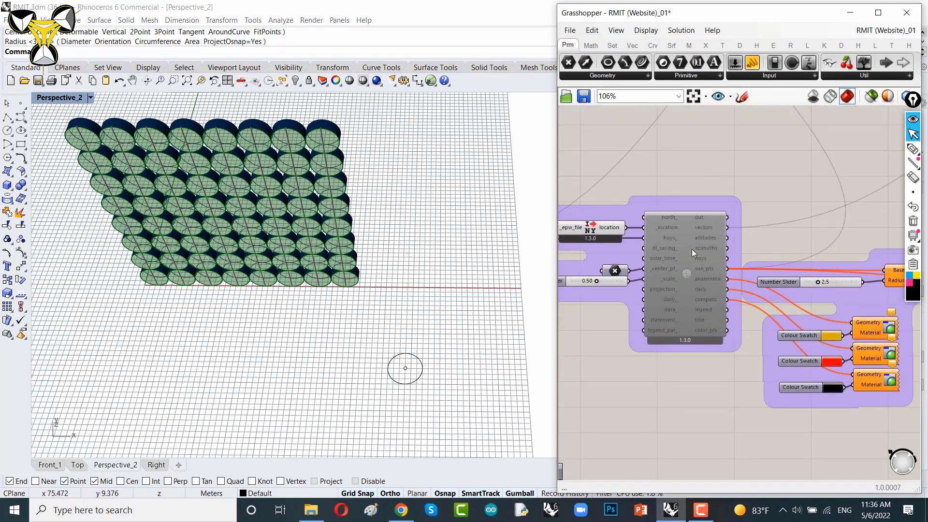
{"action": "key", "text": "ctrl+e"}
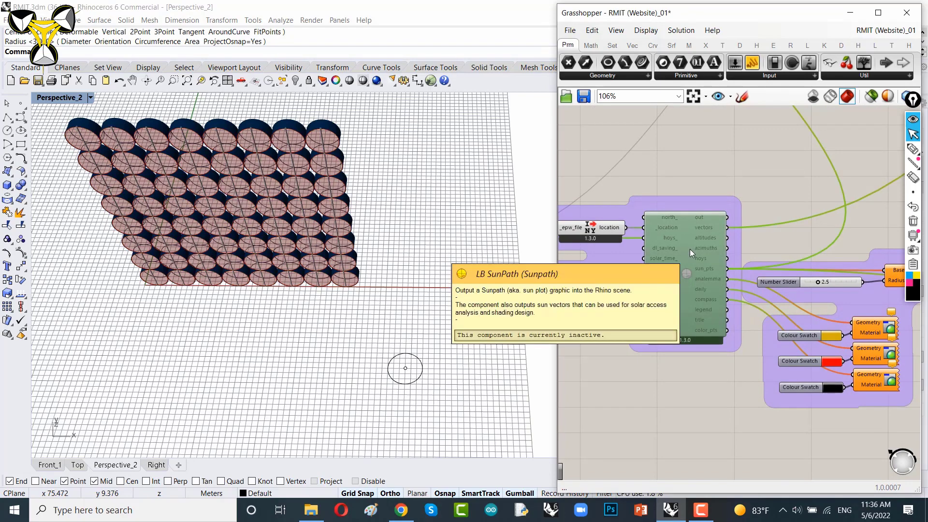
{"action": "right_click", "coordinate": [710, 152]}
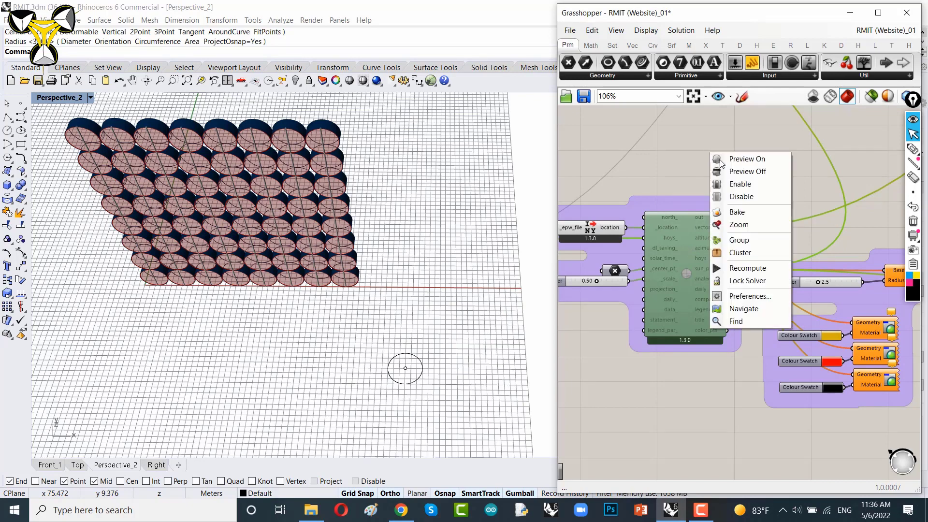
{"action": "left_click", "coordinate": [744, 185]}
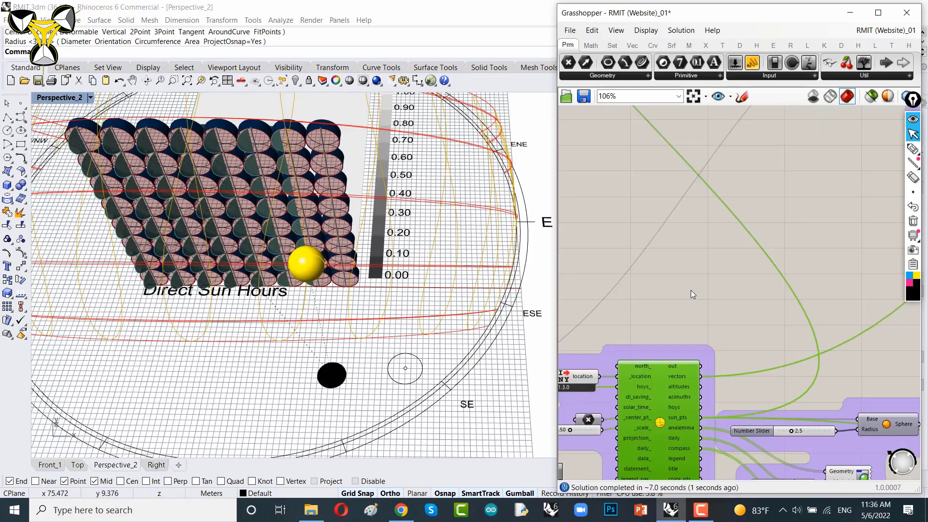
Step: Turn off the preview of the Boundary Surfaces component
{"action": "scroll", "coordinate": [687, 251], "scroll_direction": "down", "scroll_amount": 3}
{"action": "scroll", "coordinate": [733, 282], "scroll_direction": "up", "scroll_amount": 6}
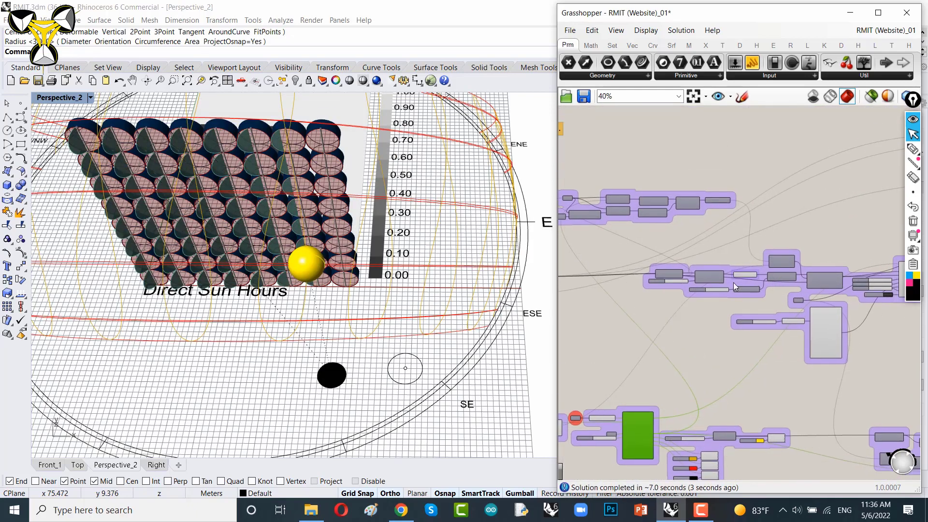
{"action": "left_click", "coordinate": [763, 260]}
{"action": "right_click", "coordinate": [733, 153]}
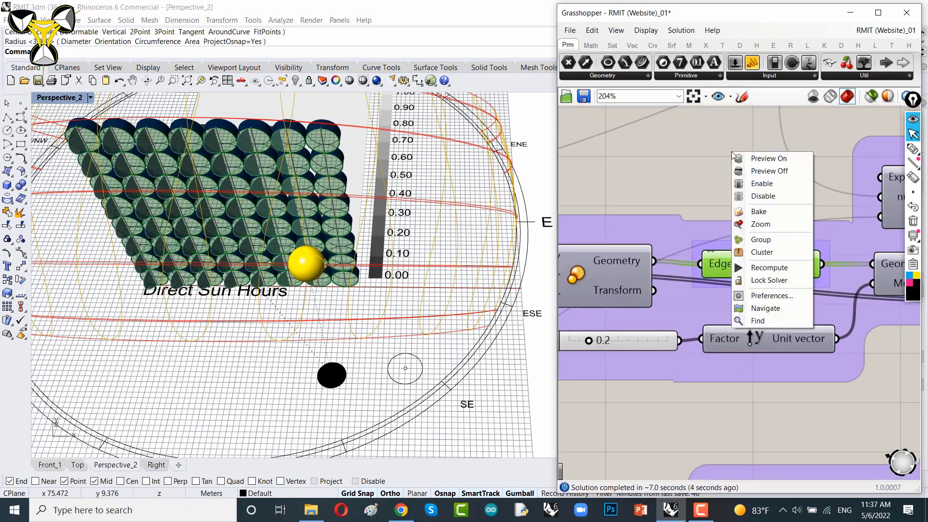
{"action": "left_click", "coordinate": [754, 170]}
Step: Select and delete the circle drawn in front of the panel wall
{"action": "right_click_drag", "start_coordinate": [385, 324], "coordinate": [399, 342]}
{"action": "left_click_drag", "start_coordinate": [400, 342], "coordinate": [437, 381]}
{"action": "key", "text": "Delete"}
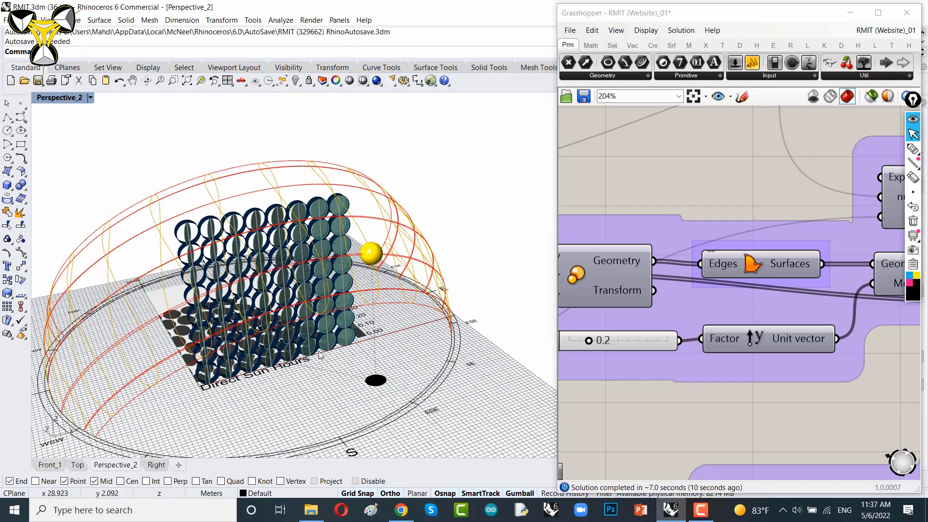
Step: Add a Point parameter and connect the Area component's Centroid output to it
{"action": "right_click_drag", "start_coordinate": [346, 360], "coordinate": [407, 325], "text": "shift"}
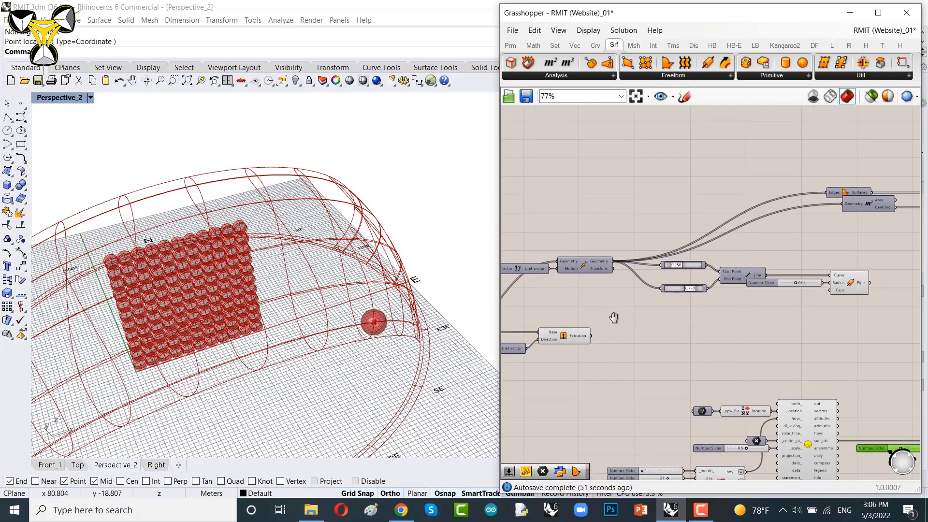
{"action": "right_click_drag", "start_coordinate": [614, 318], "coordinate": [607, 324]}
{"action": "right_click_drag", "start_coordinate": [817, 250], "coordinate": [676, 248]}
{"action": "right_click_drag", "start_coordinate": [290, 275], "coordinate": [314, 249]}
{"action": "scroll", "coordinate": [227, 249], "scroll_direction": "up", "scroll_amount": 4}
{"action": "scroll", "coordinate": [691, 179], "scroll_direction": "up", "scroll_amount": 5}
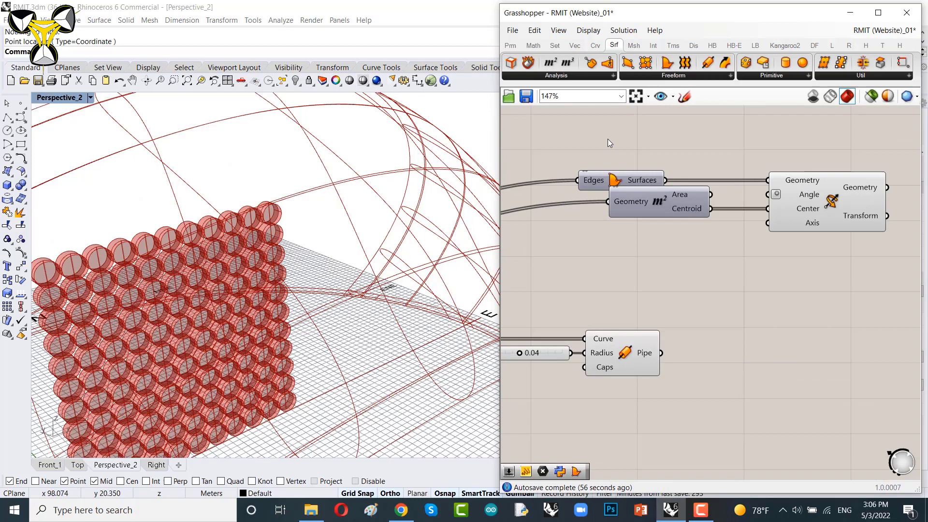
{"action": "left_click", "coordinate": [510, 45]}
{"action": "left_click_drag", "start_coordinate": [511, 62], "coordinate": [765, 295]}
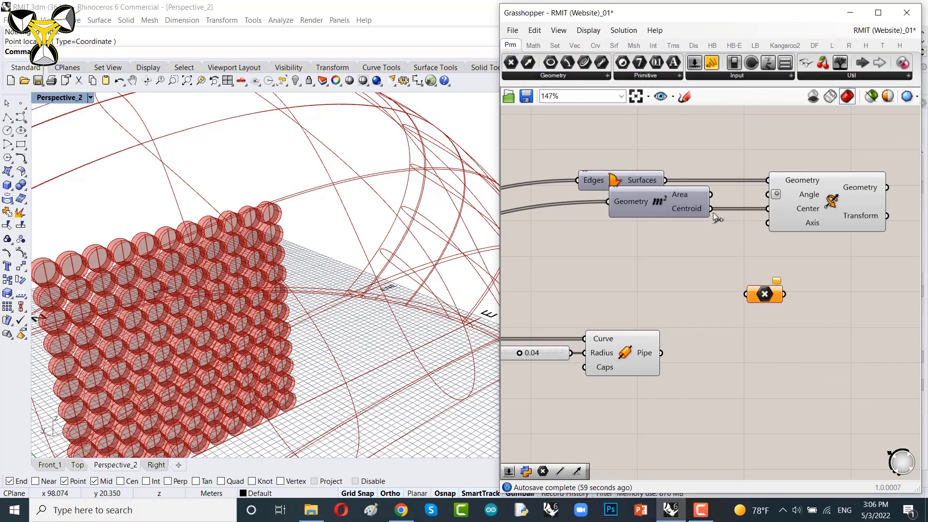
{"action": "left_click_drag", "start_coordinate": [711, 208], "coordinate": [755, 293]}
{"action": "right_click_drag", "start_coordinate": [768, 387], "coordinate": [693, 227]}
{"action": "scroll", "coordinate": [690, 145], "scroll_direction": "down", "scroll_amount": 3}
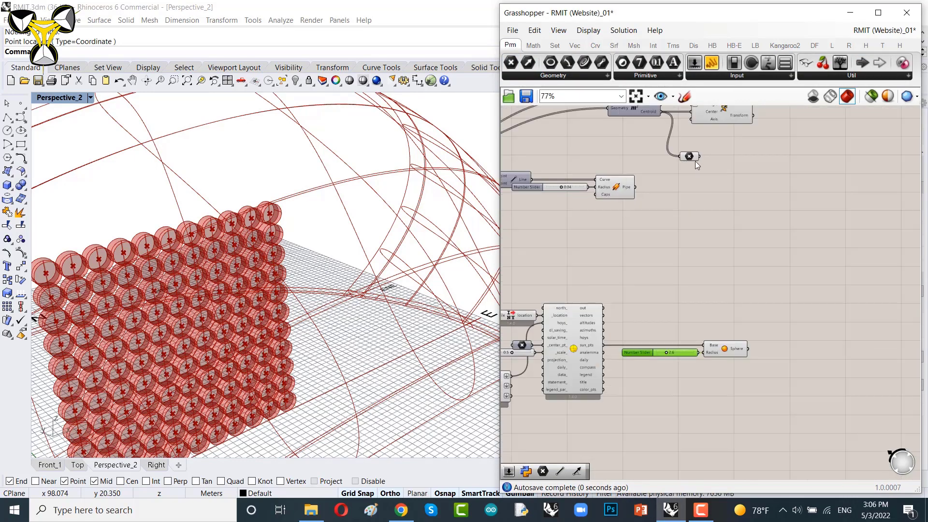
{"action": "left_click_drag", "start_coordinate": [691, 155], "coordinate": [757, 240]}
{"action": "scroll", "coordinate": [711, 282], "scroll_direction": "up", "scroll_amount": 3}
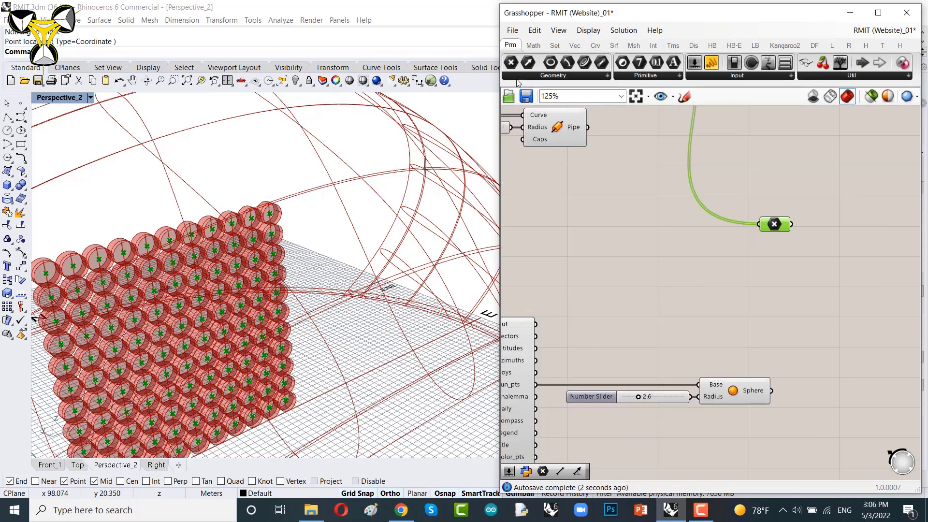
Step: Add a Line component running from the panel centroid points to the sun point
{"action": "left_click_drag", "start_coordinate": [511, 61], "coordinate": [617, 332]}
{"action": "scroll", "coordinate": [530, 386], "scroll_direction": "up", "scroll_amount": 1}
{"action": "left_click_drag", "start_coordinate": [535, 384], "coordinate": [621, 323]}
{"action": "right_click_drag", "start_coordinate": [681, 330], "coordinate": [566, 385]}
{"action": "left_click_drag", "start_coordinate": [533, 380], "coordinate": [711, 279]}
{"action": "scroll", "coordinate": [716, 279], "scroll_direction": "up", "scroll_amount": 3}
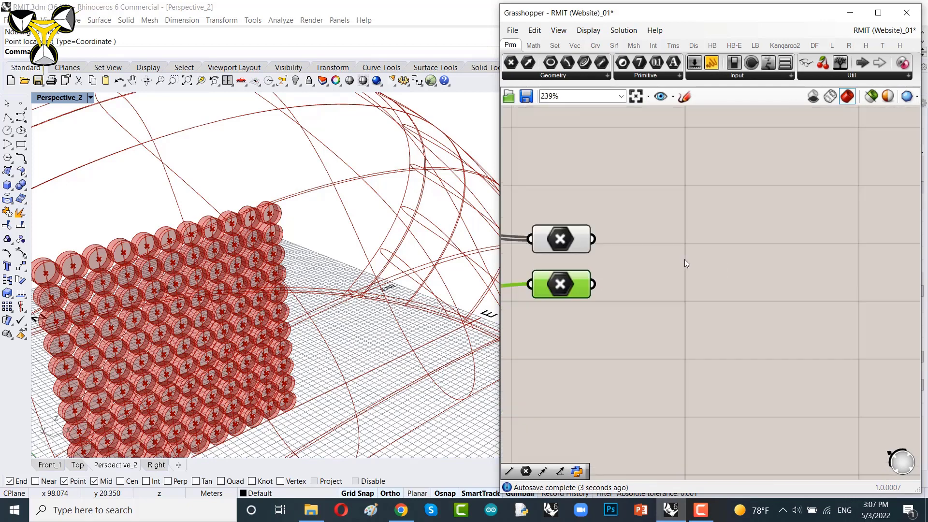
{"action": "double_click", "coordinate": [648, 271]}
{"action": "type", "text": "line"}
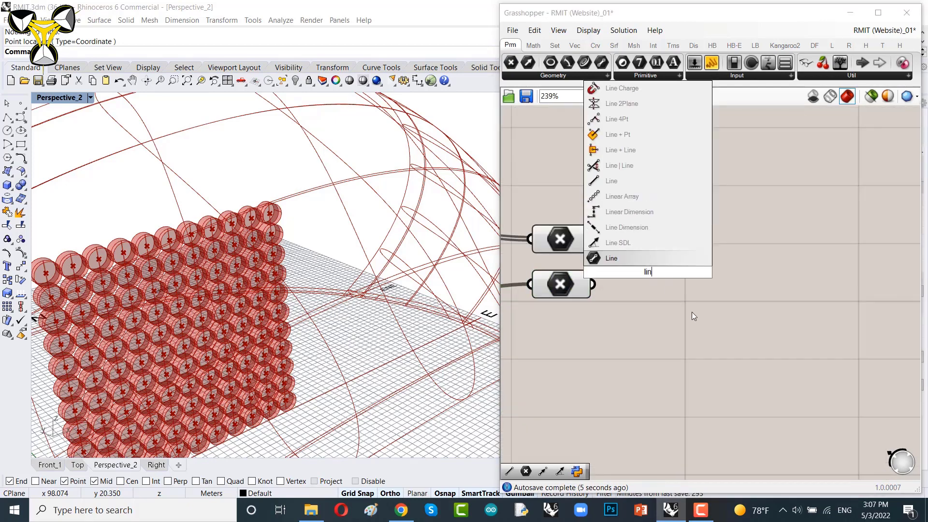
{"action": "left_click", "coordinate": [653, 261]}
{"action": "left_click_drag", "start_coordinate": [607, 269], "coordinate": [650, 266]}
{"action": "left_click_drag", "start_coordinate": [701, 266], "coordinate": [672, 271]}
Step: Rearrange the point parameters and the Line component on the canvas
{"action": "scroll", "coordinate": [339, 295], "scroll_direction": "down", "scroll_amount": 6}
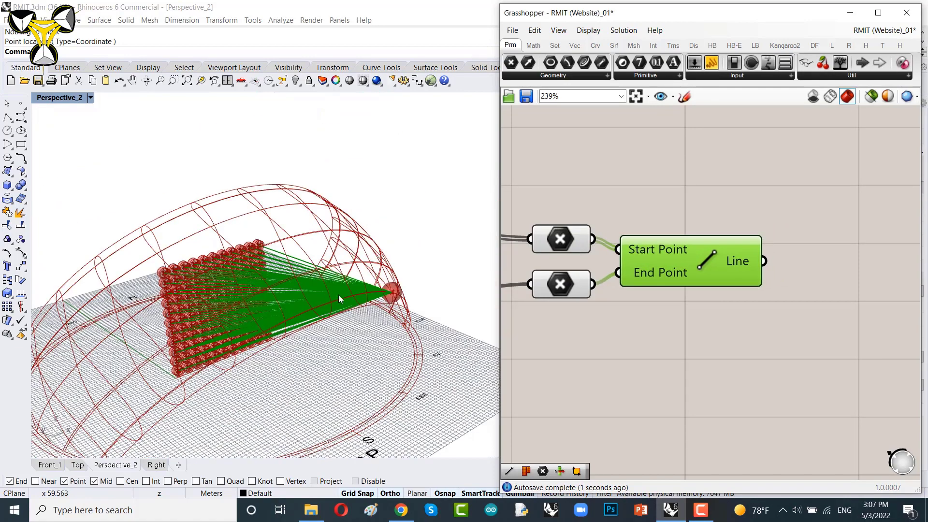
{"action": "scroll", "coordinate": [298, 318], "scroll_direction": "up", "scroll_amount": 5}
{"action": "scroll", "coordinate": [629, 265], "scroll_direction": "down", "scroll_amount": 5}
{"action": "right_click_drag", "start_coordinate": [639, 236], "coordinate": [734, 255]}
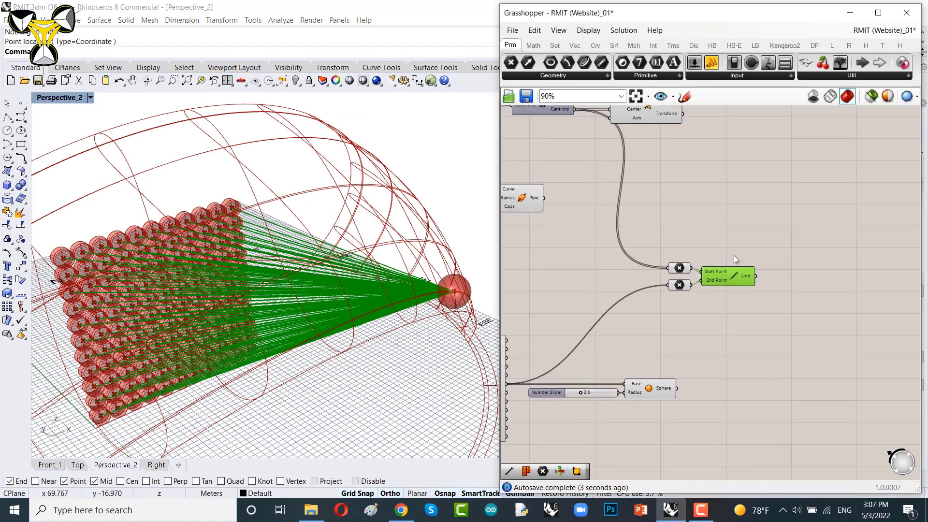
{"action": "scroll", "coordinate": [734, 255], "scroll_direction": "up", "scroll_amount": 3}
{"action": "left_click_drag", "start_coordinate": [750, 245], "coordinate": [615, 317]}
{"action": "mouse_move", "coordinate": [724, 297]}
{"action": "left_mouse_down"}
{"action": "mouse_move", "coordinate": [734, 227]}
{"action": "mouse_move", "coordinate": [716, 307]}
{"action": "left_mouse_up"}
{"action": "left_click", "coordinate": [724, 230]}
{"action": "scroll", "coordinate": [670, 255], "scroll_direction": "up", "scroll_amount": 5}
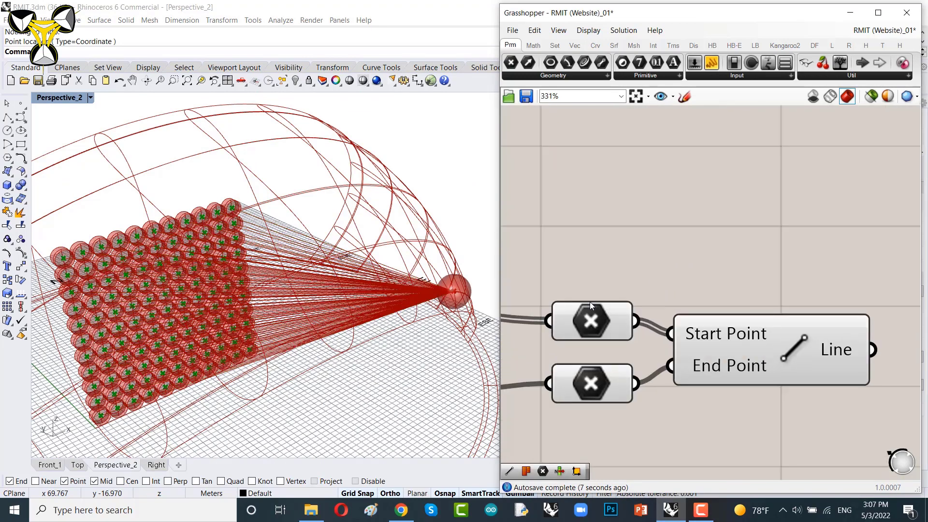
{"action": "left_click_drag", "start_coordinate": [590, 301], "coordinate": [589, 152]}
{"action": "scroll", "coordinate": [699, 212], "scroll_direction": "down", "scroll_amount": 4}
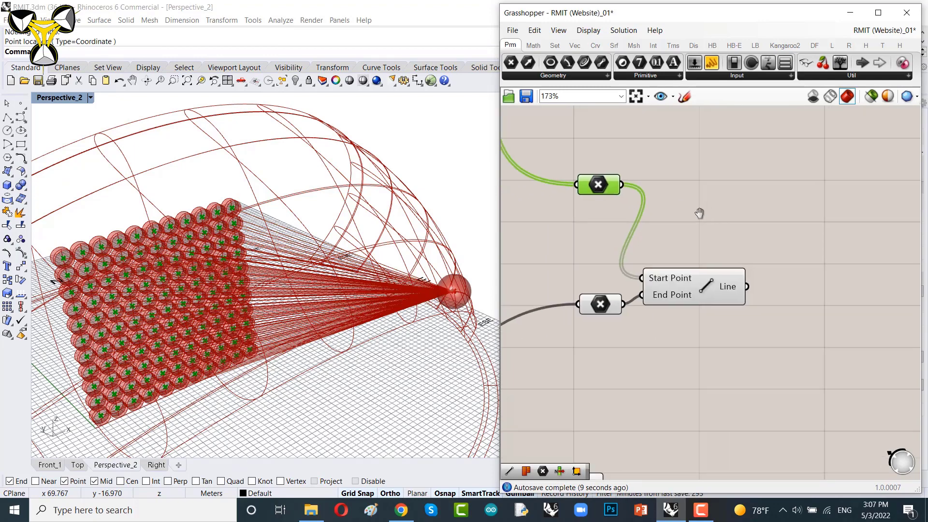
{"action": "right_click_drag", "start_coordinate": [700, 213], "coordinate": [662, 263]}
{"action": "left_click_drag", "start_coordinate": [640, 346], "coordinate": [720, 355]}
{"action": "right_click_drag", "start_coordinate": [701, 242], "coordinate": [695, 277]}
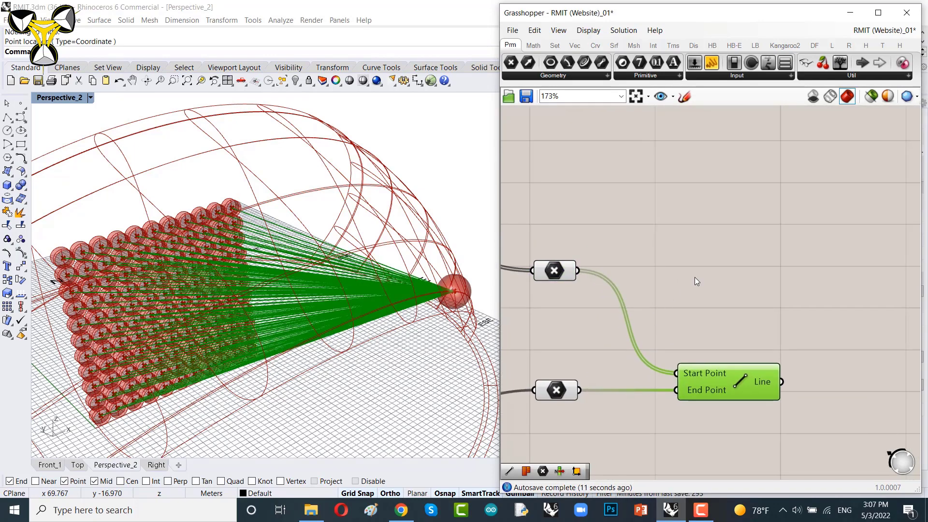
Step: Add a Move component and feed the centroid points into its Geometry input
{"action": "double_click", "coordinate": [695, 277]}
{"action": "type", "text": "move"}
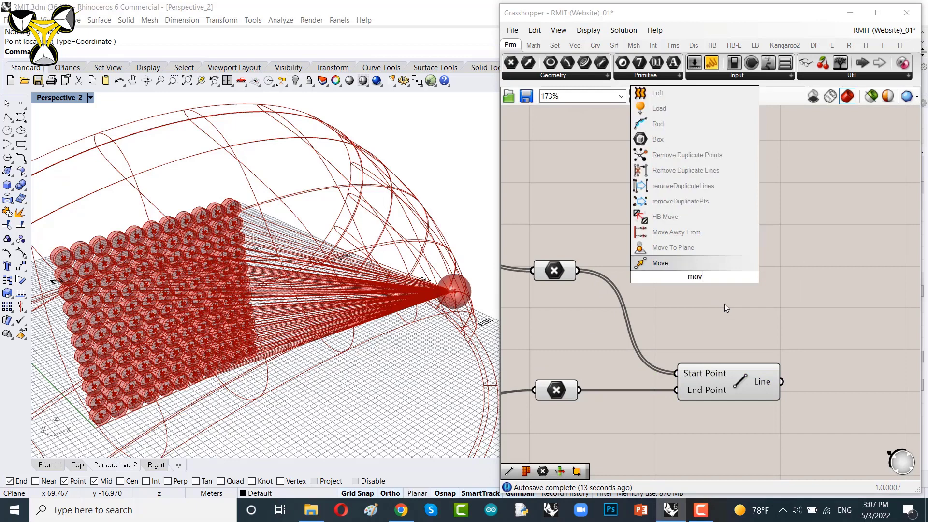
{"action": "left_click", "coordinate": [671, 269]}
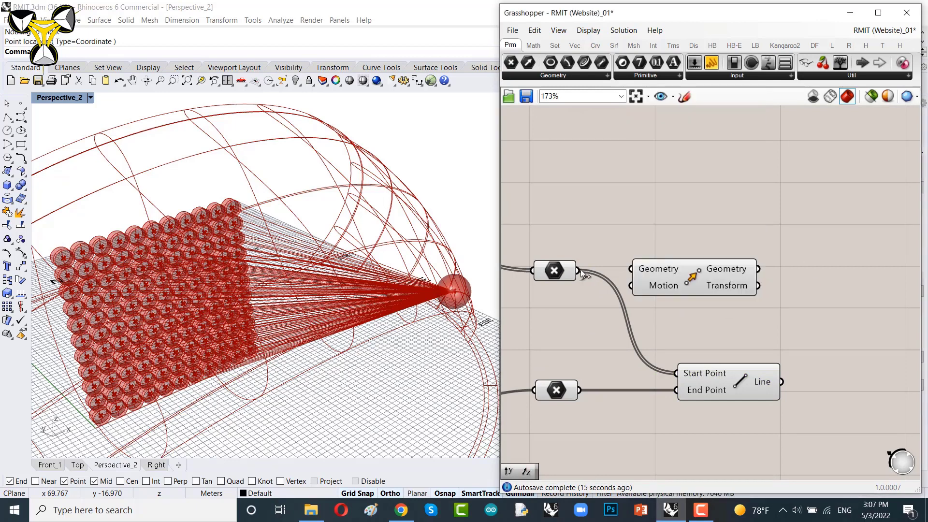
{"action": "left_click_drag", "start_coordinate": [580, 272], "coordinate": [738, 282]}
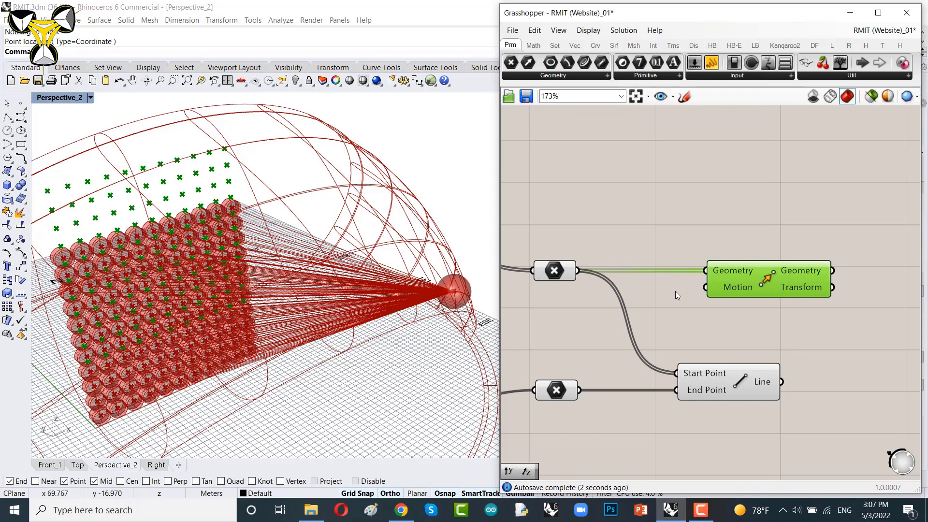
Step: Drive the Move motion with a Unit Y vector whose factor comes from a number slider set to 6
{"action": "scroll", "coordinate": [653, 293], "scroll_direction": "up", "scroll_amount": 2}
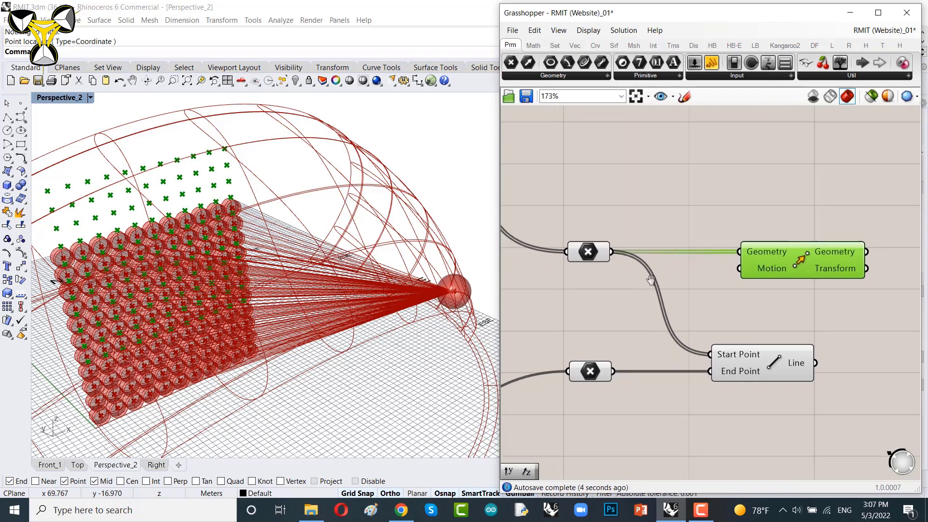
{"action": "double_click", "coordinate": [601, 305]}
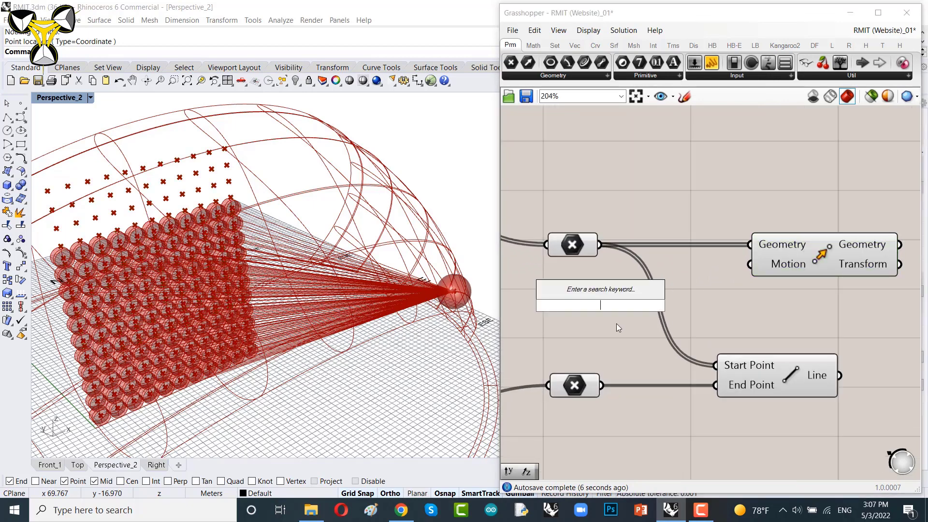
{"action": "type", "text": "unit y"}
{"action": "key", "text": "Return"}
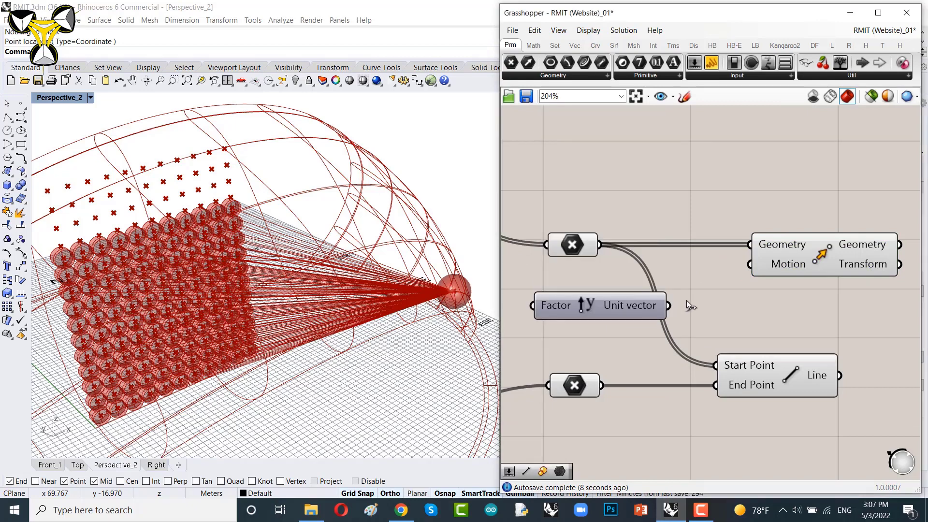
{"action": "left_click_drag", "start_coordinate": [669, 306], "coordinate": [750, 264]}
{"action": "left_click_drag", "start_coordinate": [640, 307], "coordinate": [710, 266]}
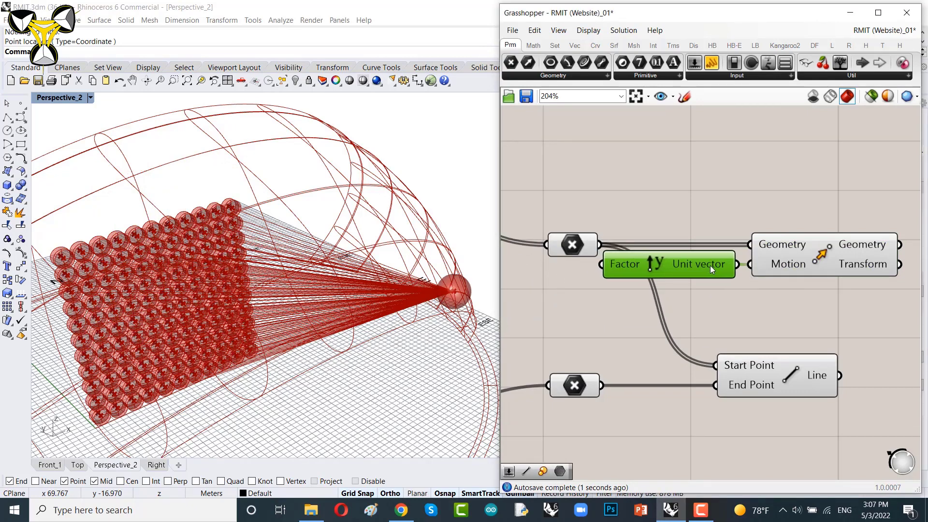
{"action": "right_click_drag", "start_coordinate": [602, 311], "coordinate": [671, 305]}
{"action": "double_click", "coordinate": [603, 299]}
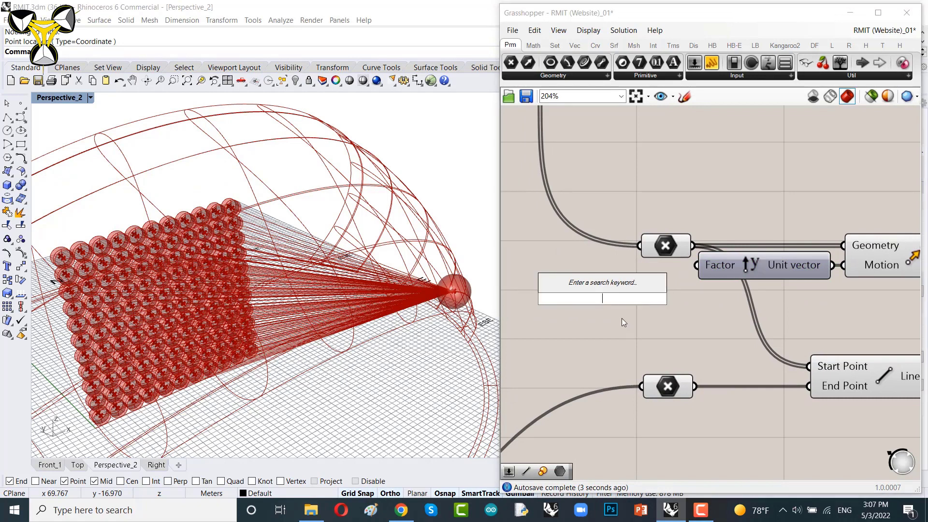
{"action": "type", "text": "6"}
{"action": "key", "text": "Return"}
{"action": "left_click_drag", "start_coordinate": [659, 306], "coordinate": [653, 271]}
Step: Apply a negating expression to the Move component's Motion input so the points shift the other way
{"action": "right_click_drag", "start_coordinate": [188, 302], "coordinate": [245, 285]}
{"action": "scroll", "coordinate": [201, 282], "scroll_direction": "up", "scroll_amount": 3}
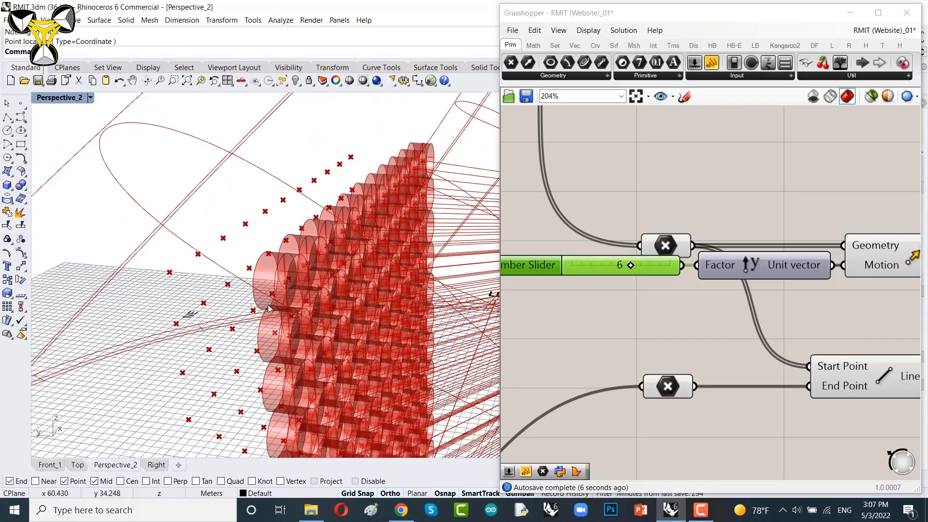
{"action": "scroll", "coordinate": [242, 282], "scroll_direction": "down", "scroll_amount": 5}
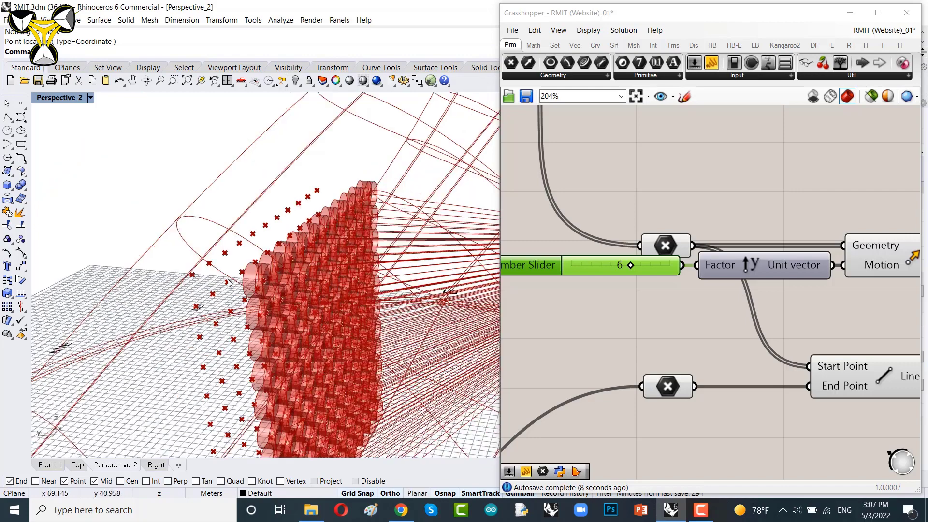
{"action": "right_click_drag", "start_coordinate": [252, 314], "coordinate": [265, 302]}
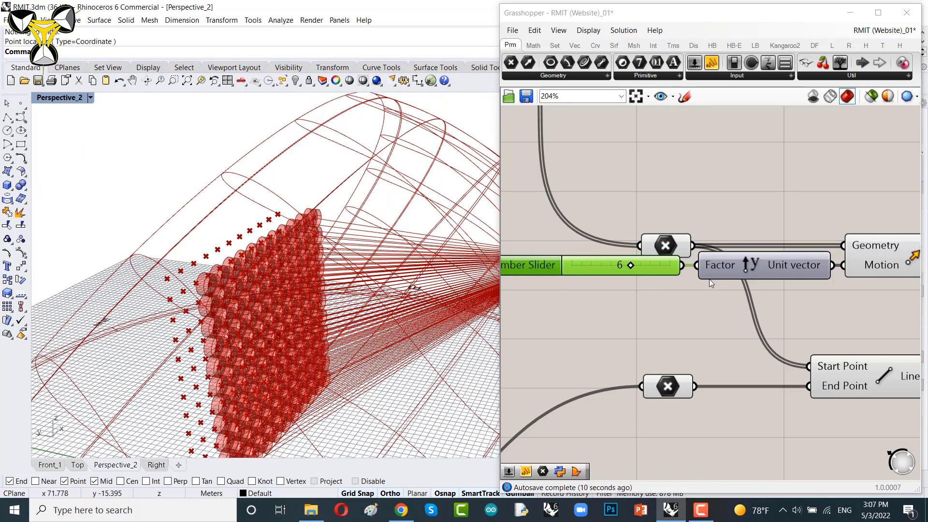
{"action": "scroll", "coordinate": [709, 280], "scroll_direction": "up", "scroll_amount": 4}
{"action": "right_click_drag", "start_coordinate": [739, 258], "coordinate": [705, 250]}
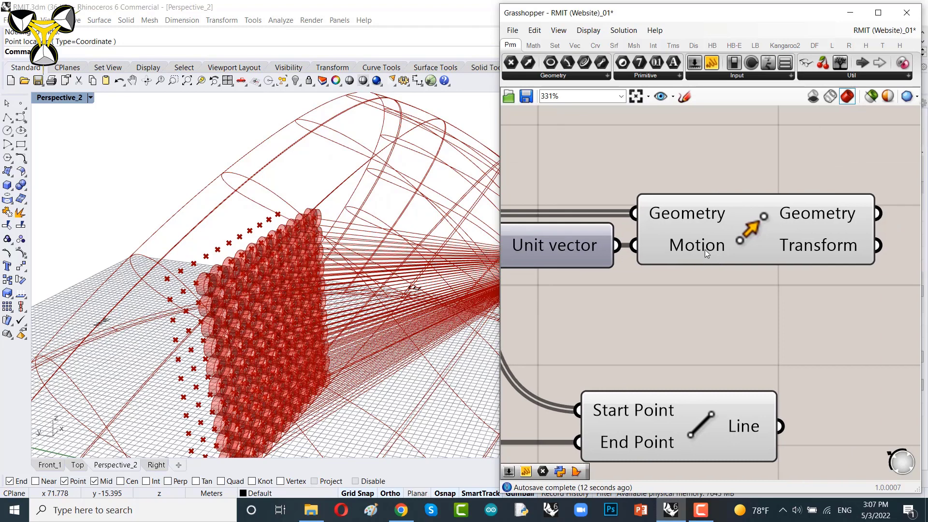
{"action": "scroll", "coordinate": [702, 248], "scroll_direction": "up", "scroll_amount": 2}
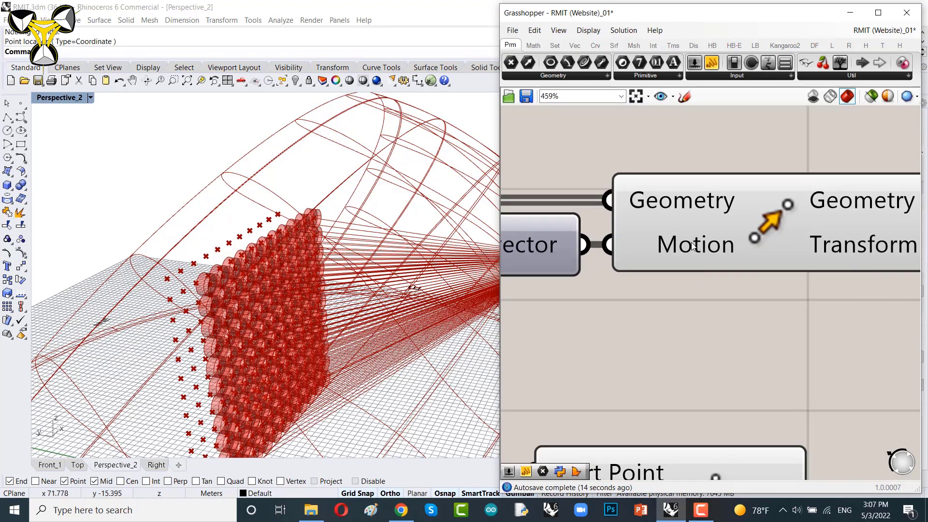
{"action": "right_click", "coordinate": [693, 245]}
{"action": "mouse_move", "coordinate": [744, 369]}
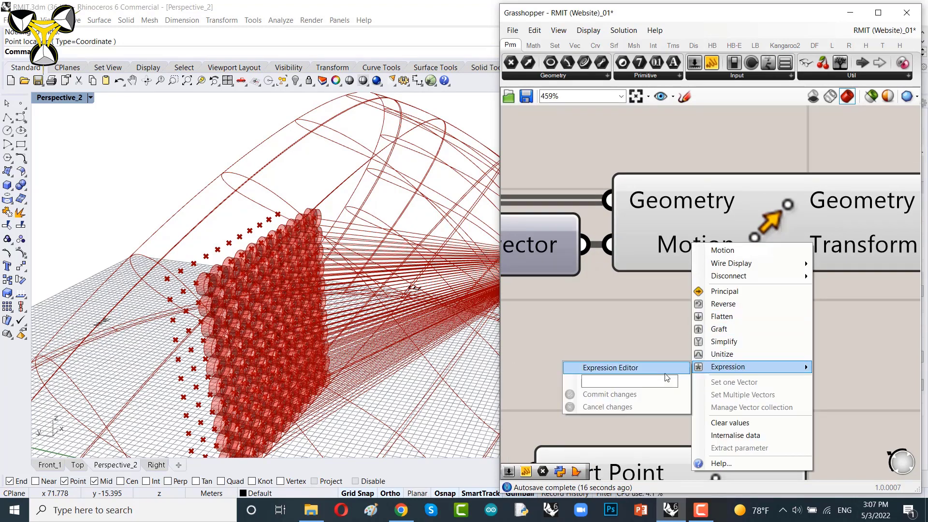
{"action": "left_click", "coordinate": [640, 383]}
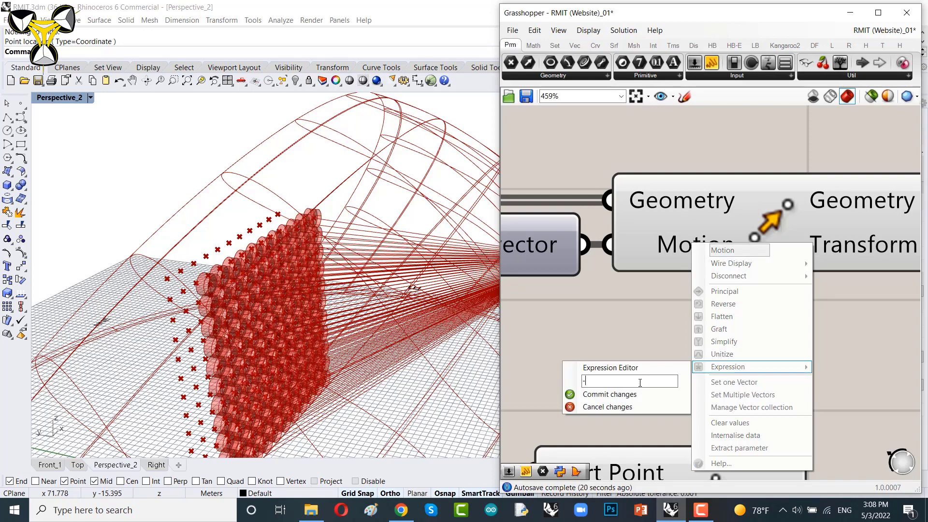
{"action": "left_click", "coordinate": [608, 394]}
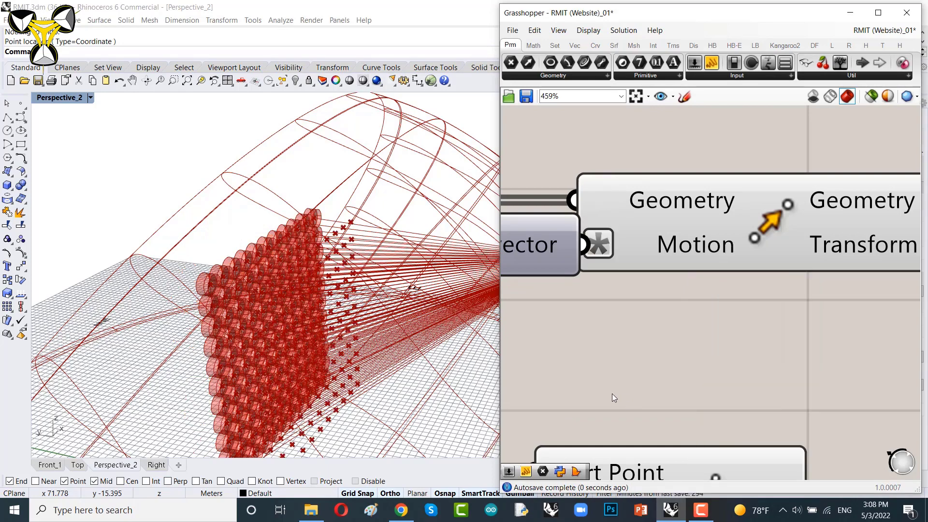
Step: Add a second Line component from the centroid points to the moved points
{"action": "right_click_drag", "start_coordinate": [336, 316], "coordinate": [377, 262]}
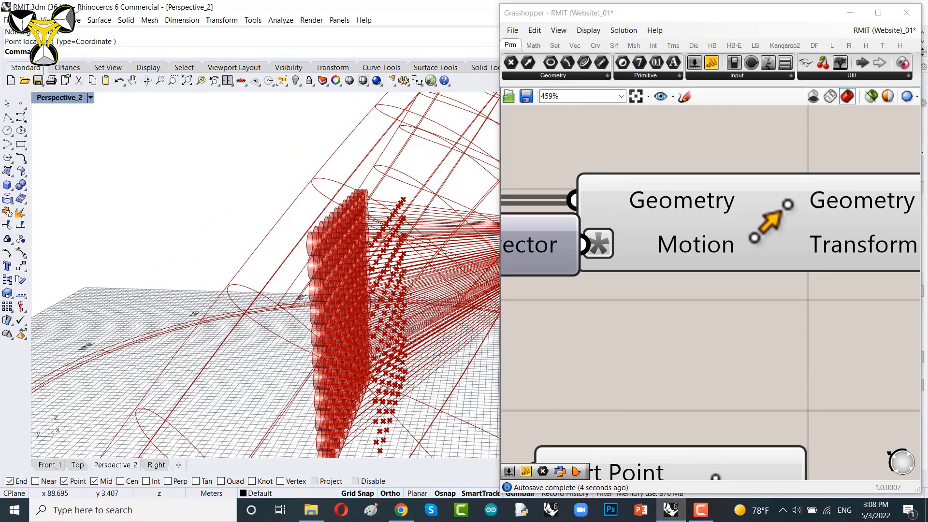
{"action": "right_click_drag", "start_coordinate": [408, 274], "coordinate": [386, 282]}
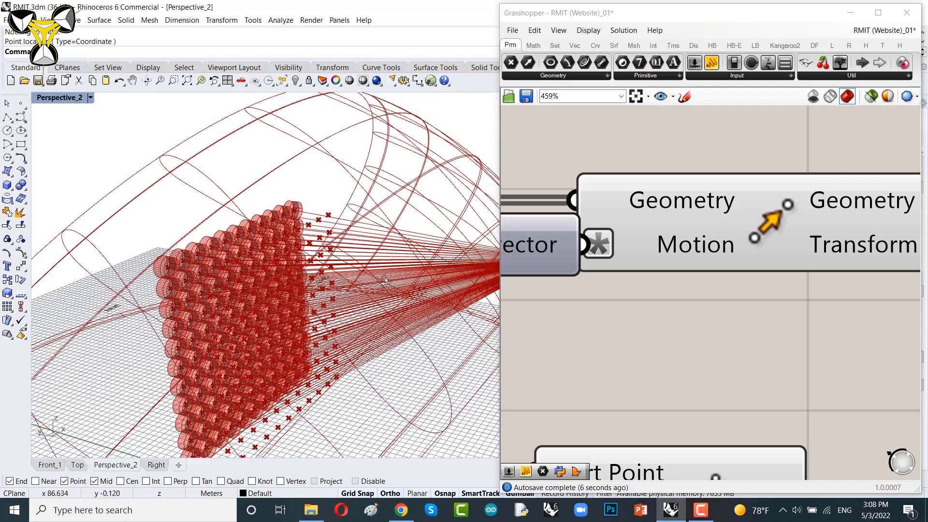
{"action": "scroll", "coordinate": [705, 227], "scroll_direction": "down", "scroll_amount": 5}
{"action": "left_click_drag", "start_coordinate": [684, 252], "coordinate": [567, 254]}
{"action": "mouse_move", "coordinate": [718, 233]}
{"action": "left_mouse_down"}
{"action": "mouse_move", "coordinate": [721, 248]}
{"action": "mouse_move", "coordinate": [710, 249]}
{"action": "left_mouse_up"}
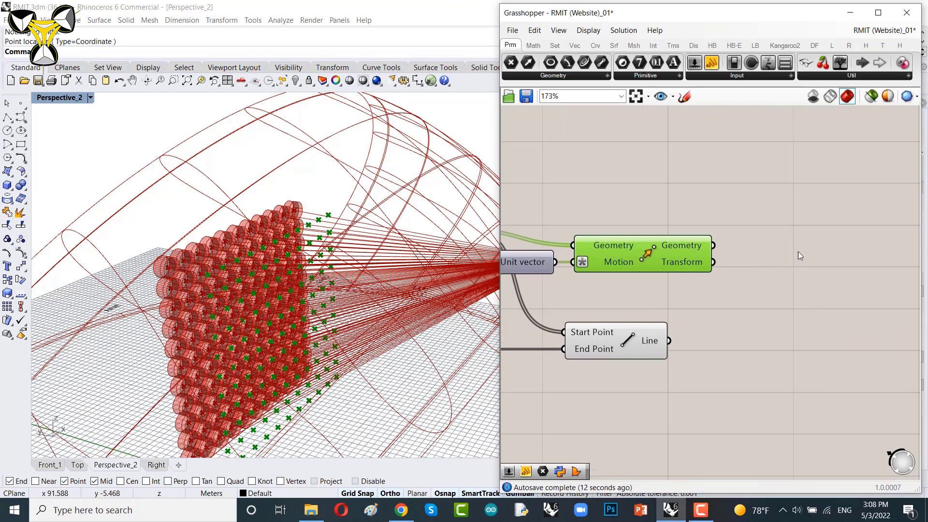
{"action": "double_click", "coordinate": [799, 252]}
{"action": "type", "text": "line"}
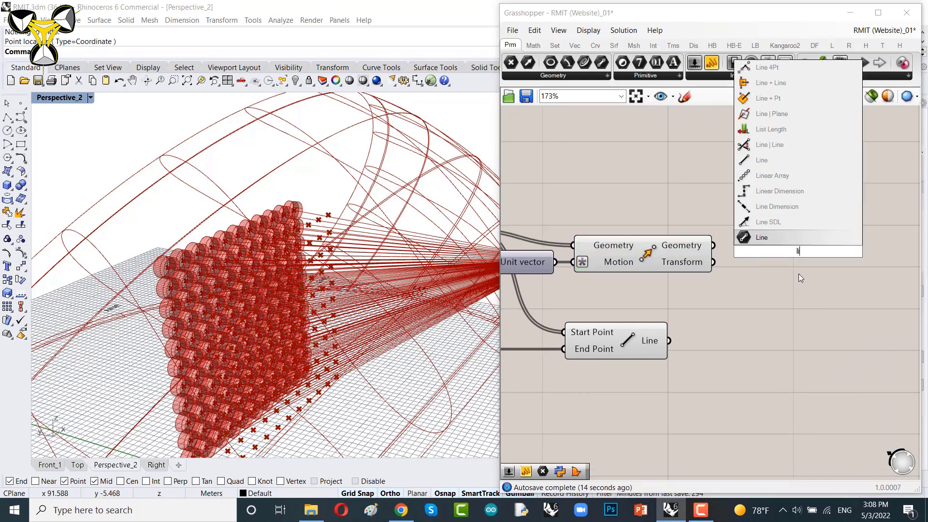
{"action": "left_click", "coordinate": [764, 225]}
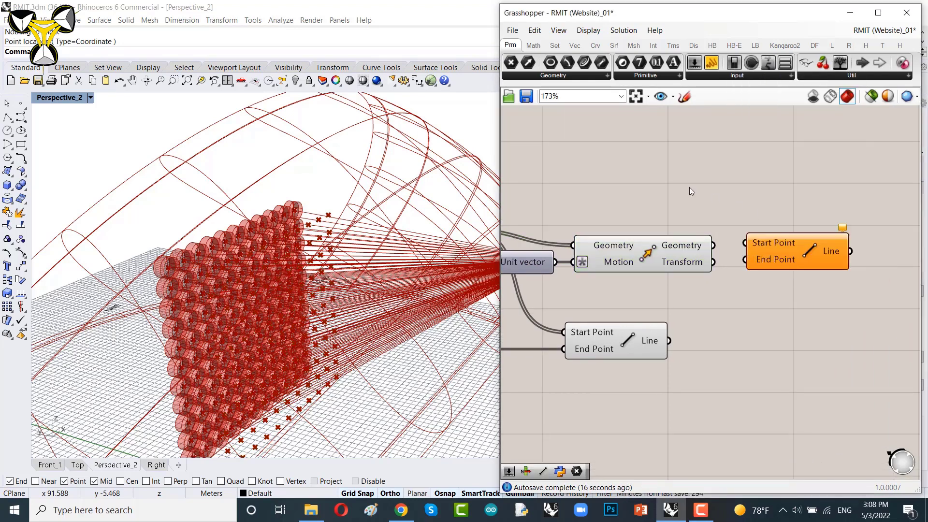
{"action": "right_click_drag", "start_coordinate": [689, 187], "coordinate": [763, 225]}
{"action": "left_click_drag", "start_coordinate": [540, 267], "coordinate": [823, 254]}
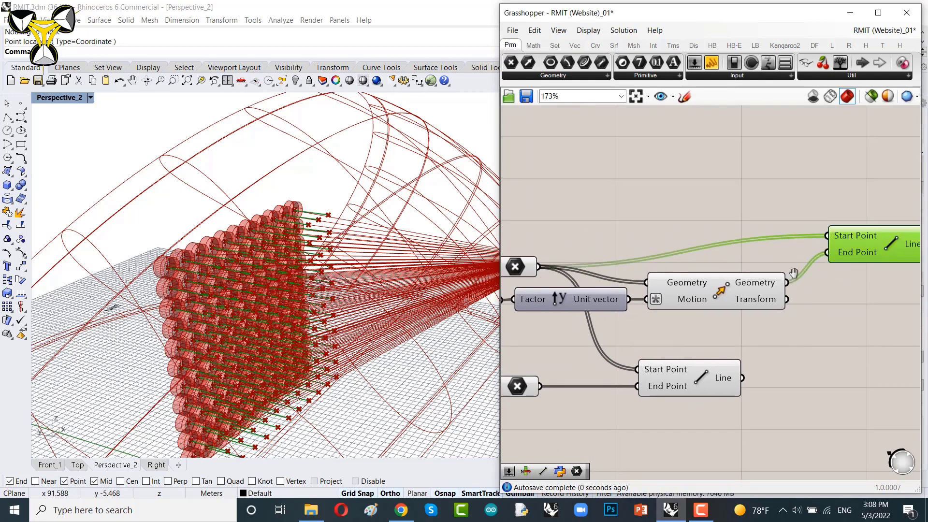
{"action": "right_click_drag", "start_coordinate": [794, 272], "coordinate": [639, 271]}
{"action": "left_click_drag", "start_coordinate": [699, 251], "coordinate": [718, 280]}
{"action": "scroll", "coordinate": [756, 228], "scroll_direction": "down", "scroll_amount": 3}
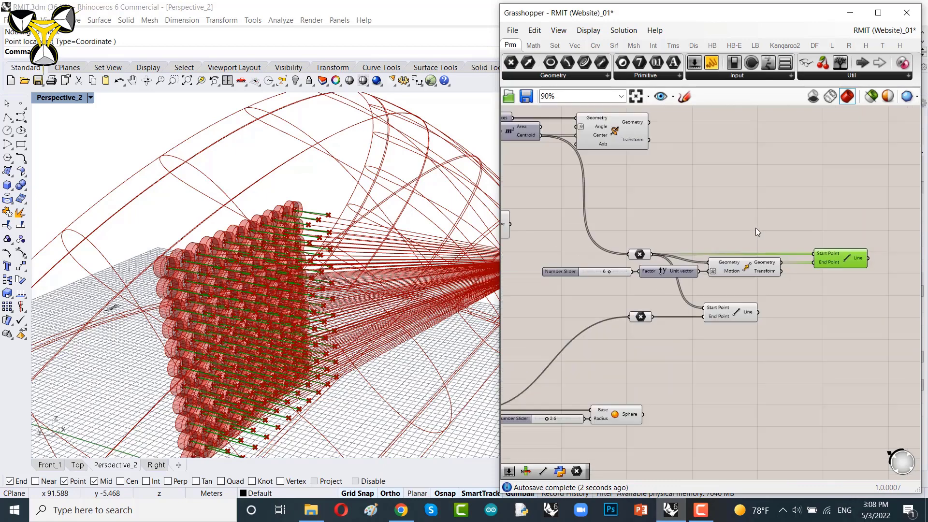
Step: Turn off the preview of the Move, Unit Y, slider and point parameter components
{"action": "right_click_drag", "start_coordinate": [756, 228], "coordinate": [779, 250]}
{"action": "left_click_drag", "start_coordinate": [779, 250], "coordinate": [583, 319]}
{"action": "right_click", "coordinate": [644, 222]}
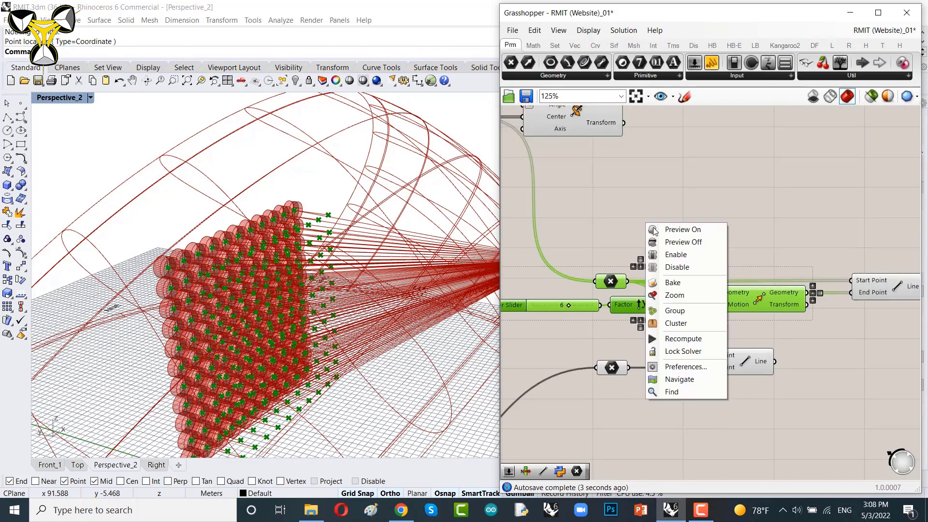
{"action": "left_click", "coordinate": [675, 244]}
{"action": "left_click", "coordinate": [611, 367]}
{"action": "right_click", "coordinate": [618, 220]}
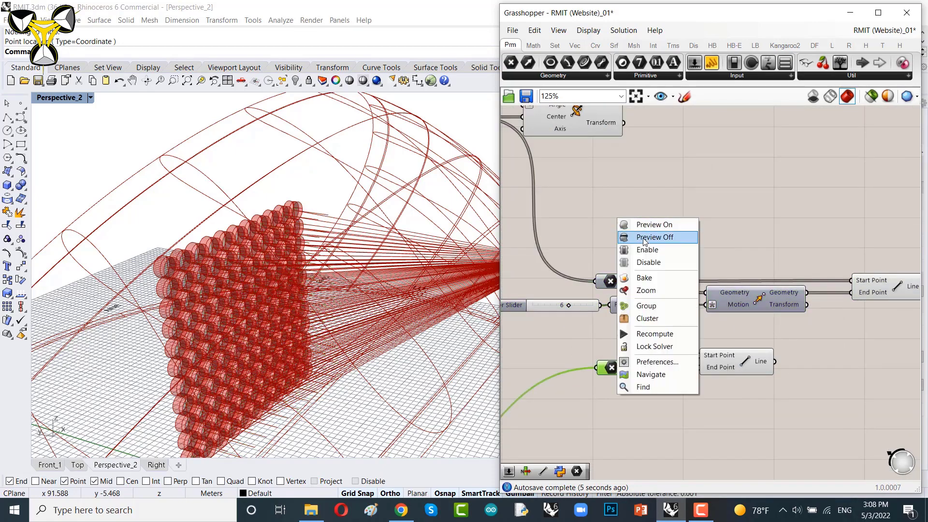
{"action": "left_click", "coordinate": [667, 236]}
Step: Rearrange the Move and Line components on the canvas
{"action": "right_click_drag", "start_coordinate": [788, 303], "coordinate": [629, 282]}
{"action": "left_click_drag", "start_coordinate": [596, 345], "coordinate": [727, 345]}
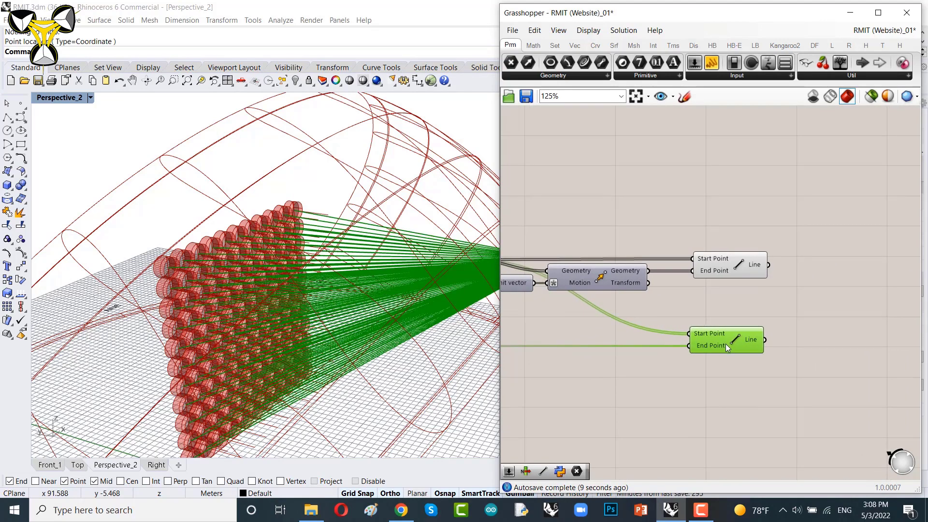
{"action": "right_click_drag", "start_coordinate": [776, 297], "coordinate": [675, 304]}
{"action": "scroll", "coordinate": [641, 355], "scroll_direction": "up", "scroll_amount": 2}
{"action": "left_click_drag", "start_coordinate": [642, 356], "coordinate": [646, 357]}
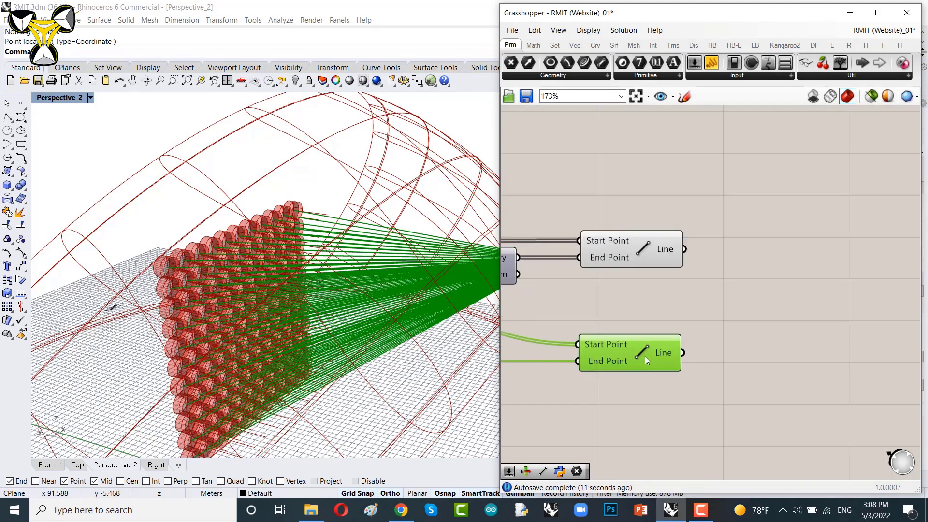
{"action": "right_click_drag", "start_coordinate": [336, 276], "coordinate": [234, 291]}
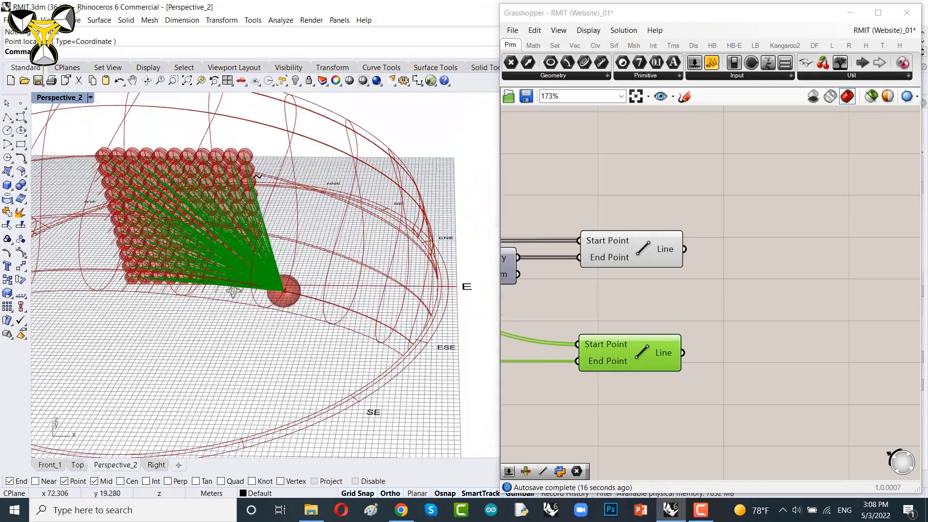
Step: Add a Project component and connect the first Line component's output to its Geometry input
{"action": "right_click_drag", "start_coordinate": [635, 291], "coordinate": [615, 286]}
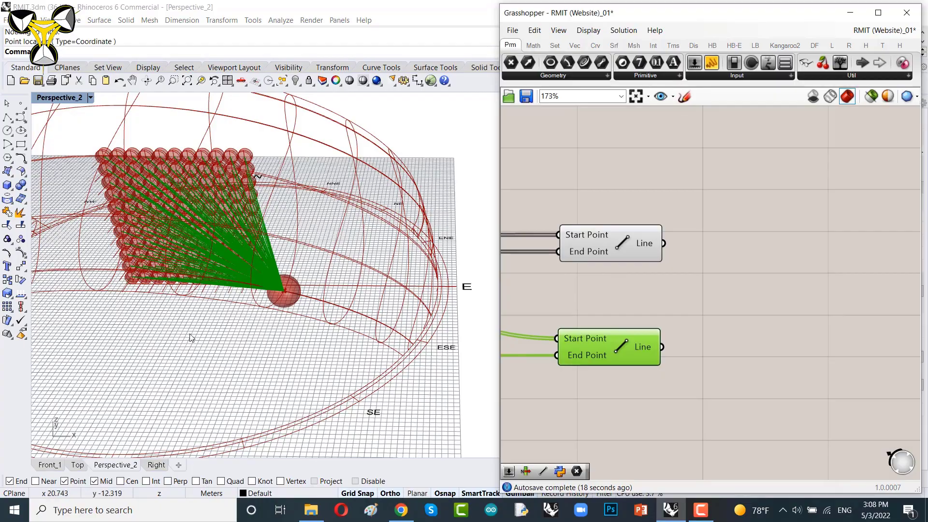
{"action": "right_click_drag", "start_coordinate": [111, 396], "coordinate": [196, 344]}
{"action": "scroll", "coordinate": [203, 340], "scroll_direction": "up", "scroll_amount": 6}
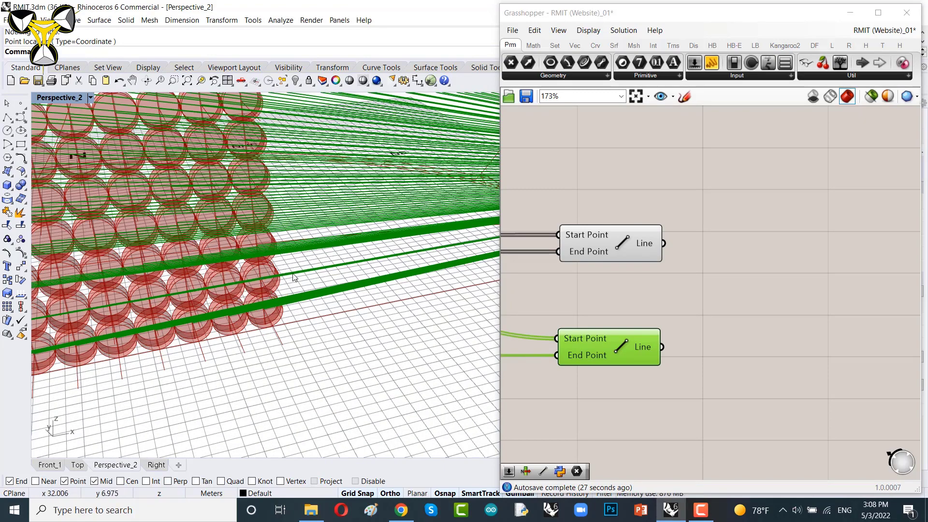
{"action": "scroll", "coordinate": [293, 274], "scroll_direction": "down", "scroll_amount": 6}
{"action": "right_click_drag", "start_coordinate": [293, 275], "coordinate": [266, 285]}
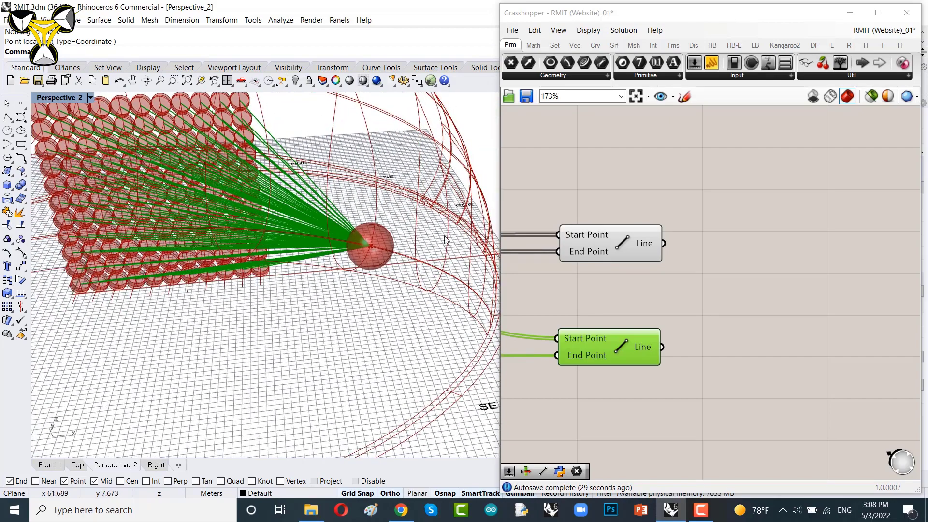
{"action": "right_click_drag", "start_coordinate": [645, 272], "coordinate": [592, 270]}
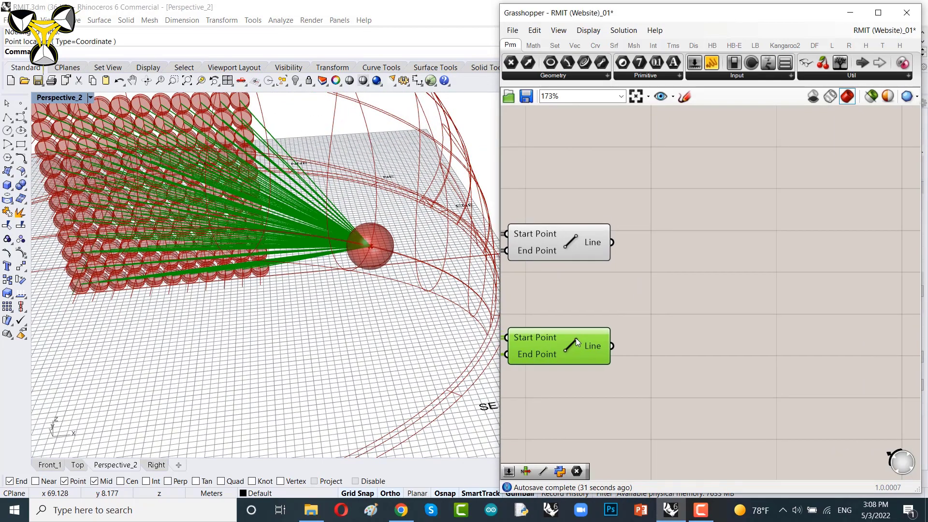
{"action": "right_click_drag", "start_coordinate": [705, 280], "coordinate": [660, 283]}
{"action": "double_click", "coordinate": [660, 283]}
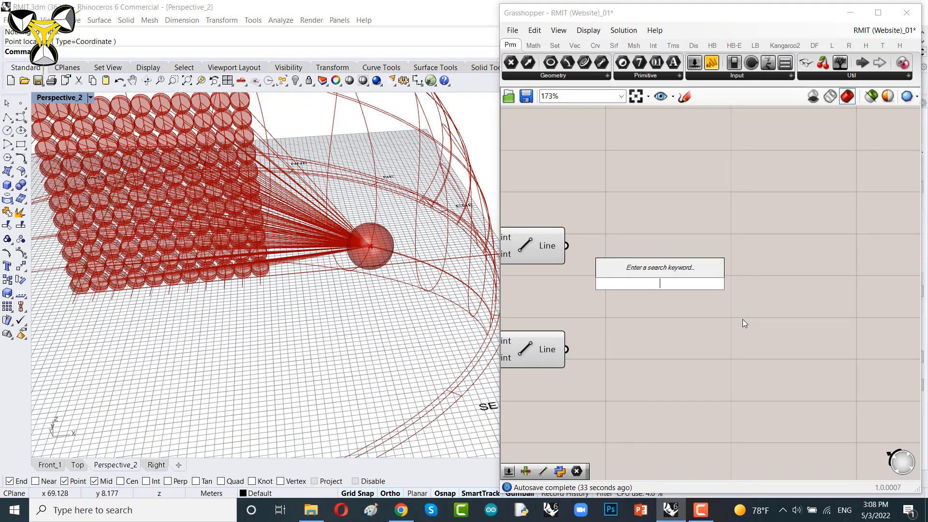
{"action": "type", "text": "pro"}
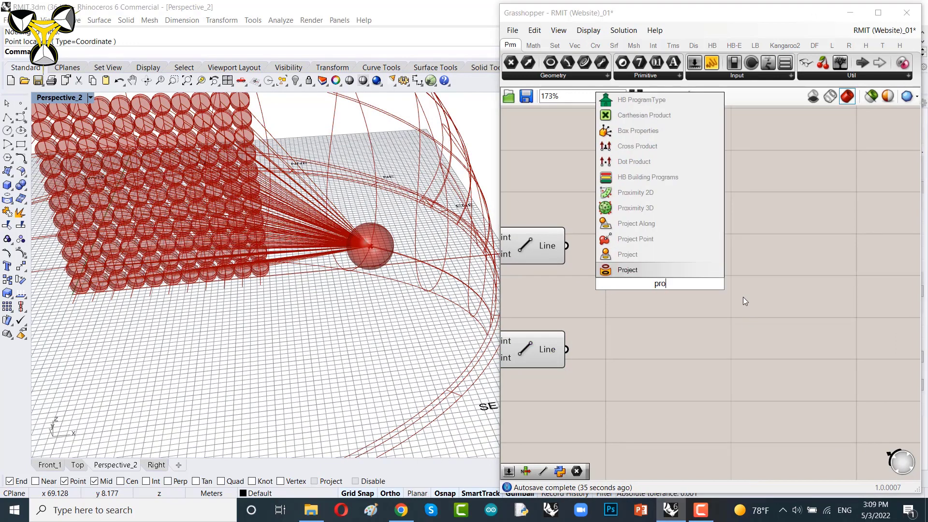
{"action": "type", "text": "ject"}
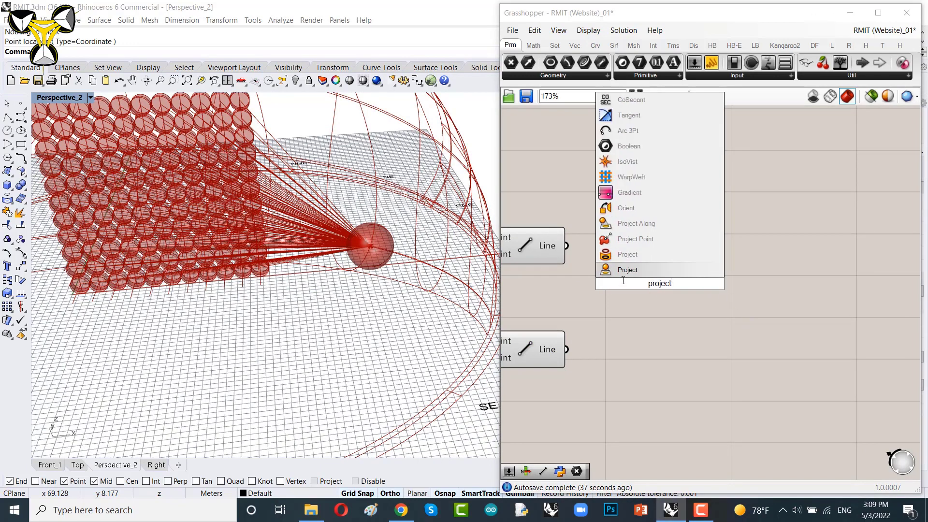
{"action": "left_click", "coordinate": [622, 274]}
{"action": "right_click_drag", "start_coordinate": [624, 286], "coordinate": [664, 309]}
{"action": "left_click_drag", "start_coordinate": [666, 312], "coordinate": [700, 289]}
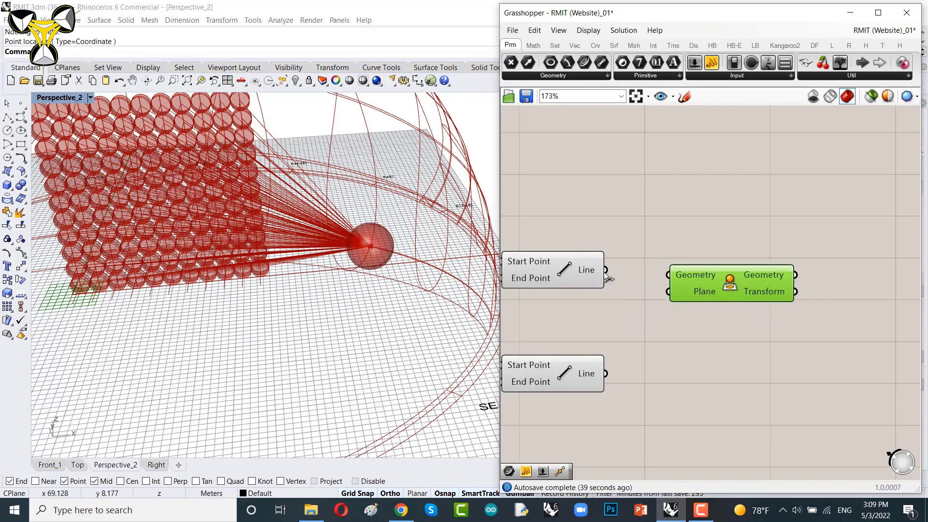
{"action": "left_click_drag", "start_coordinate": [606, 274], "coordinate": [673, 273]}
Step: Add a second Project component and feed it the output of the second Line component
{"action": "scroll", "coordinate": [265, 363], "scroll_direction": "up", "scroll_amount": 3}
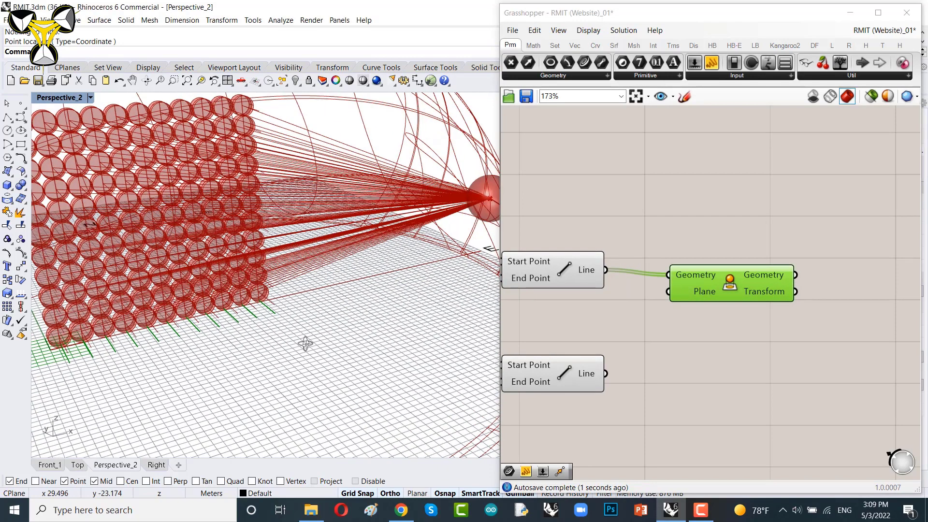
{"action": "left_click_drag", "start_coordinate": [721, 288], "coordinate": [757, 348]}
{"action": "scroll", "coordinate": [610, 377], "scroll_direction": "up", "scroll_amount": 1}
{"action": "left_click_drag", "start_coordinate": [763, 349], "coordinate": [767, 372]}
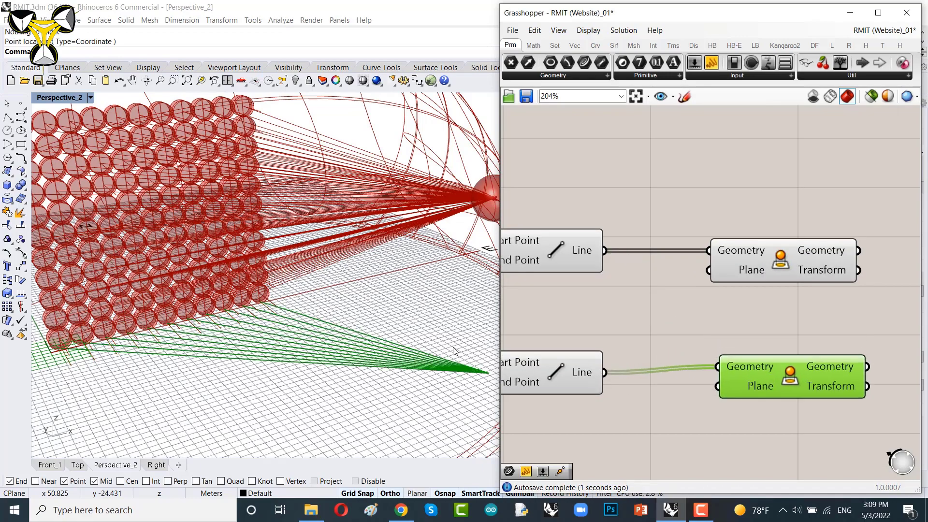
{"action": "right_click_drag", "start_coordinate": [365, 325], "coordinate": [335, 325]}
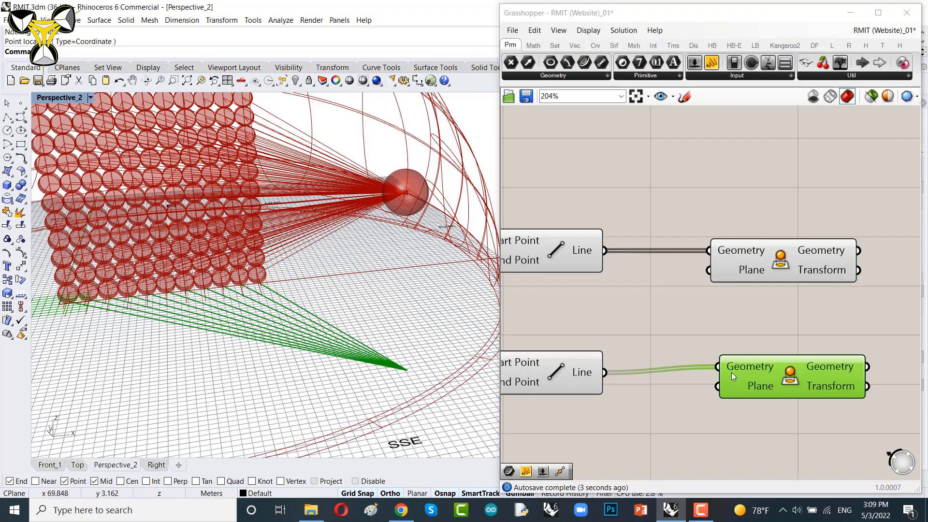
{"action": "left_click_drag", "start_coordinate": [752, 373], "coordinate": [750, 379]}
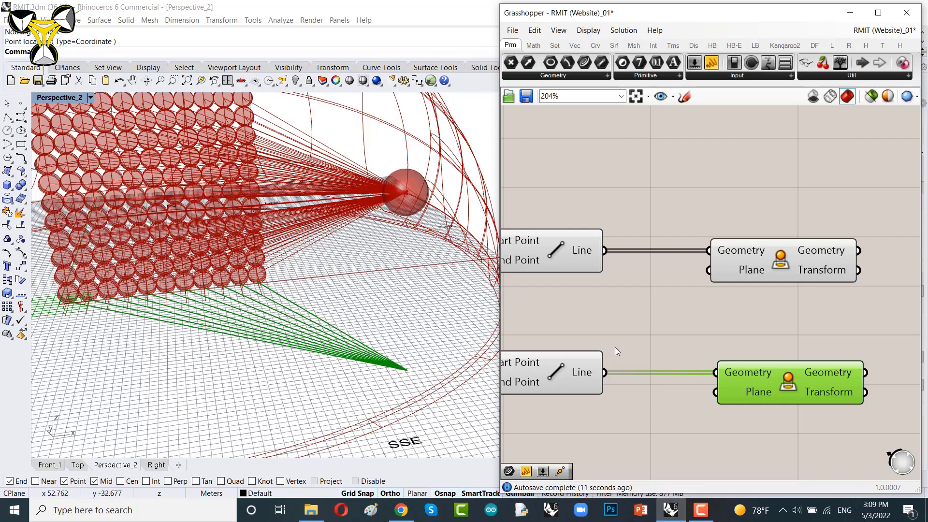
{"action": "right_click_drag", "start_coordinate": [722, 365], "coordinate": [707, 285]}
Step: Turn off the preview of both Line components
{"action": "scroll", "coordinate": [728, 315], "scroll_direction": "up", "scroll_amount": 3}
{"action": "mouse_move", "coordinate": [732, 312]}
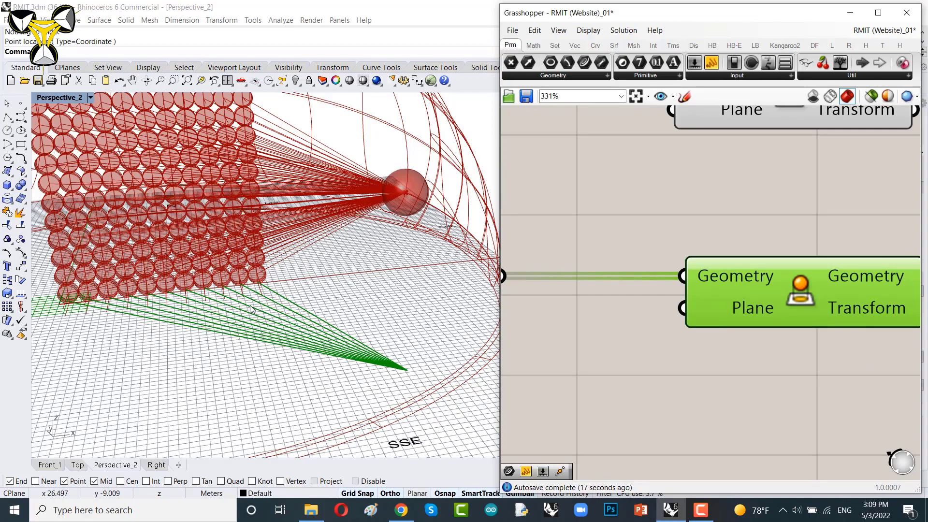
{"action": "scroll", "coordinate": [250, 305], "scroll_direction": "down", "scroll_amount": 7}
{"action": "right_click_drag", "start_coordinate": [250, 305], "coordinate": [495, 306]}
{"action": "scroll", "coordinate": [317, 316], "scroll_direction": "up", "scroll_amount": 5}
{"action": "scroll", "coordinate": [673, 205], "scroll_direction": "down", "scroll_amount": 4}
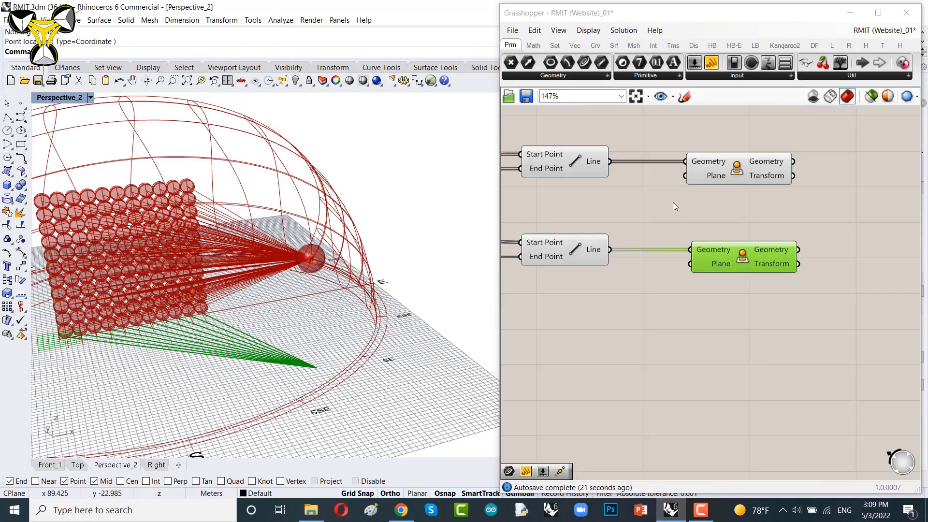
{"action": "right_click_drag", "start_coordinate": [629, 131], "coordinate": [738, 163]}
{"action": "left_click_drag", "start_coordinate": [736, 165], "coordinate": [594, 322]}
{"action": "right_click", "coordinate": [564, 143]}
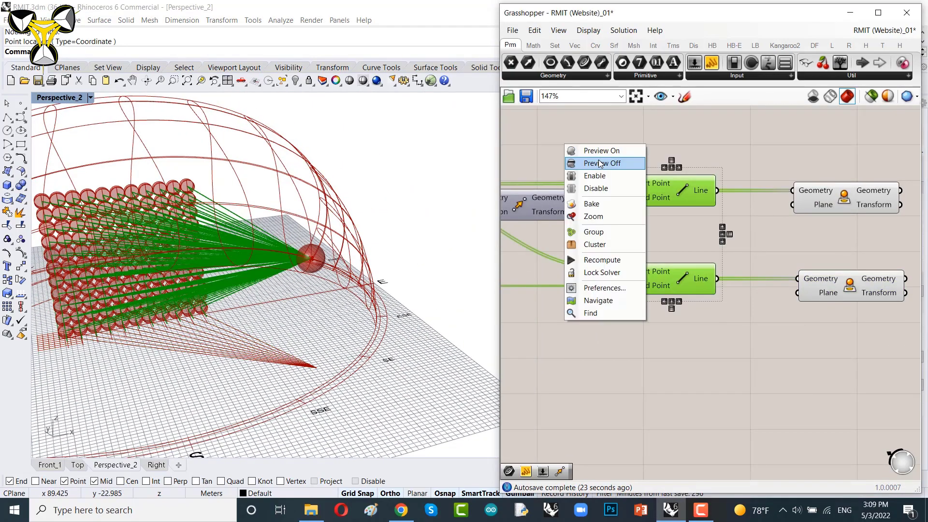
{"action": "left_click", "coordinate": [600, 163]}
Step: Inspect the projected lines on the ground plane in the viewport
{"action": "right_click_drag", "start_coordinate": [271, 339], "coordinate": [293, 365]}
{"action": "scroll", "coordinate": [172, 332], "scroll_direction": "up", "scroll_amount": 5}
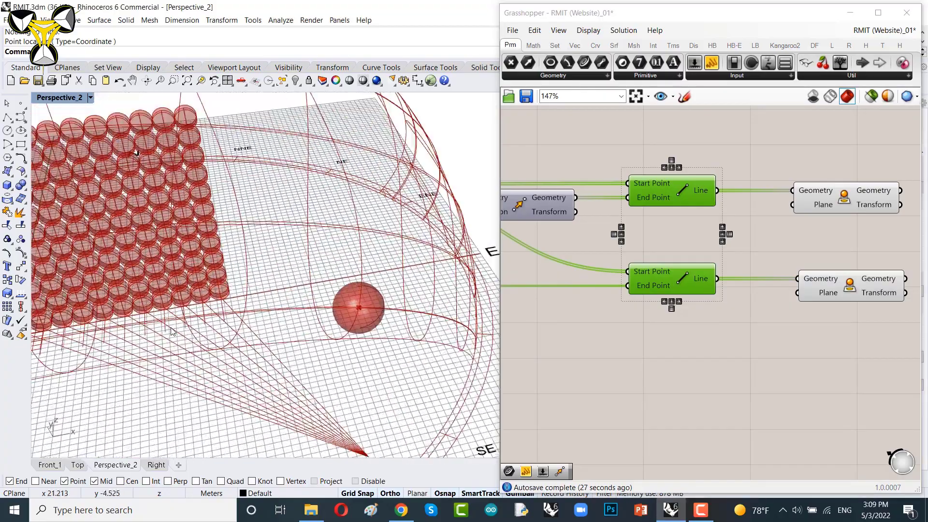
{"action": "scroll", "coordinate": [172, 332], "scroll_direction": "up", "scroll_amount": 5}
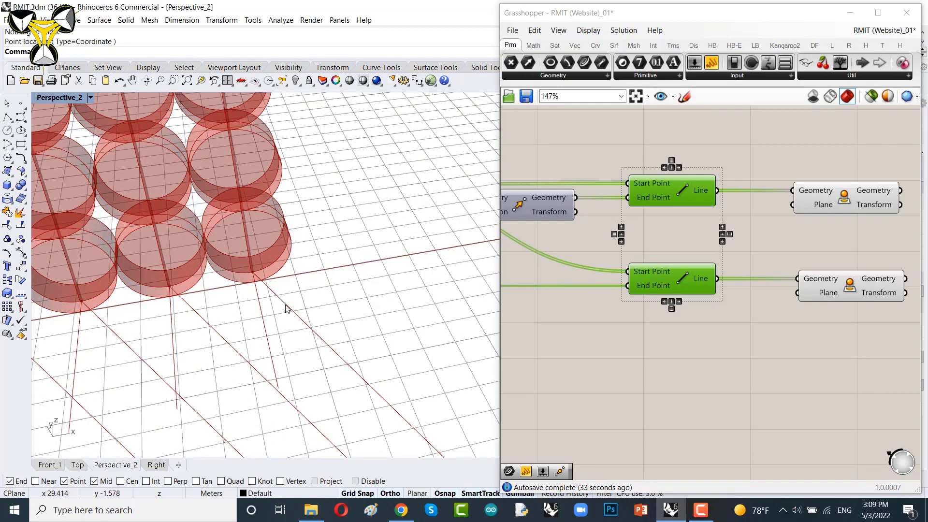
{"action": "scroll", "coordinate": [271, 316], "scroll_direction": "down", "scroll_amount": 7}
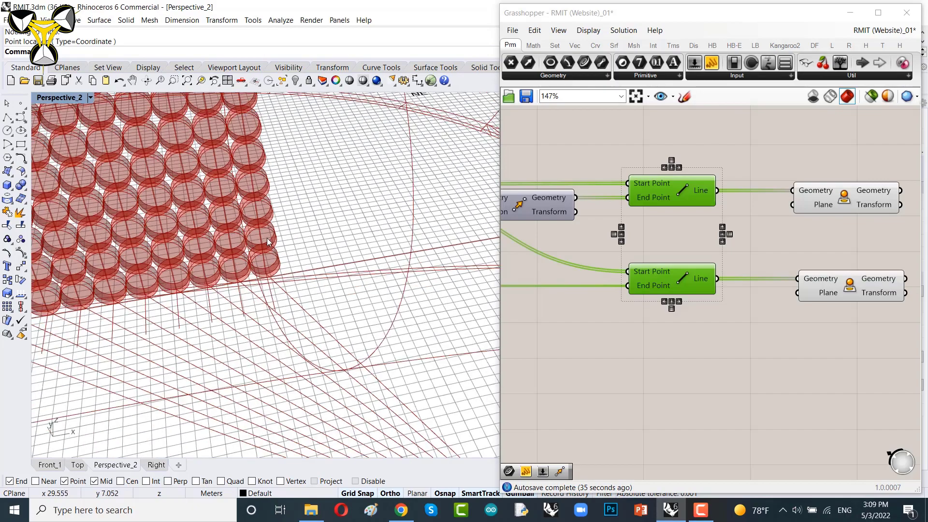
{"action": "right_click_drag", "start_coordinate": [243, 229], "coordinate": [304, 192]}
{"action": "scroll", "coordinate": [228, 251], "scroll_direction": "down", "scroll_amount": 4}
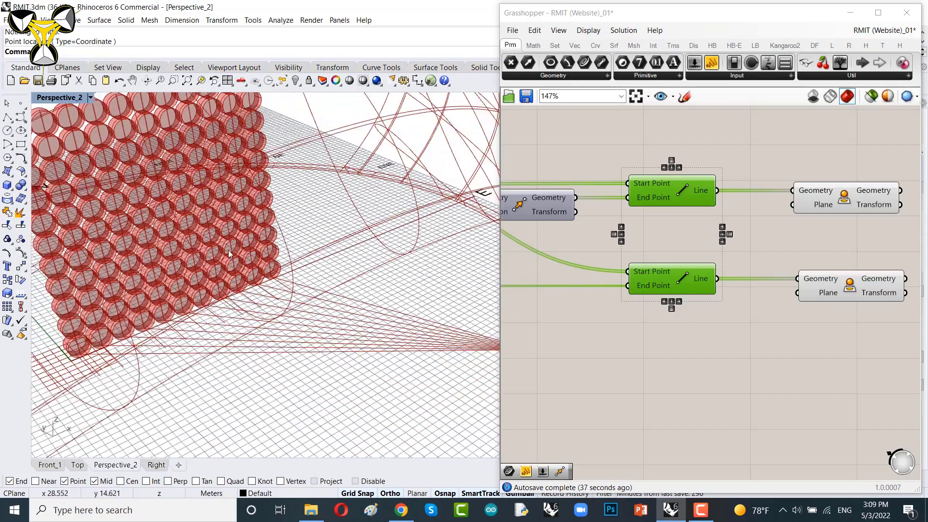
{"action": "right_click_drag", "start_coordinate": [229, 251], "coordinate": [282, 300]}
Step: Add an Angle component and connect the two Project outputs to its Vector A and Vector B inputs
{"action": "right_click_drag", "start_coordinate": [807, 231], "coordinate": [647, 257]}
{"action": "left_click_drag", "start_coordinate": [696, 311], "coordinate": [690, 312]}
{"action": "right_click_drag", "start_coordinate": [689, 312], "coordinate": [677, 289]}
{"action": "double_click", "coordinate": [678, 289]}
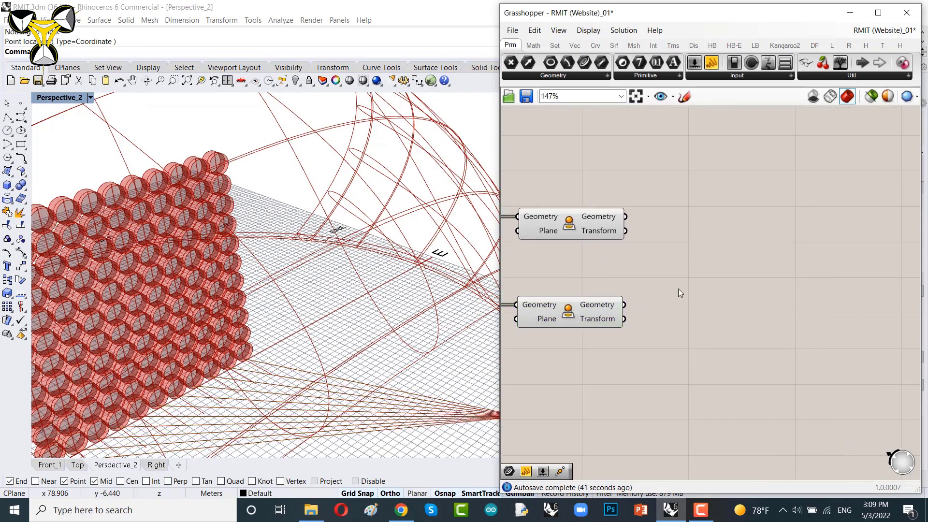
{"action": "type", "text": "angle"}
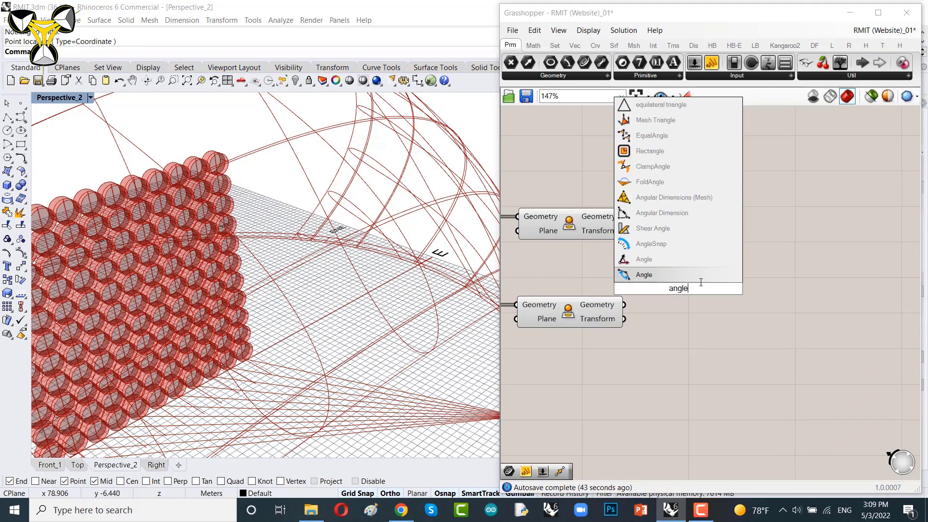
{"action": "left_click", "coordinate": [677, 266]}
{"action": "scroll", "coordinate": [707, 268], "scroll_direction": "up", "scroll_amount": 3}
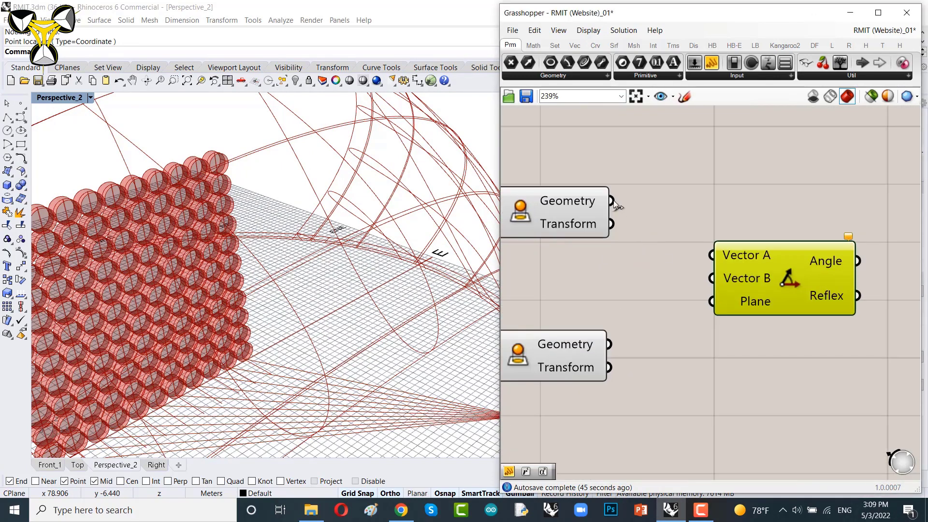
{"action": "left_click_drag", "start_coordinate": [612, 200], "coordinate": [711, 255]}
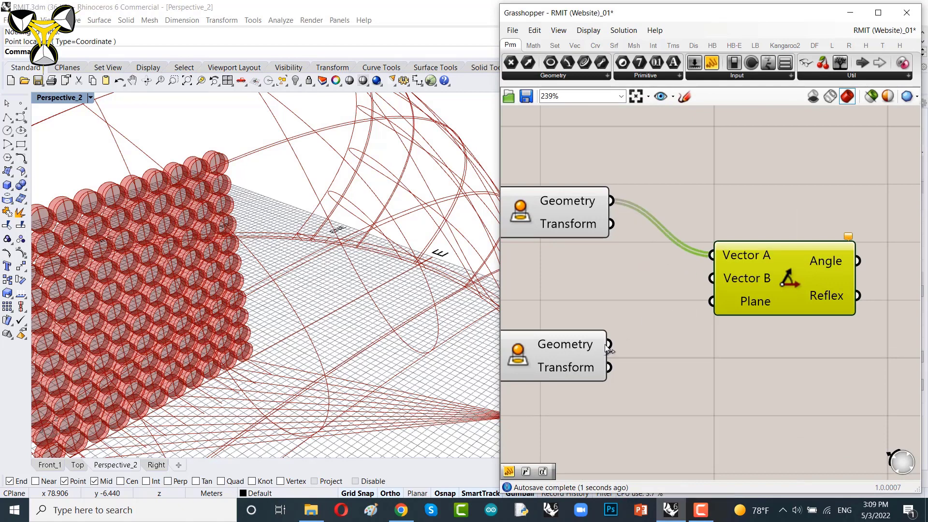
{"action": "left_click_drag", "start_coordinate": [608, 345], "coordinate": [728, 298]}
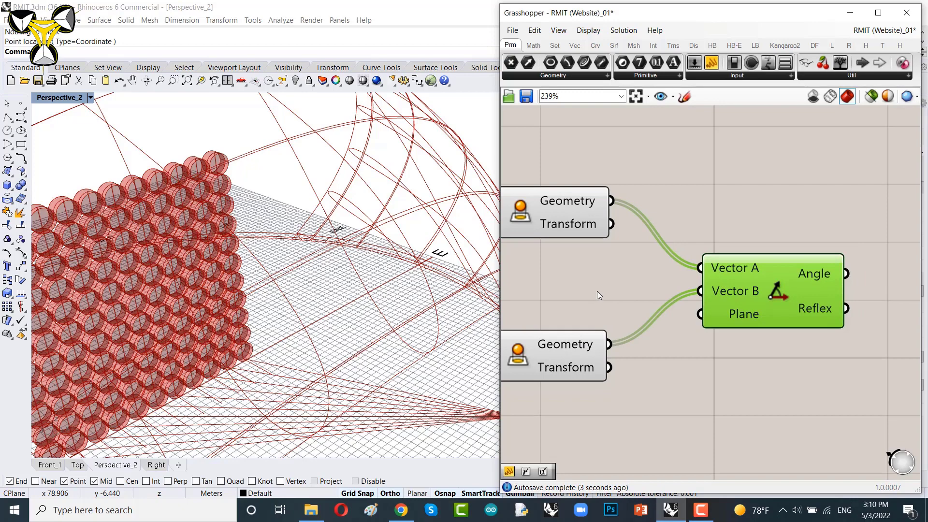
{"action": "left_click_drag", "start_coordinate": [752, 281], "coordinate": [722, 294]}
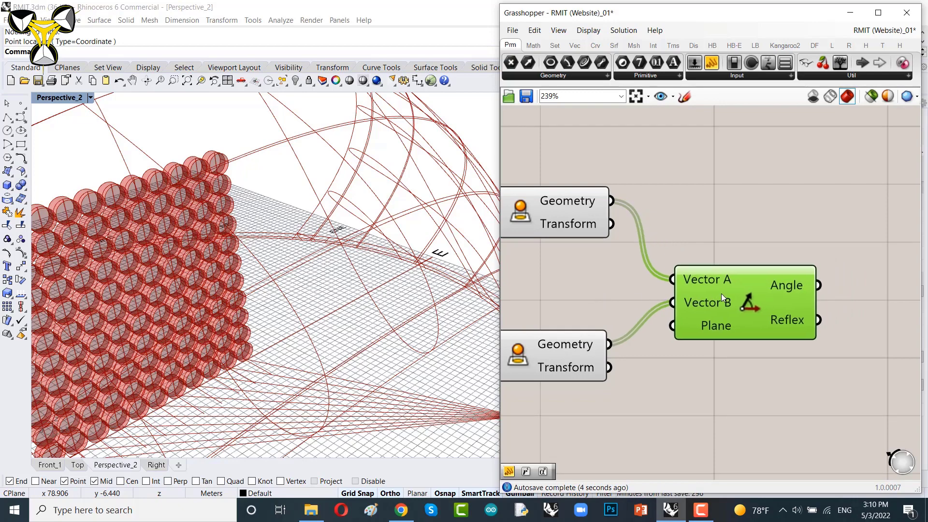
Step: Select both Project components and turn off their preview
{"action": "left_click", "coordinate": [578, 349]}
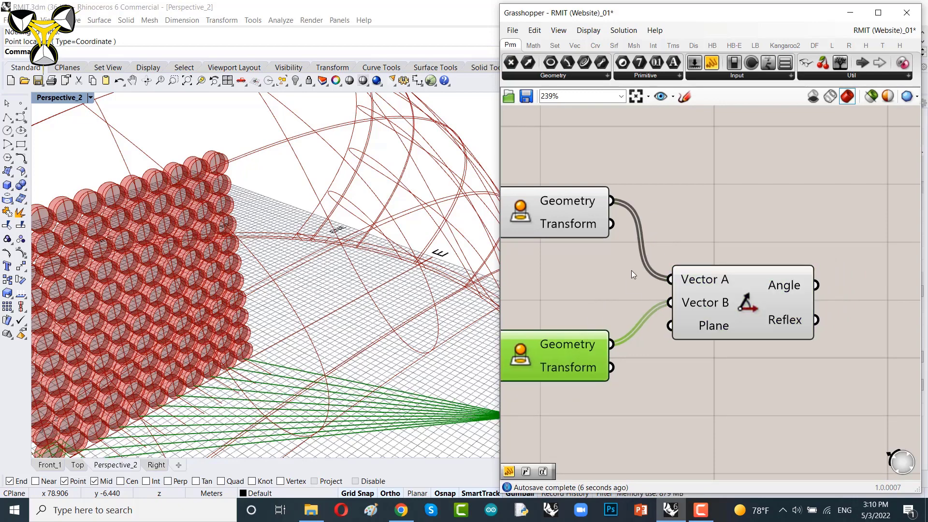
{"action": "scroll", "coordinate": [639, 274], "scroll_direction": "down", "scroll_amount": 5}
{"action": "right_click_drag", "start_coordinate": [590, 277], "coordinate": [638, 283]}
{"action": "scroll", "coordinate": [638, 283], "scroll_direction": "up", "scroll_amount": 2}
{"action": "left_click_drag", "start_coordinate": [636, 219], "coordinate": [599, 398]}
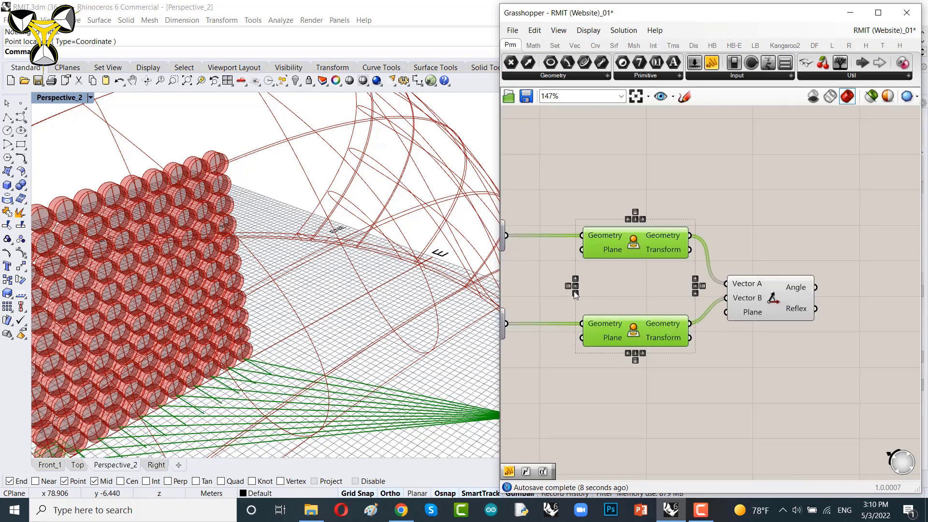
{"action": "middle_click", "coordinate": [580, 221]}
{"action": "left_click", "coordinate": [618, 240]}
Step: Add a Degrees component and connect the Angle output to its Radians input
{"action": "right_click_drag", "start_coordinate": [816, 324], "coordinate": [656, 276]}
{"action": "scroll", "coordinate": [651, 274], "scroll_direction": "up", "scroll_amount": 3}
{"action": "scroll", "coordinate": [660, 286], "scroll_direction": "up", "scroll_amount": 2}
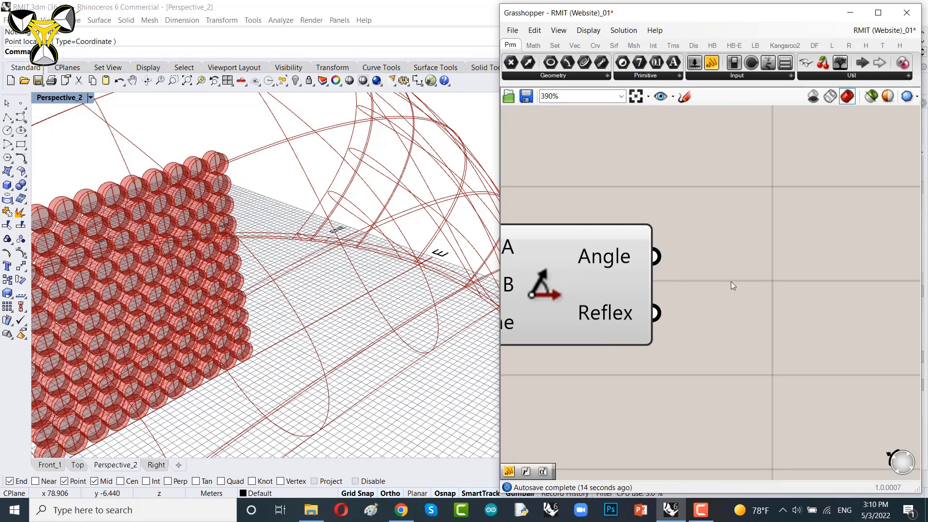
{"action": "mouse_move", "coordinate": [620, 257]}
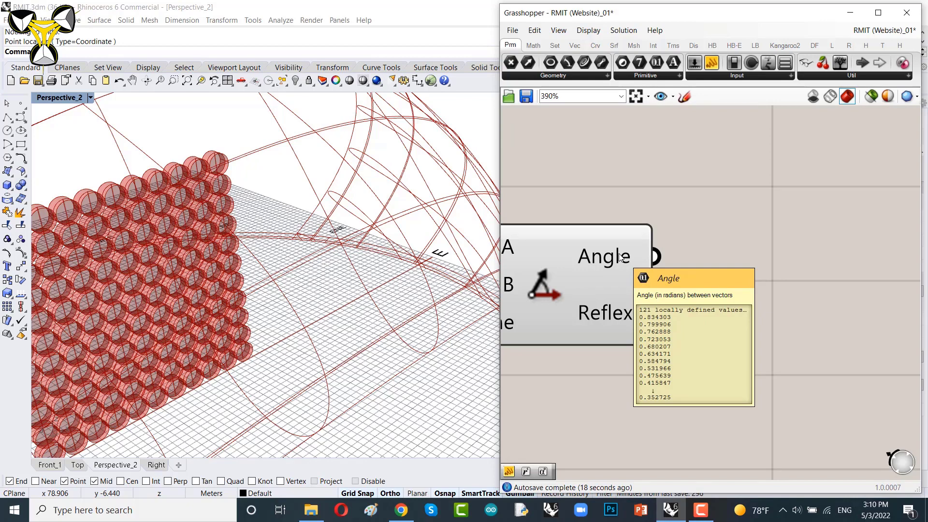
{"action": "right_click_drag", "start_coordinate": [741, 277], "coordinate": [701, 292]}
{"action": "right_click_drag", "start_coordinate": [775, 272], "coordinate": [735, 270]}
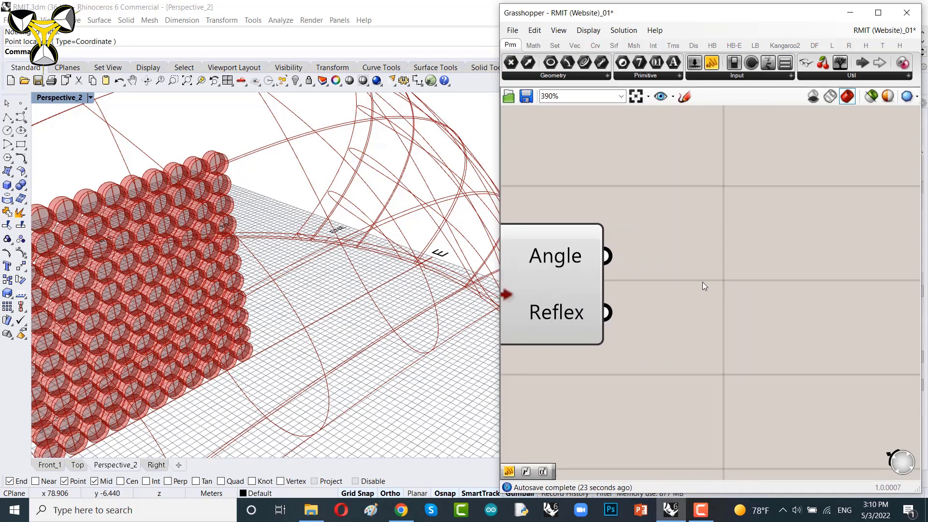
{"action": "double_click", "coordinate": [703, 282]}
{"action": "type", "text": "degree"}
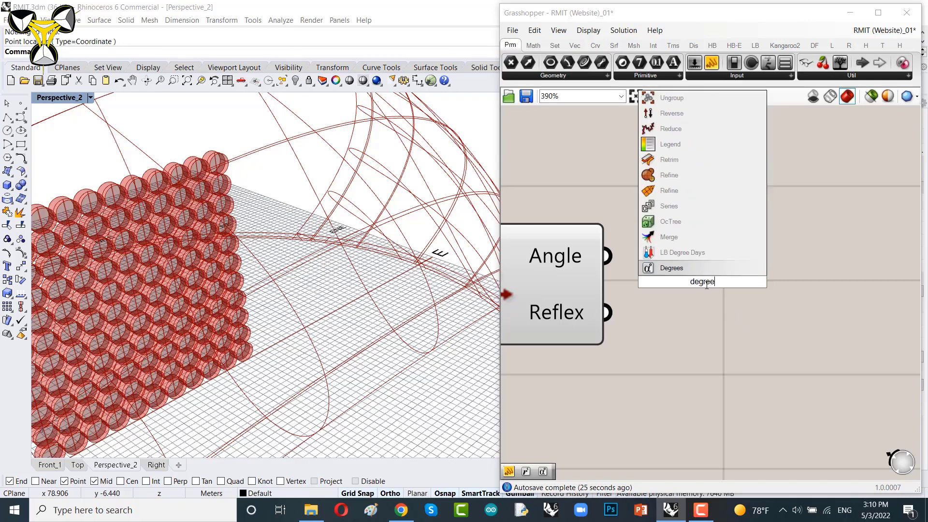
{"action": "key", "text": "Return"}
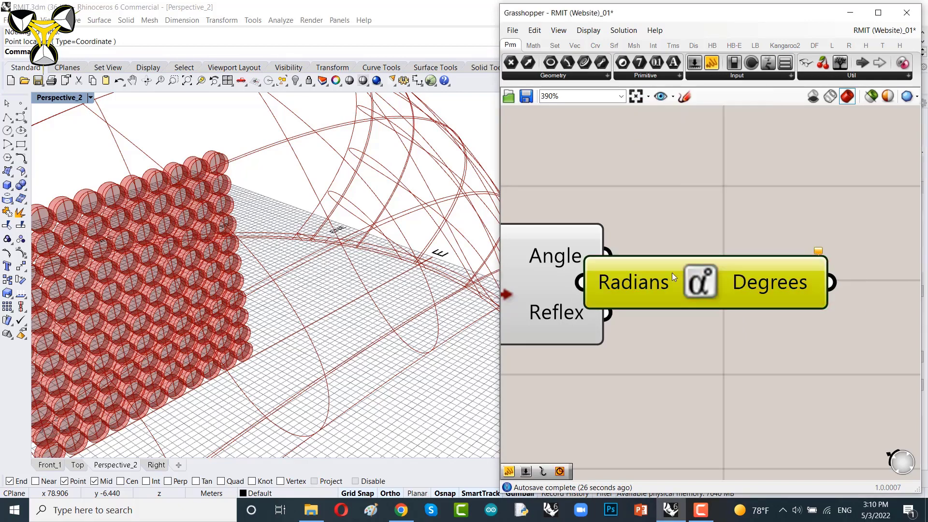
{"action": "left_click_drag", "start_coordinate": [672, 272], "coordinate": [796, 273]}
{"action": "left_click_drag", "start_coordinate": [607, 255], "coordinate": [737, 271]}
{"action": "scroll", "coordinate": [738, 274], "scroll_direction": "down", "scroll_amount": 10}
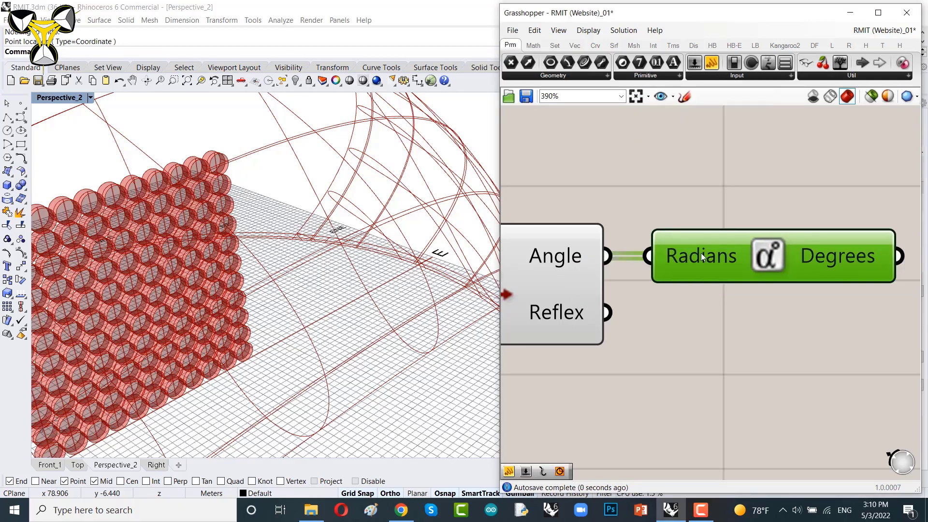
Step: Navigate the canvas to bring the Rotate component and the Degrees component into view
{"action": "right_click_drag", "start_coordinate": [738, 266], "coordinate": [686, 259]}
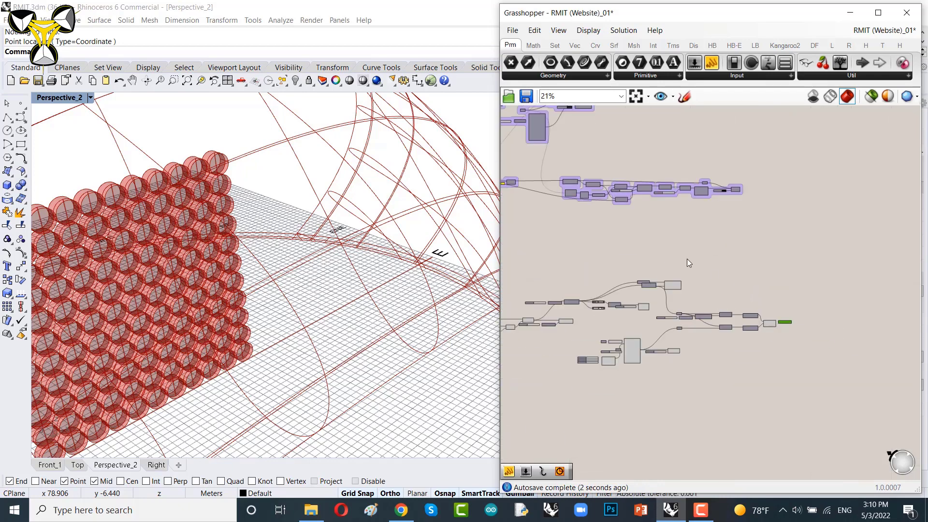
{"action": "scroll", "coordinate": [666, 283], "scroll_direction": "up", "scroll_amount": 3}
{"action": "left_click_drag", "start_coordinate": [819, 236], "coordinate": [870, 277]}
{"action": "scroll", "coordinate": [619, 295], "scroll_direction": "down", "scroll_amount": 3}
{"action": "left_click", "coordinate": [636, 303]}
{"action": "scroll", "coordinate": [817, 375], "scroll_direction": "up", "scroll_amount": 5}
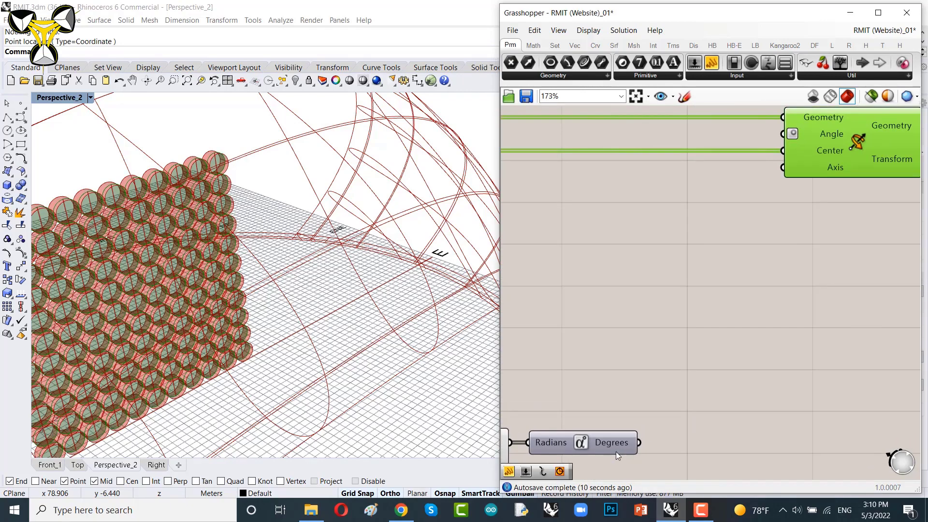
Step: Connect the Degrees output to the Rotate component's Angle input
{"action": "left_click_drag", "start_coordinate": [638, 443], "coordinate": [772, 143]}
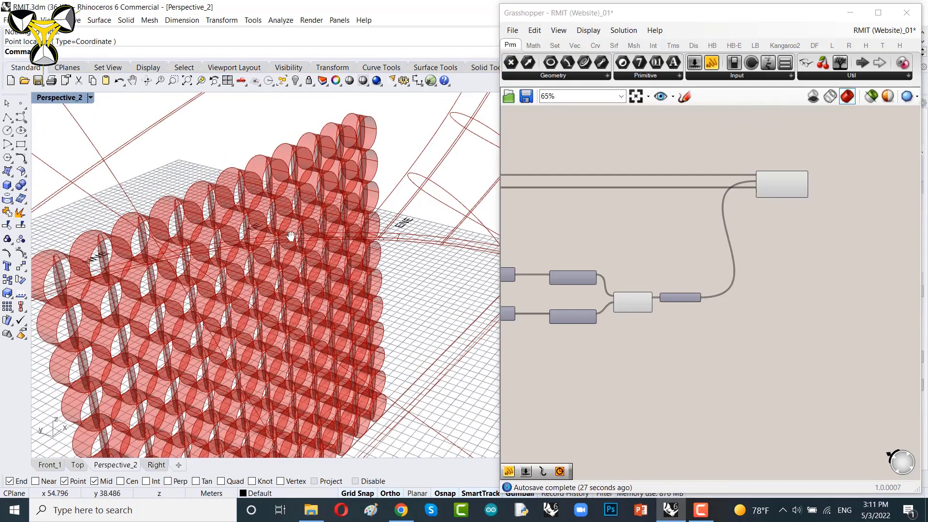
{"action": "right_click_drag", "start_coordinate": [261, 251], "coordinate": [301, 228]}
{"action": "right_click_drag", "start_coordinate": [691, 322], "coordinate": [719, 315]}
Step: Examine the hour slider and the rotated panels against the sun position in the viewport
{"action": "scroll", "coordinate": [798, 282], "scroll_direction": "down", "scroll_amount": 8}
{"action": "scroll", "coordinate": [707, 304], "scroll_direction": "up", "scroll_amount": 13}
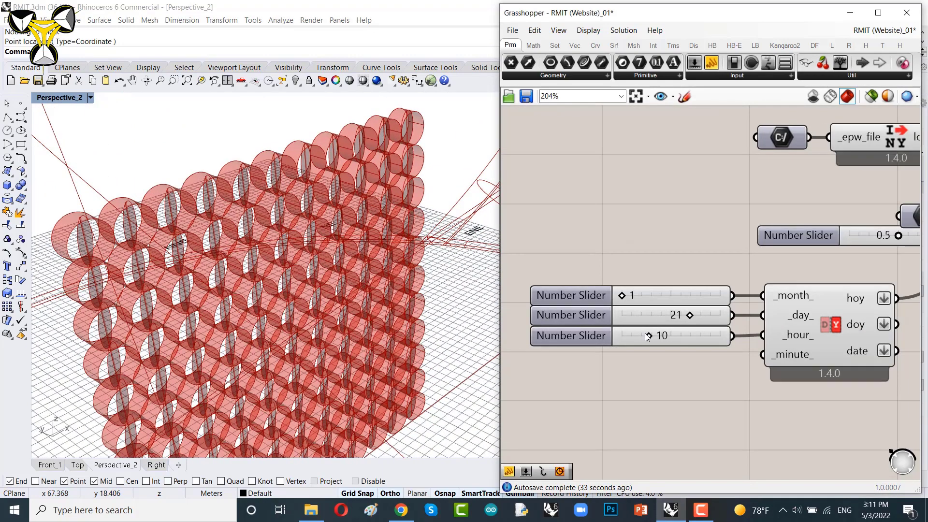
{"action": "scroll", "coordinate": [646, 335], "scroll_direction": "up", "scroll_amount": 7}
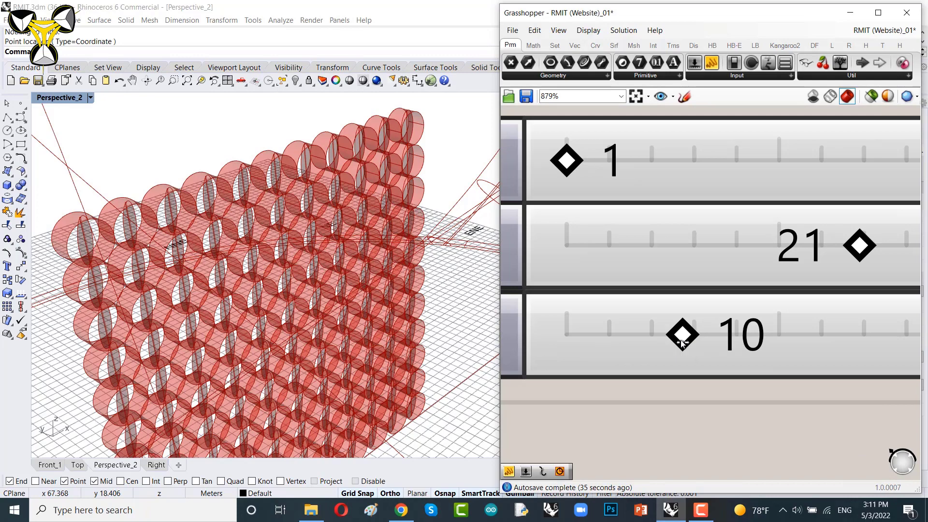
{"action": "left_click_drag", "start_coordinate": [701, 338], "coordinate": [612, 344]}
{"action": "mouse_move", "coordinate": [667, 335]}
{"action": "left_mouse_down"}
{"action": "mouse_move", "coordinate": [882, 325]}
{"action": "mouse_move", "coordinate": [660, 331]}
{"action": "mouse_move", "coordinate": [667, 330]}
{"action": "left_mouse_up"}
{"action": "scroll", "coordinate": [364, 275], "scroll_direction": "down", "scroll_amount": 5}
{"action": "right_click_drag", "start_coordinate": [364, 275], "coordinate": [292, 261]}
{"action": "scroll", "coordinate": [398, 188], "scroll_direction": "up", "scroll_amount": 8}
{"action": "scroll", "coordinate": [324, 277], "scroll_direction": "down", "scroll_amount": 6}
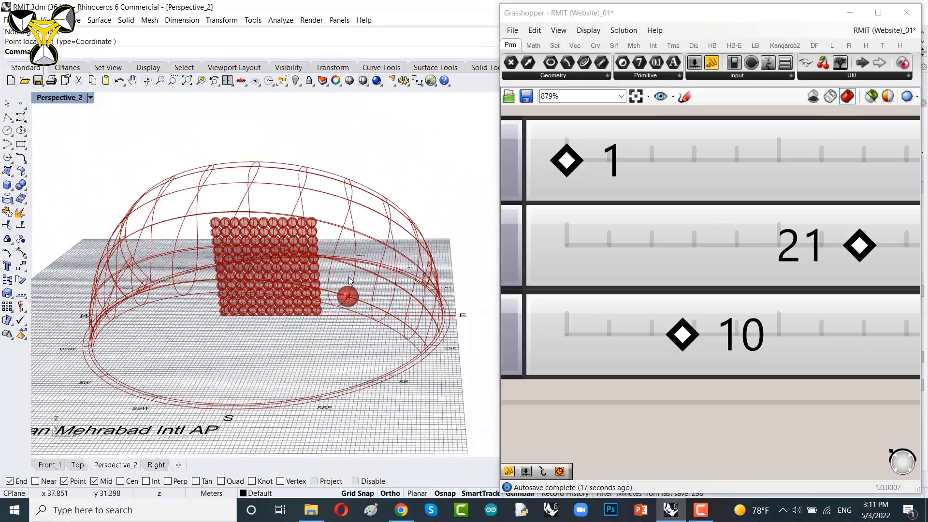
{"action": "mouse_move", "coordinate": [363, 265]}
{"action": "right_mouse_down"}
{"action": "mouse_move", "coordinate": [435, 278]}
{"action": "mouse_move", "coordinate": [384, 272]}
{"action": "mouse_move", "coordinate": [421, 269]}
{"action": "mouse_move", "coordinate": [411, 265]}
{"action": "mouse_move", "coordinate": [408, 275]}
{"action": "mouse_move", "coordinate": [357, 252]}
{"action": "right_mouse_up"}
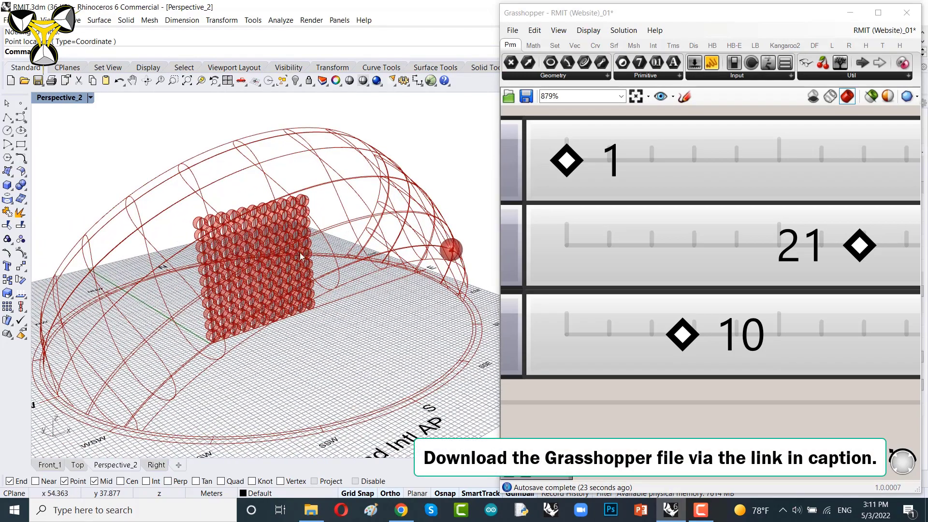
{"action": "right_click_drag", "start_coordinate": [300, 253], "coordinate": [323, 288]}
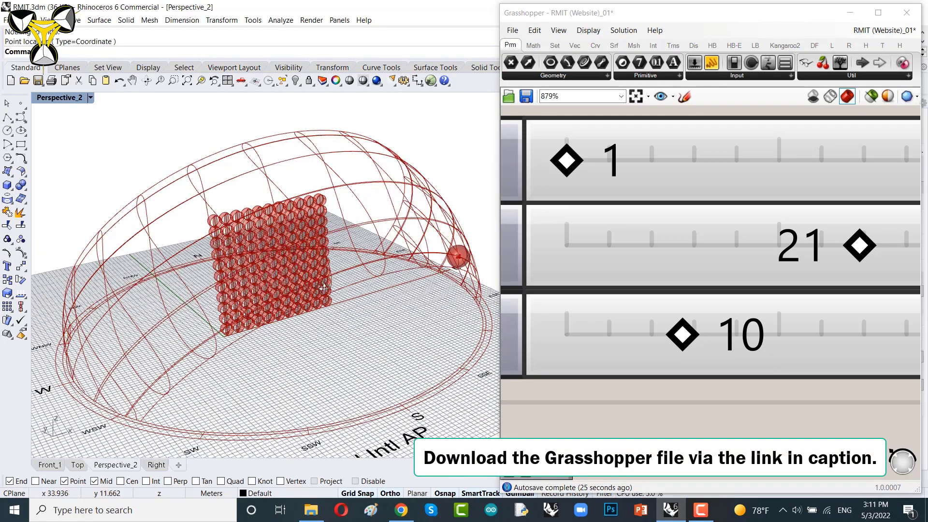
Step: Inspect the sun path component and its month, day and hour slider inputs on the canvas
{"action": "scroll", "coordinate": [658, 260], "scroll_direction": "down", "scroll_amount": 8}
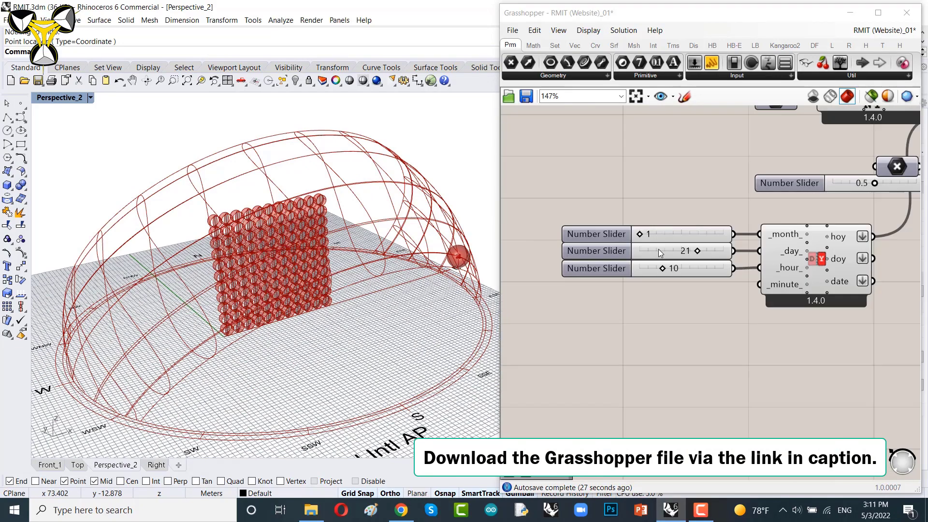
{"action": "right_click_drag", "start_coordinate": [572, 283], "coordinate": [569, 281]}
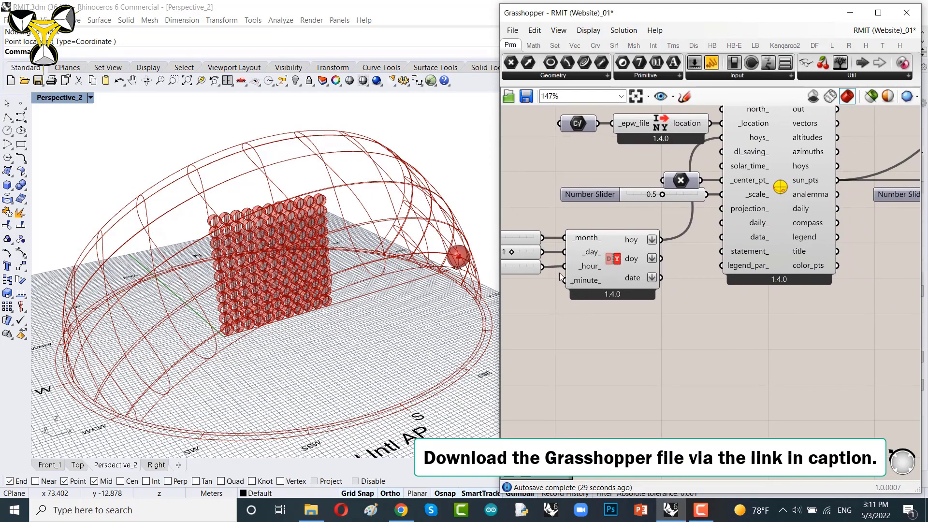
{"action": "scroll", "coordinate": [515, 271], "scroll_direction": "up", "scroll_amount": 4}
{"action": "left_click", "coordinate": [539, 267]}
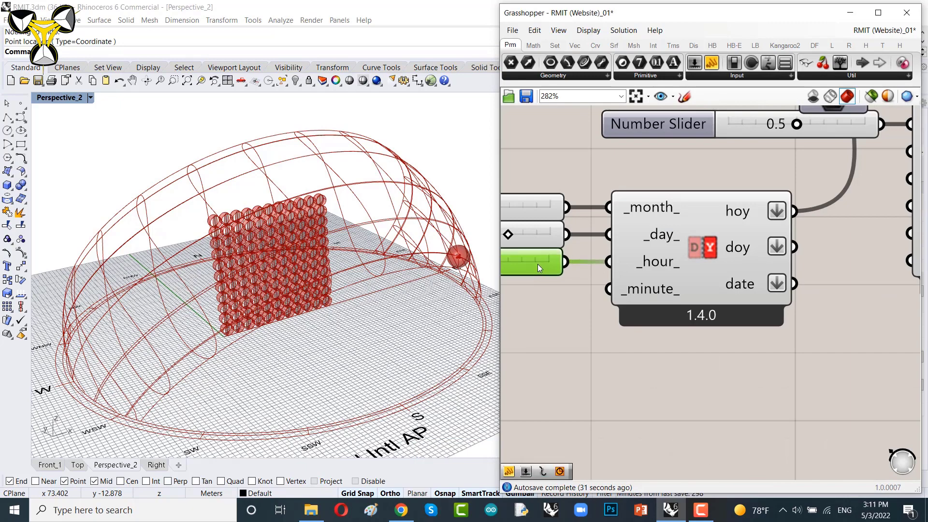
{"action": "scroll", "coordinate": [571, 247], "scroll_direction": "down", "scroll_amount": 5}
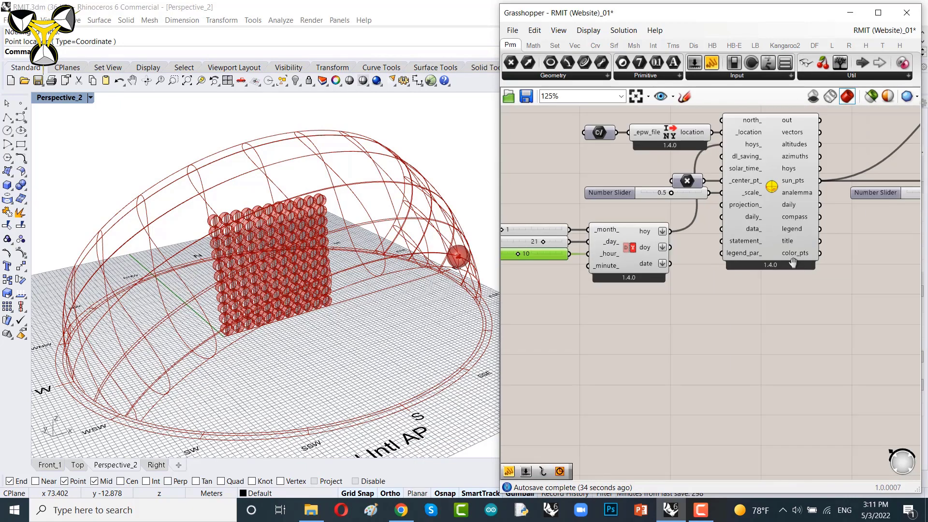
{"action": "scroll", "coordinate": [774, 265], "scroll_direction": "down", "scroll_amount": 10}
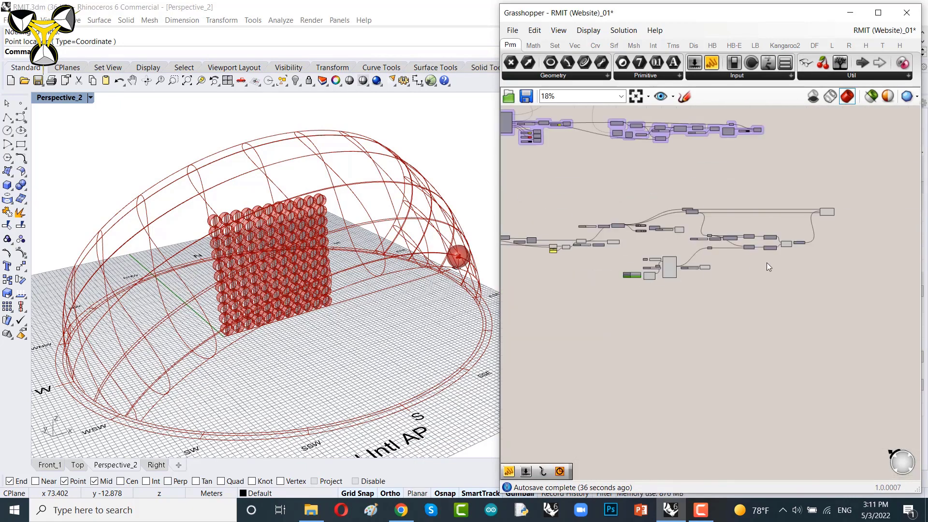
{"action": "scroll", "coordinate": [669, 177], "scroll_direction": "up", "scroll_amount": 5}
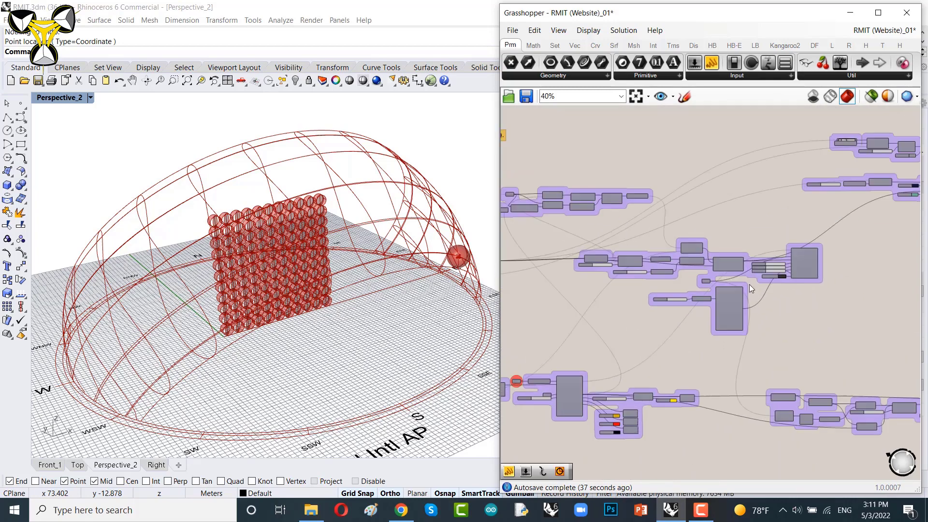
{"action": "scroll", "coordinate": [707, 308], "scroll_direction": "up", "scroll_amount": 8}
{"action": "right_click_drag", "start_coordinate": [760, 342], "coordinate": [685, 258]}
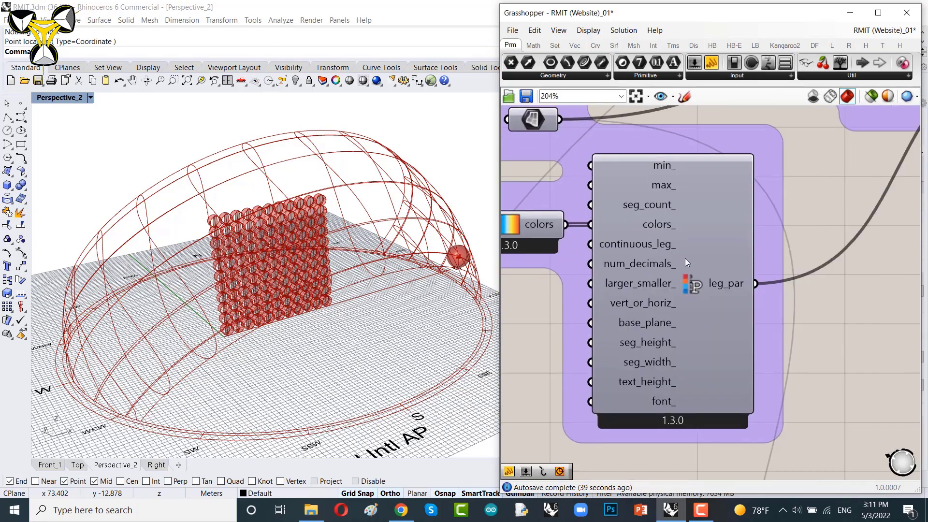
Step: Read the descriptions of the Legend Parameters and Direct Sun Hours components
{"action": "mouse_move", "coordinate": [697, 274]}
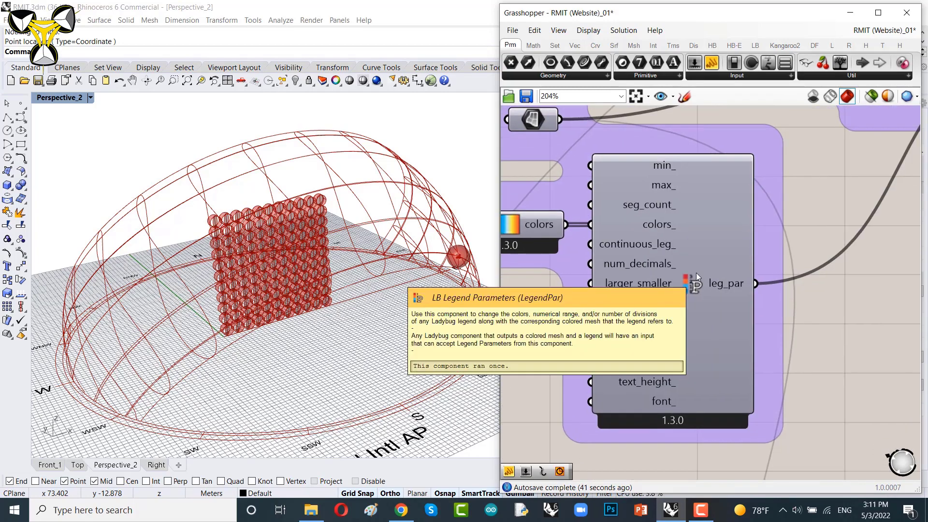
{"action": "scroll", "coordinate": [697, 273], "scroll_direction": "down", "scroll_amount": 8}
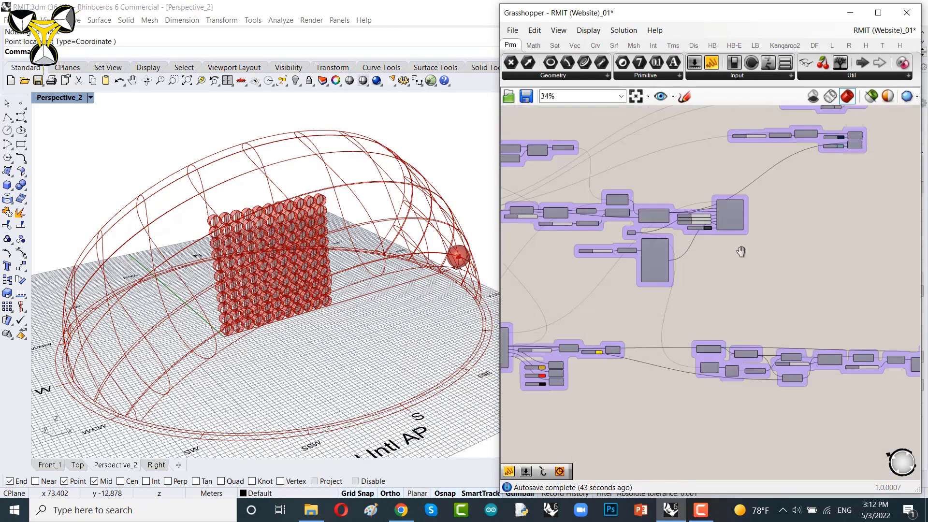
{"action": "scroll", "coordinate": [715, 266], "scroll_direction": "up", "scroll_amount": 5}
{"action": "scroll", "coordinate": [715, 265], "scroll_direction": "up", "scroll_amount": 5}
{"action": "mouse_move", "coordinate": [648, 239]}
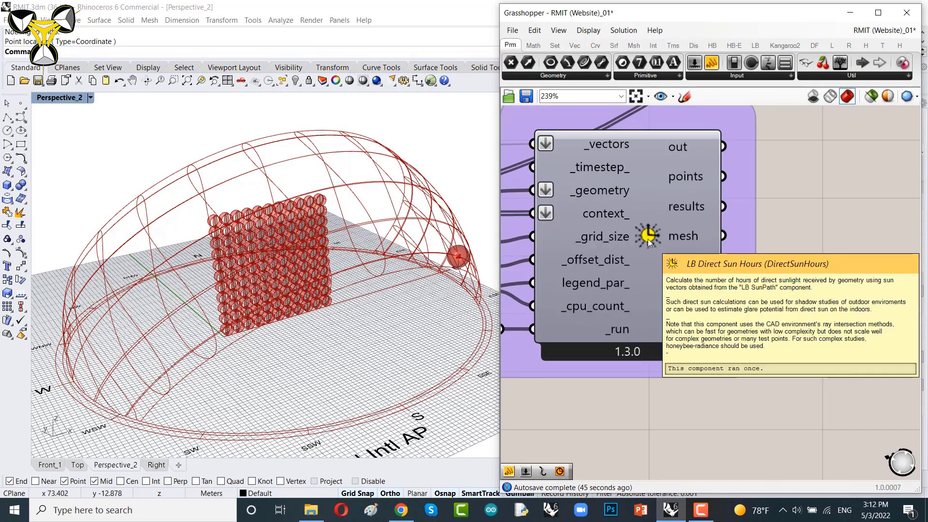
{"action": "scroll", "coordinate": [648, 239], "scroll_direction": "down", "scroll_amount": 10}
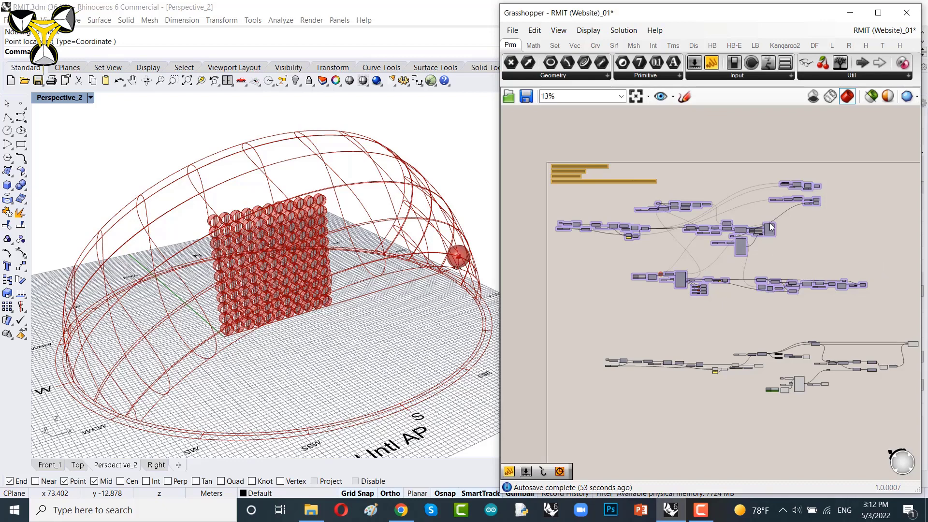
{"action": "scroll", "coordinate": [771, 227], "scroll_direction": "up", "scroll_amount": 3}
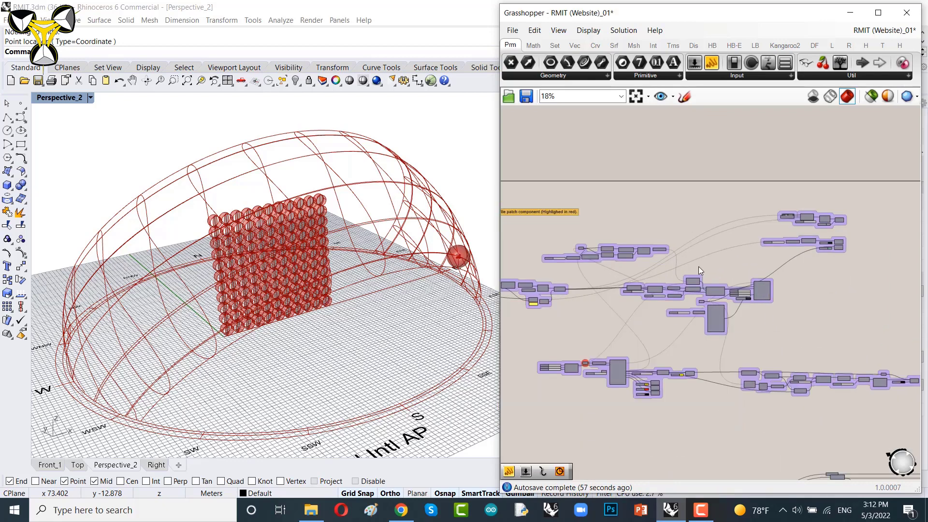
{"action": "scroll", "coordinate": [698, 266], "scroll_direction": "up", "scroll_amount": 4}
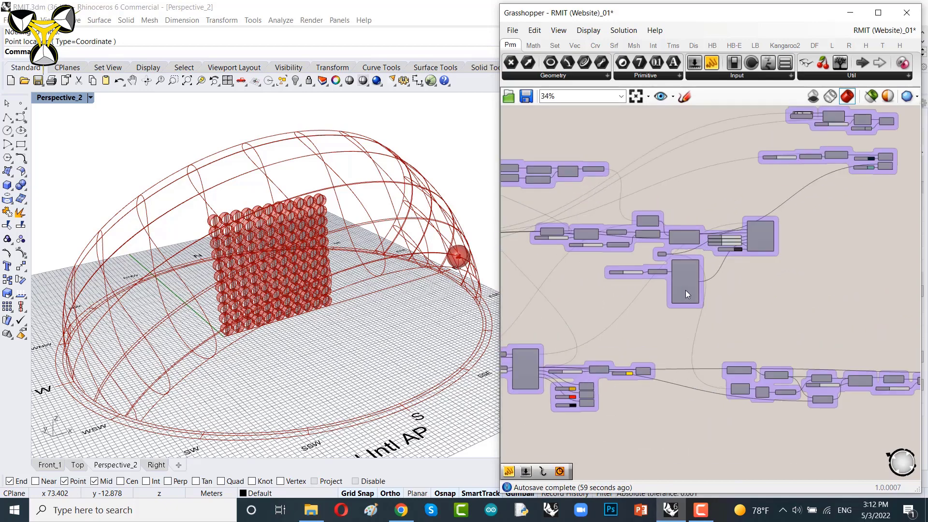
{"action": "scroll", "coordinate": [692, 256], "scroll_direction": "up", "scroll_amount": 5}
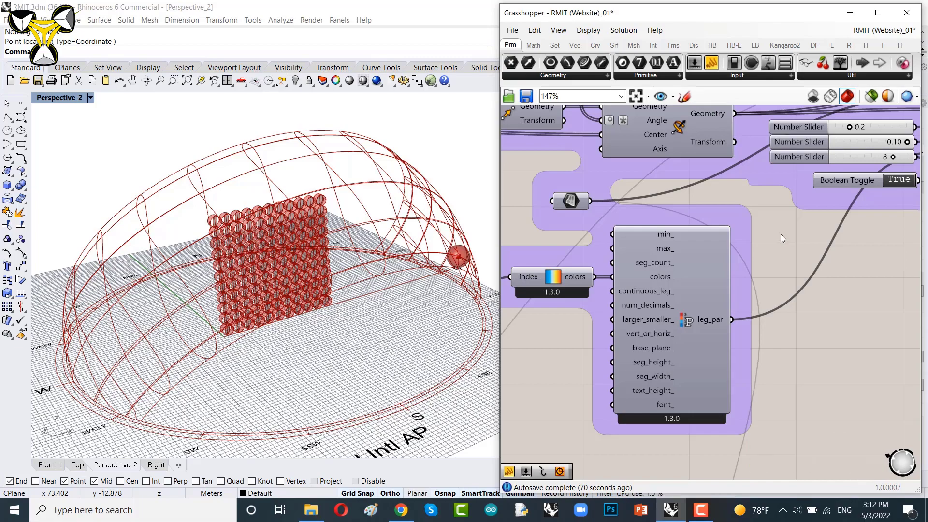
Step: Inspect the rotated panel wall closely in the perspective viewport
{"action": "right_click_drag", "start_coordinate": [427, 298], "coordinate": [400, 275]}
{"action": "right_click_drag", "start_coordinate": [352, 249], "coordinate": [370, 282], "text": "shift"}
{"action": "scroll", "coordinate": [326, 305], "scroll_direction": "up", "scroll_amount": 2}
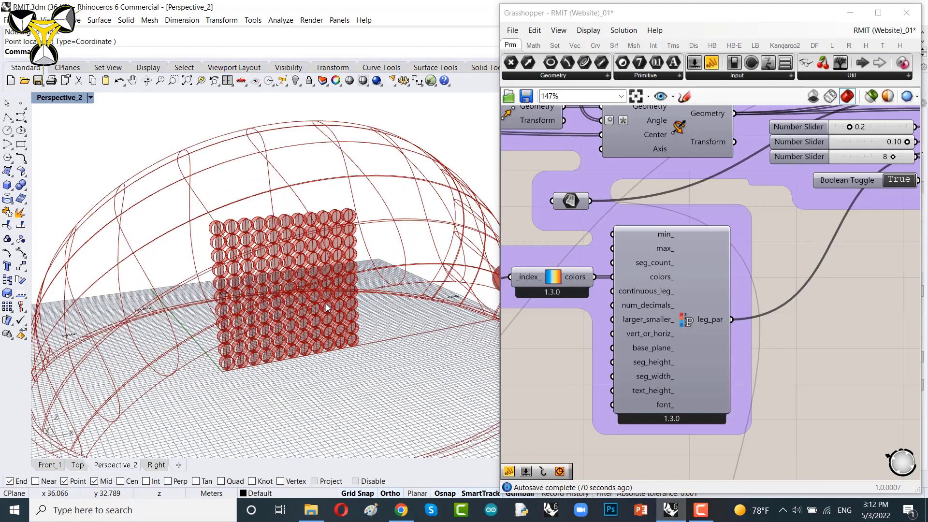
{"action": "scroll", "coordinate": [327, 307], "scroll_direction": "up", "scroll_amount": 2}
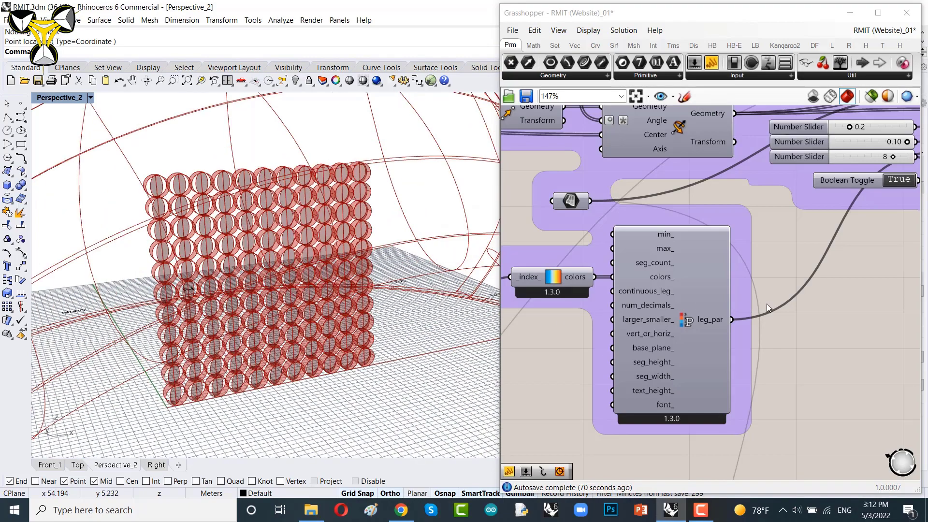
{"action": "right_click_drag", "start_coordinate": [767, 304], "coordinate": [759, 262]}
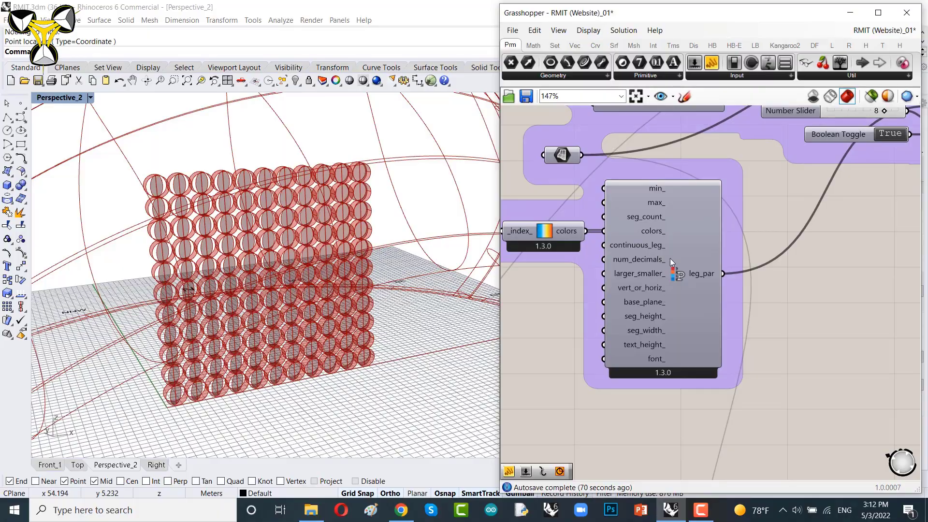